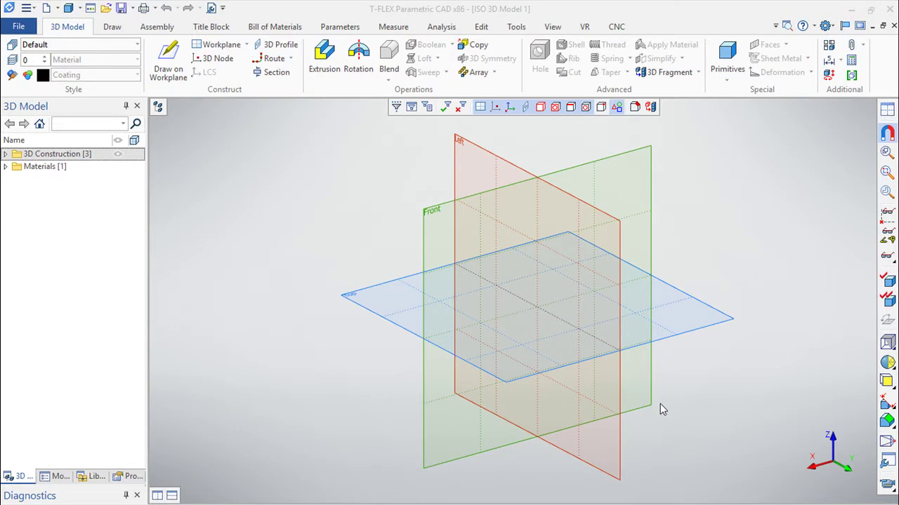
- Load Direito.grb as a 3D fragment preview in the assembly
middle_click_drag(659, 404, 704, 418)
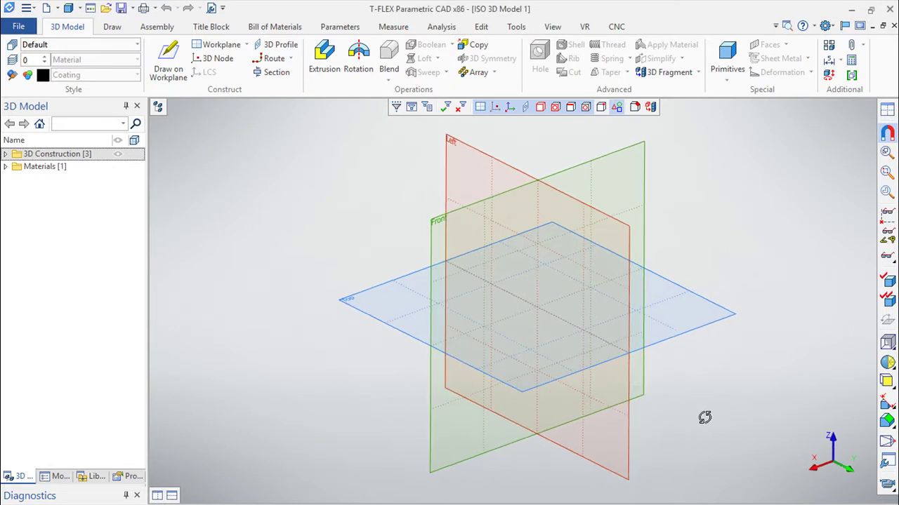
left_click(664, 73)
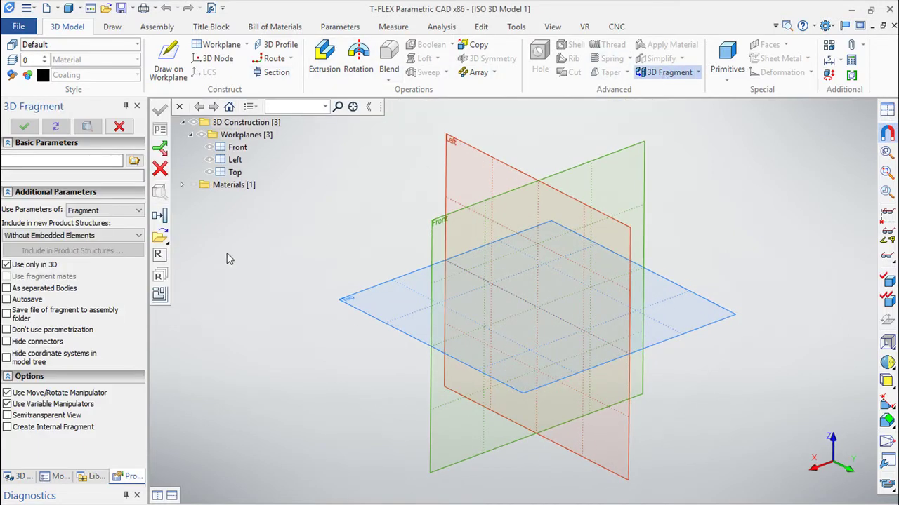
left_click(161, 239)
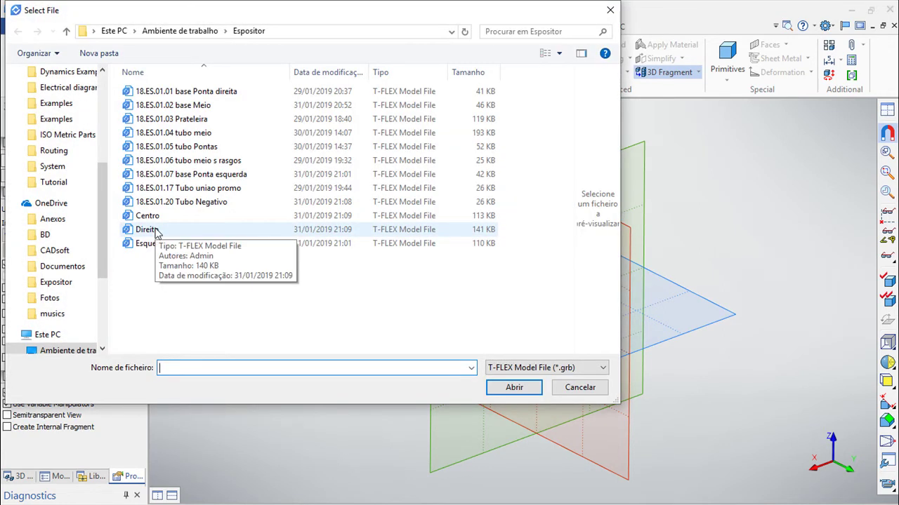
left_click(155, 230)
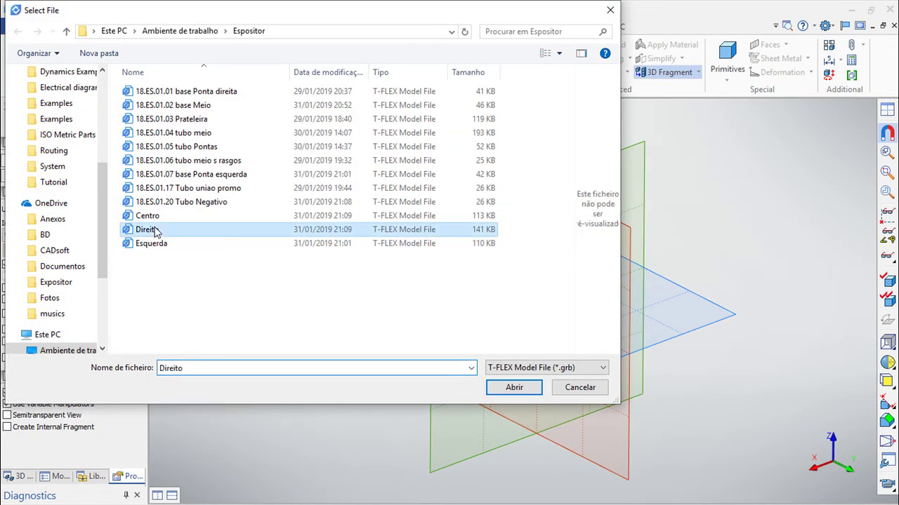
left_click(514, 390)
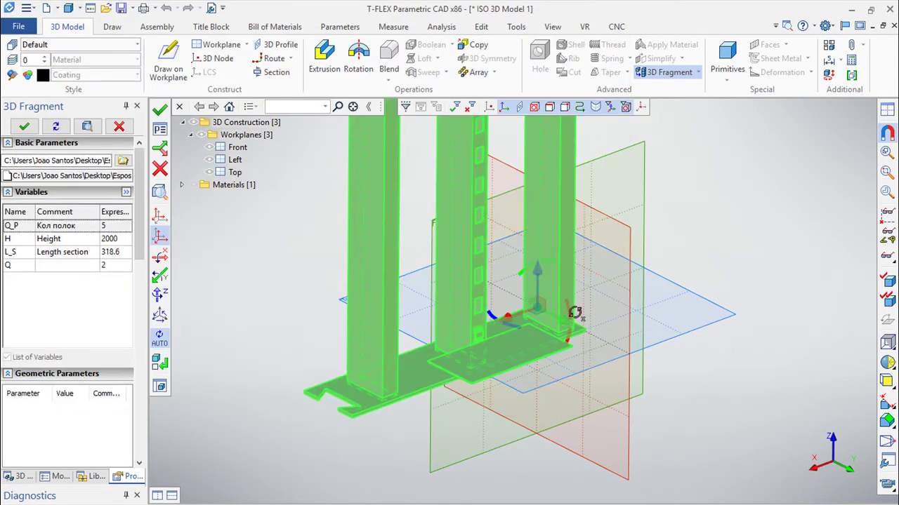
middle_click_drag(659, 285, 726, 303)
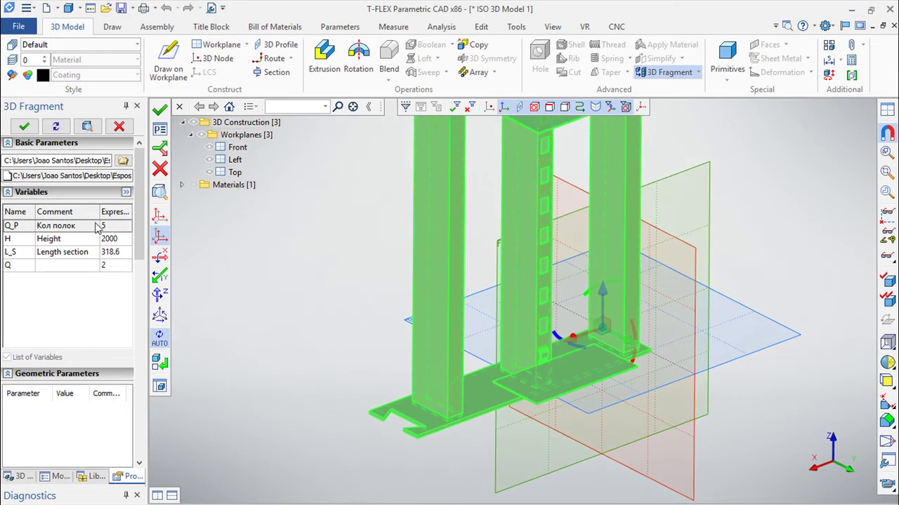
- Set the Q_P and H expressions to variables Q_P and H, both external
left_click(115, 229)
left_click(114, 229)
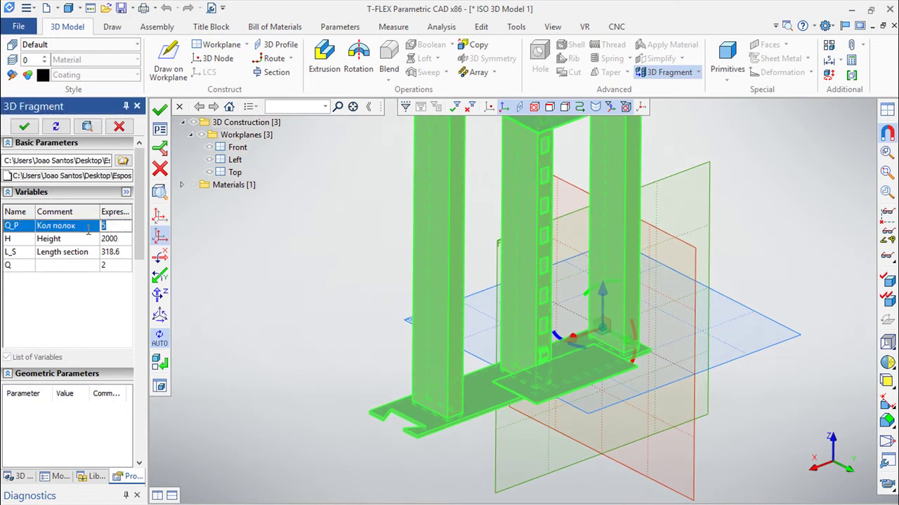
type("Q_P")
left_click(125, 245)
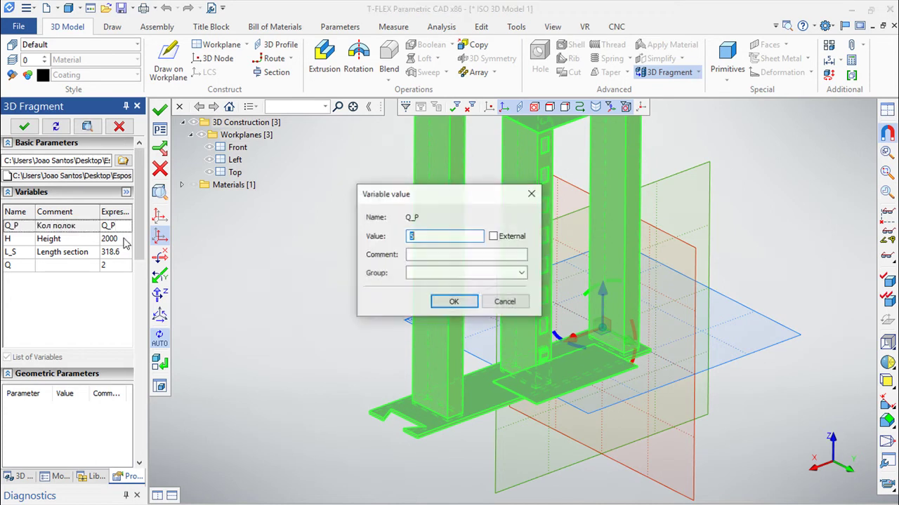
left_click(493, 236)
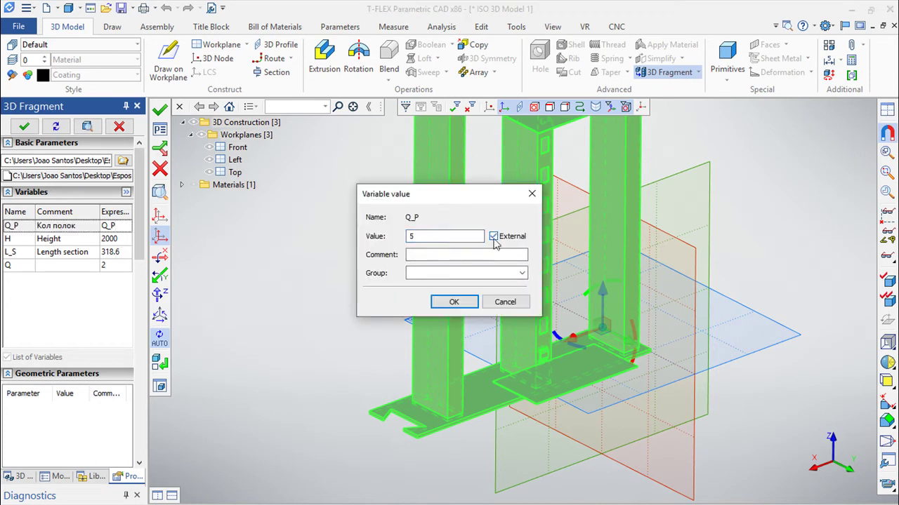
left_click(454, 302)
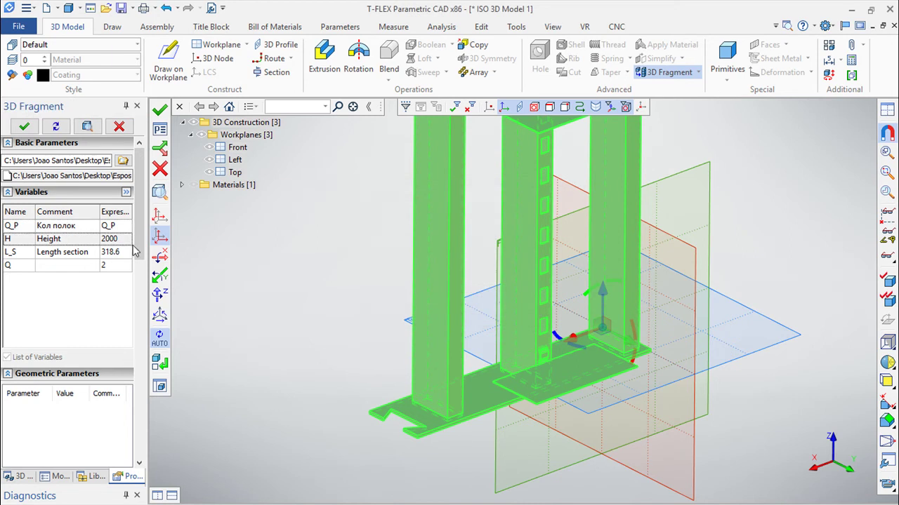
left_click(124, 245)
left_click(125, 245)
left_click_drag(122, 240, 93, 239)
type("H")
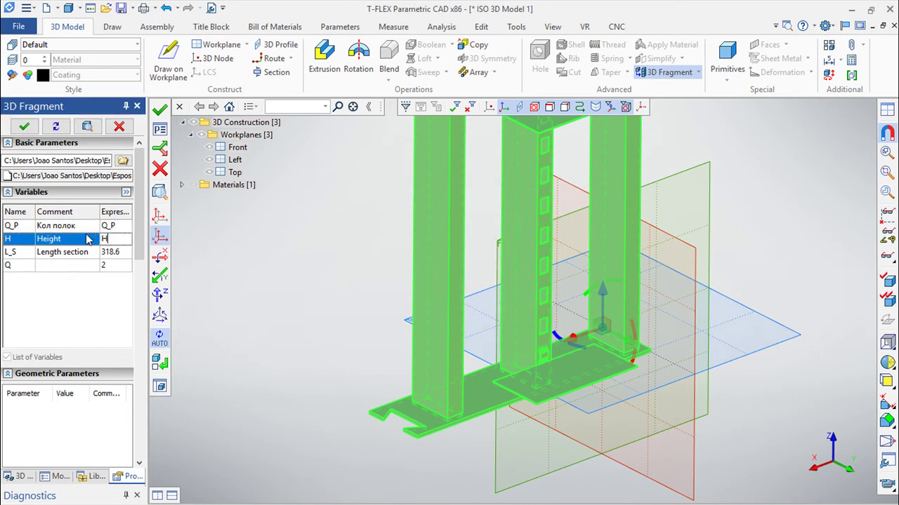
key("Return")
left_click(494, 237)
left_click(453, 303)
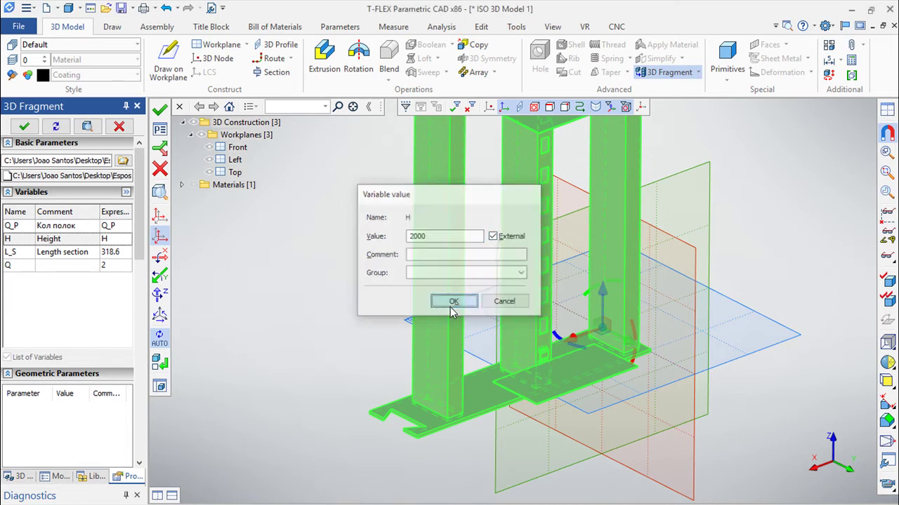
- Make L_S an external variable valued 400 and Q an external variable, finishing 3D Fragment_1
double_click(114, 252)
left_click_drag(125, 251, 81, 251)
type("L_S")
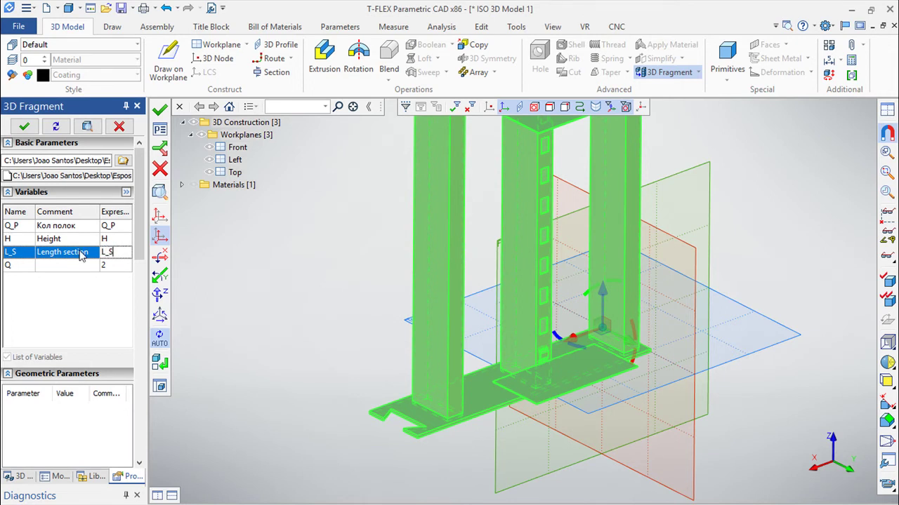
key("Return")
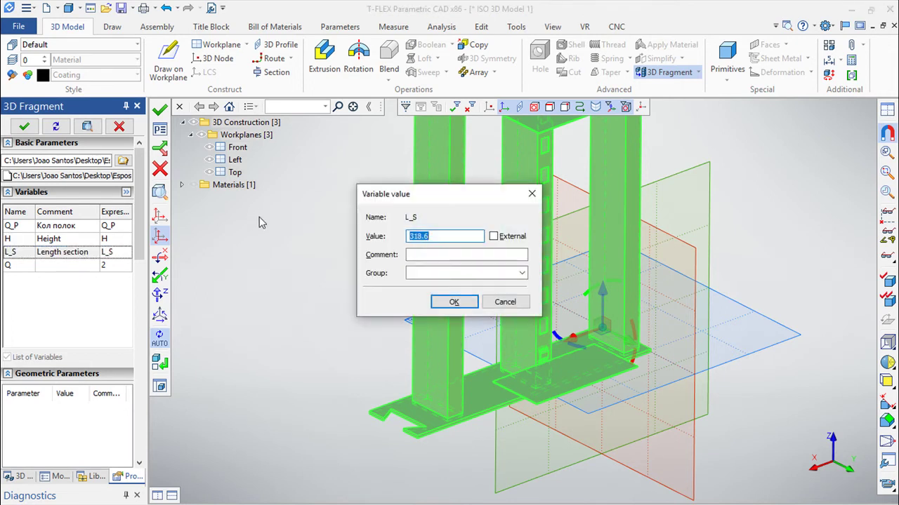
type("400")
left_click(493, 237)
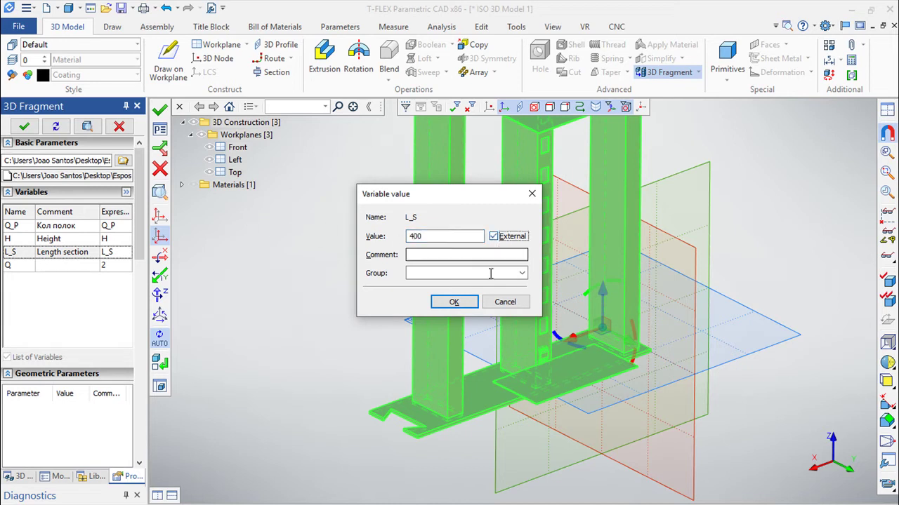
left_click(454, 302)
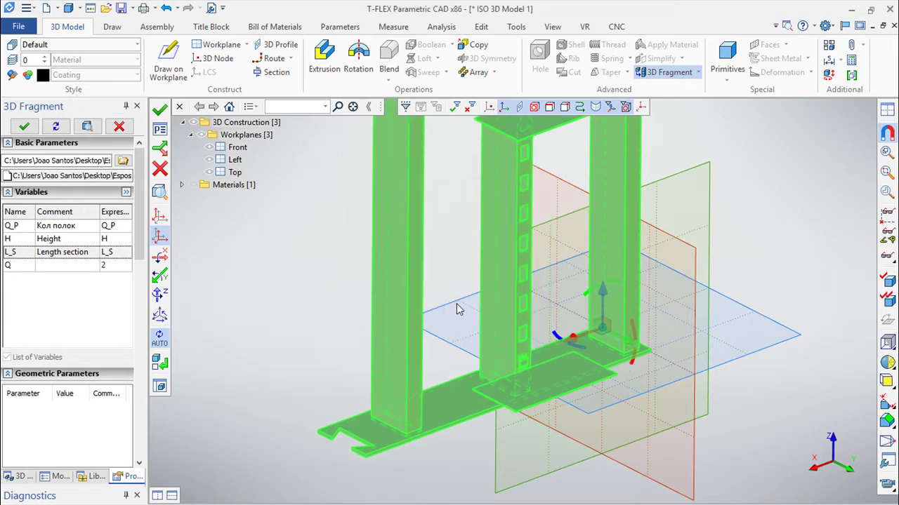
left_click(120, 270)
left_click(113, 265)
type("Q")
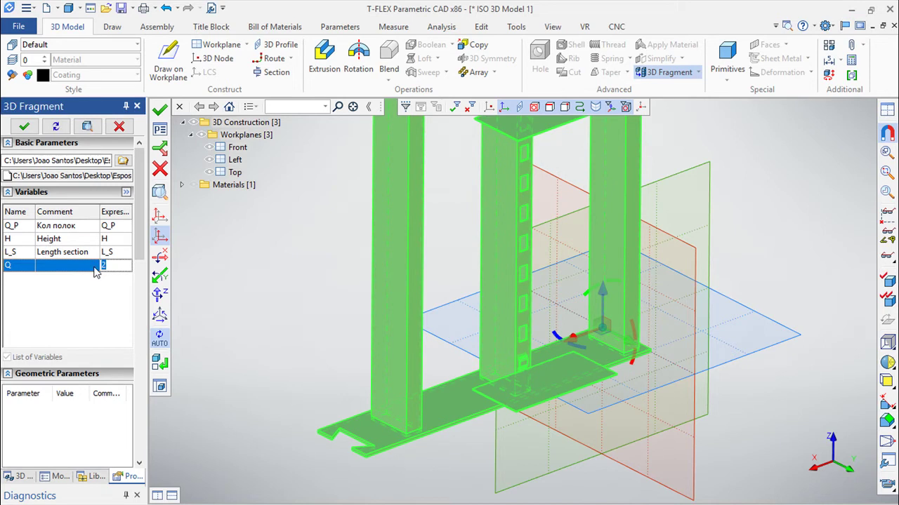
left_click(160, 113)
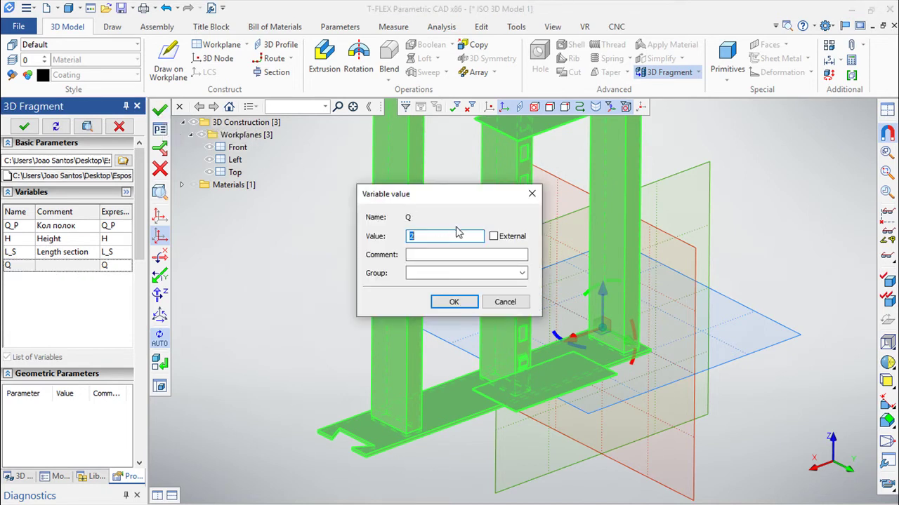
left_click(494, 237)
left_click(452, 303)
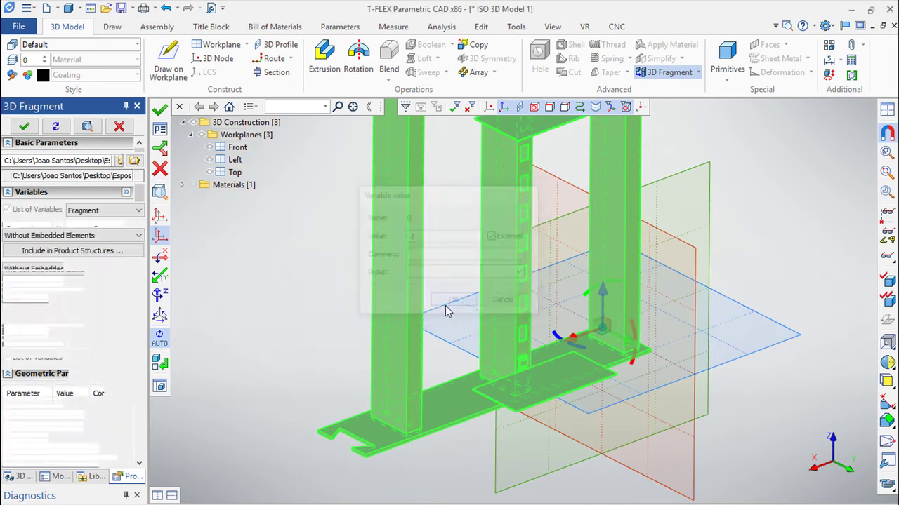
scroll(337, 333, "down", 3)
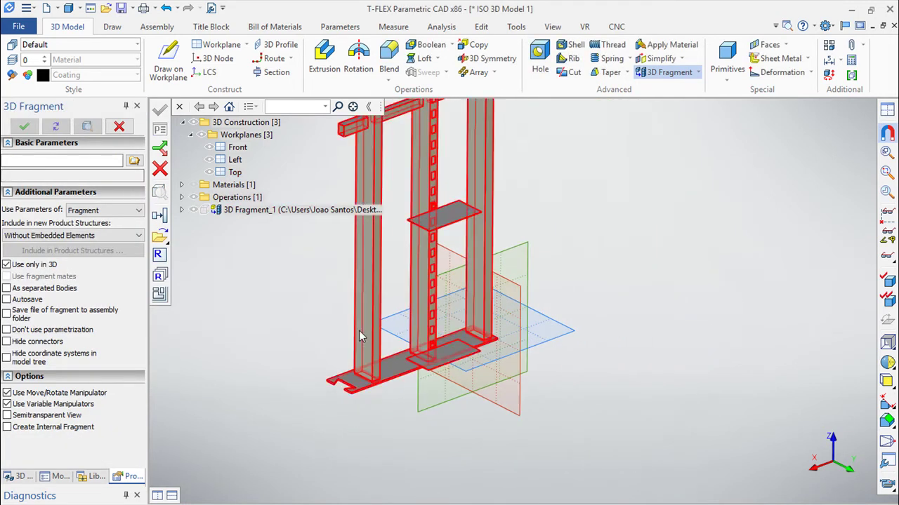
- Review 3D Fragment_1's Suppress parameter without changes, then browse for the next fragment file
middle_click_drag(505, 354, 686, 359)
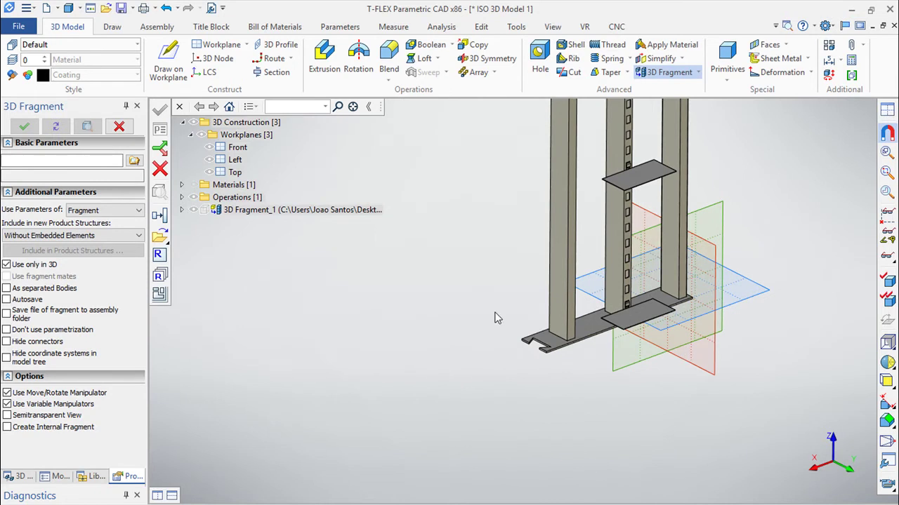
middle_click_drag(457, 293, 392, 316)
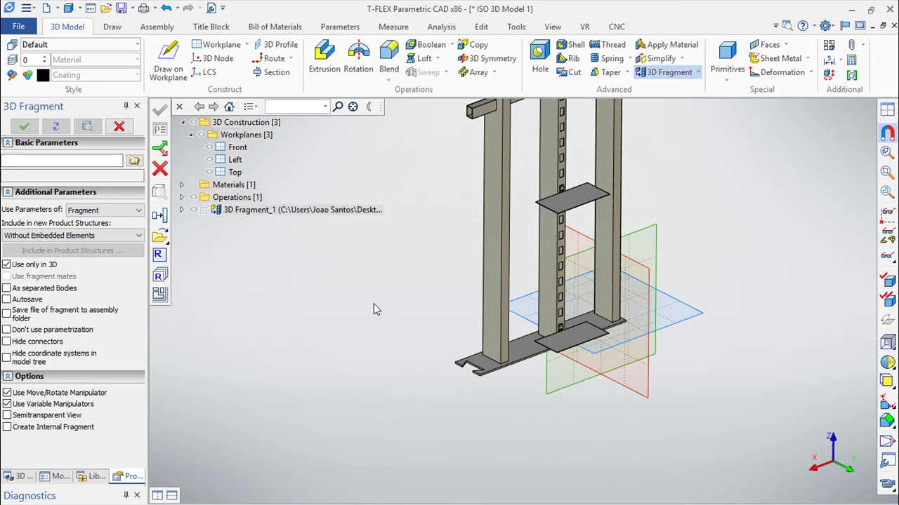
right_click(256, 211)
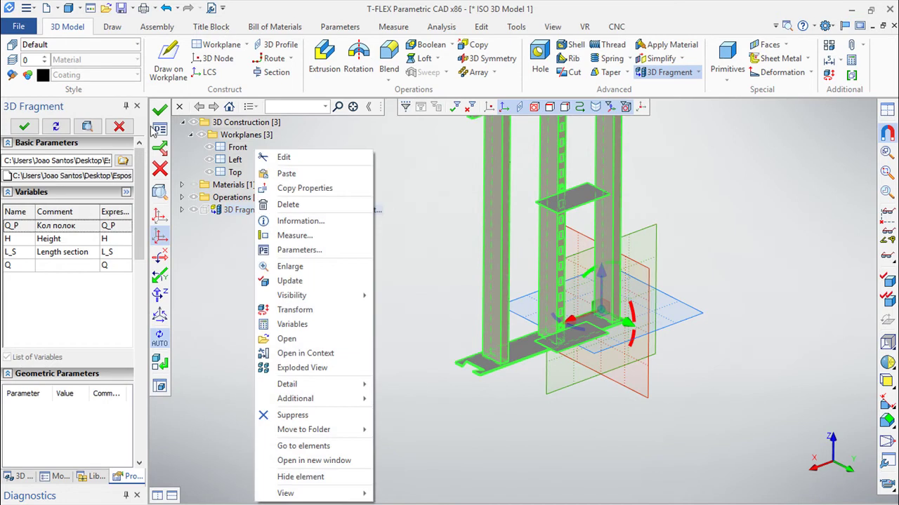
left_click(167, 135)
left_click(160, 131)
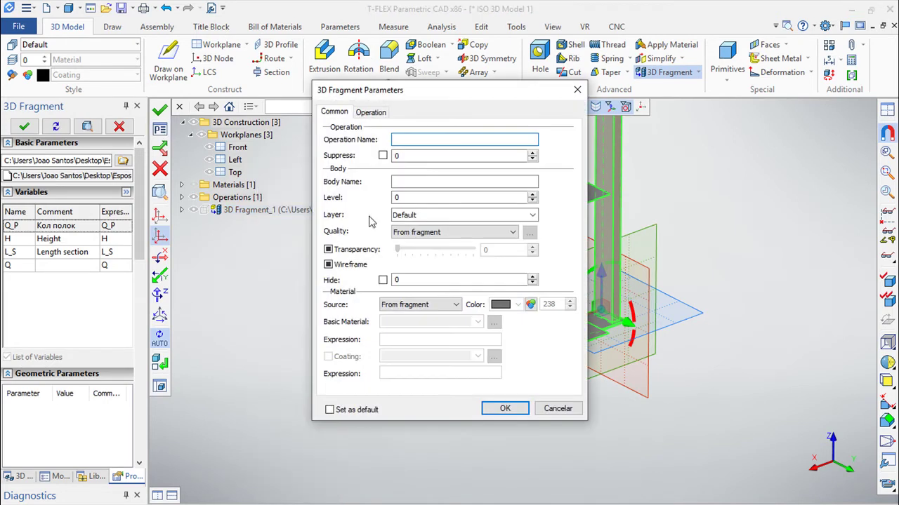
left_click(413, 156)
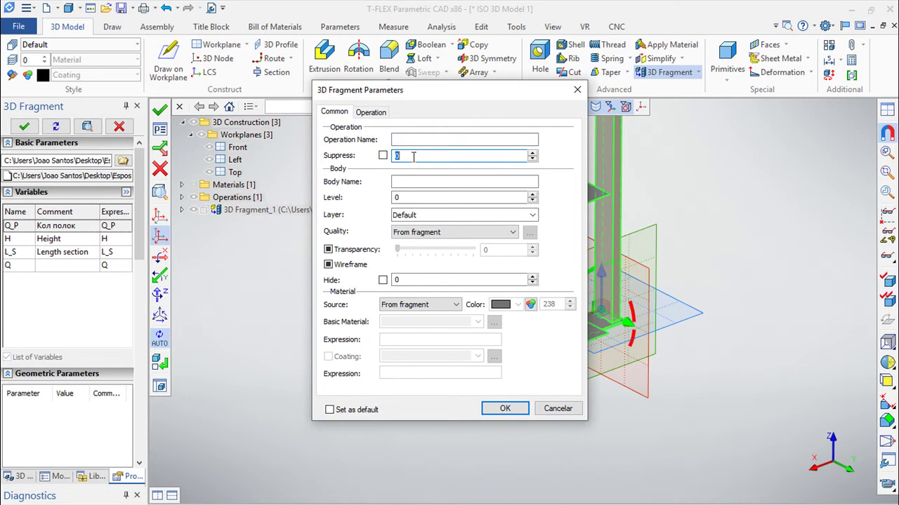
left_click(558, 409)
key("Escape")
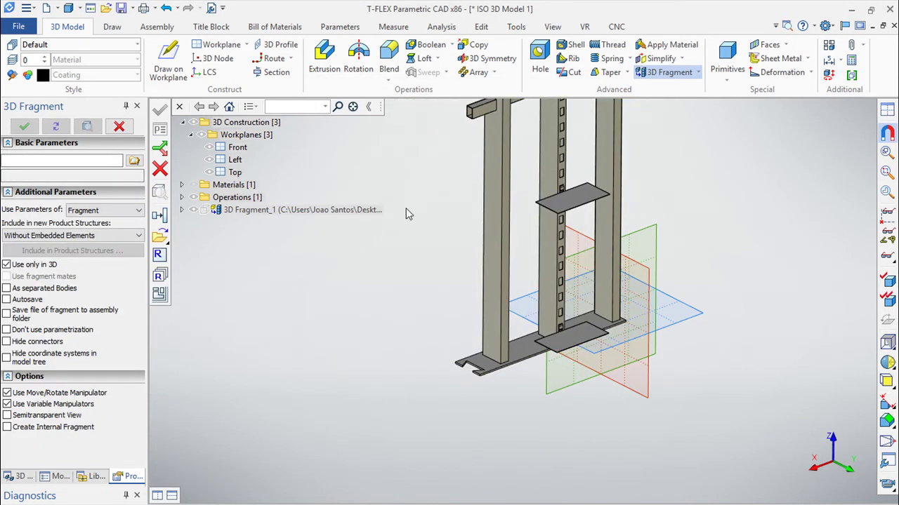
left_click(161, 237)
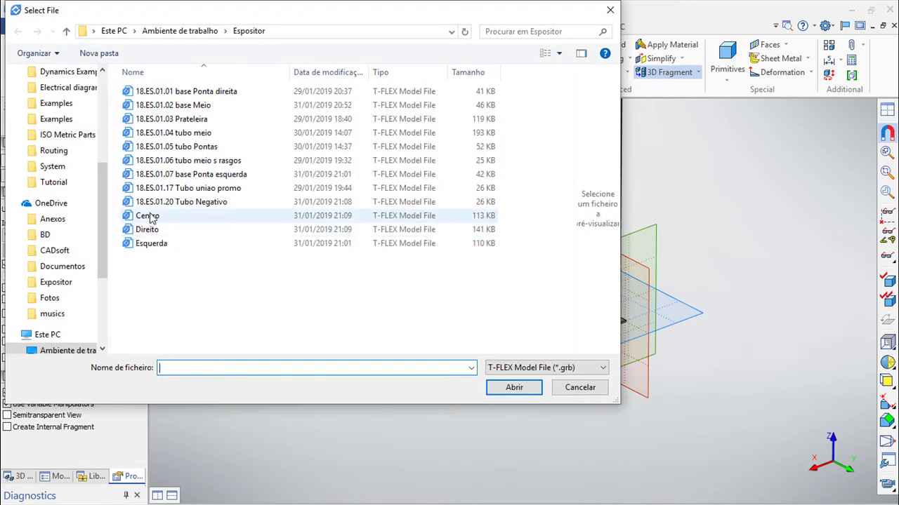
- Load Centro.grb as a fragment, linking Q_P, H and L_S to assembly variables
left_click(149, 217)
left_click(522, 393)
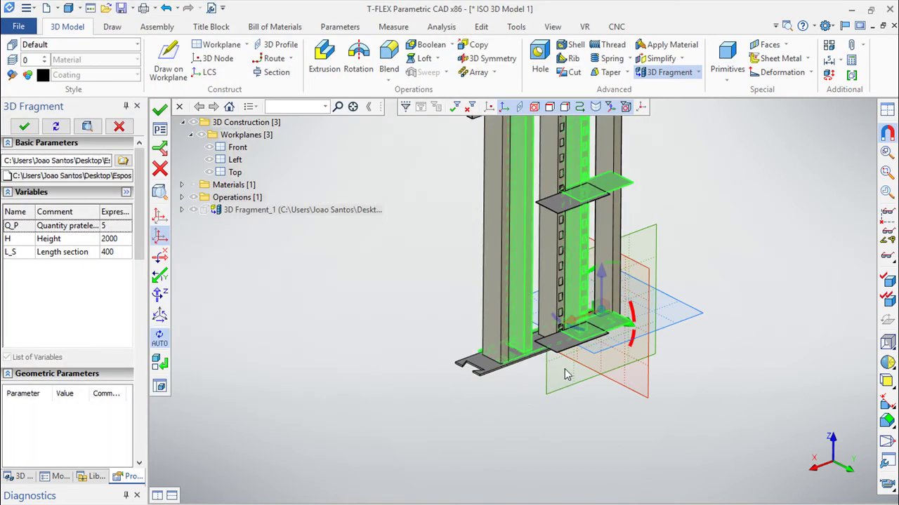
double_click(114, 226)
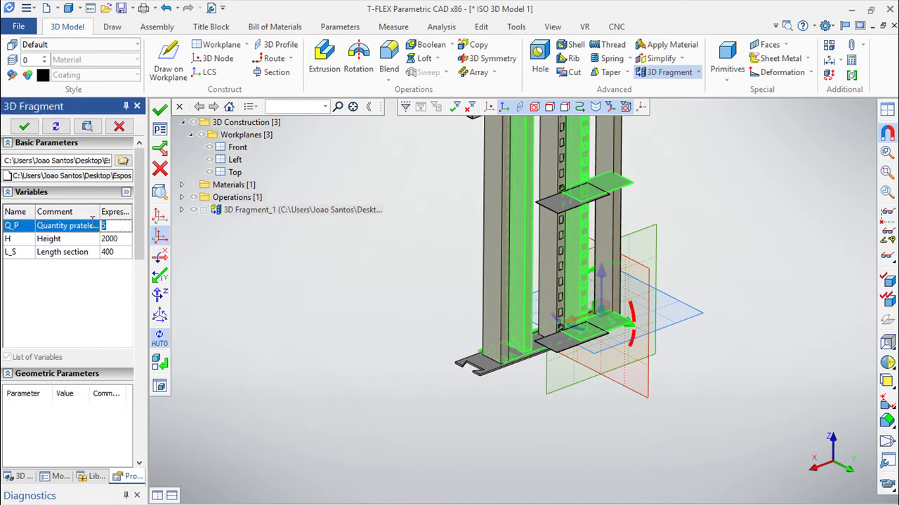
type("Q_P")
left_click(121, 240)
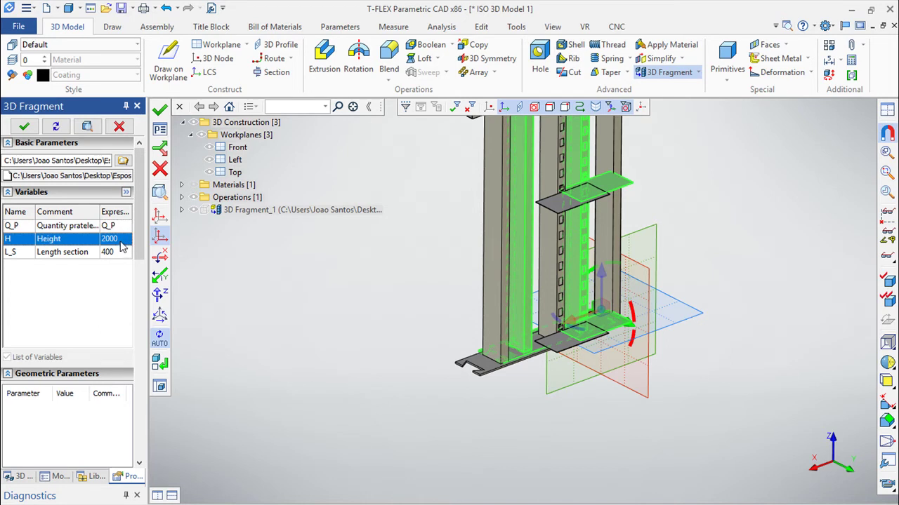
left_click(124, 243)
left_click_drag(123, 239, 93, 238)
type("H")
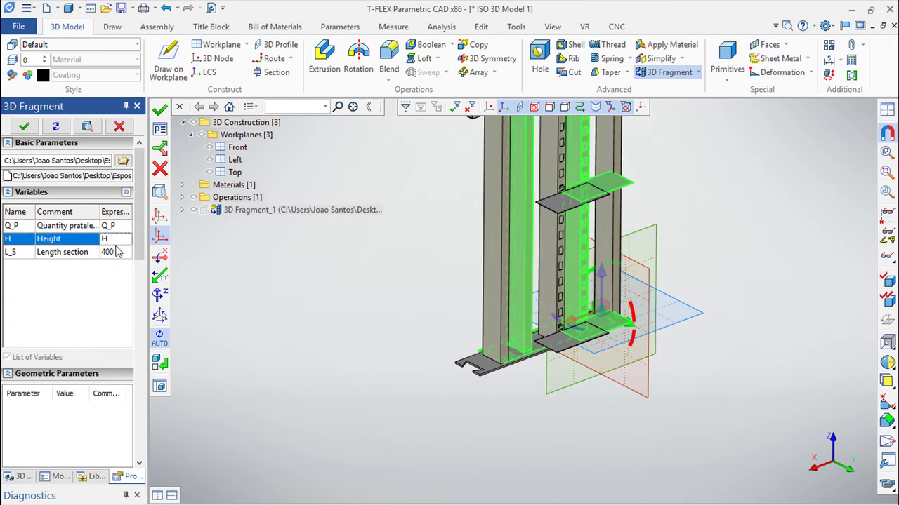
left_click(119, 252)
type("L_S")
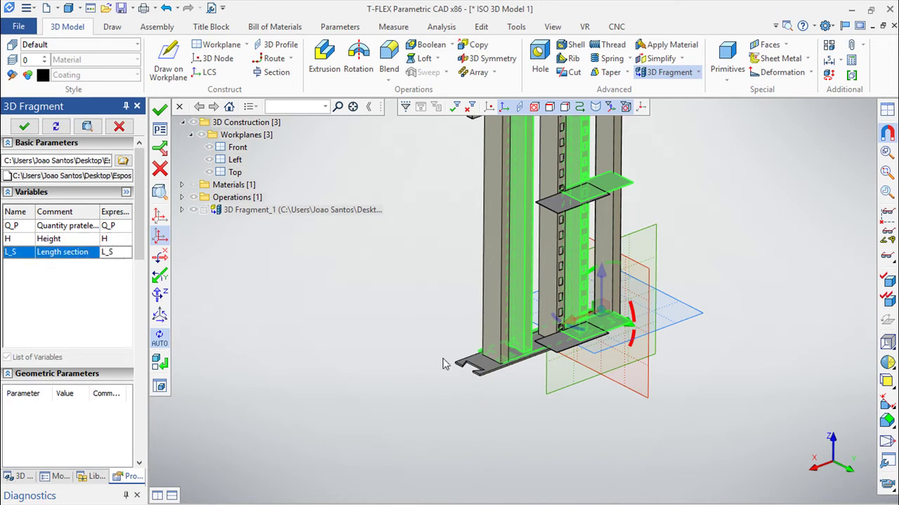
- Place the Centro fragment at the base notch vertex and open its Suppress parameter
scroll(485, 405, "up", 1)
scroll(497, 406, "up", 1)
scroll(424, 348, "up", 1)
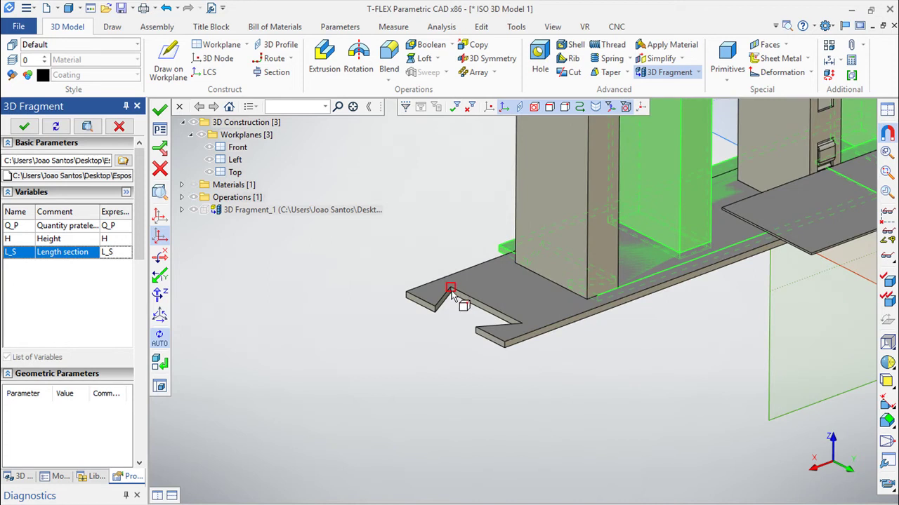
left_click(353, 351)
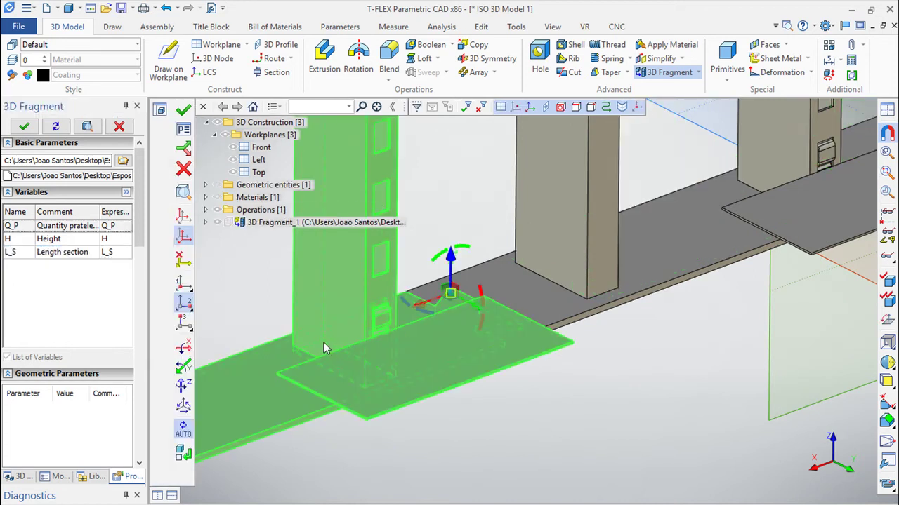
scroll(598, 390, "down", 2)
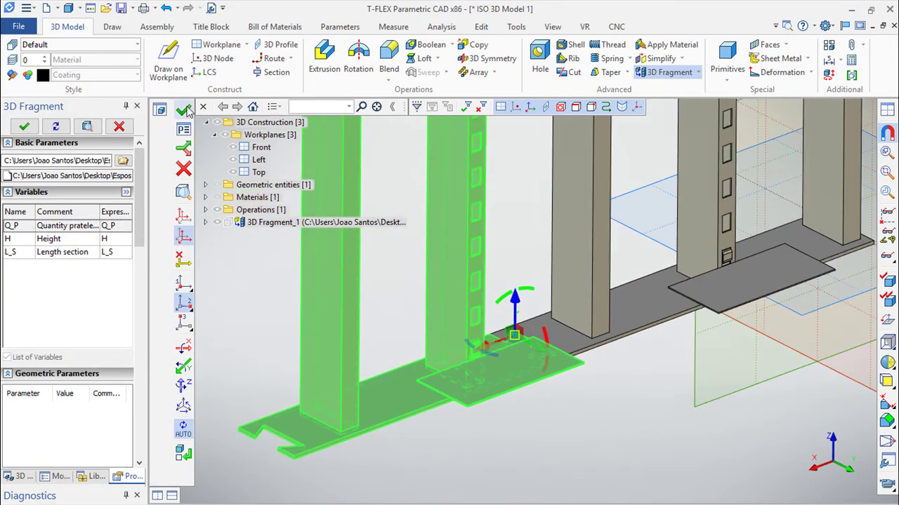
left_click(183, 129)
left_click(408, 156)
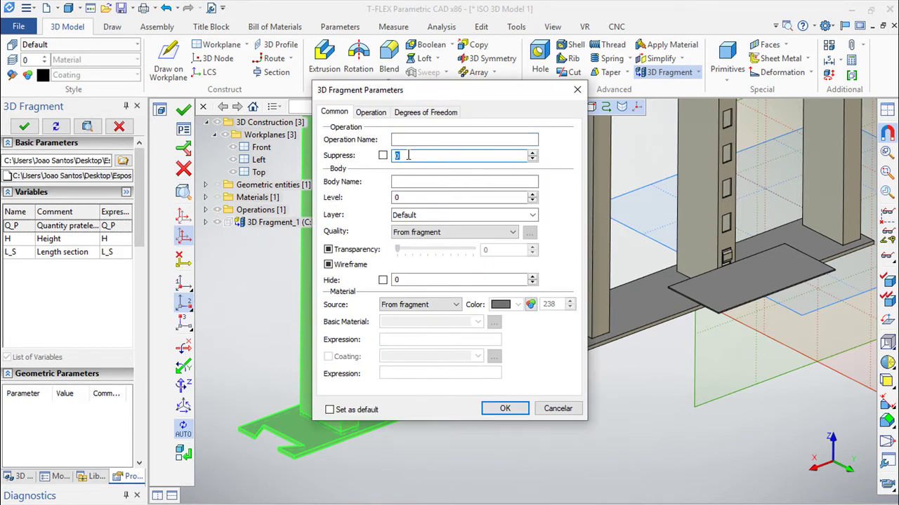
- Set the Centro fragment's Suppress to Q>3?0:1 and commit it as 3D Fragment_2
type("Q")
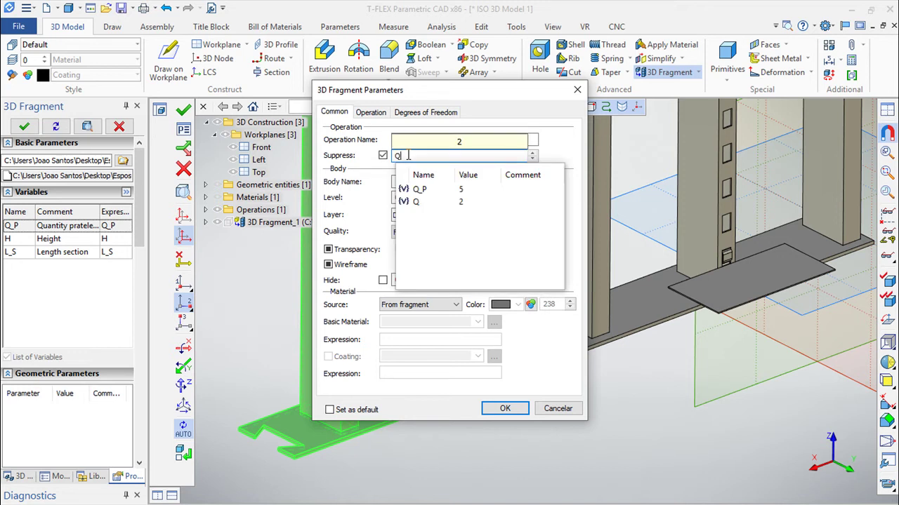
type(">")
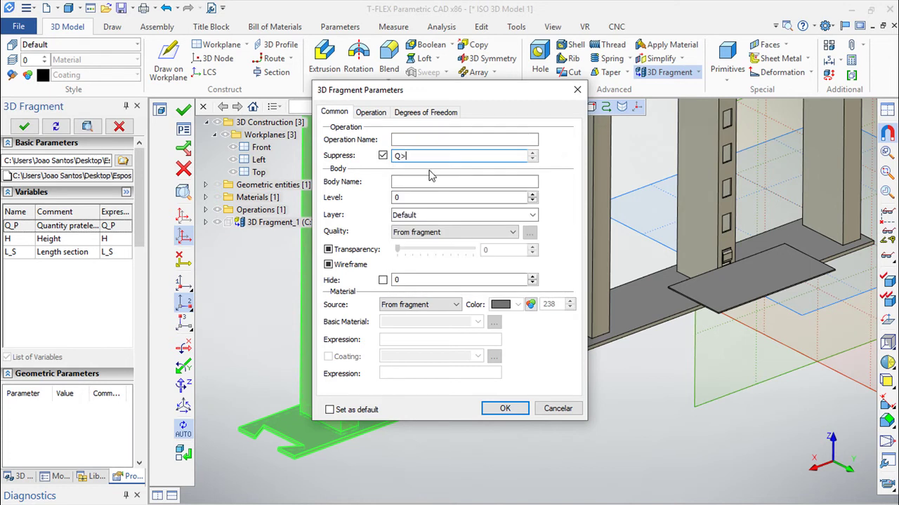
type("3")
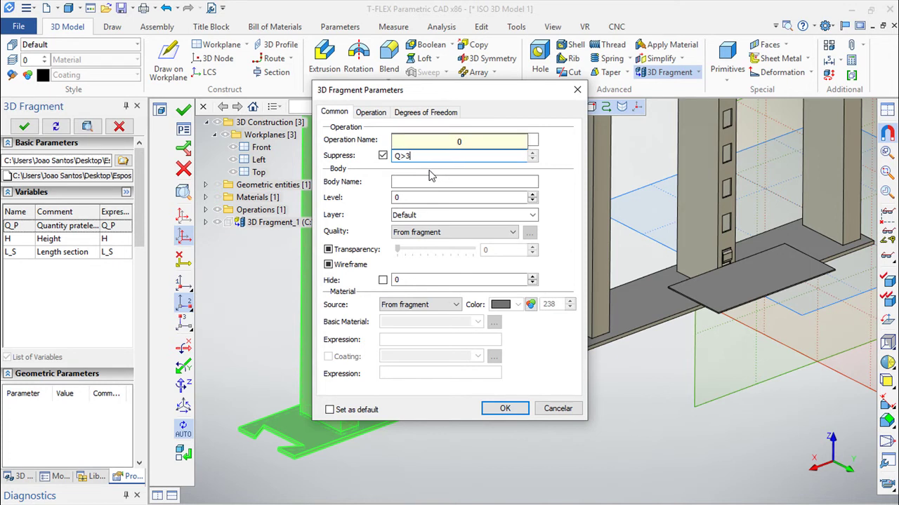
type("?0")
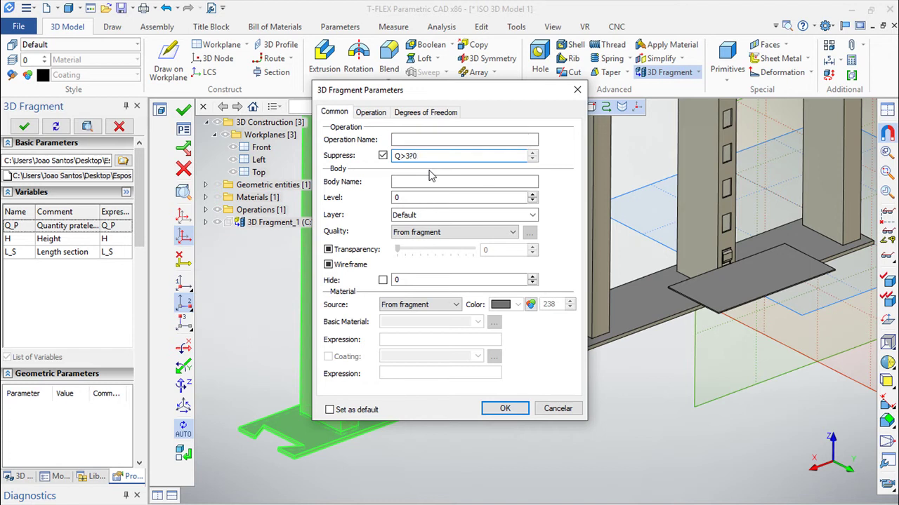
type(":1")
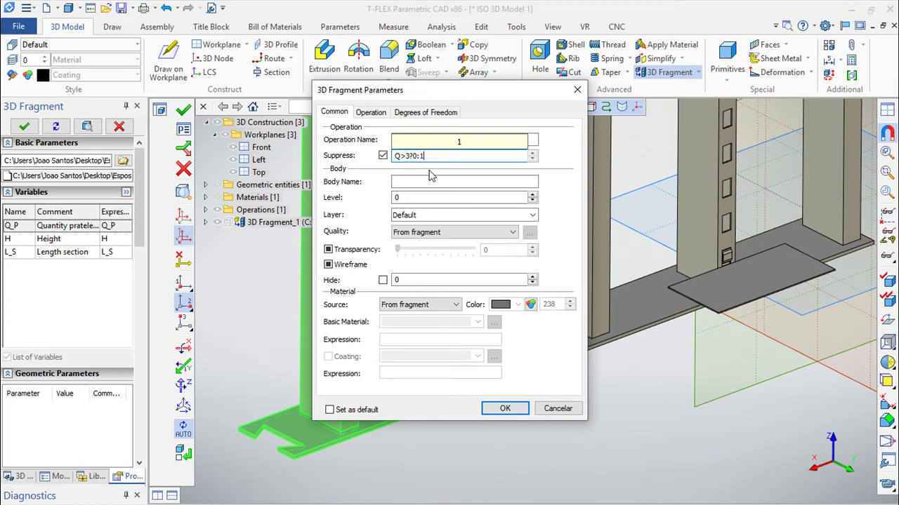
left_click_drag(431, 156, 373, 159)
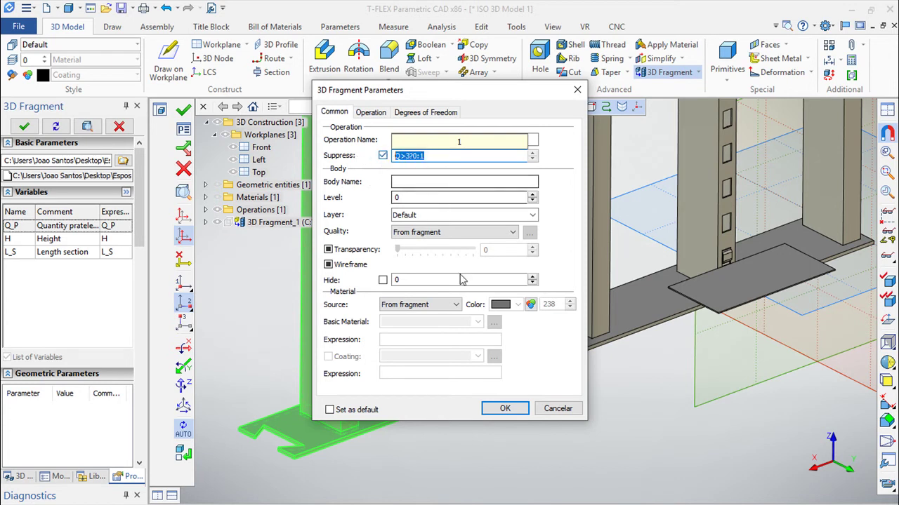
left_click(523, 410)
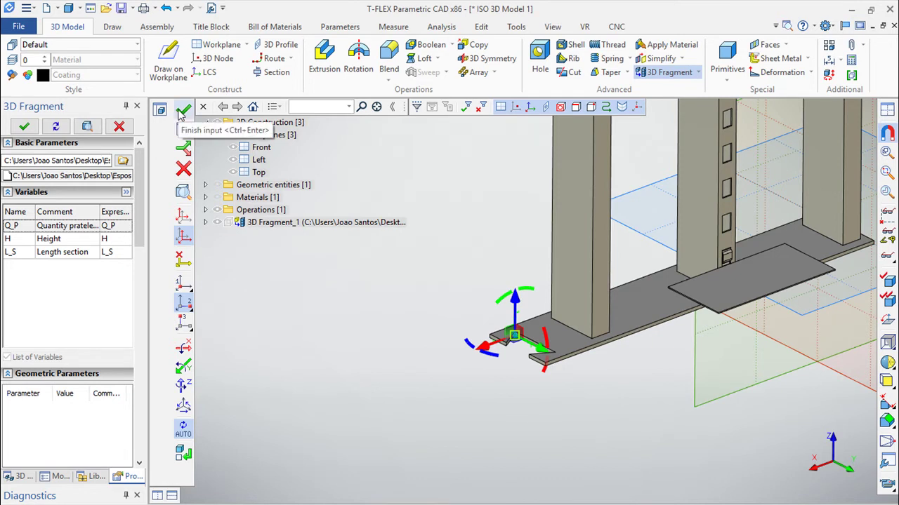
left_click(181, 113)
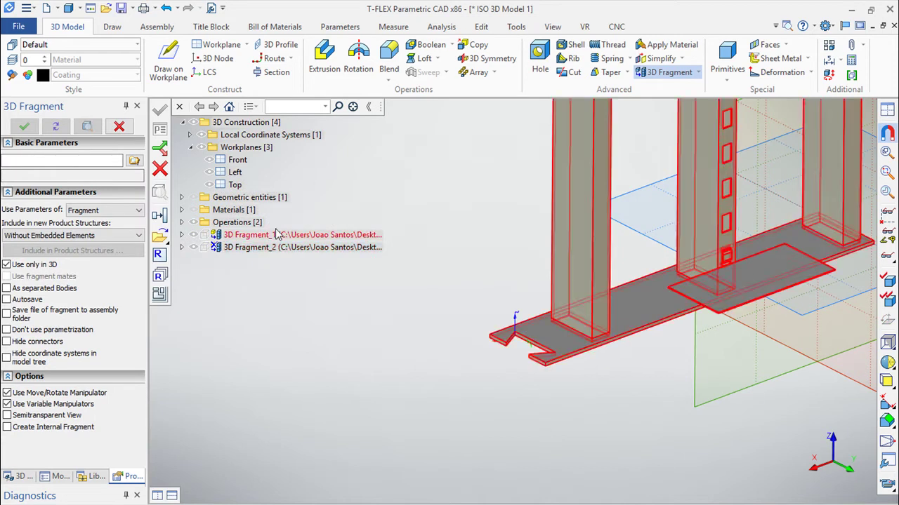
double_click(270, 250)
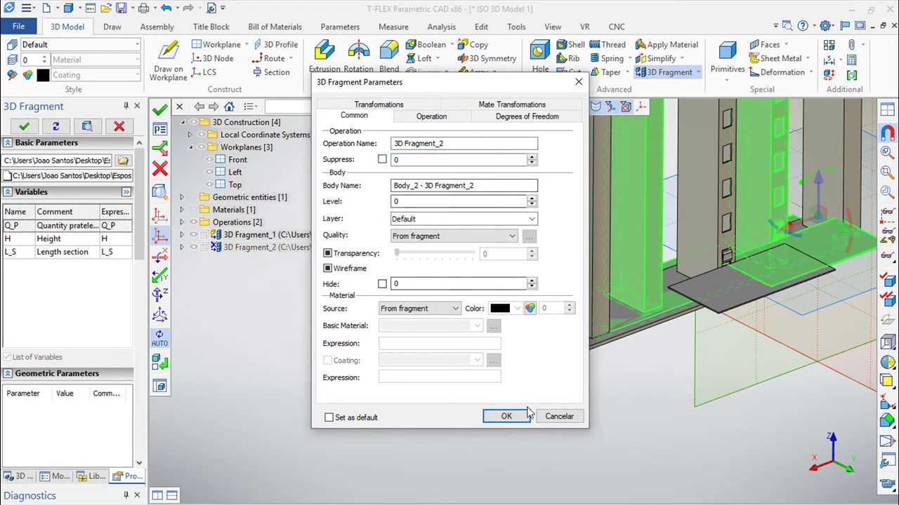
left_click(506, 417)
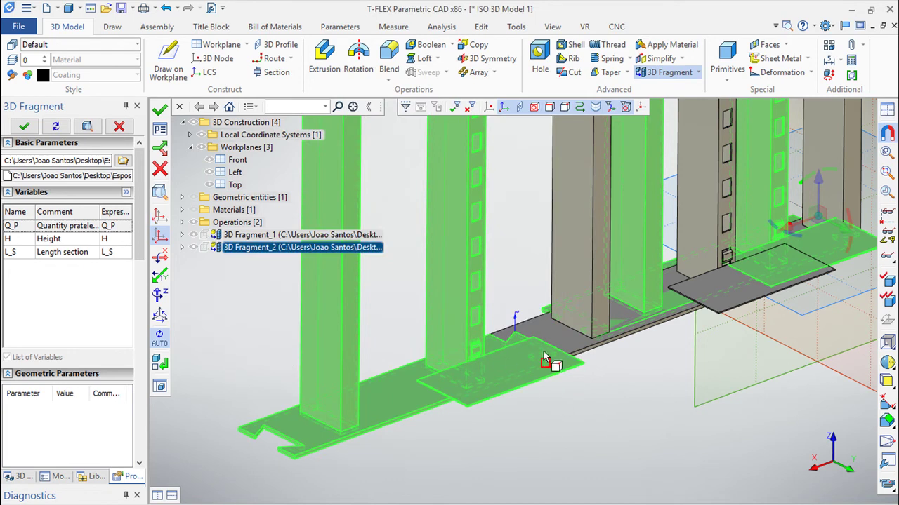
- Finish editing 3D Fragment_2 and load Centro.grb as a new fragment
left_click(535, 342)
scroll(382, 371, "down", 3)
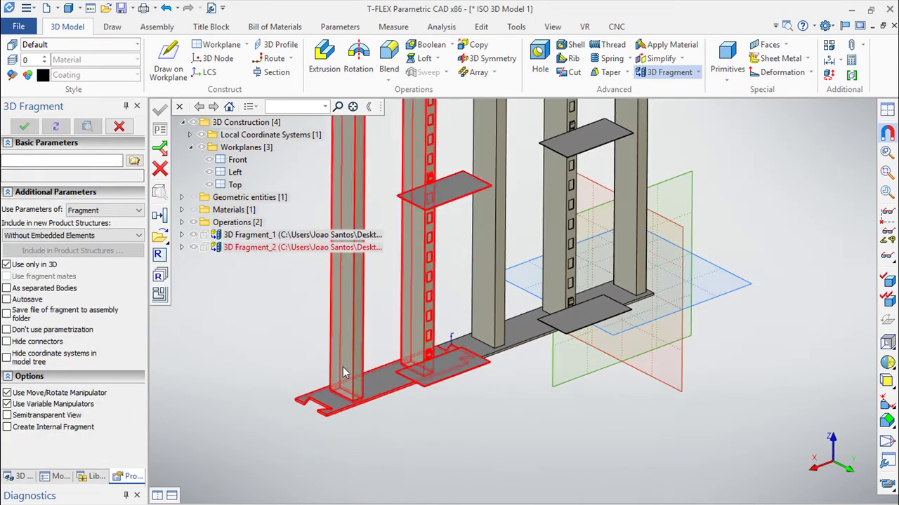
mouse_move(295, 389)
middle_mouse_down()
mouse_move(485, 364)
mouse_move(509, 330)
middle_mouse_up()
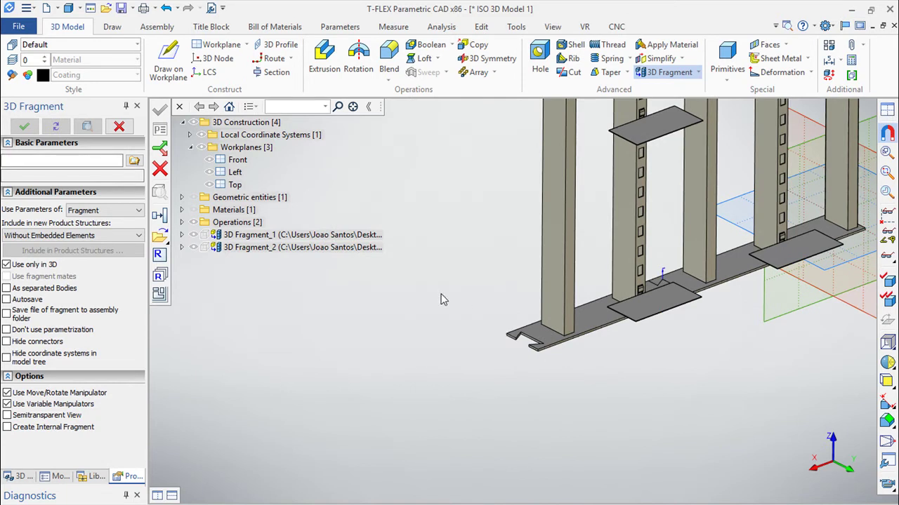
left_click(159, 236)
left_click(151, 218)
left_click(512, 390)
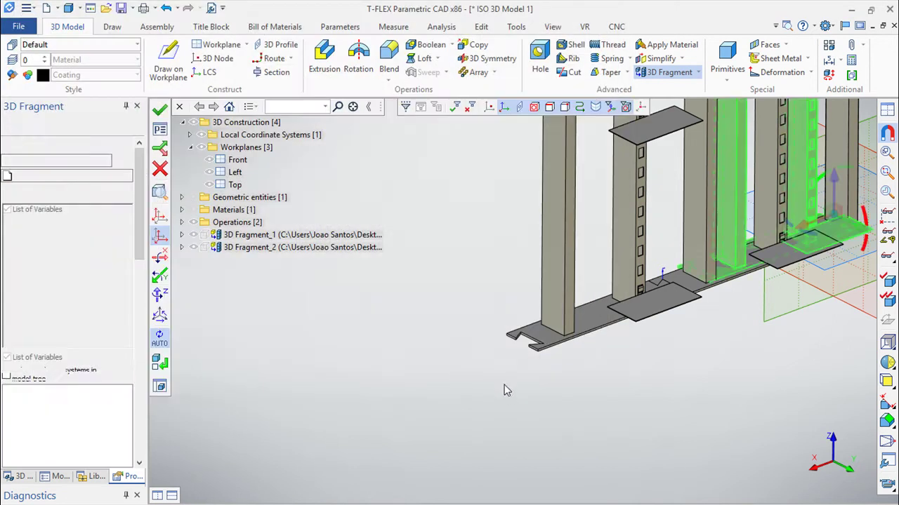
- Link H to H and L_S to L_s, place it at the notch, and commit 3D Fragment_3
scroll(565, 372, "up", 3)
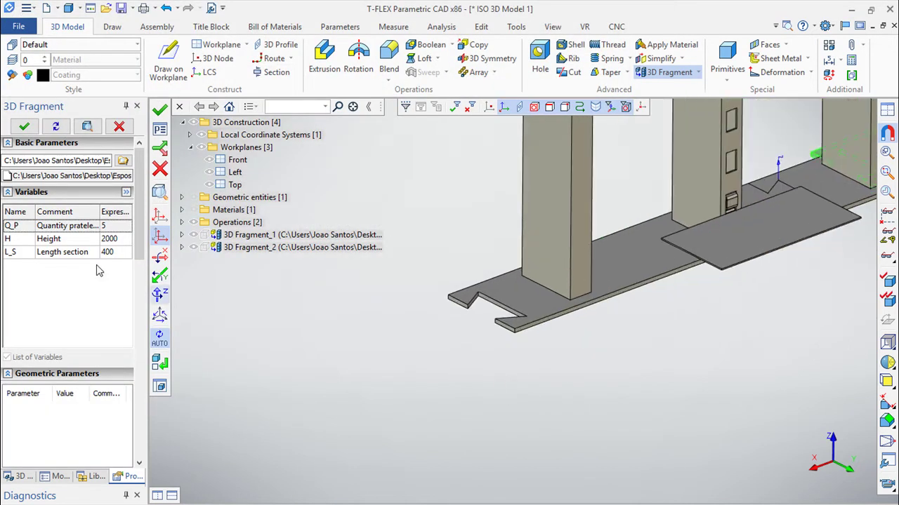
left_click(115, 226)
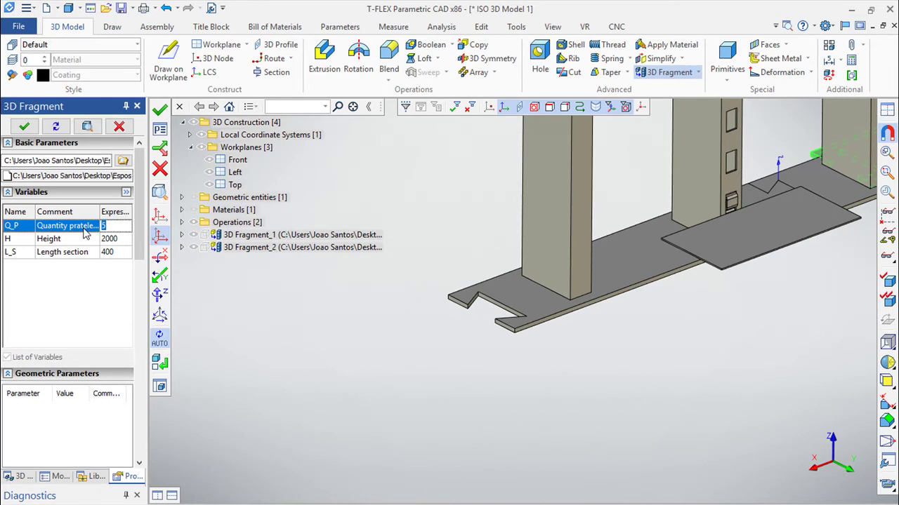
type("Q_P")
left_click(120, 239)
left_click_drag(125, 240, 95, 243)
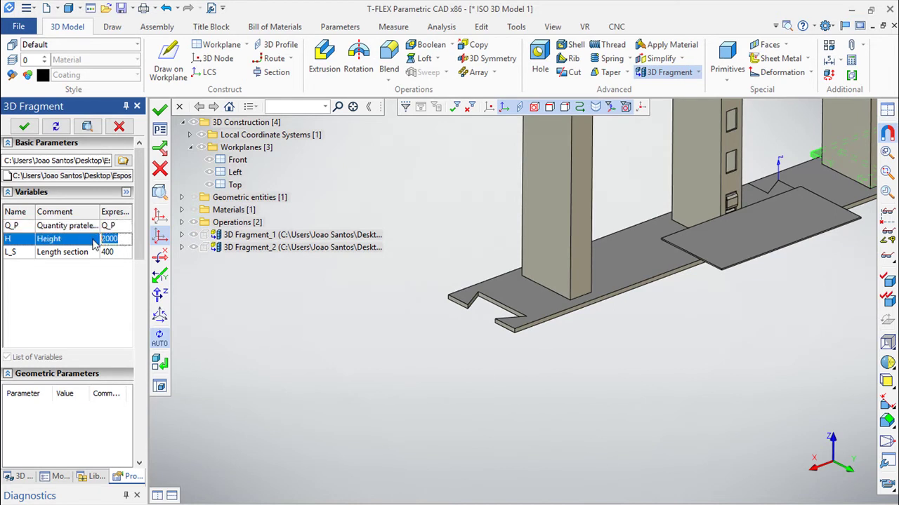
type("H")
left_click(121, 252)
left_click_drag(121, 252, 94, 252)
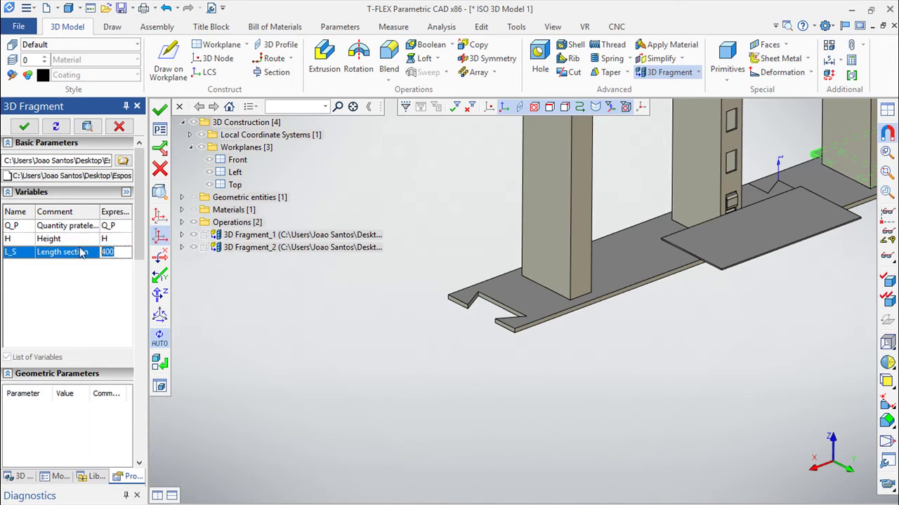
type("L_s")
scroll(491, 361, "up", 3)
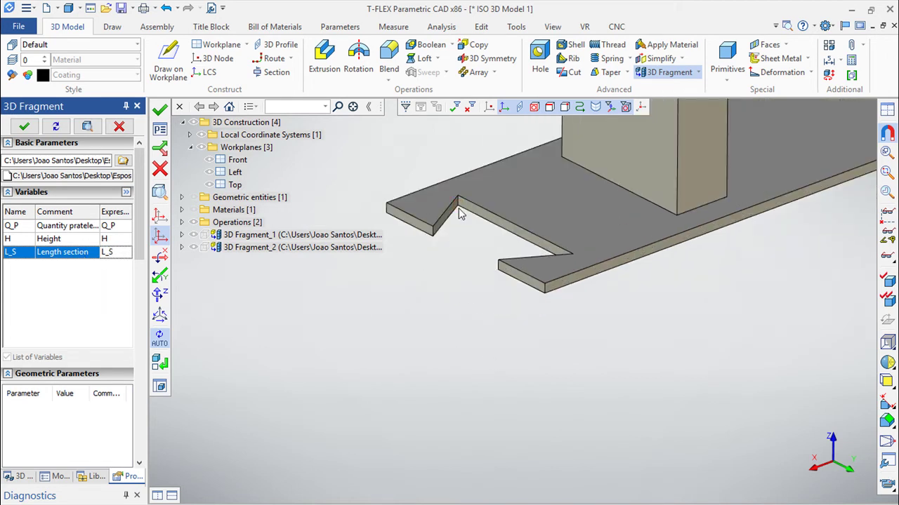
left_click(457, 205)
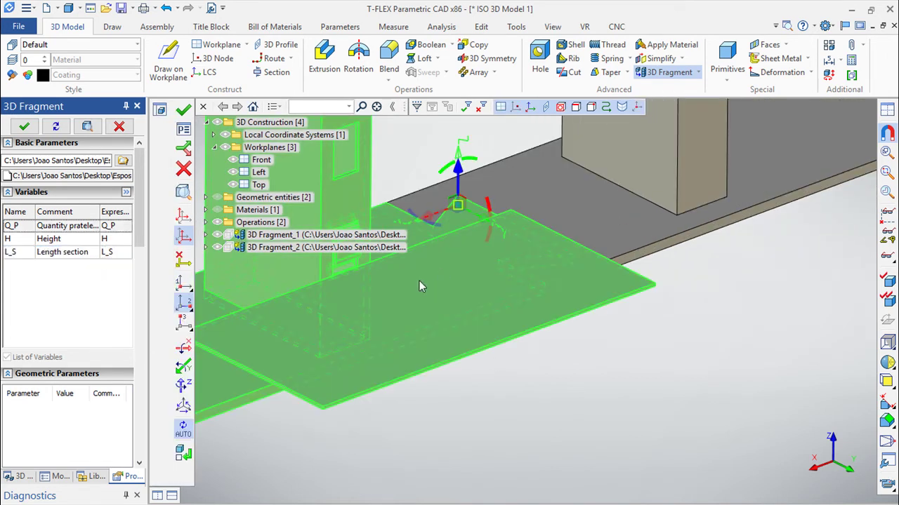
left_click(183, 110)
- Zoom out over the rack and load Centro.grb as another fragment
scroll(642, 494, "down", 3)
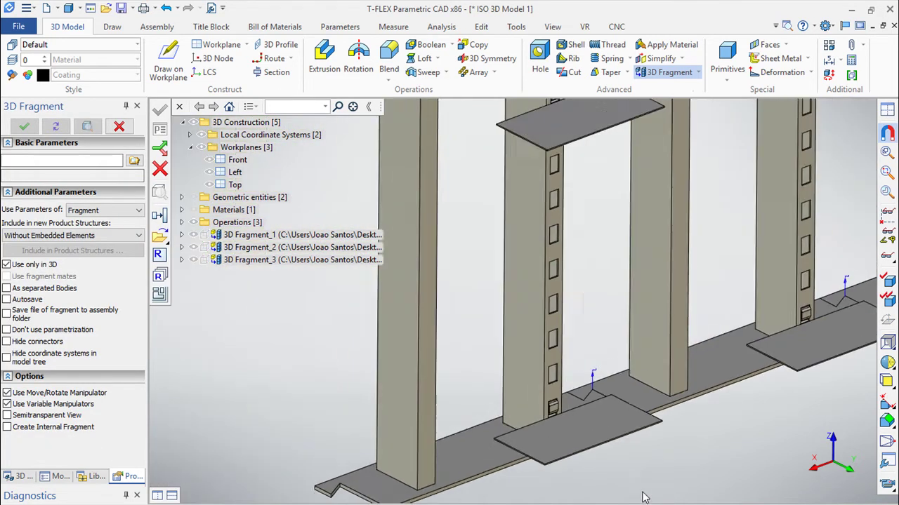
scroll(643, 495, "down", 3)
right_click_drag(656, 426, 594, 352)
middle_click_drag(594, 352, 632, 312)
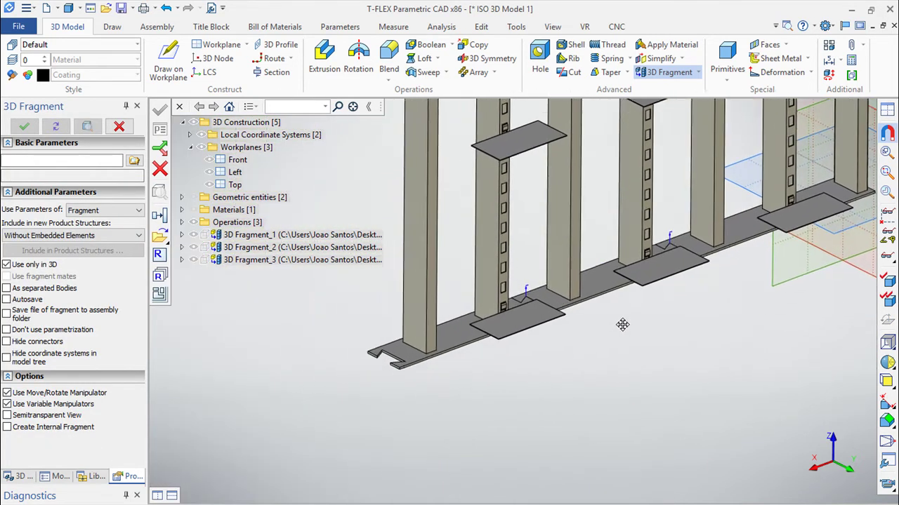
scroll(264, 301, "up", 2)
scroll(197, 258, "up", 2)
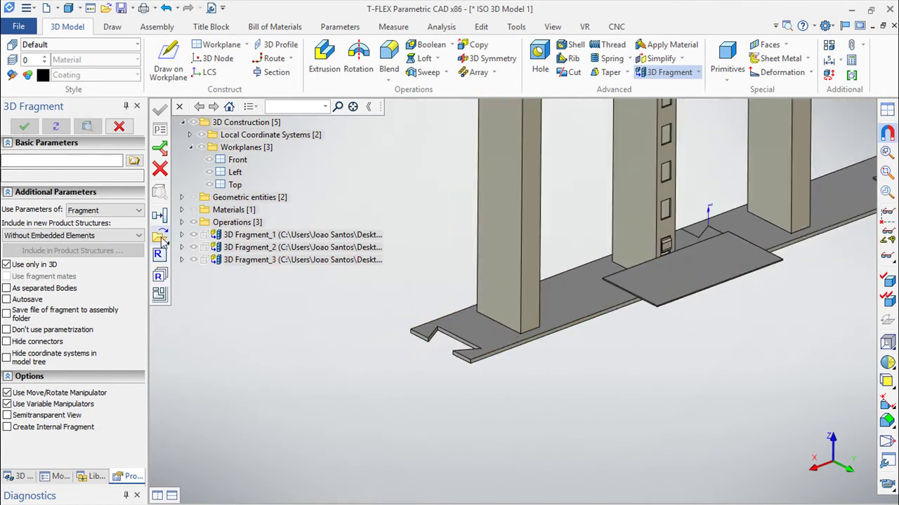
left_click(160, 235)
left_click(148, 215)
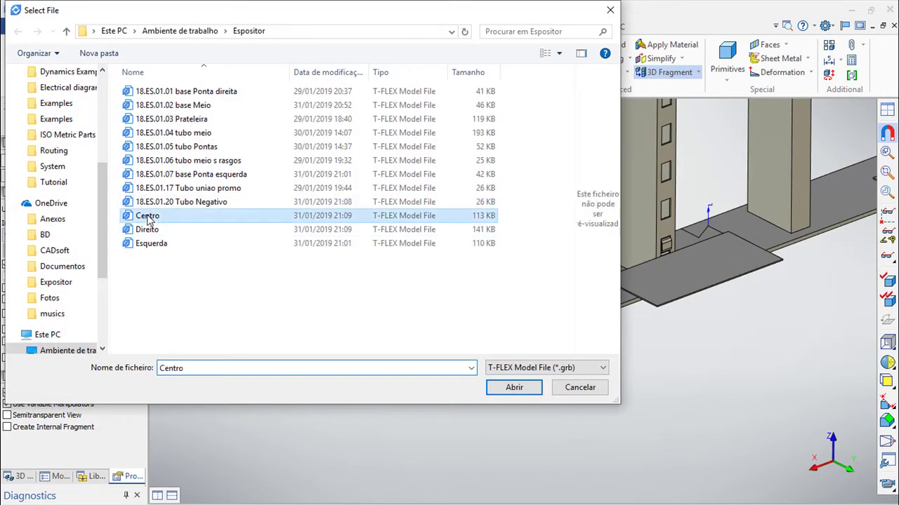
left_click(513, 388)
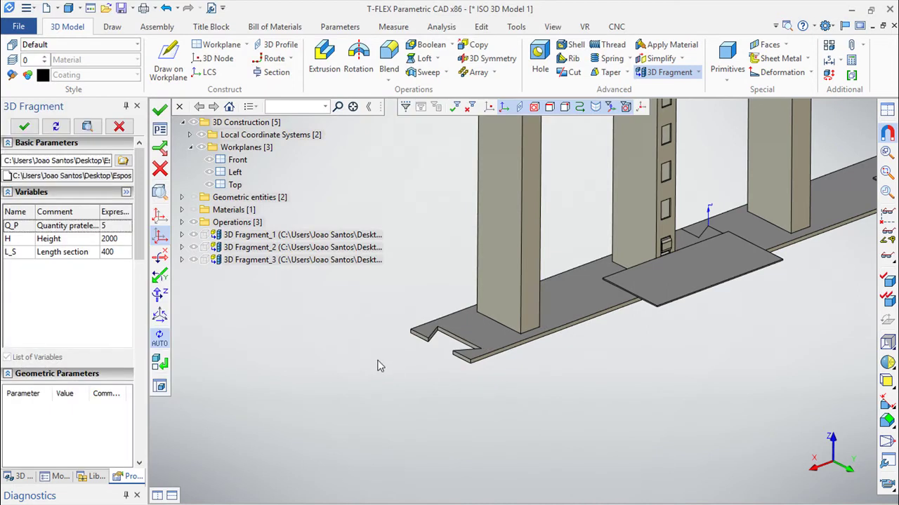
- Link Q_P, H and L_S, place it at the base notch corner, and commit 3D Fragment_4
left_click(111, 229)
left_click(110, 228)
type("Q_P")
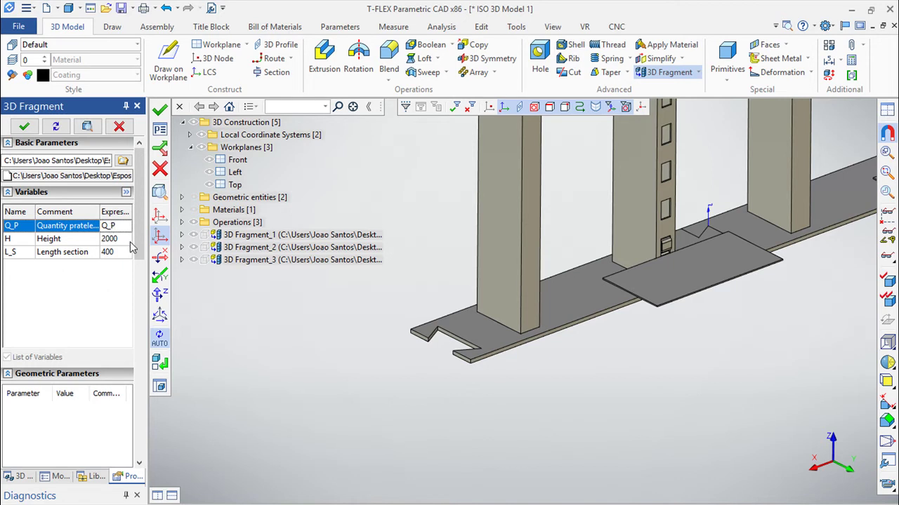
left_click(127, 239)
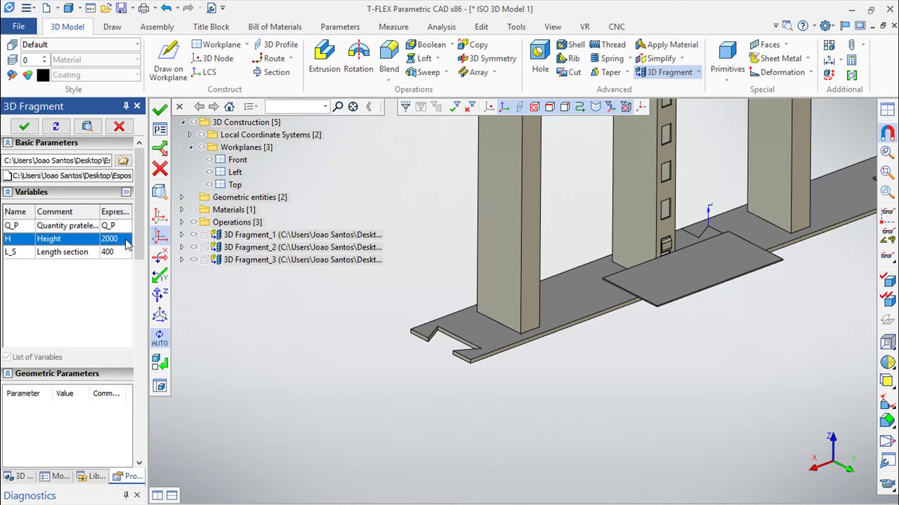
left_click(118, 241)
type("H")
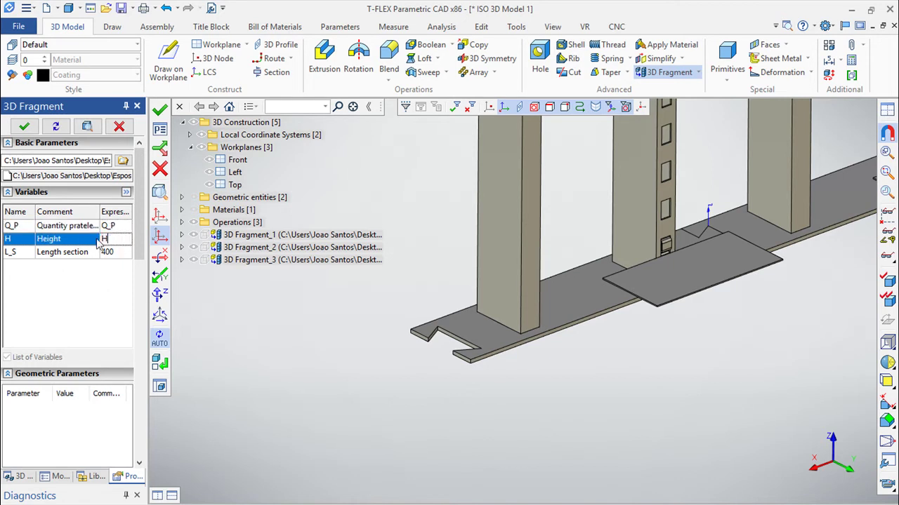
left_click(124, 253)
type("L_S")
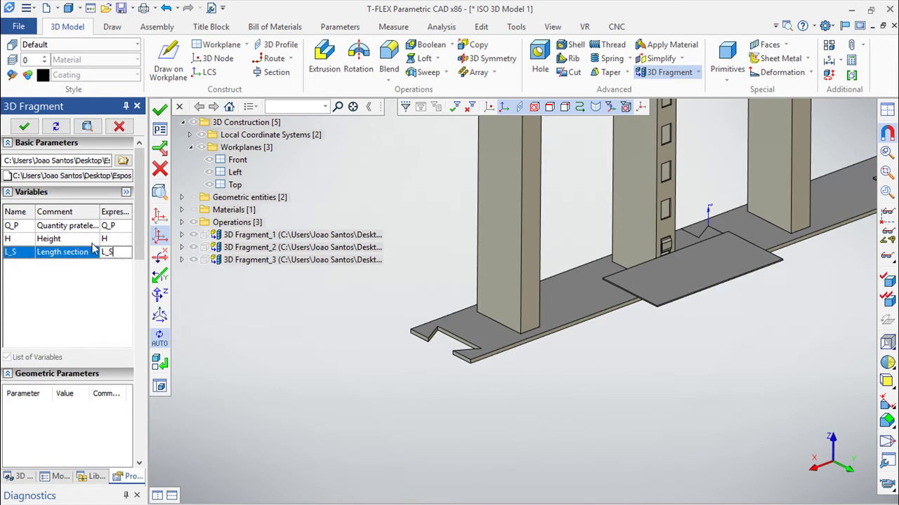
scroll(435, 344, "up", 2)
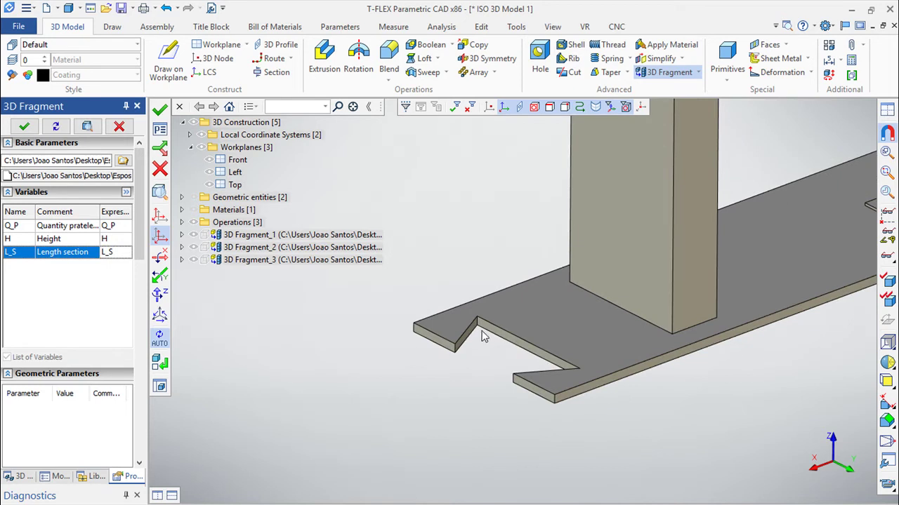
left_click(476, 325)
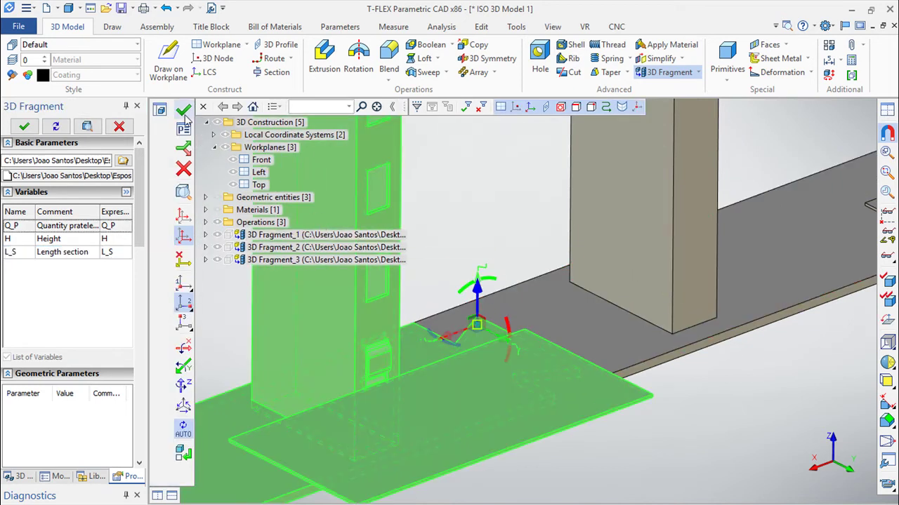
left_click(183, 109)
scroll(441, 371, "down", 2)
scroll(442, 368, "down", 2)
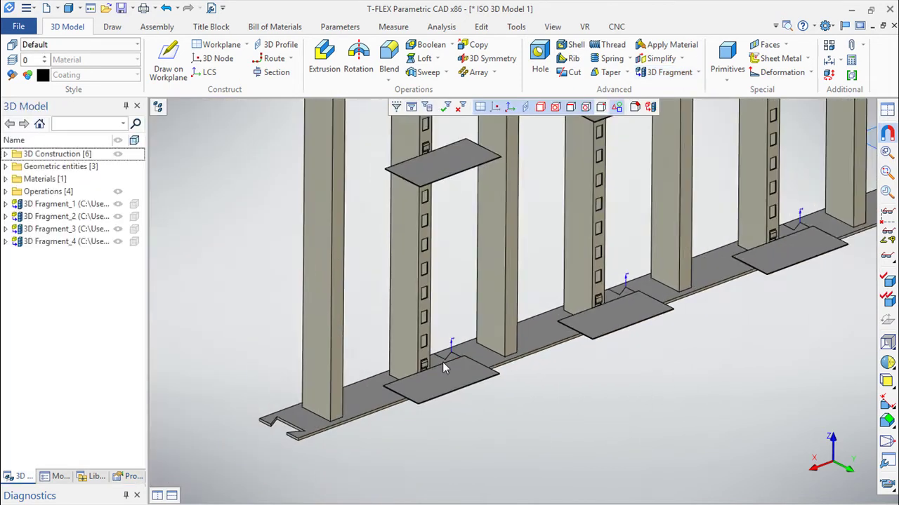
scroll(443, 365, "down", 2)
scroll(444, 364, "down", 1)
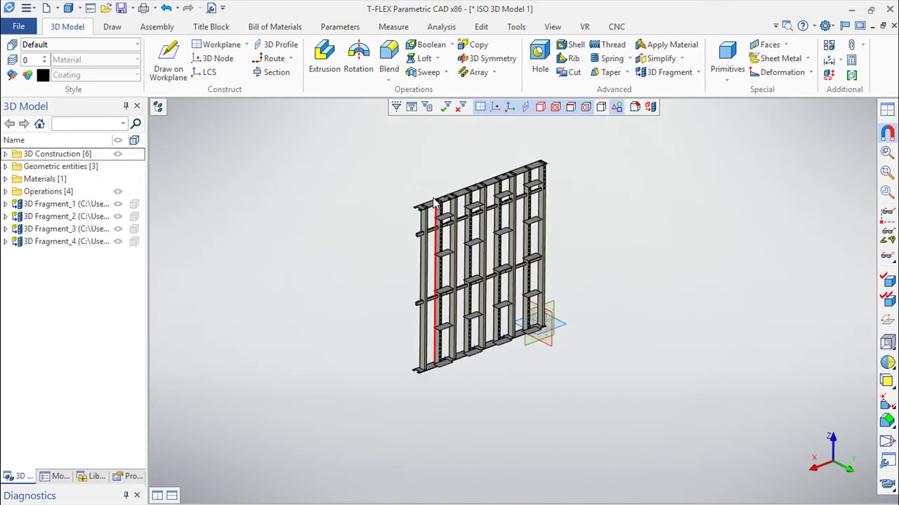
scroll(413, 346, "up", 3)
scroll(413, 345, "up", 2)
scroll(411, 295, "down", 1)
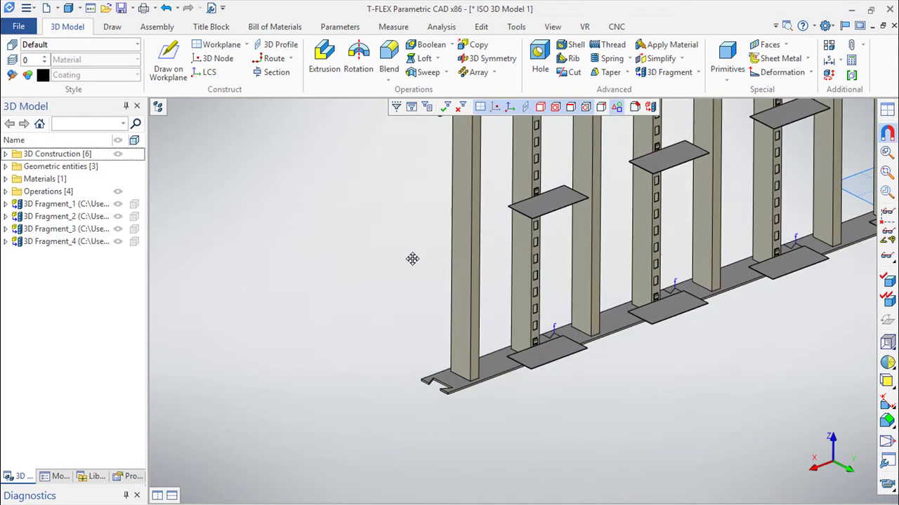
- Load Esquerda.grb as a fragment with Q_P, H and L_S expressions linked to the variables
left_click(651, 76)
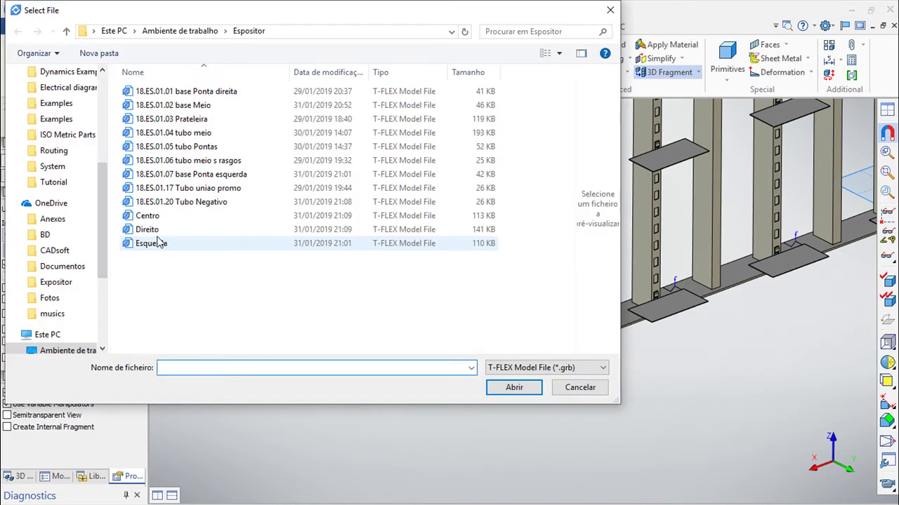
left_click(158, 242)
left_click(513, 388)
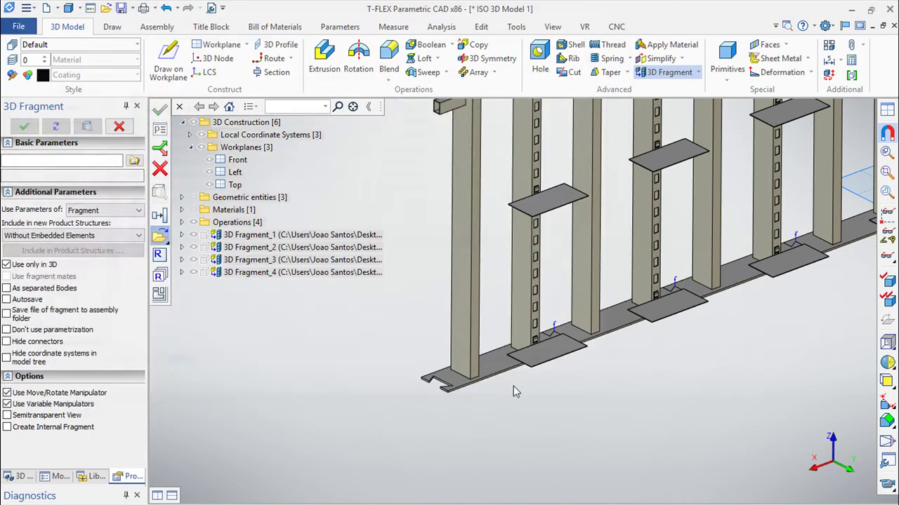
double_click(112, 226)
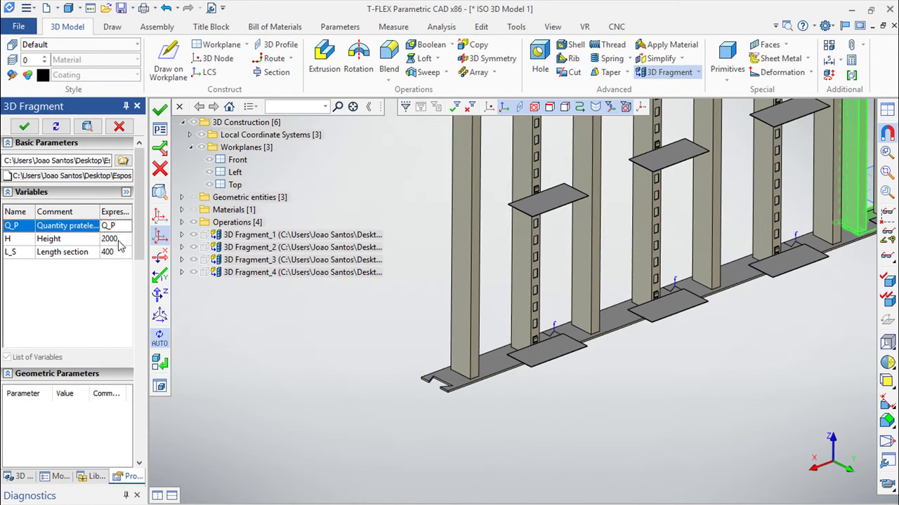
left_click(125, 245)
double_click(118, 241)
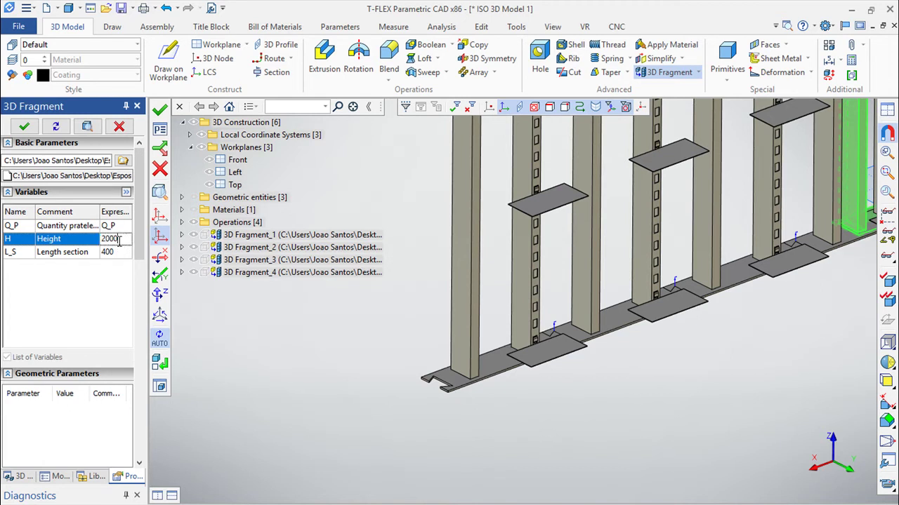
double_click(122, 239)
type("H")
double_click(119, 255)
double_click(120, 255)
type("L_S")
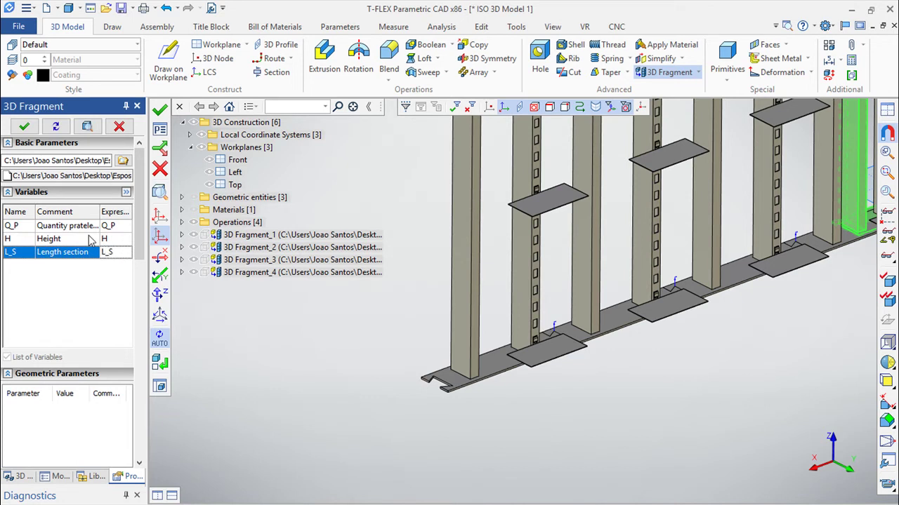
- Place Esquerda at the beam's left-end corner and commit it as 3D Fragment_5
scroll(375, 351, "up", 3)
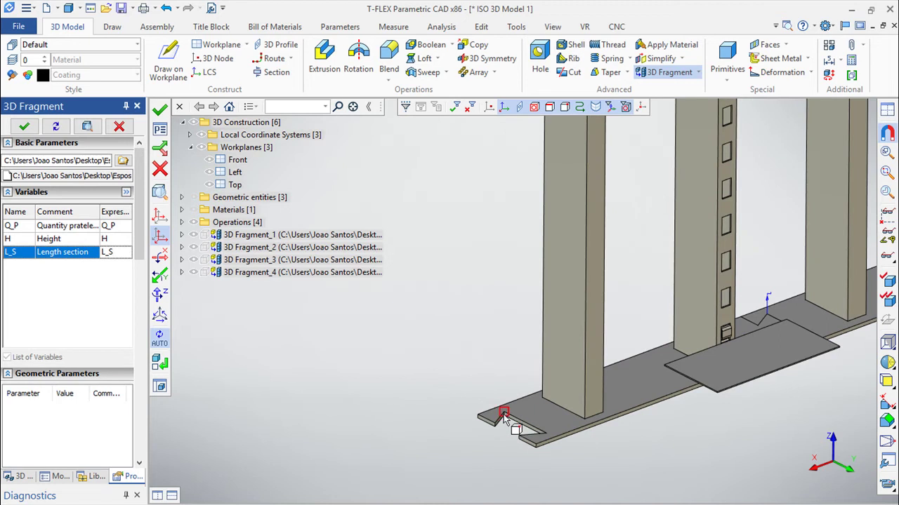
scroll(500, 420, "up", 3)
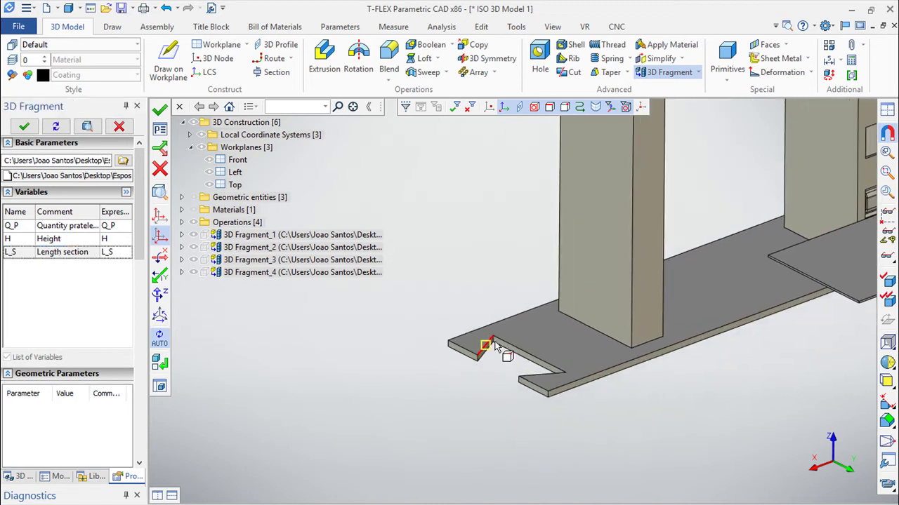
left_click(495, 348)
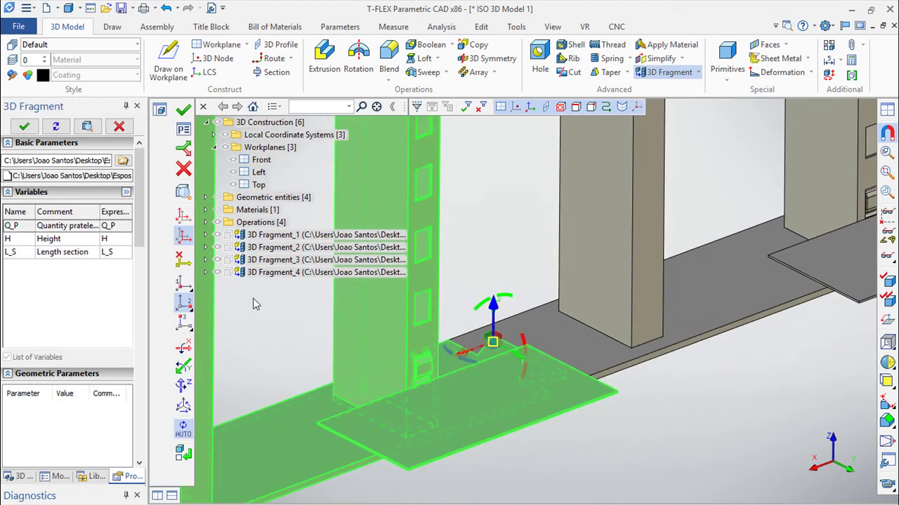
left_click(183, 109)
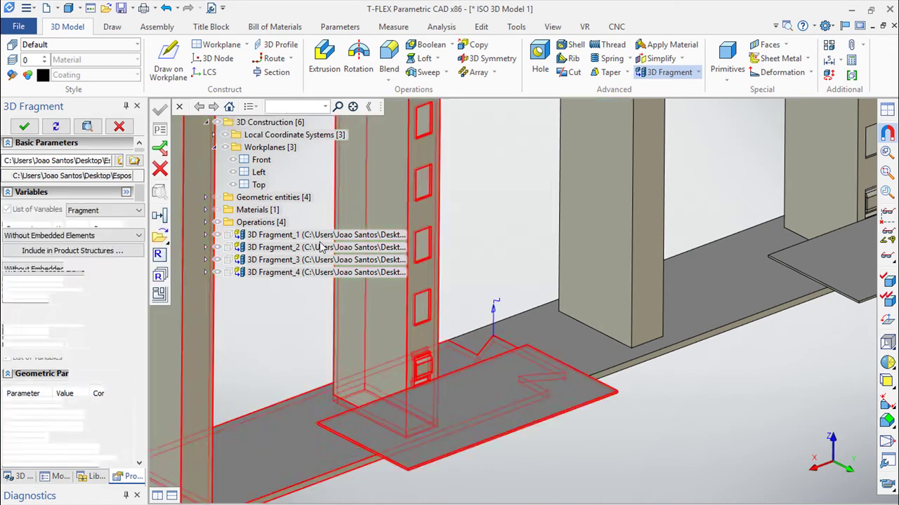
key("Escape")
scroll(351, 258, "down", 3)
scroll(343, 272, "down", 3)
scroll(372, 270, "down", 2)
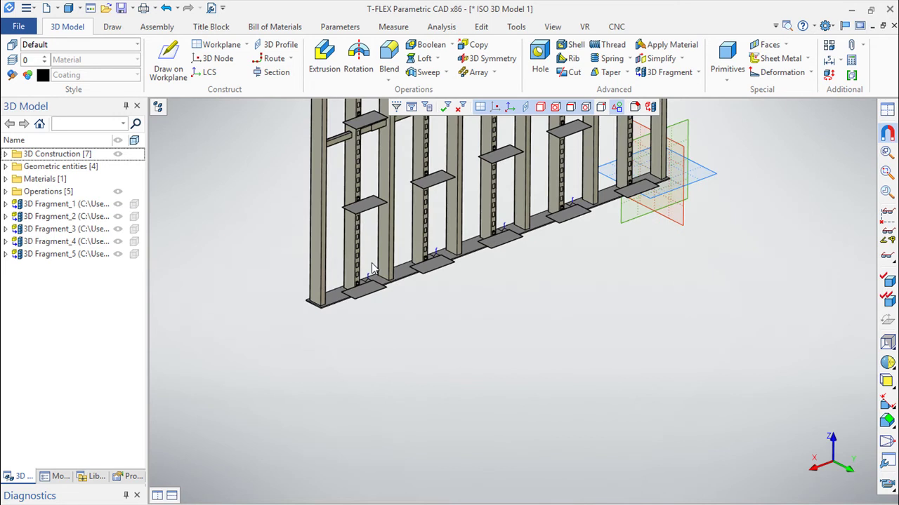
mouse_move(399, 323)
right_mouse_down()
mouse_move(409, 329)
mouse_move(414, 313)
mouse_move(440, 320)
mouse_move(475, 392)
mouse_move(392, 344)
mouse_move(620, 365)
mouse_move(317, 402)
mouse_move(624, 398)
mouse_move(281, 220)
mouse_move(269, 321)
mouse_move(330, 373)
mouse_move(280, 415)
mouse_move(316, 469)
mouse_move(329, 373)
right_mouse_up()
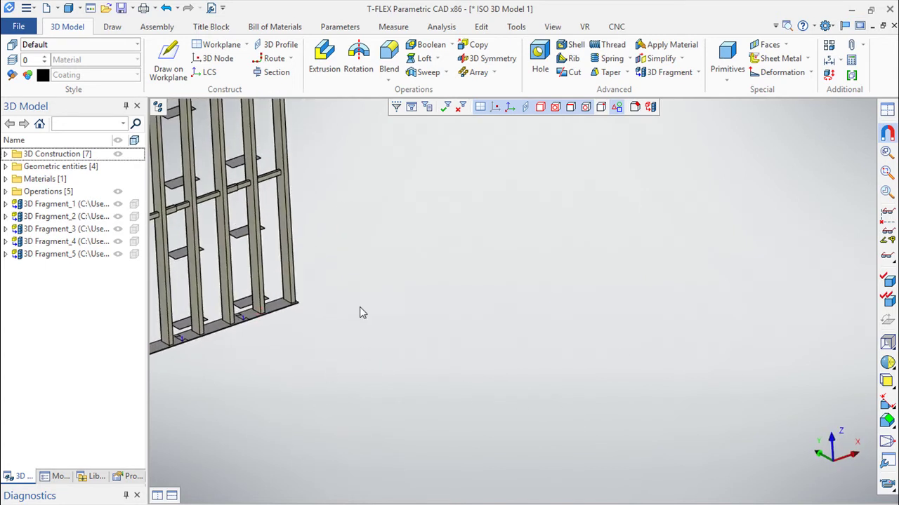
middle_click_drag(372, 281, 512, 277)
scroll(598, 252, "up", 1)
scroll(591, 285, "up", 1)
scroll(592, 285, "up", 2)
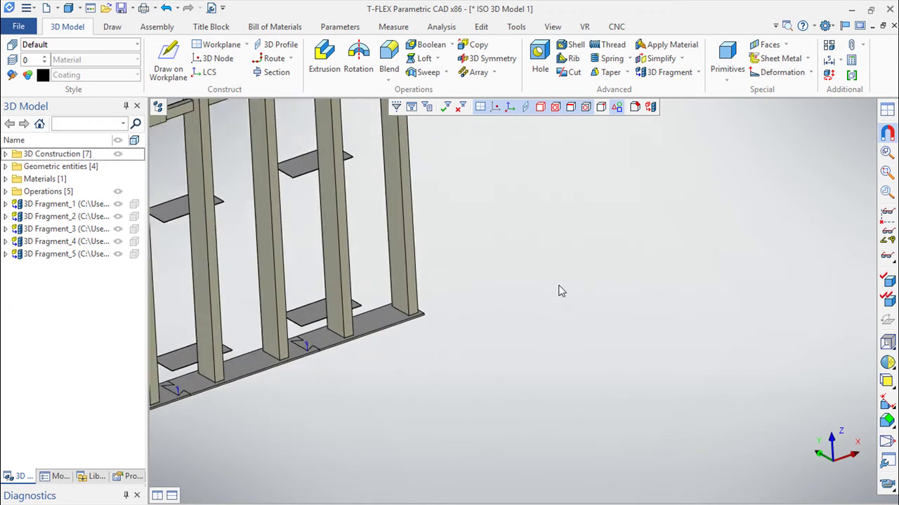
scroll(592, 285, "up", 1)
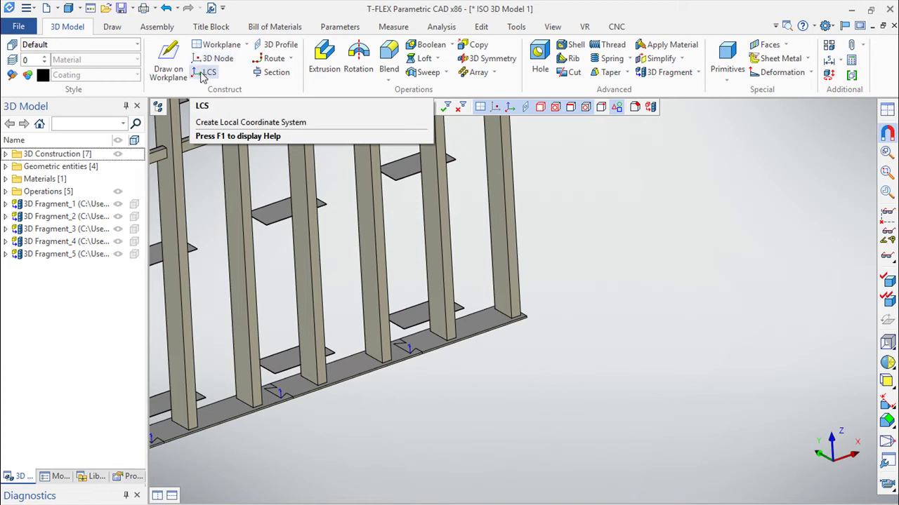
- Start the 3D Node command and frame the posts and base plate in view
left_click(203, 61)
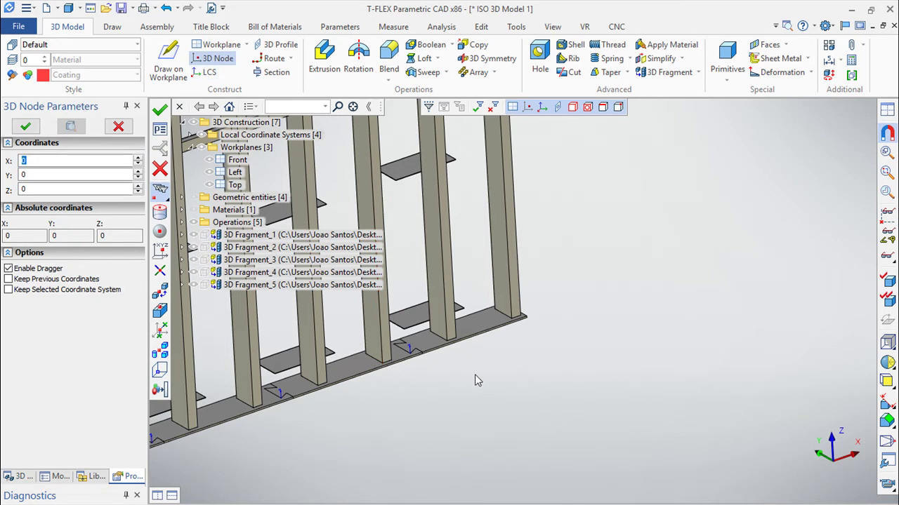
scroll(466, 371, "up", 2)
scroll(403, 348, "up", 2)
scroll(421, 348, "down", 3)
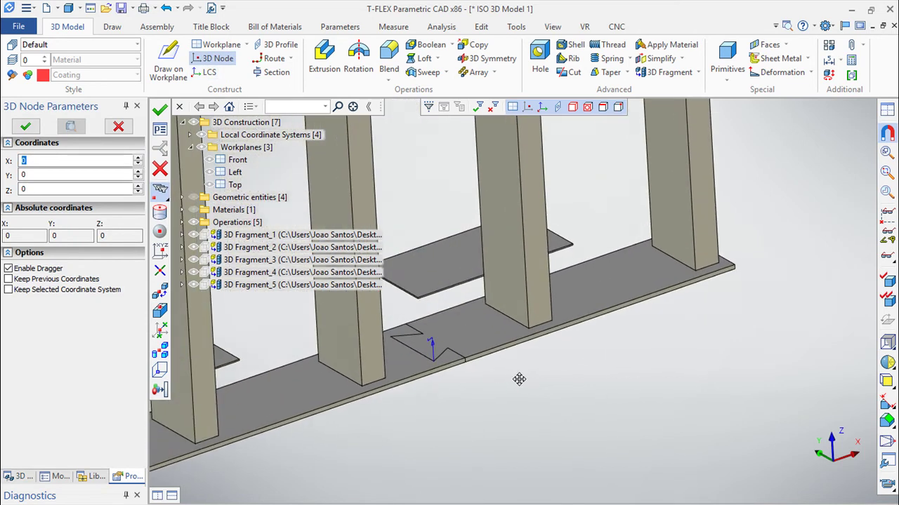
scroll(506, 400, "up", 1)
scroll(505, 400, "down", 1)
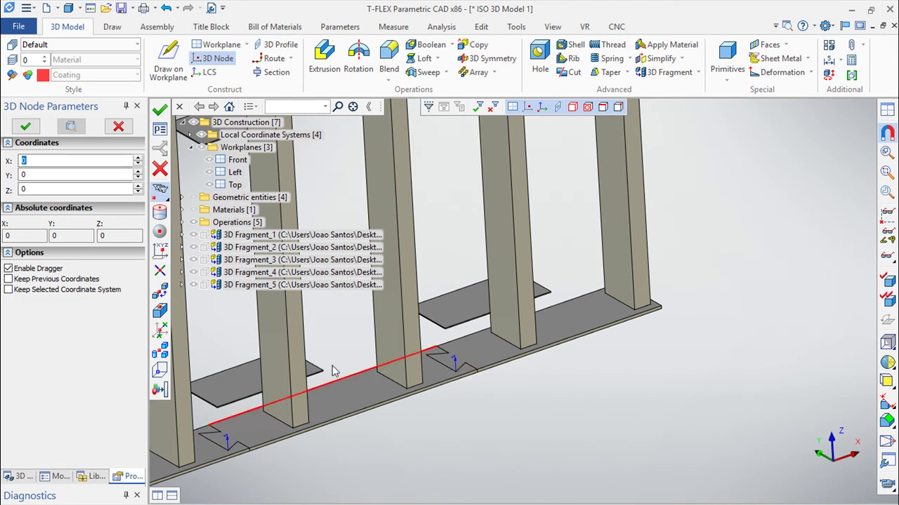
scroll(693, 315, "down", 2)
scroll(634, 373, "up", 2)
mouse_move(540, 423)
middle_mouse_down()
mouse_move(538, 261)
mouse_move(504, 393)
mouse_move(509, 433)
mouse_move(506, 417)
middle_mouse_up()
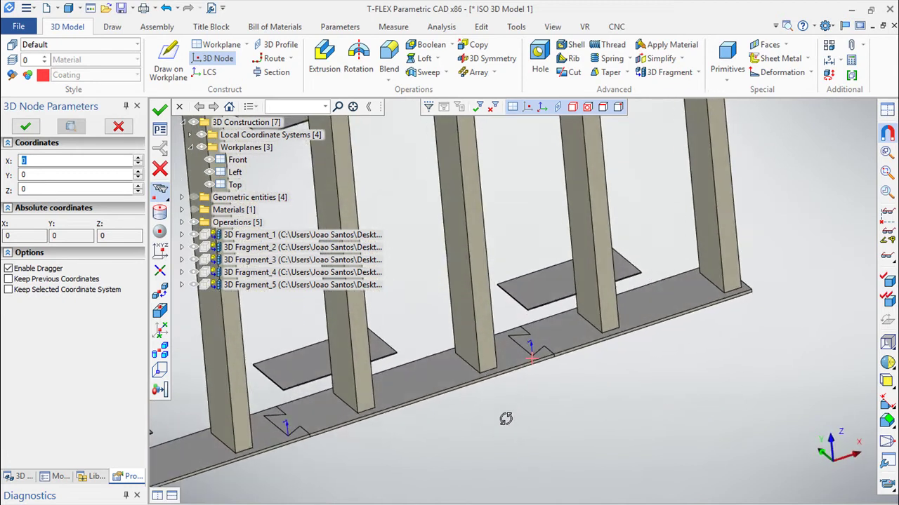
middle_click_drag(693, 398, 555, 420, "shift")
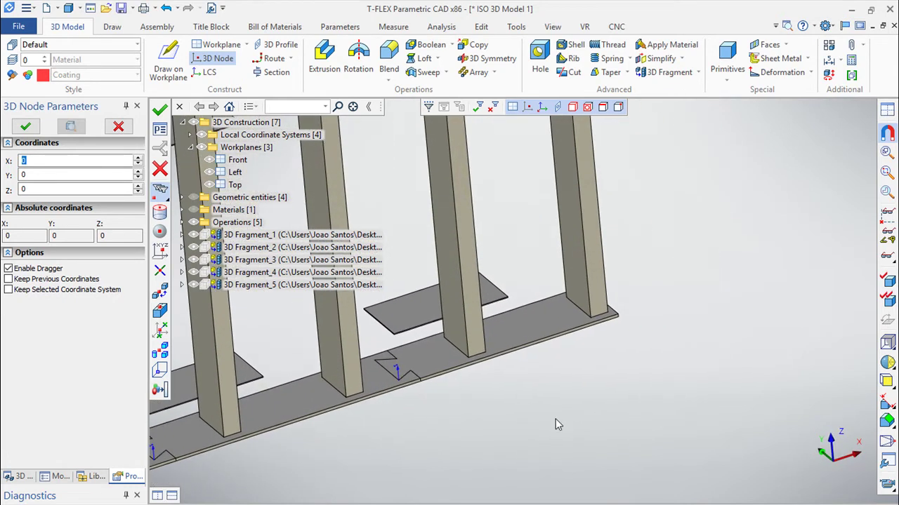
- Create the first 3D node at X 2247.7, Y 15, Z 0
left_click(39, 175)
left_click(40, 160)
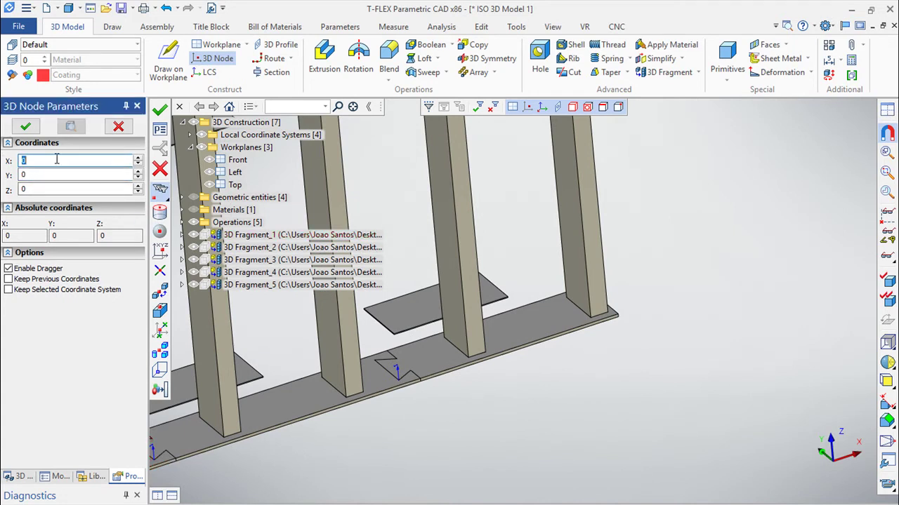
type("2247.7")
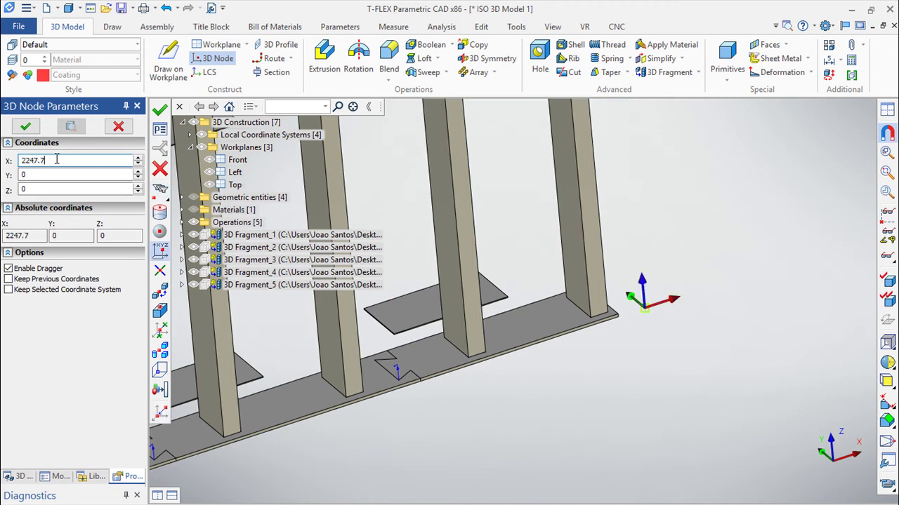
left_click(34, 174)
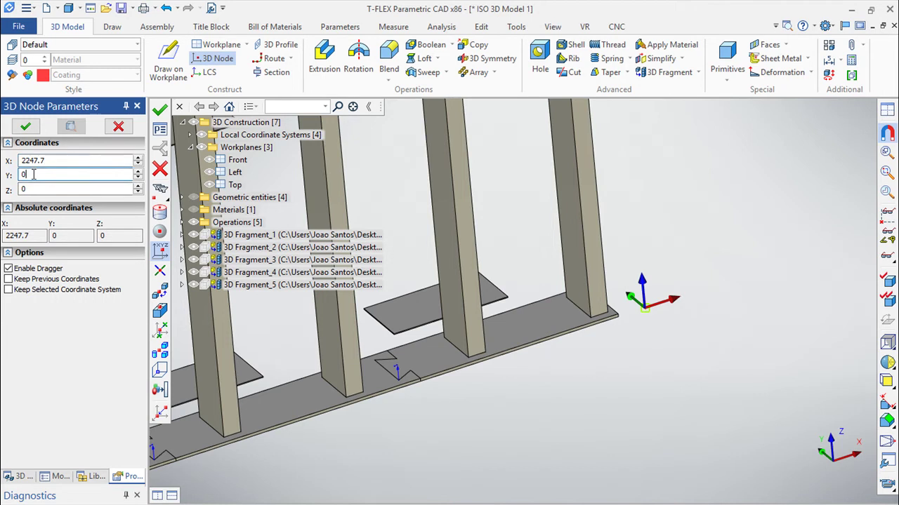
type("15")
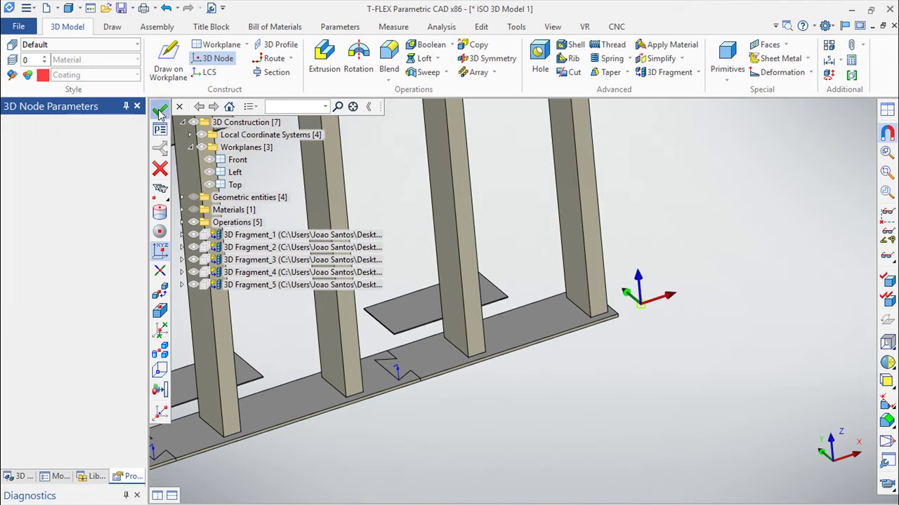
left_click(159, 113)
mouse_move(709, 328)
middle_mouse_down()
mouse_move(510, 368)
mouse_move(614, 395)
mouse_move(415, 421)
mouse_move(504, 358)
middle_mouse_up()
scroll(505, 372, "down", 2)
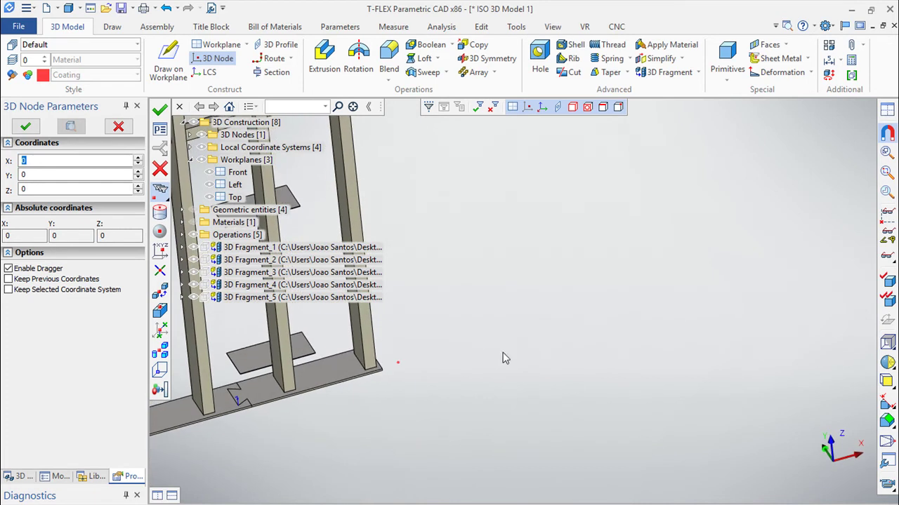
- Add the second and third 3D nodes, each offset dX 530 from the previous node
left_click(398, 366)
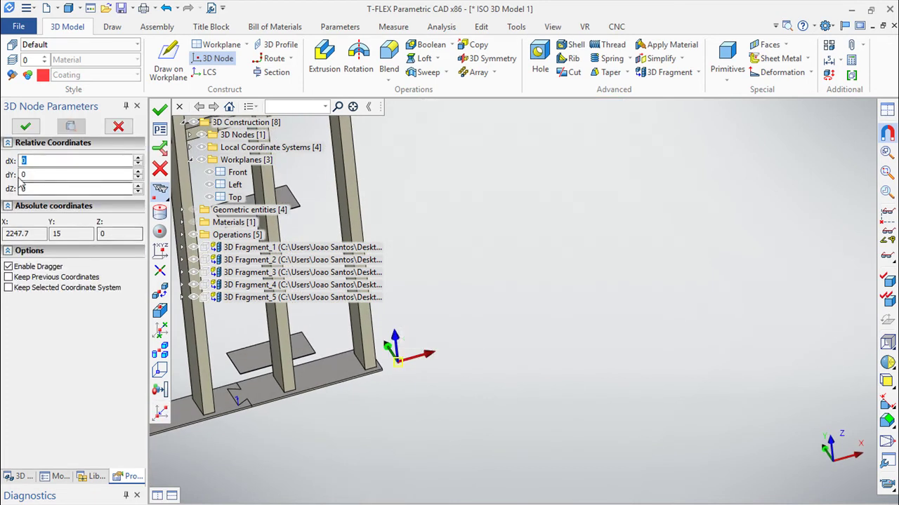
type("5")
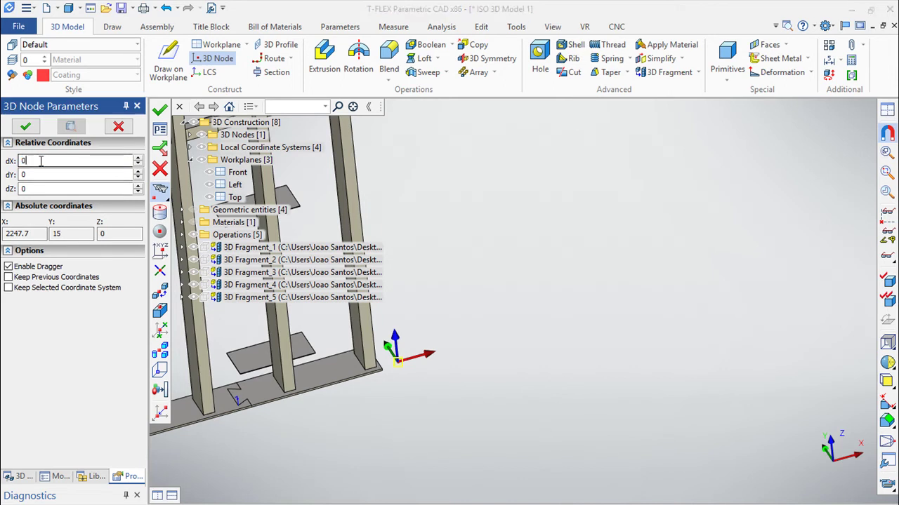
type("530")
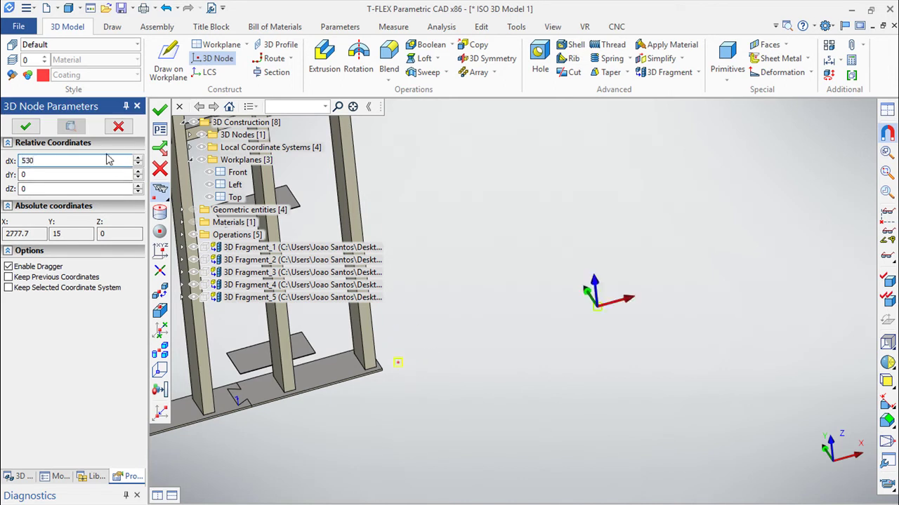
left_click(159, 109)
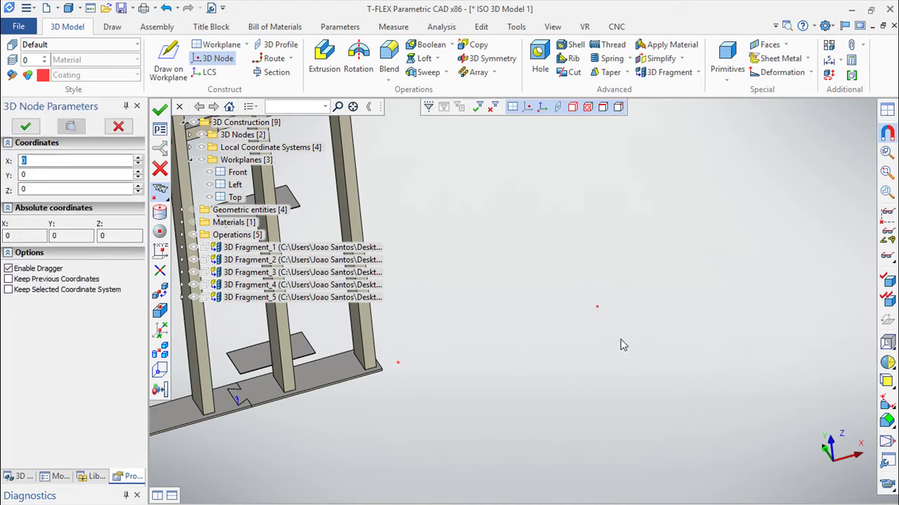
scroll(621, 345, "down", 3)
scroll(507, 382, "up", 2)
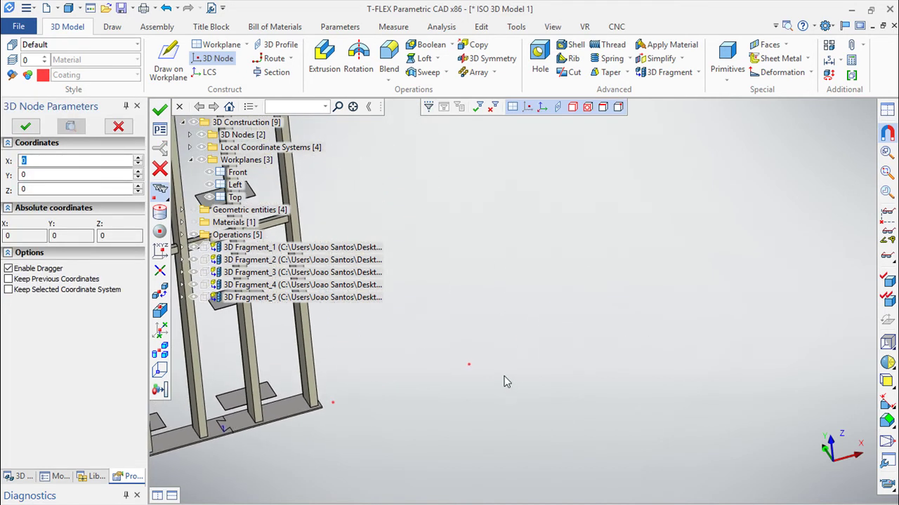
left_click(469, 367)
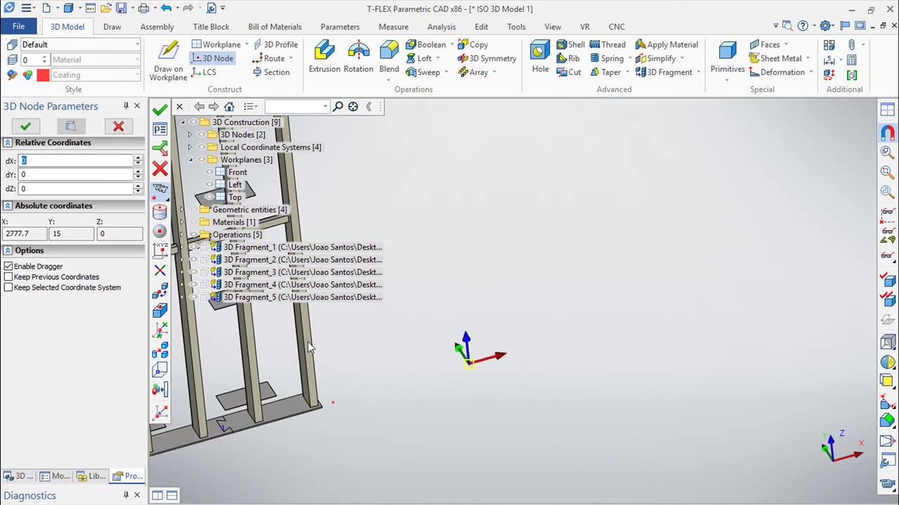
type("5")
double_click(37, 159)
type("30")
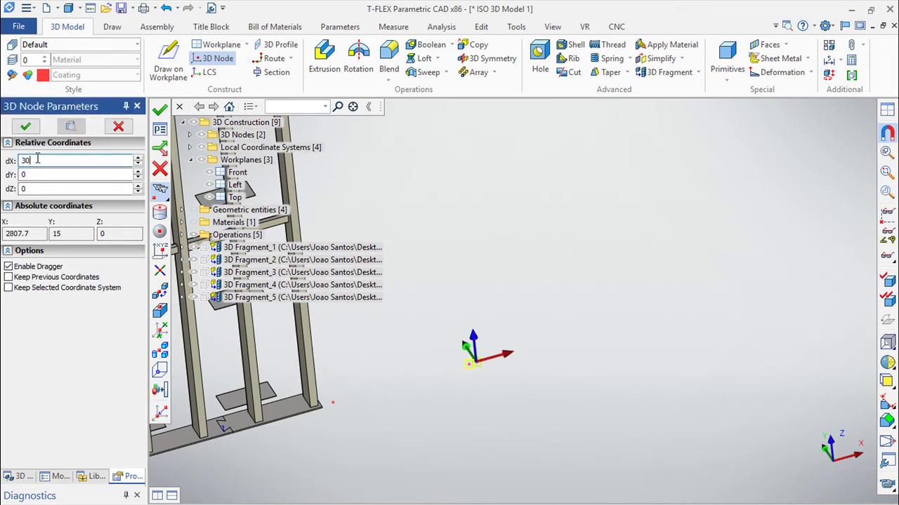
key("BackSpace")
key("BackSpace")
type("5")
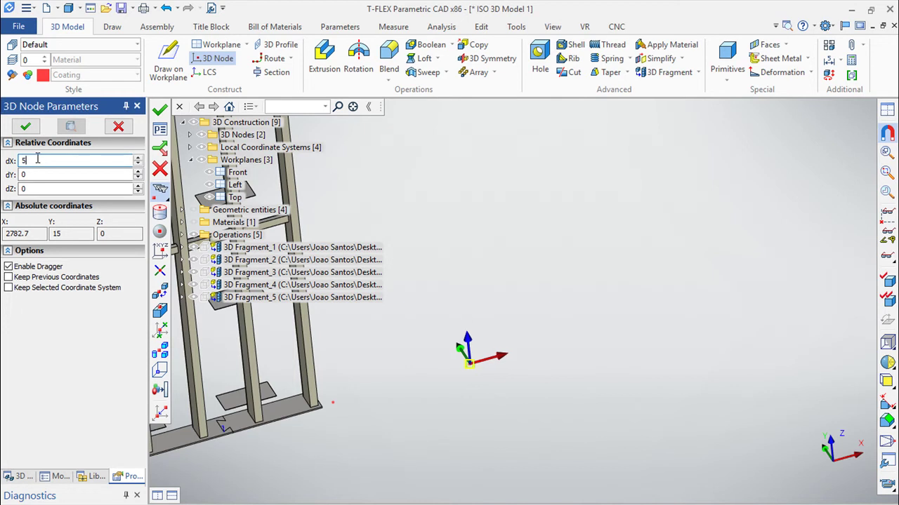
type("30")
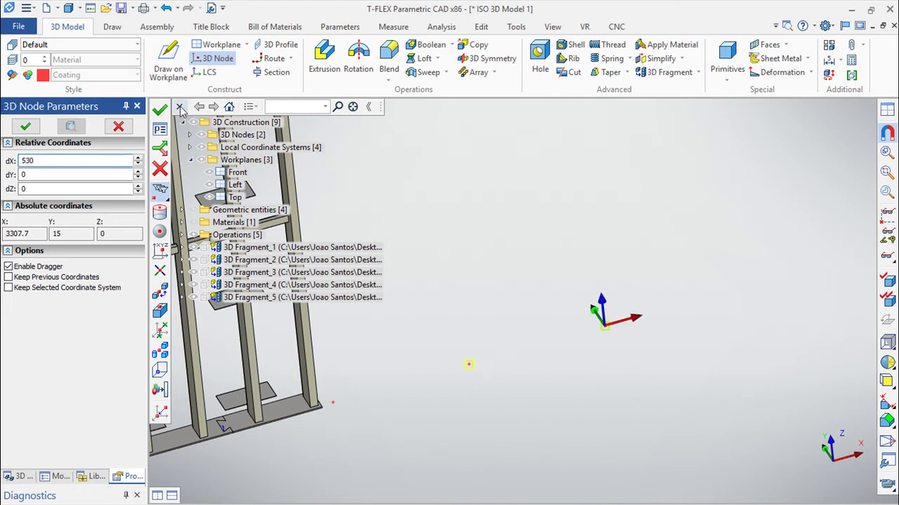
left_click(159, 109)
- Add the fourth and fifth nodes at dX 530 intervals, the last reaching X 4367.7
mouse_move(608, 321)
right_mouse_down()
mouse_move(614, 359)
mouse_move(559, 368)
right_mouse_up()
left_click(533, 358)
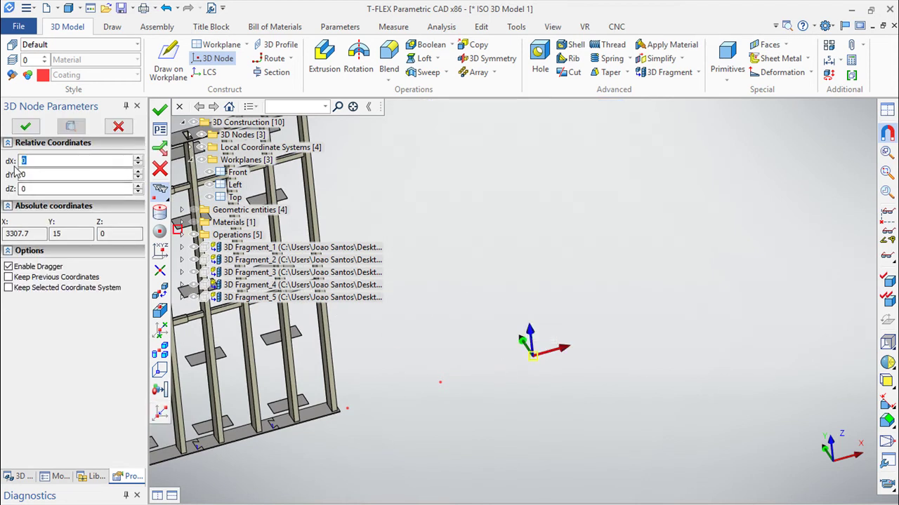
type("530")
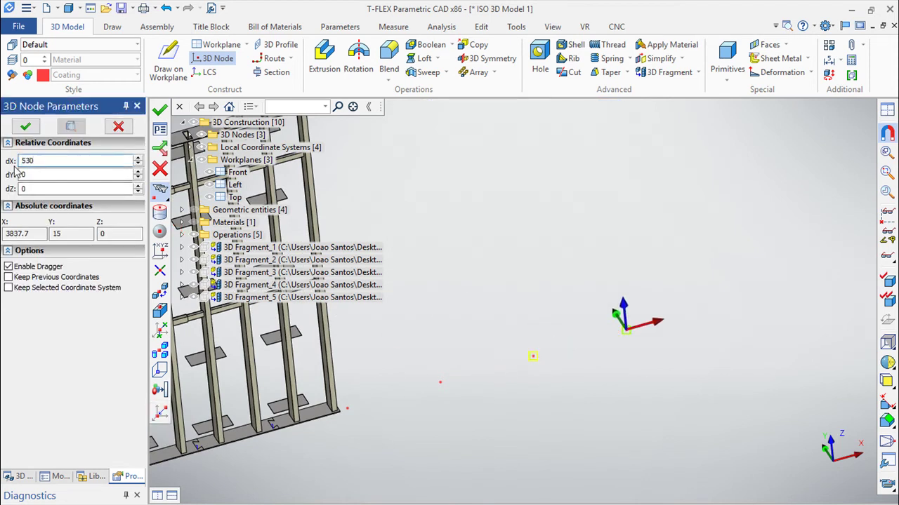
left_click(160, 109)
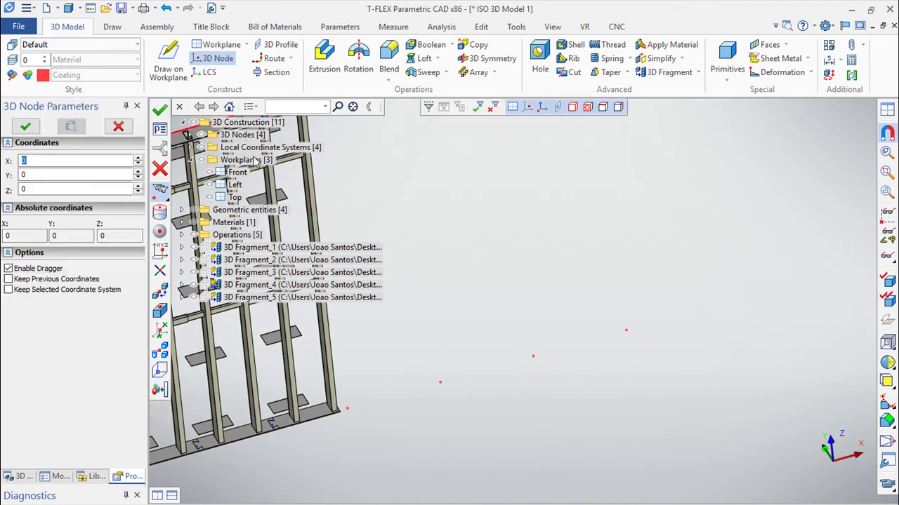
left_click(629, 335)
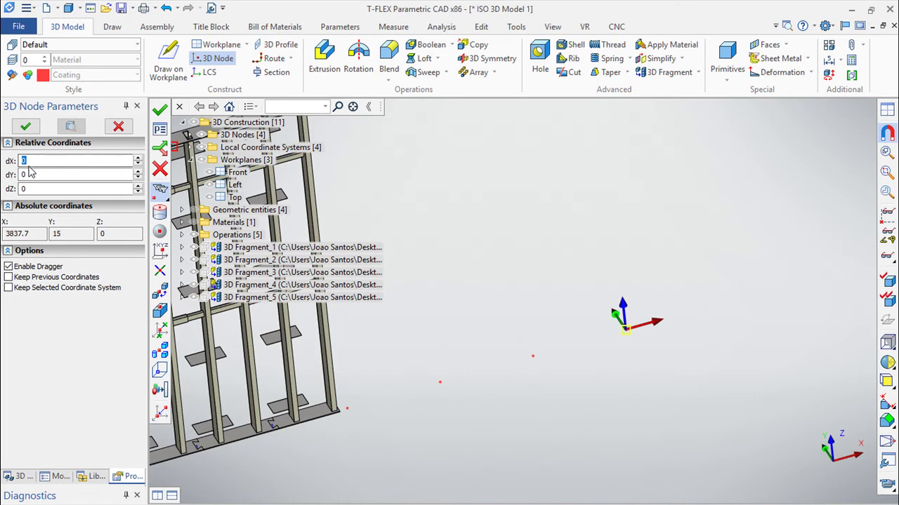
type("530")
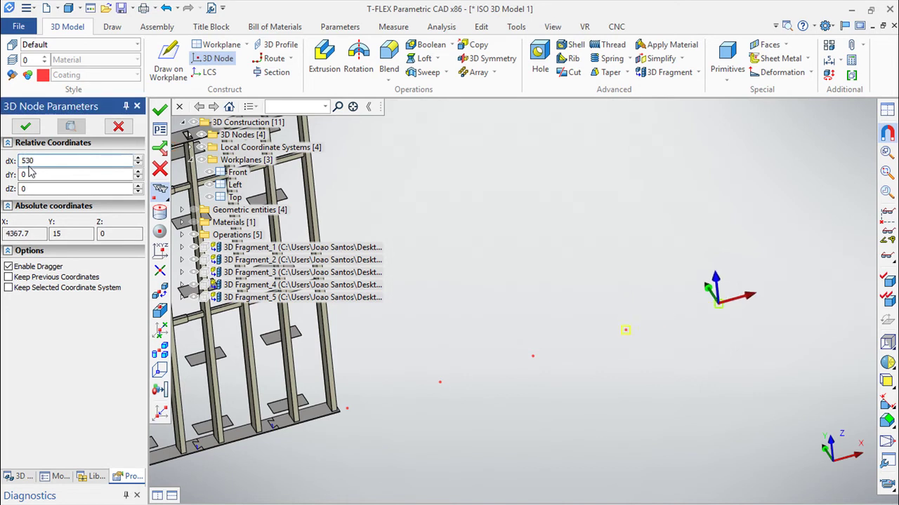
left_click(160, 109)
key("Escape")
middle_click_drag(453, 310, 485, 261)
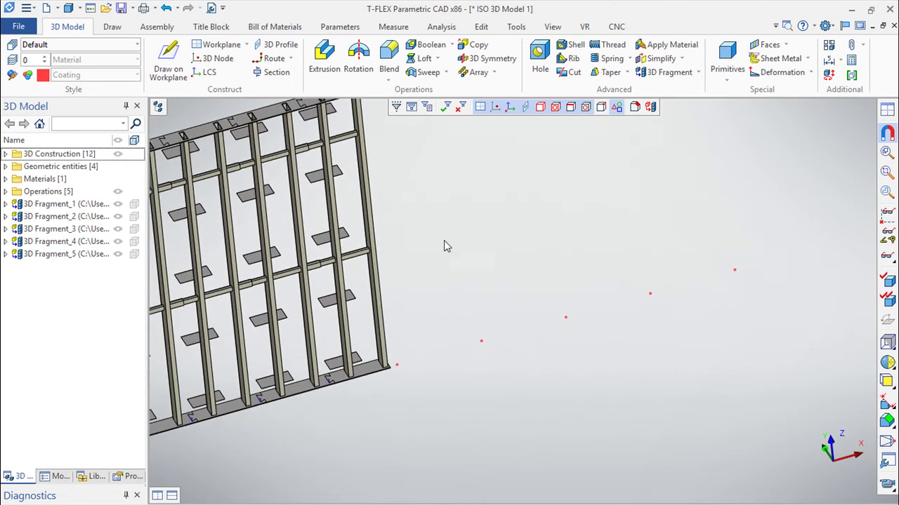
- Create a local coordinate system with its origin on each of the five new 3D nodes
left_click(203, 72)
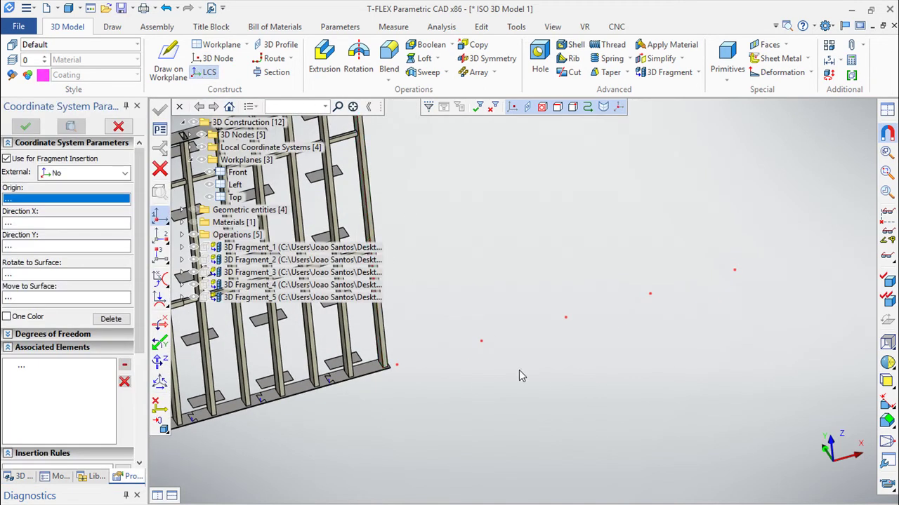
left_click(398, 365)
left_click(410, 341)
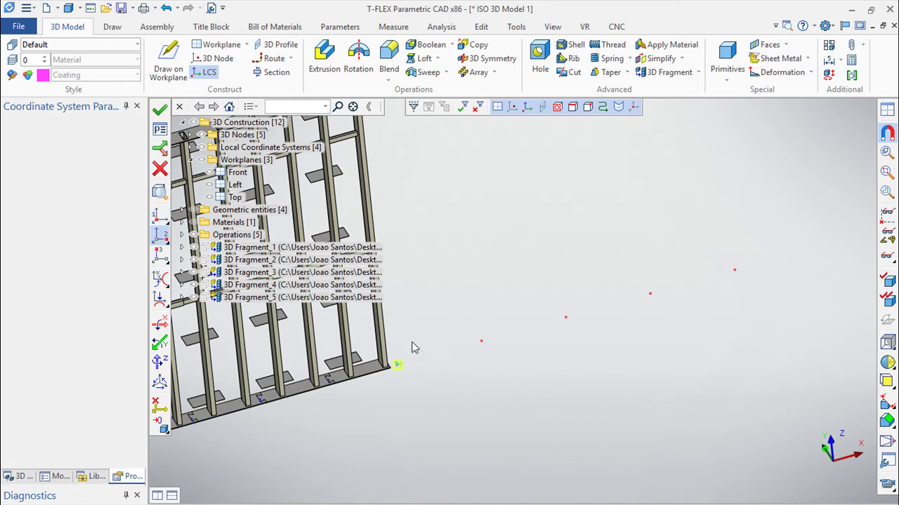
left_click(480, 341)
left_click(494, 322)
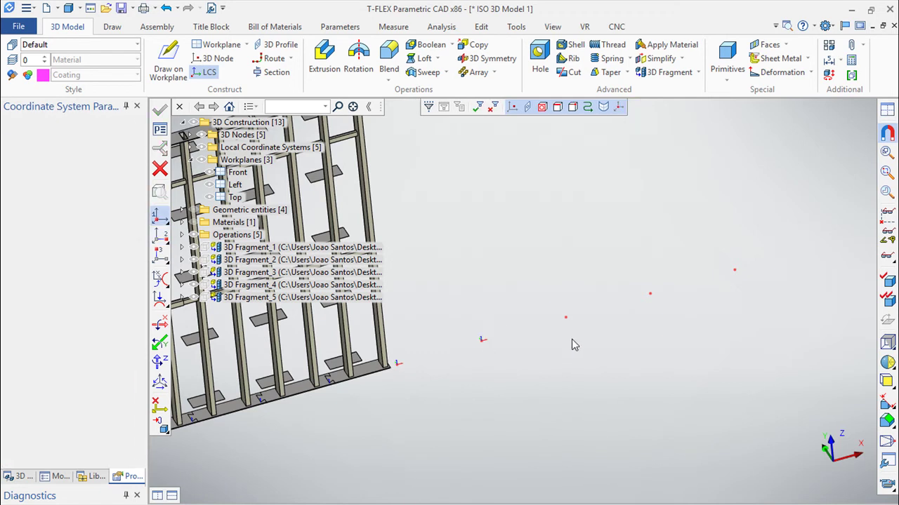
left_click(566, 319)
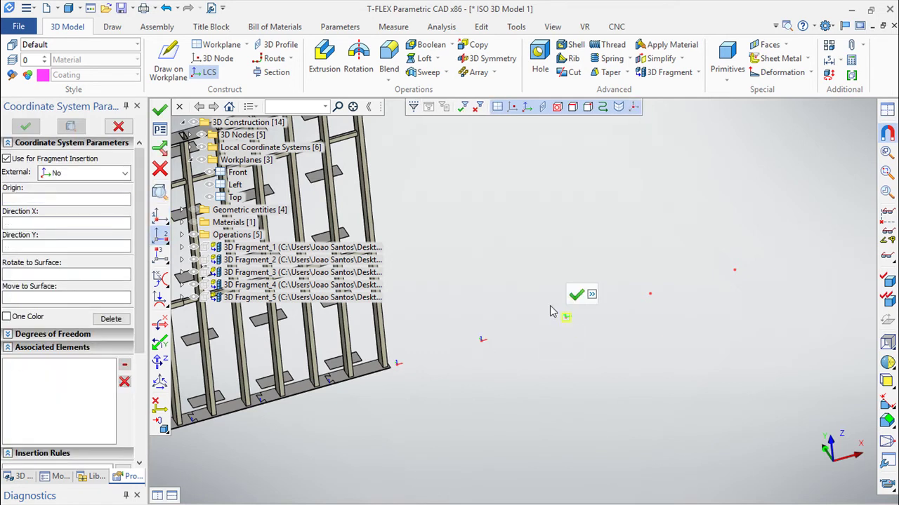
left_click(576, 299)
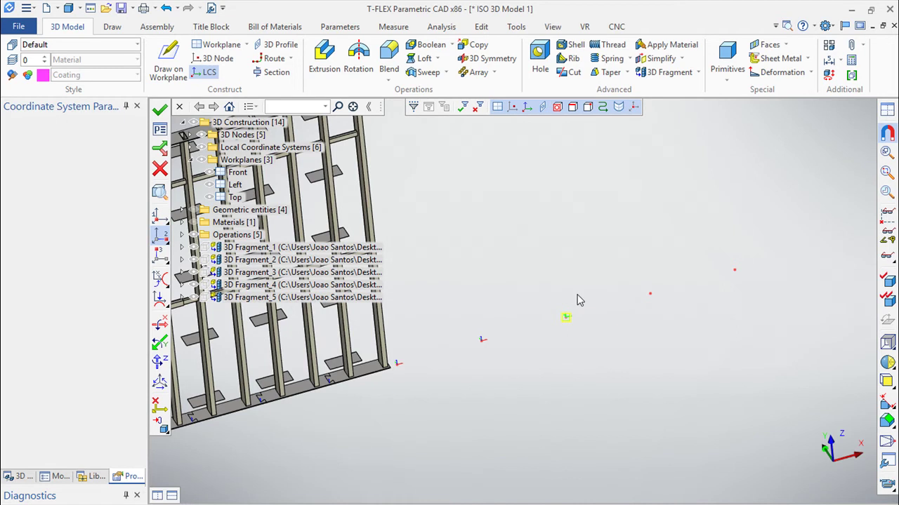
left_click(650, 295)
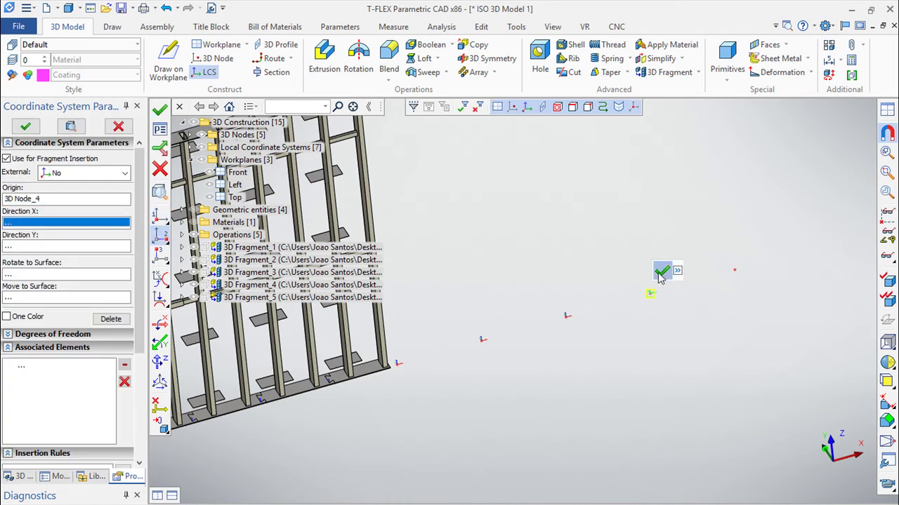
left_click(661, 269)
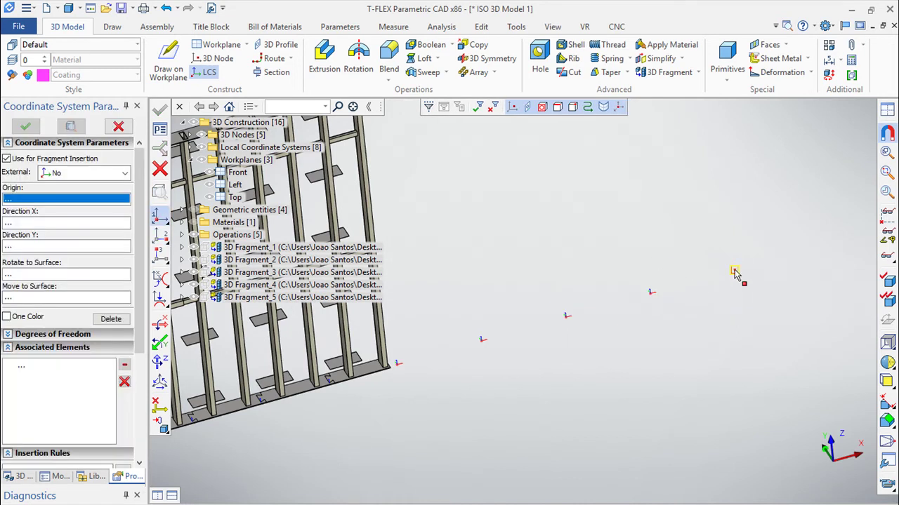
left_click(735, 272)
left_click(746, 247)
key("Escape")
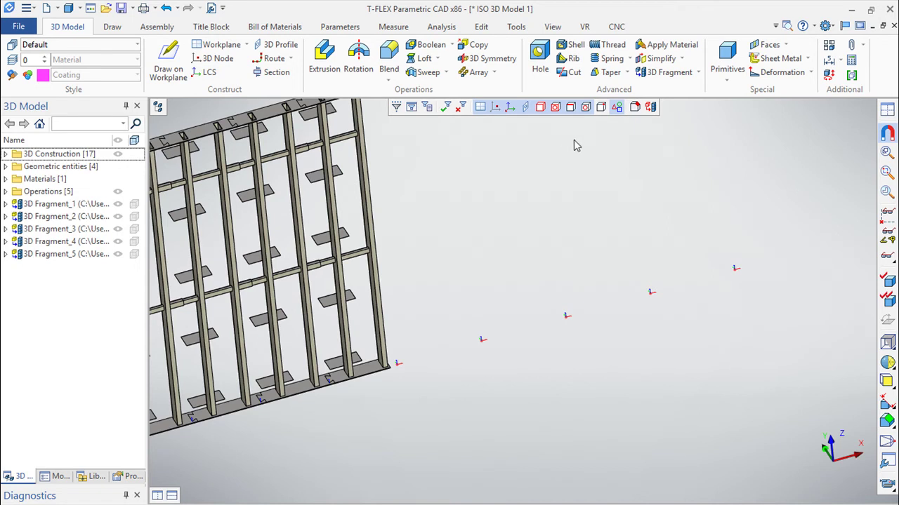
- Start a 3D Fragment and load the Centro.grb module file
left_click(668, 73)
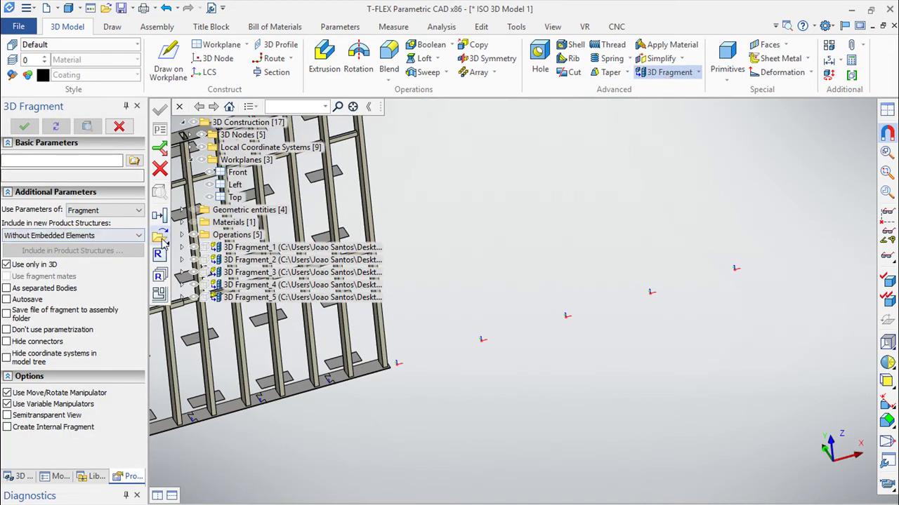
left_click(162, 240)
left_click(149, 217)
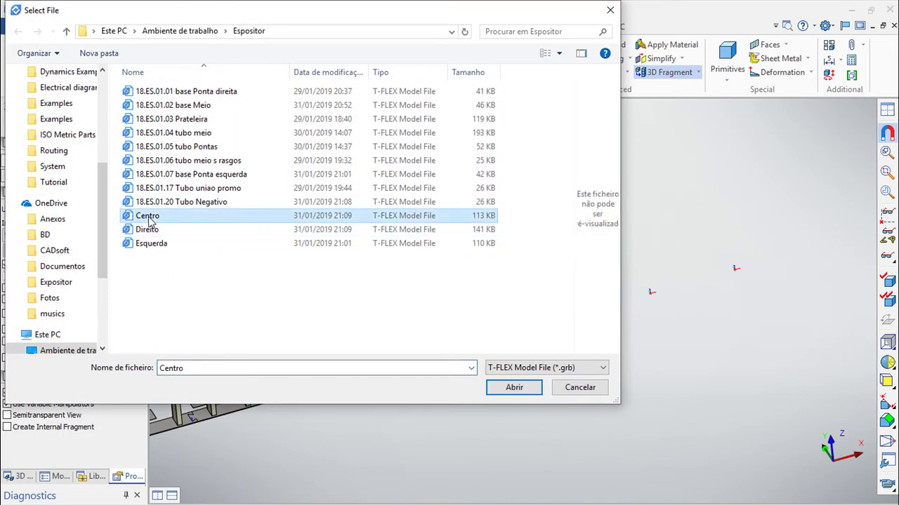
left_click(525, 390)
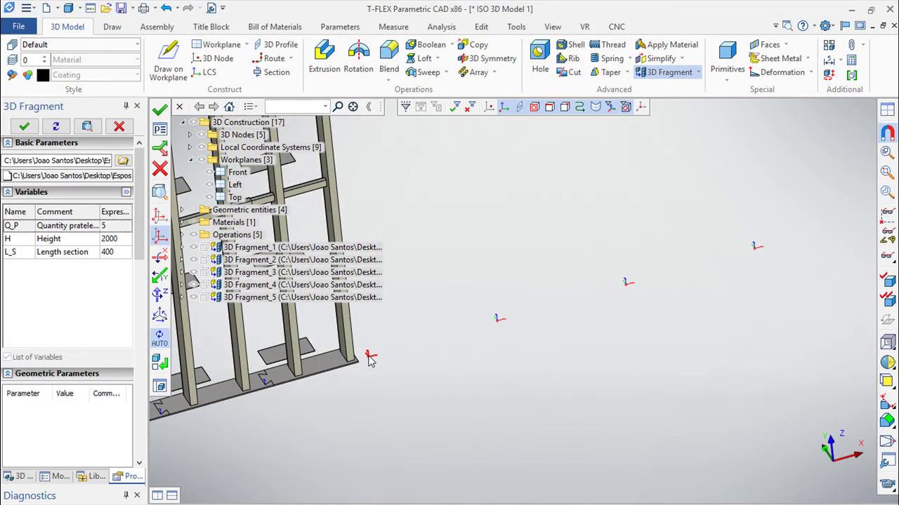
- Set the Q_P, H (replacing 2000) and L_S (replacing 400) expressions to the assembly variables and create 3D Fragment_6
double_click(110, 226)
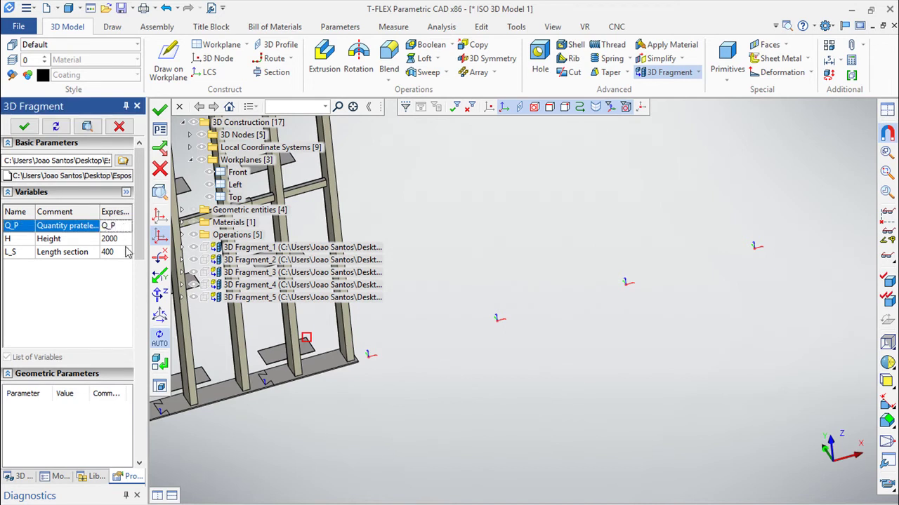
left_click(120, 240)
double_click(118, 240)
left_click_drag(114, 238, 94, 238)
type("H")
double_click(120, 253)
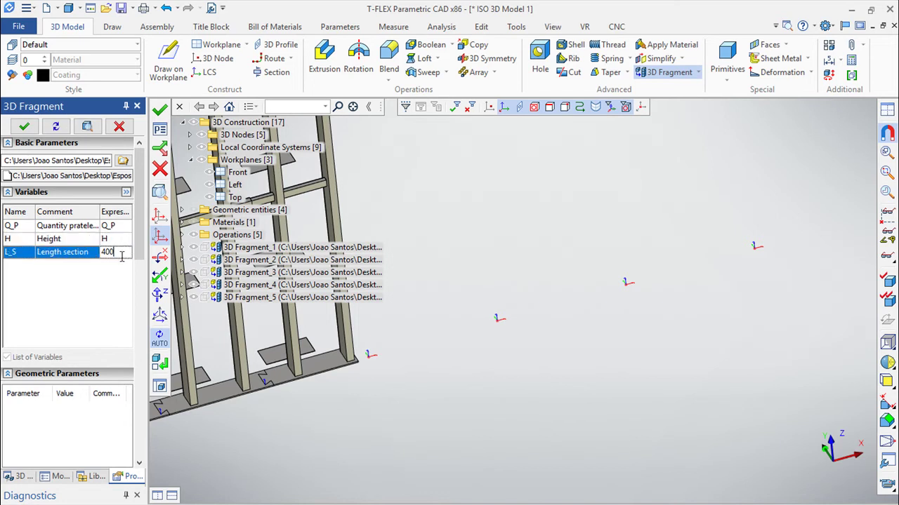
left_click_drag(119, 254, 97, 252)
type("L_S")
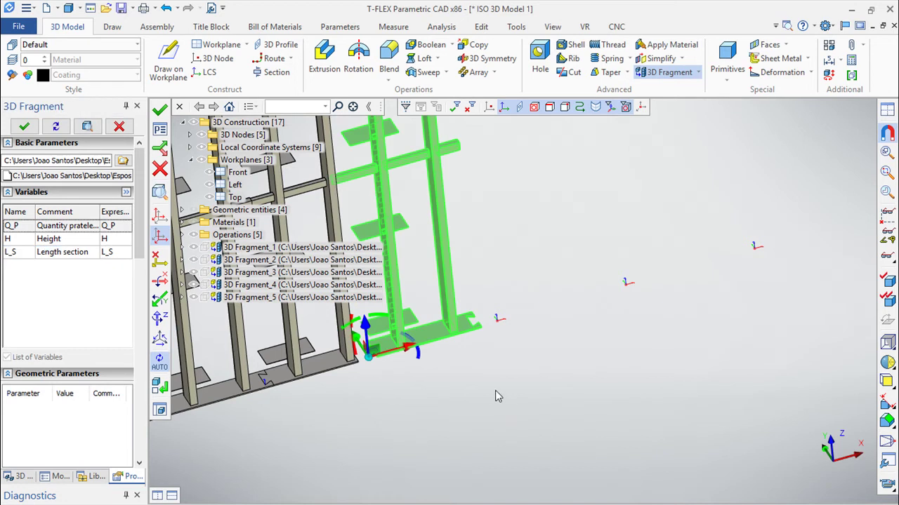
key("ctrl+Return")
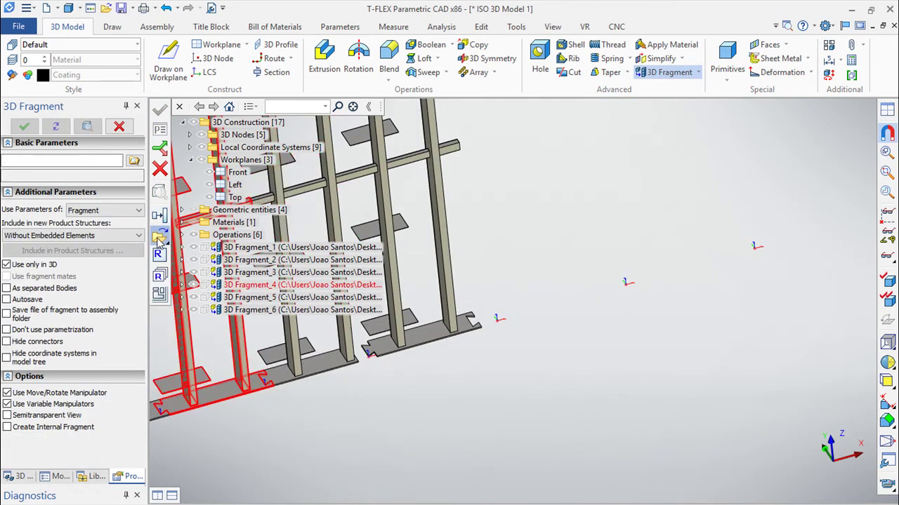
- Insert Centro.grb as 3D Fragment_7 with Q_P, H and L_S expressions, placed at the next LCS
left_click(161, 239)
left_click(144, 218)
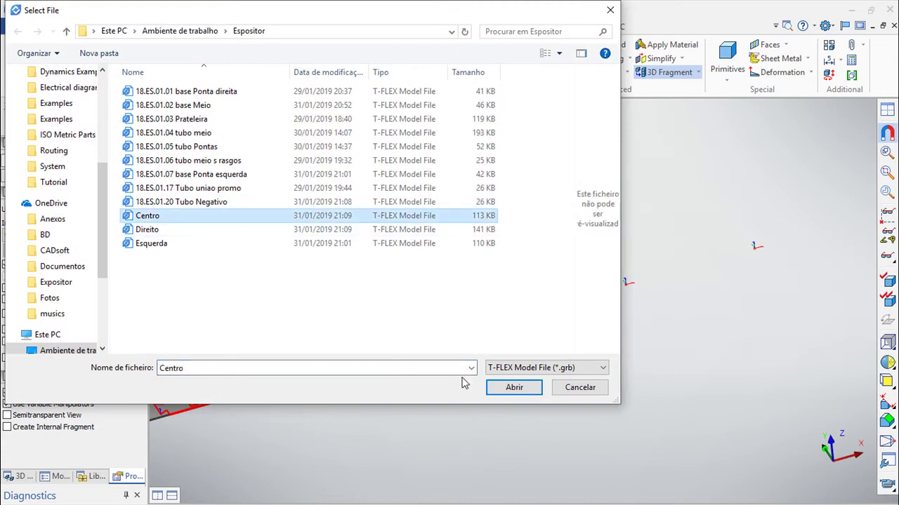
left_click(525, 389)
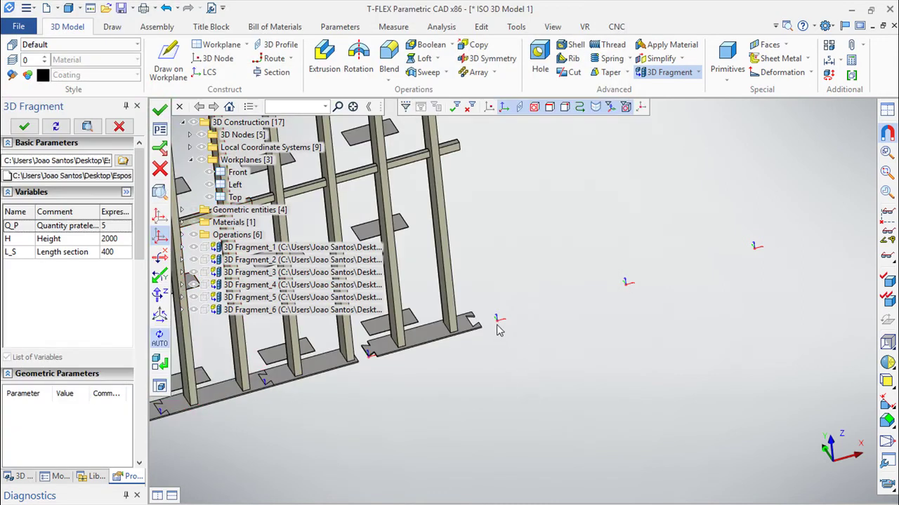
double_click(112, 226)
type("Q_P")
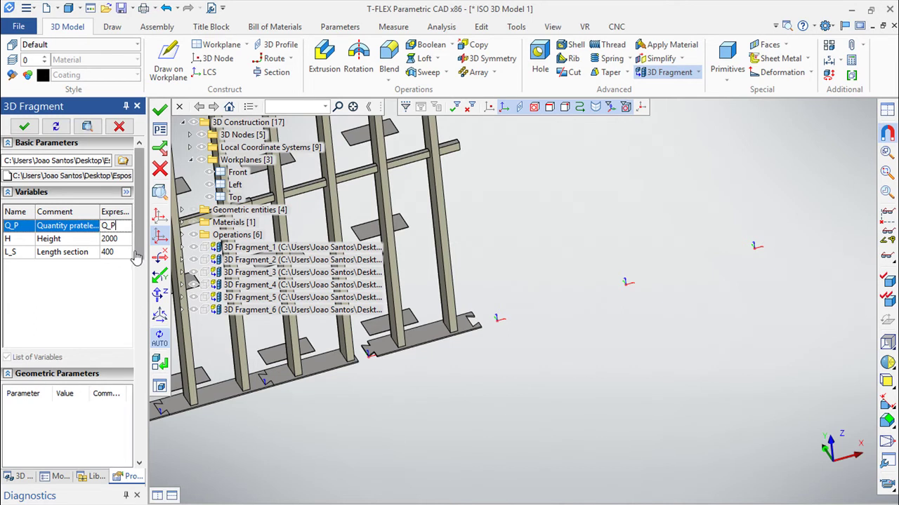
left_click(124, 242)
left_click(123, 242)
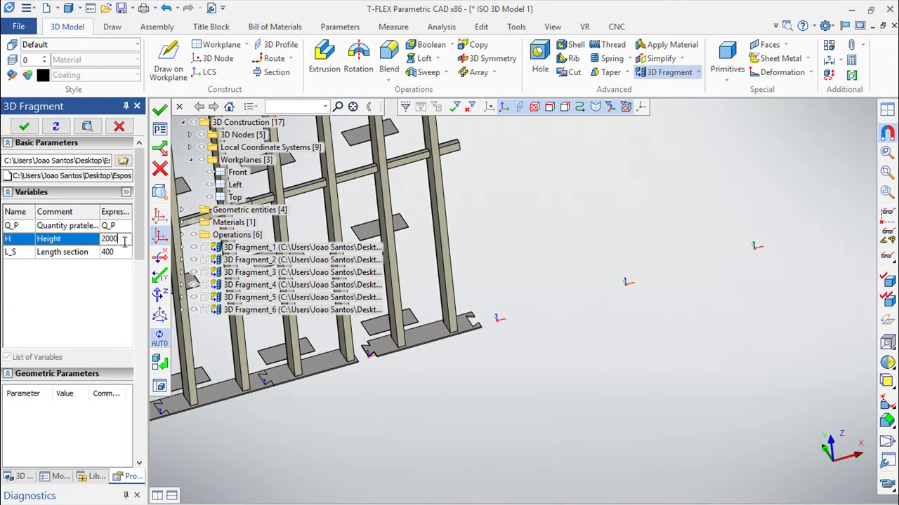
type("H")
double_click(106, 252)
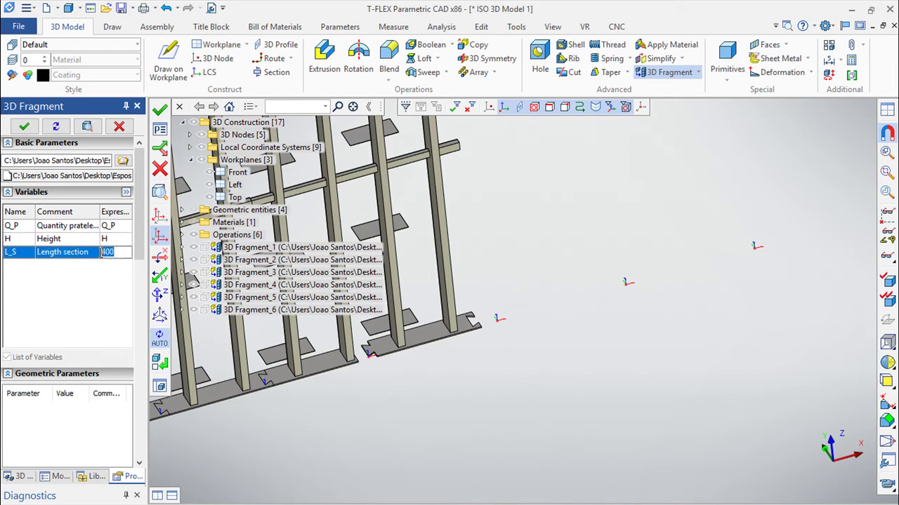
type("L_S")
left_click(502, 323)
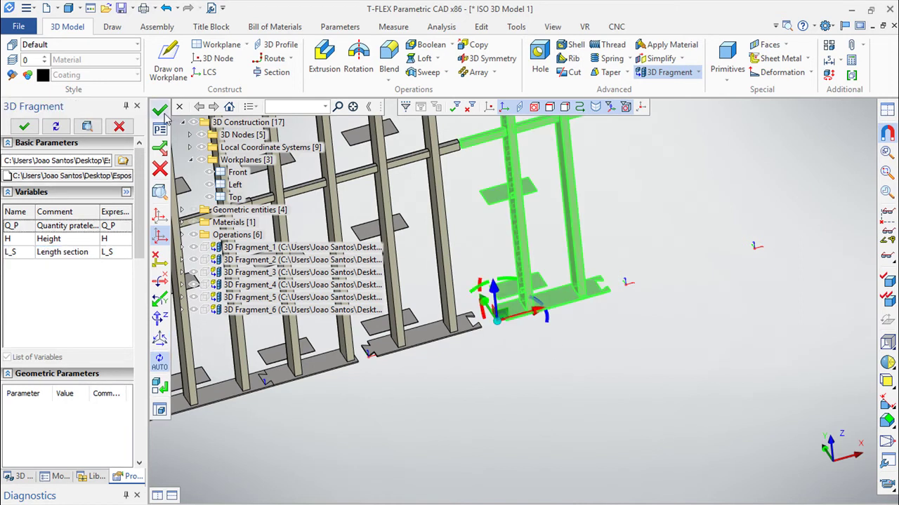
left_click(163, 113)
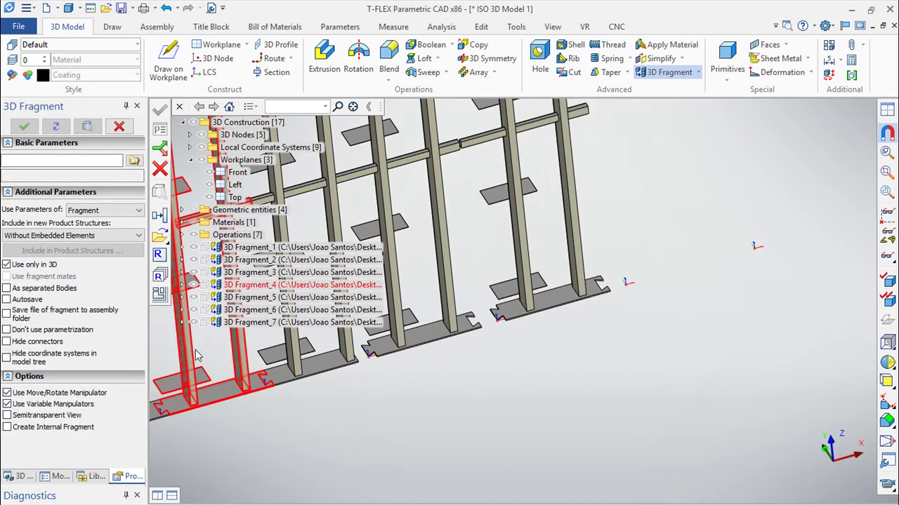
- Load Centro.grb as the file for another 3D fragment
left_click(159, 237)
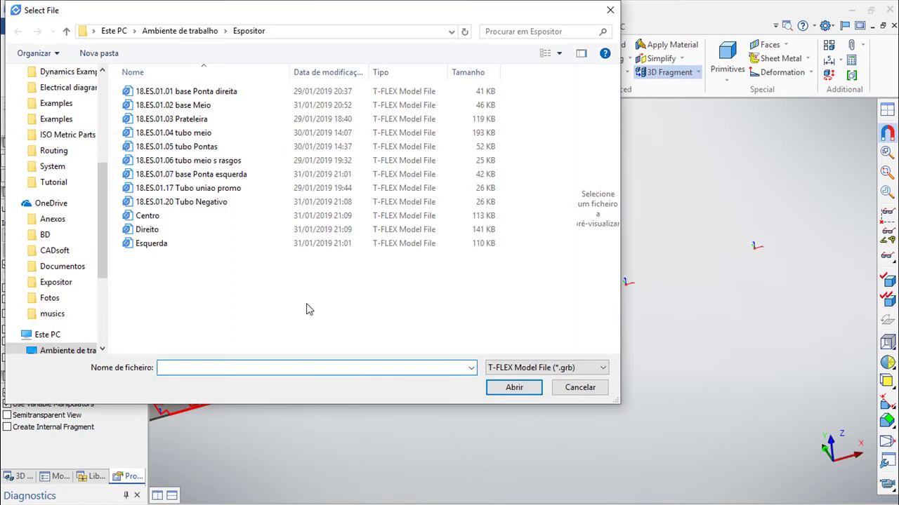
left_click(147, 215)
left_click(532, 390)
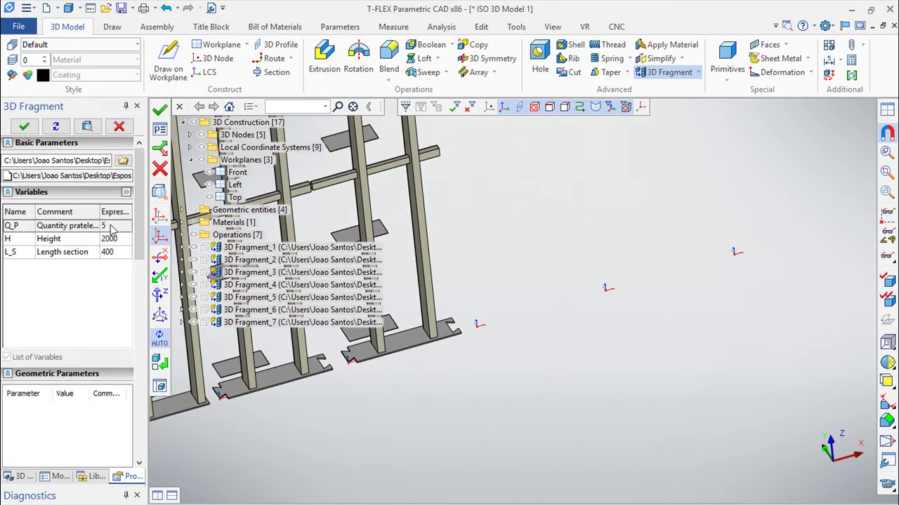
- Link Q_P, H and L_S to the assembly variables and place 3D Fragment_8 at the next LCS
double_click(110, 226)
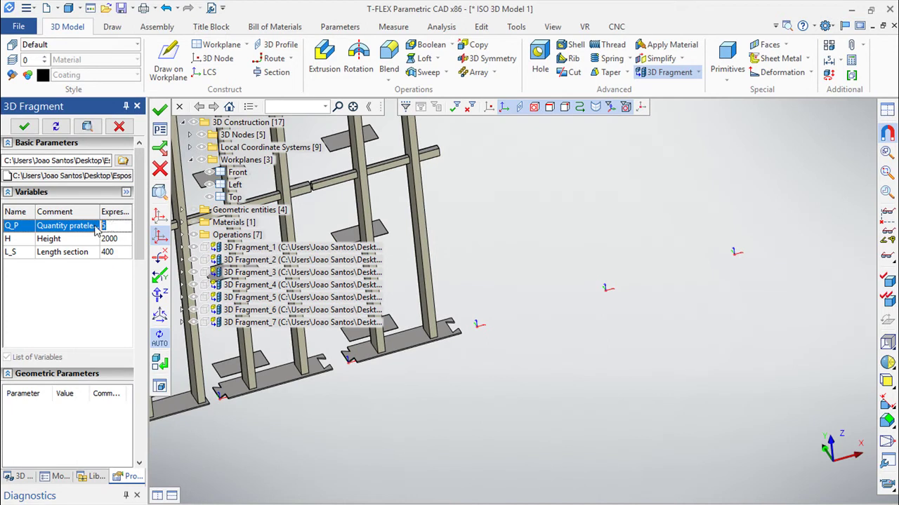
type("Q_P")
left_click(123, 243)
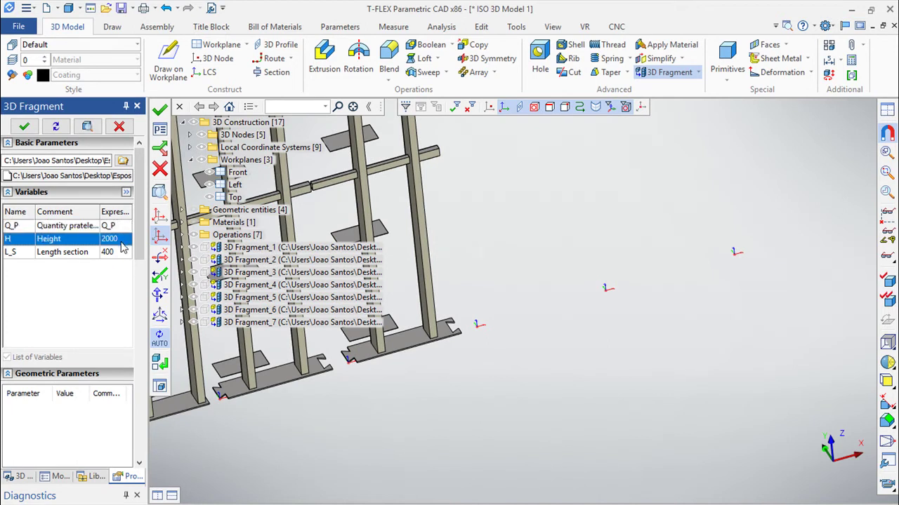
double_click(123, 242)
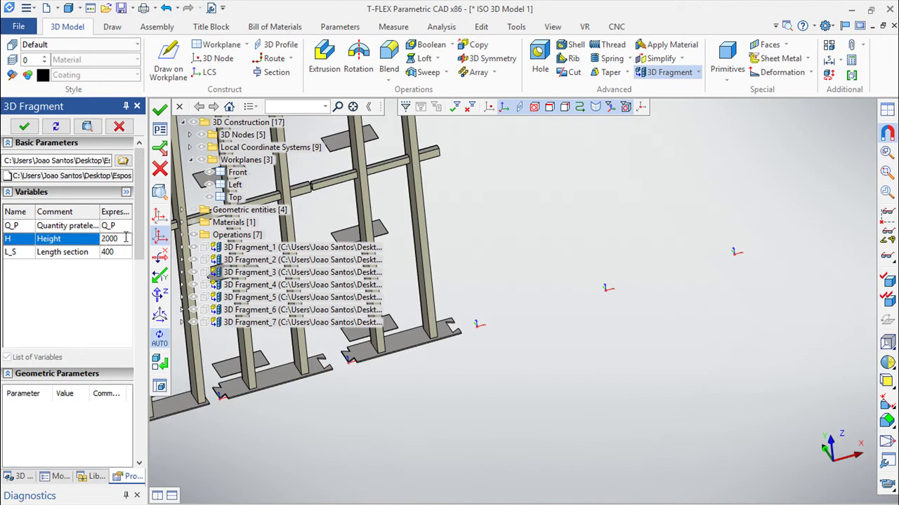
left_click_drag(121, 239, 98, 241)
type("H")
double_click(121, 256)
left_click_drag(118, 255, 93, 254)
type("L_S")
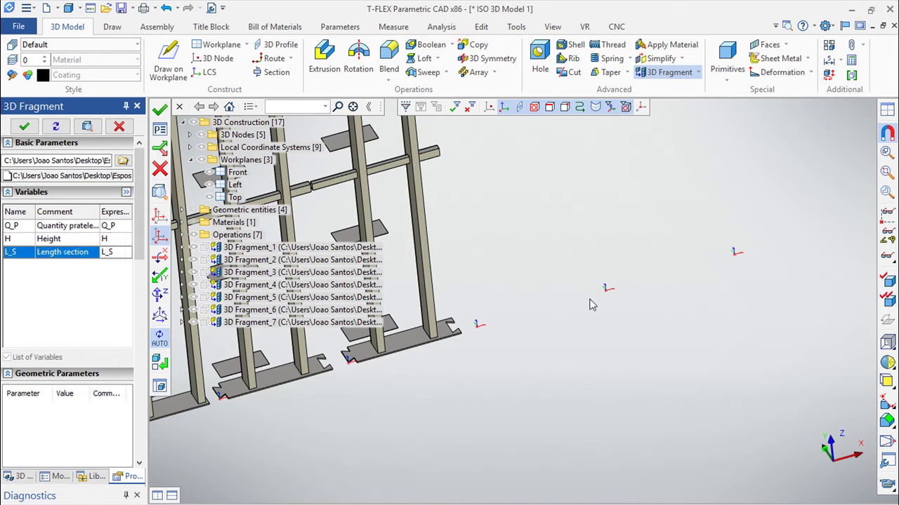
left_click(502, 333)
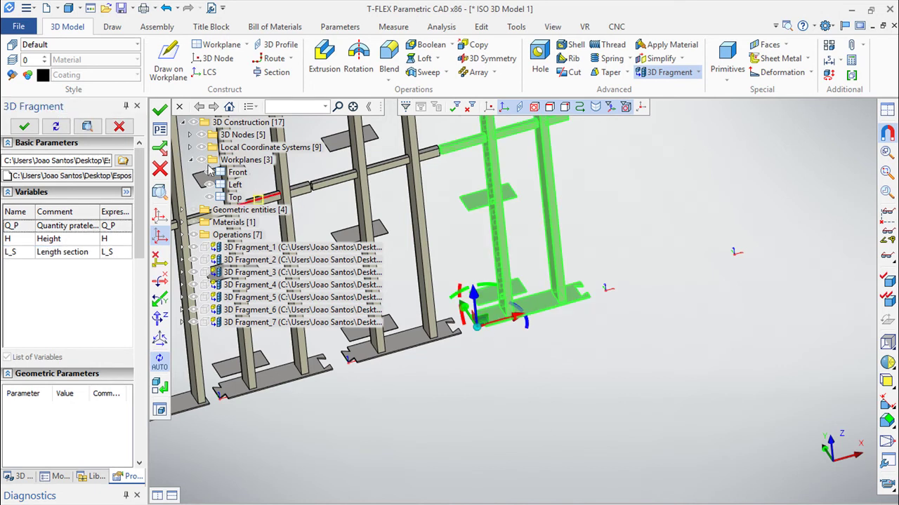
left_click(159, 108)
middle_click_drag(682, 337, 584, 375)
- Insert a ninth Centro.grb fragment at the next LCS with Q_P, H and L_S set to the assembly variables
left_click(159, 237)
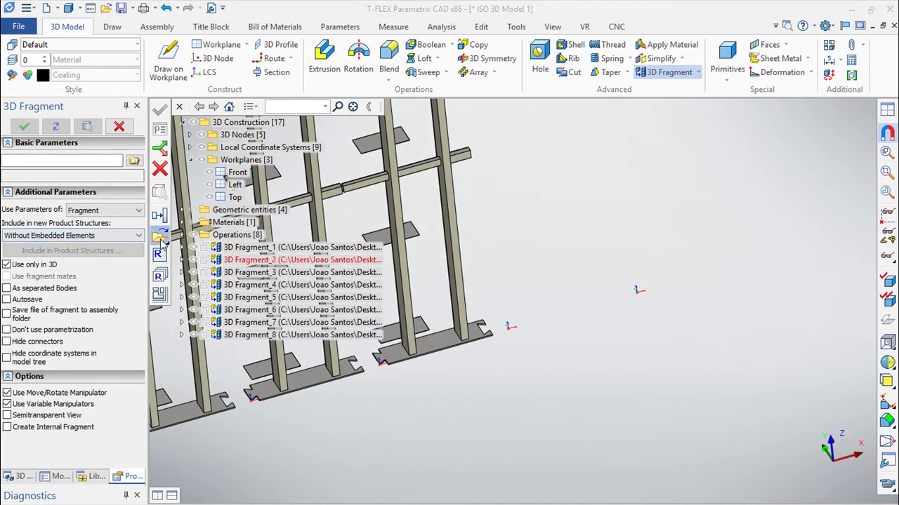
left_click(148, 216)
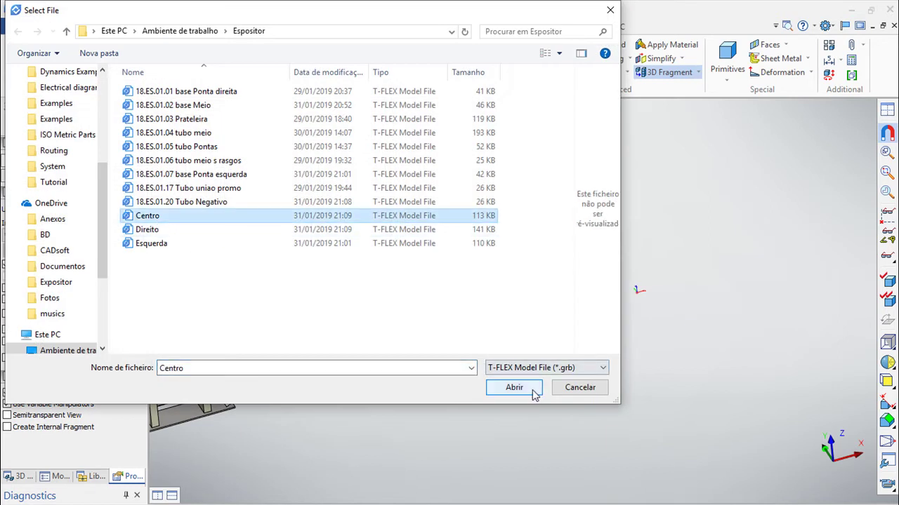
left_click(534, 390)
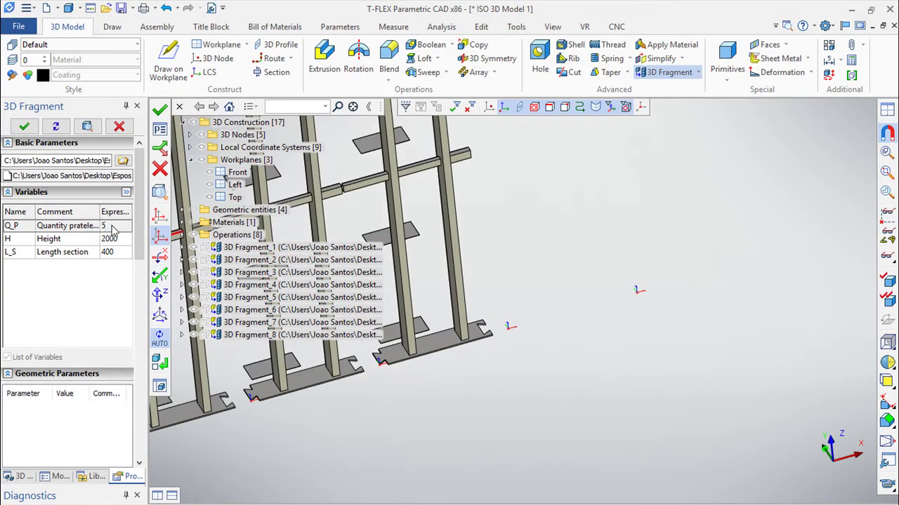
double_click(109, 227)
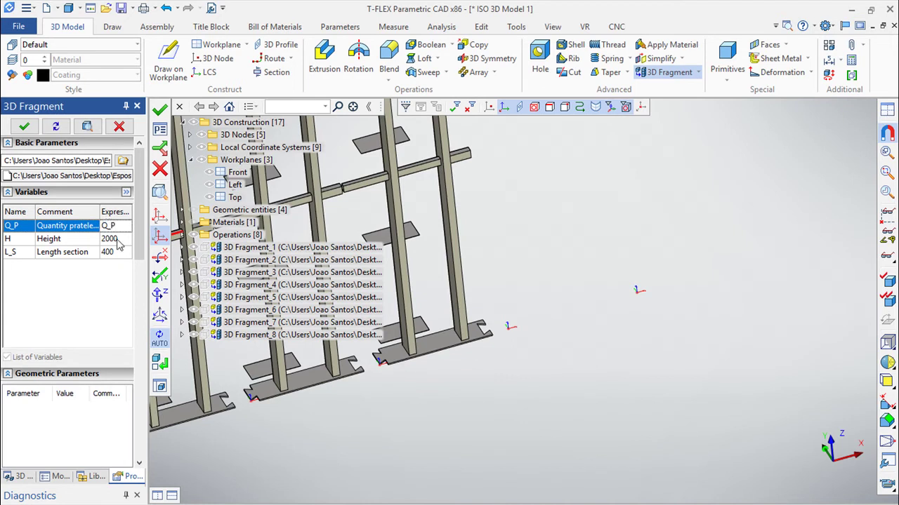
left_click(123, 244)
double_click(123, 242)
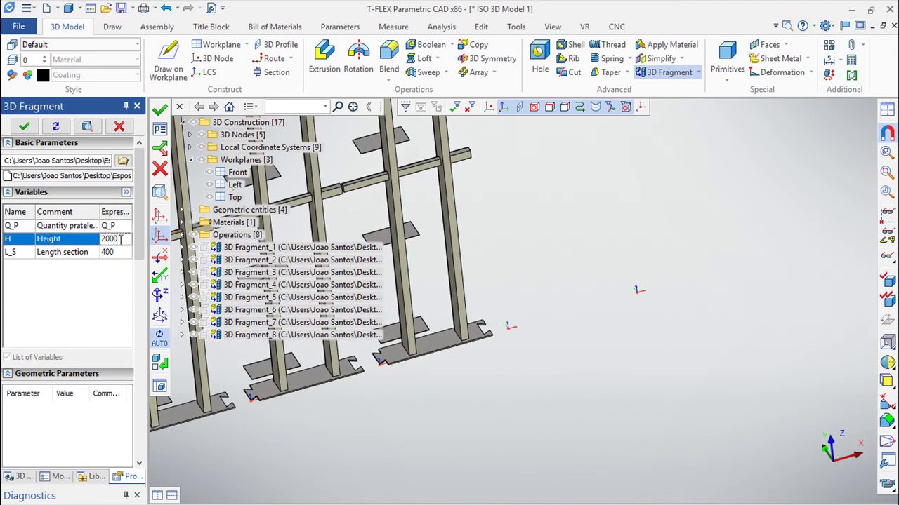
type("H")
left_click(118, 252)
left_click_drag(116, 252, 98, 254)
type("L_S")
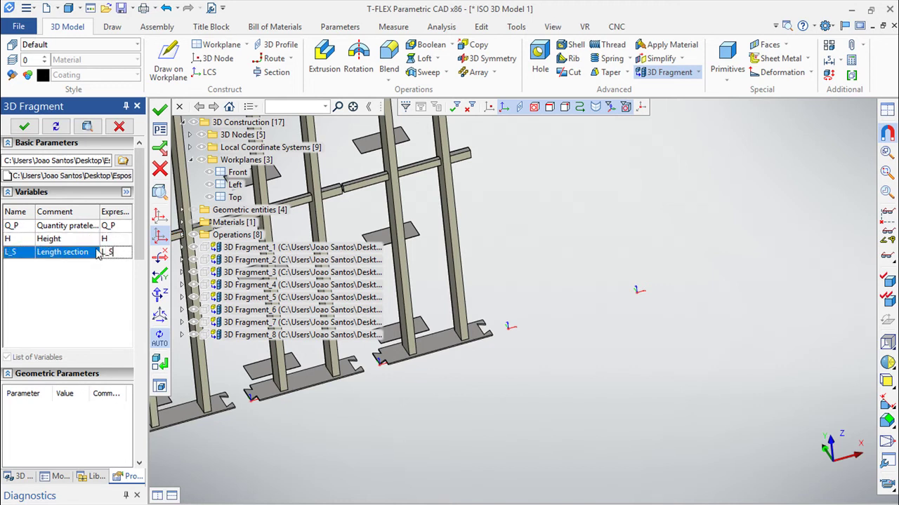
left_click(513, 328)
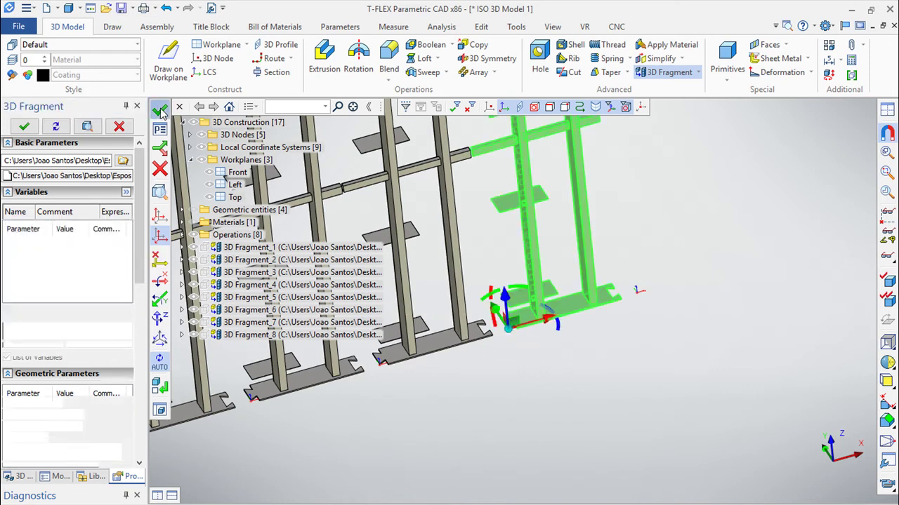
left_click(159, 109)
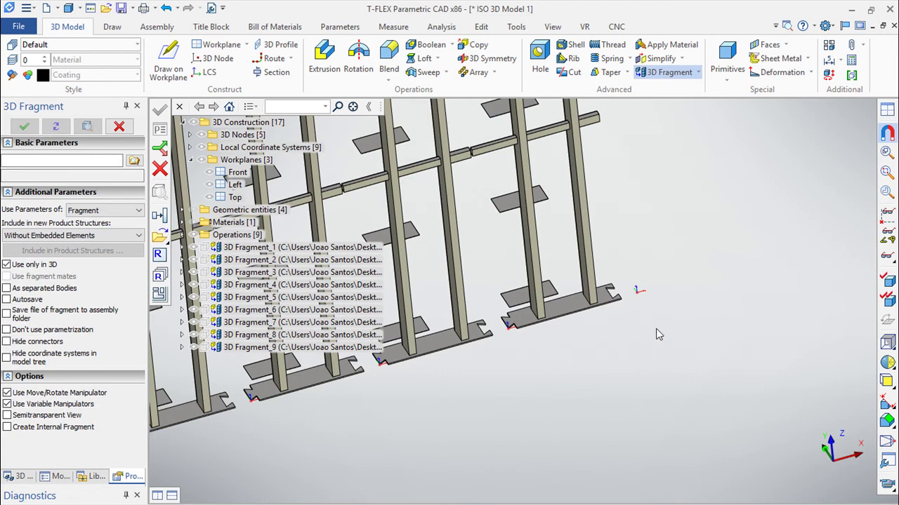
- Add 3D Fragment_10 from Centro.grb at the right-end LCS with Q_P, H and L_S linked
left_click(160, 237)
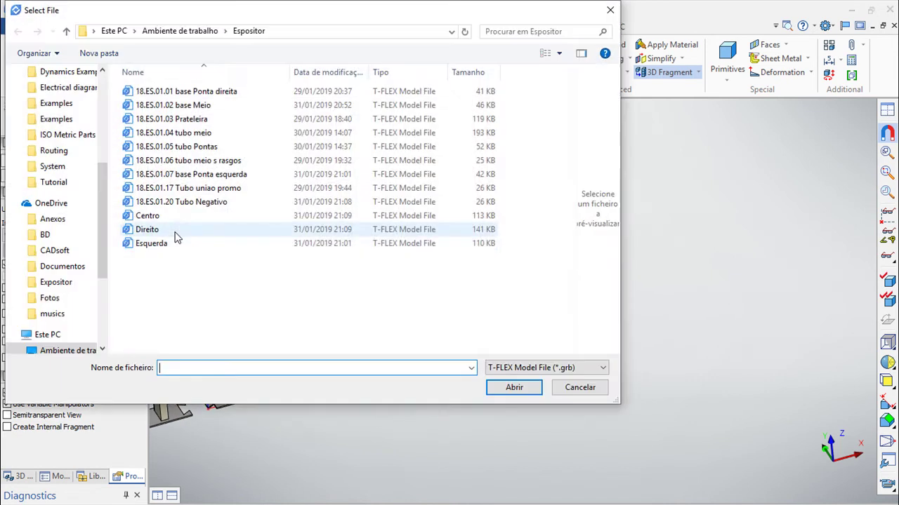
left_click(149, 216)
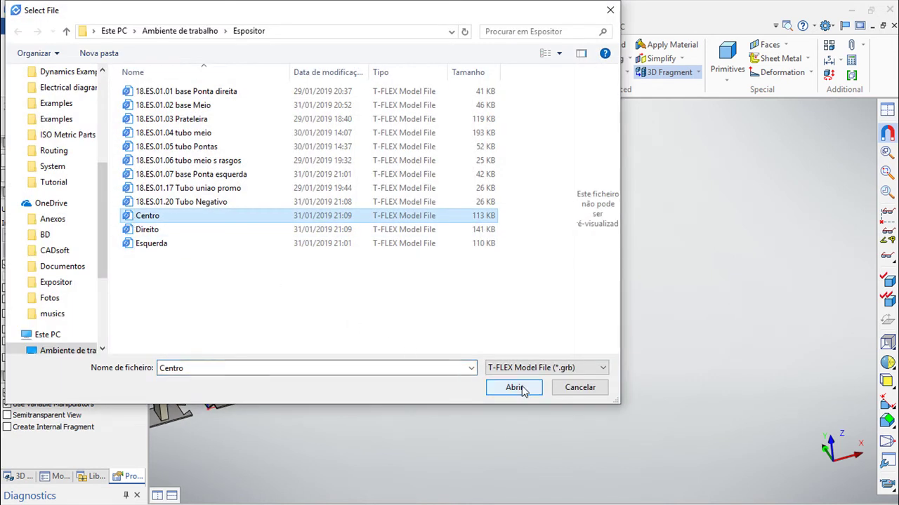
left_click(515, 387)
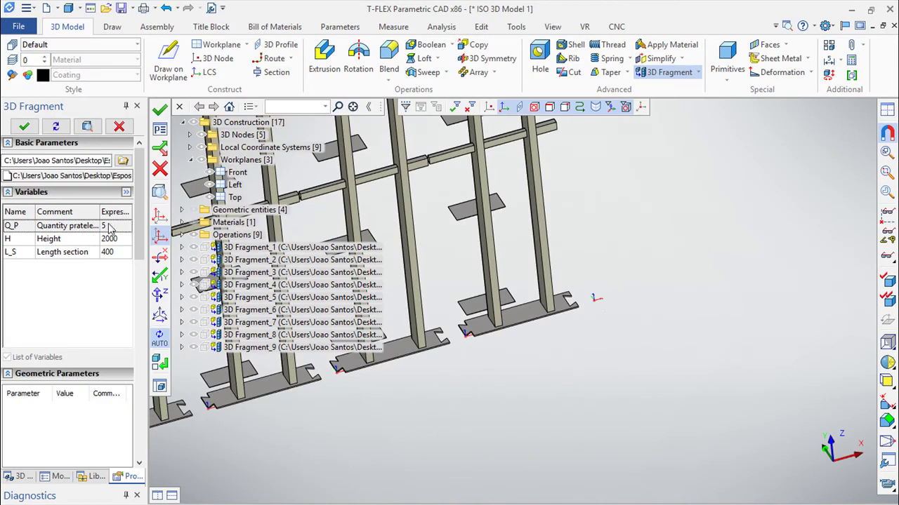
double_click(108, 226)
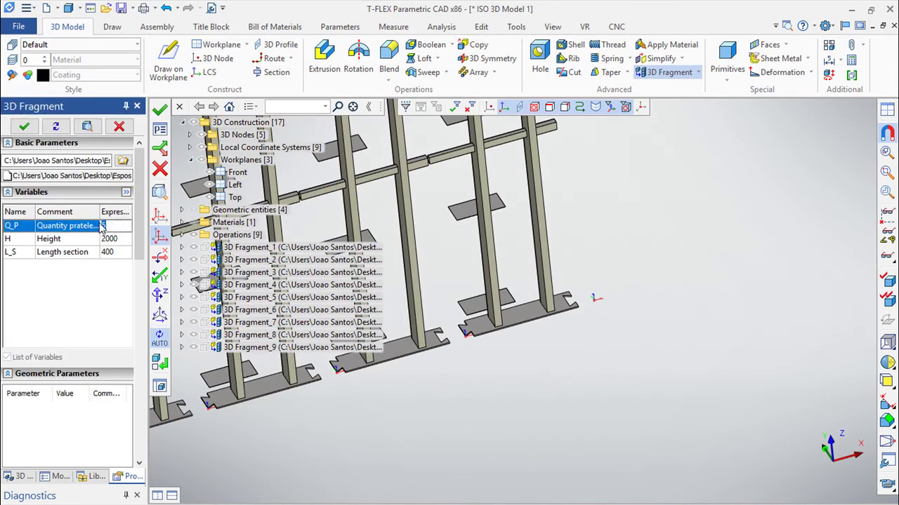
type("Q_P")
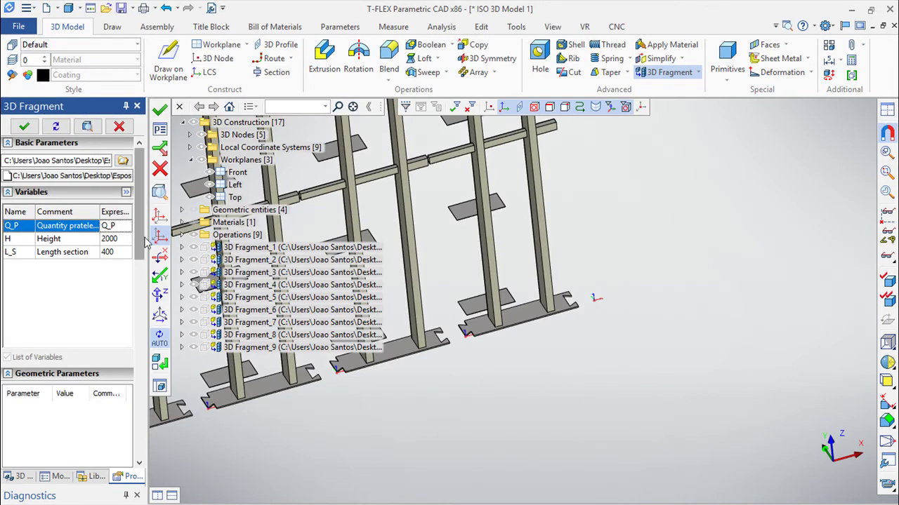
double_click(115, 240)
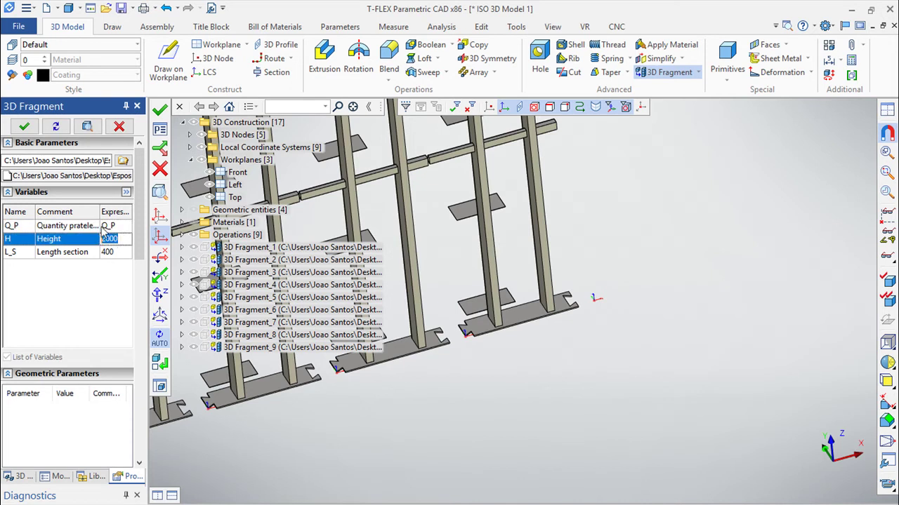
type("H")
double_click(112, 252)
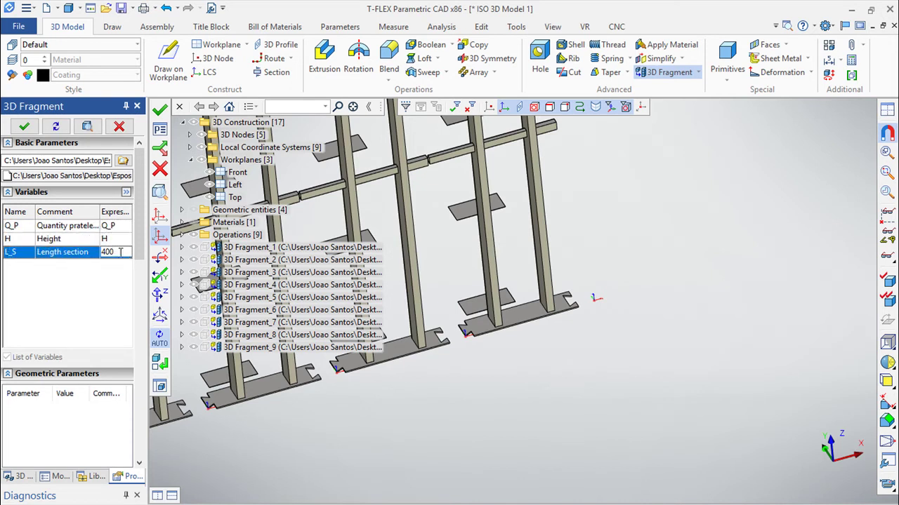
double_click(112, 252)
type("L")
left_click(595, 301)
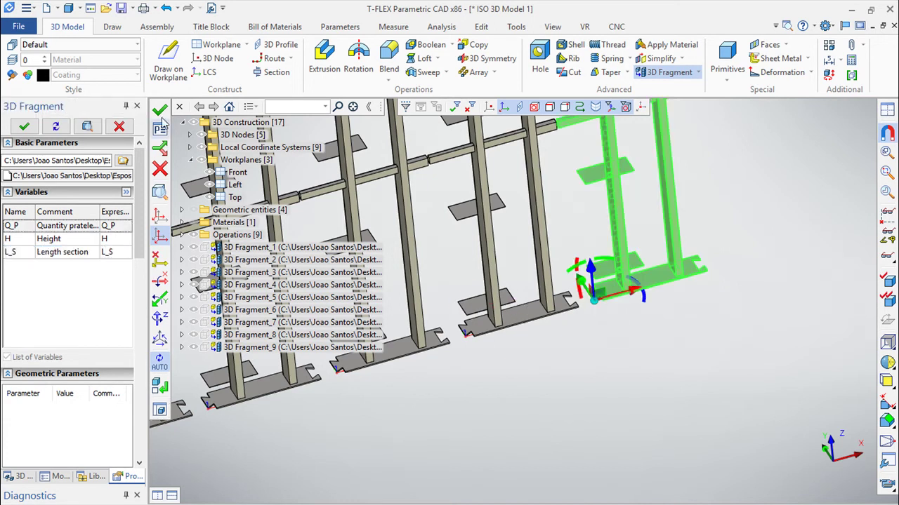
left_click(160, 110)
key("Escape")
- Reframe the ten-module rack and show the floating model tree listing every 3D Fragment
scroll(585, 400, "down", 3)
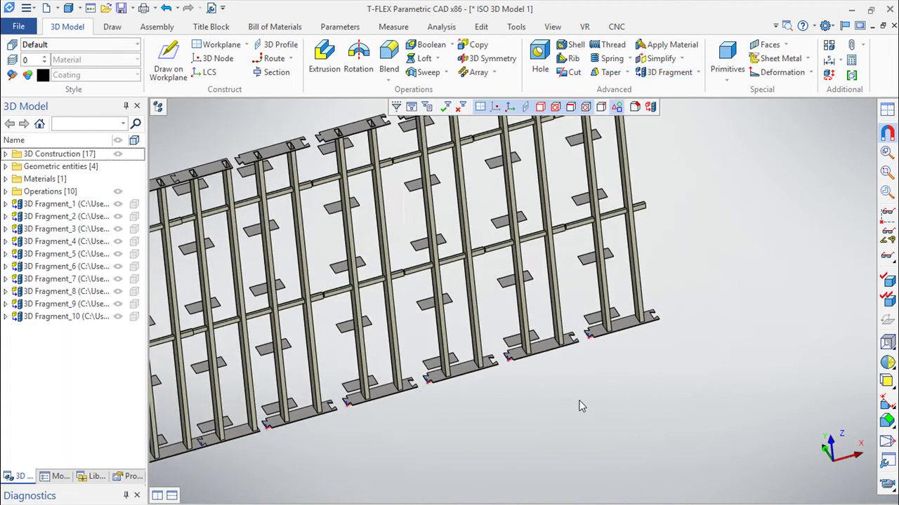
middle_click_drag(589, 405, 614, 364)
right_click(730, 213)
left_click(684, 206)
mouse_move(684, 207)
right_mouse_down()
mouse_move(730, 197)
mouse_move(574, 397)
right_mouse_up()
mouse_move(574, 396)
middle_mouse_down()
mouse_move(583, 433)
mouse_move(612, 441)
middle_mouse_up()
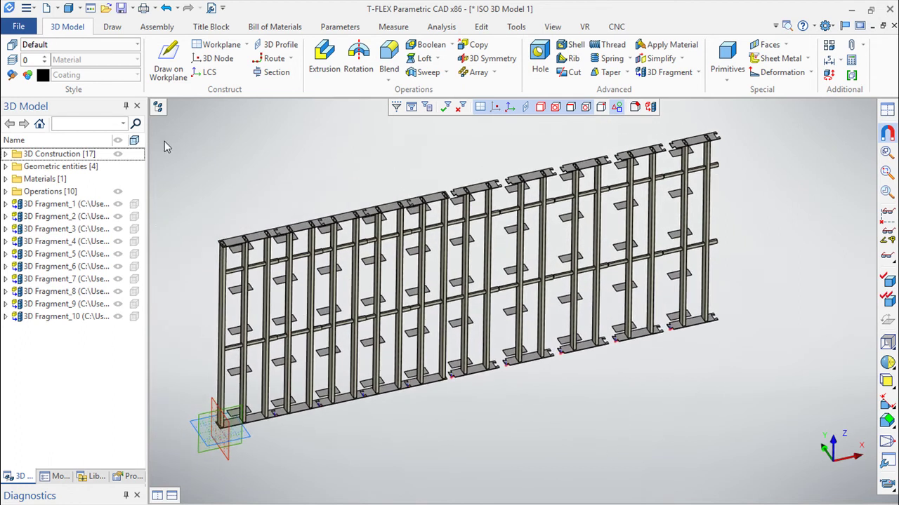
middle_click_drag(401, 452, 534, 419)
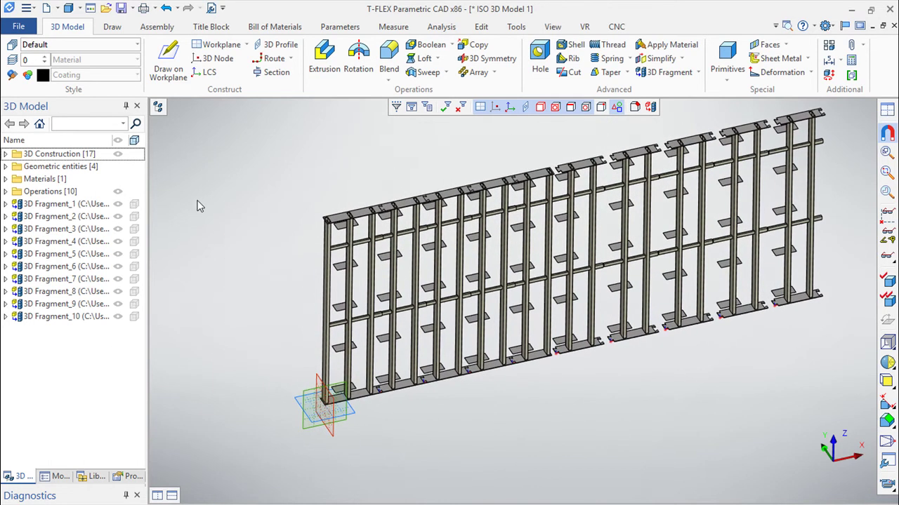
left_click(157, 107)
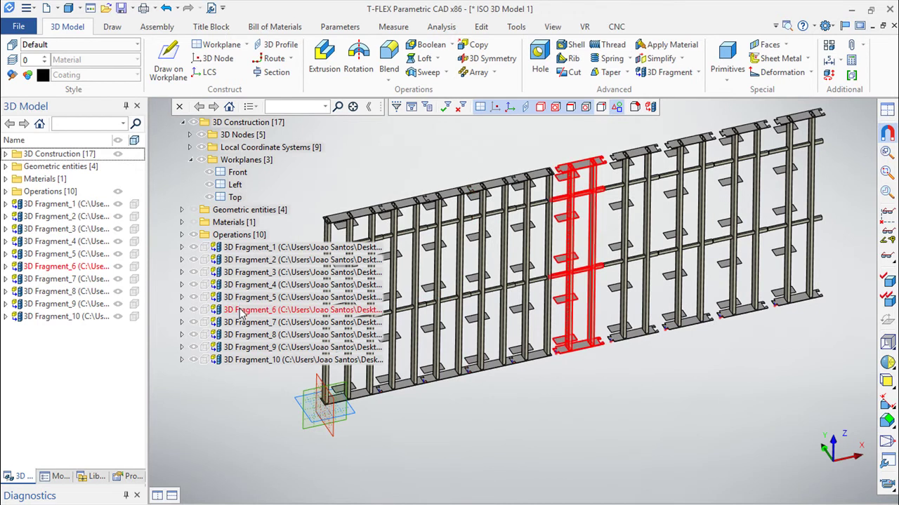
- Set 3D Fragment_6's suppress condition to Q>6?0:1
double_click(240, 314)
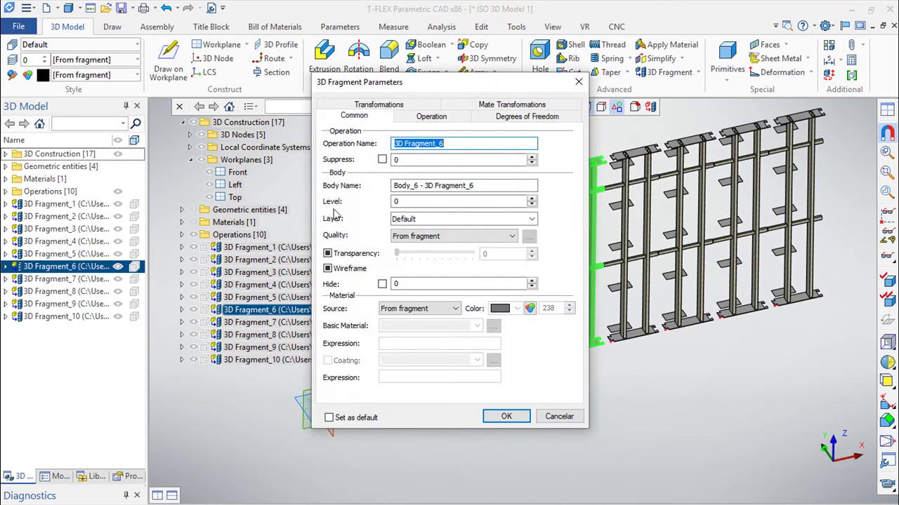
left_click(412, 161)
type("Q>3?0:1")
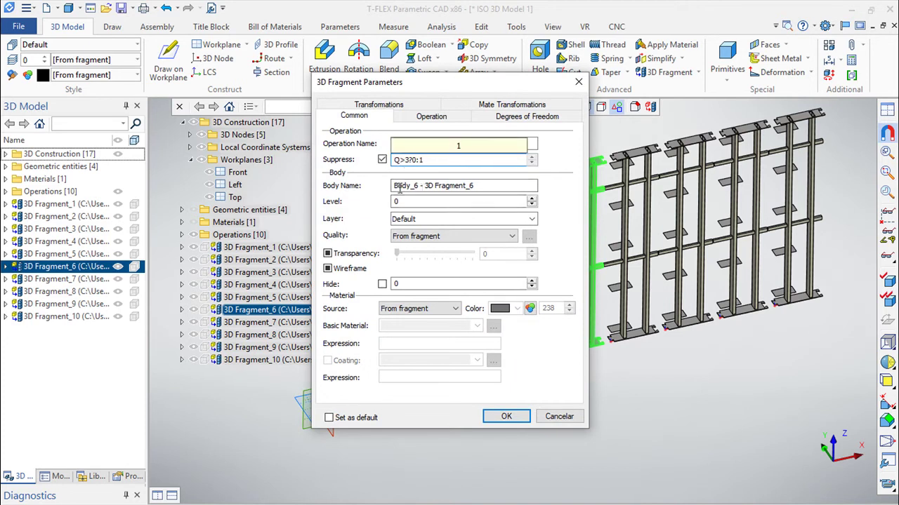
key("BackSpace")
type("6")
left_click(505, 416)
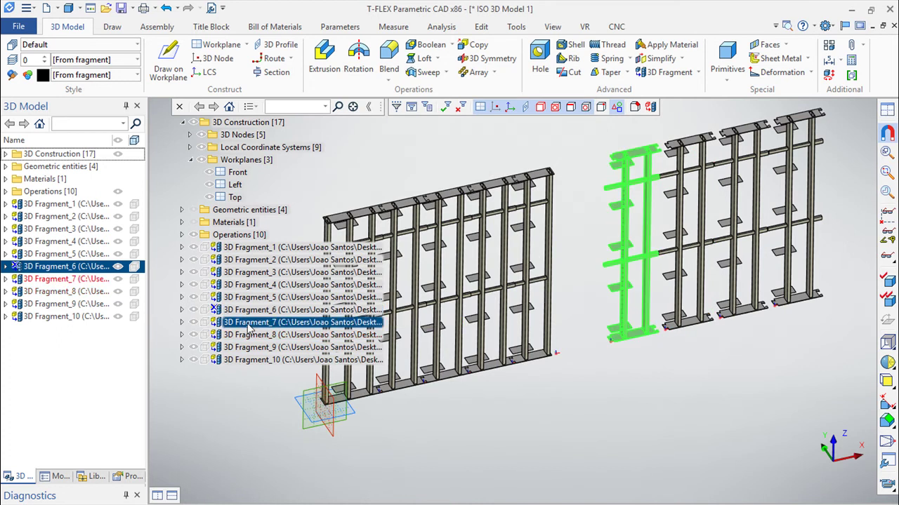
- Set 3D Fragment_7's suppress condition to Q>7?0:1
double_click(281, 323)
double_click(404, 161)
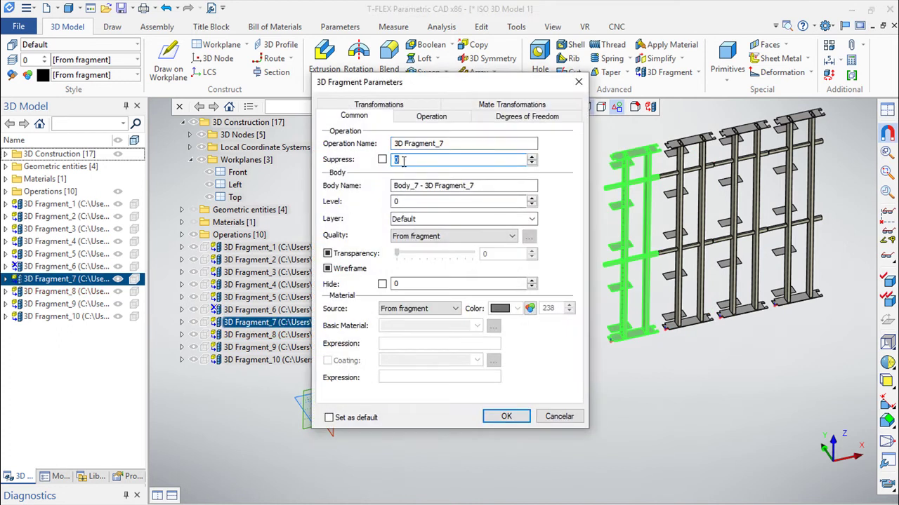
type("Q>3?0:1")
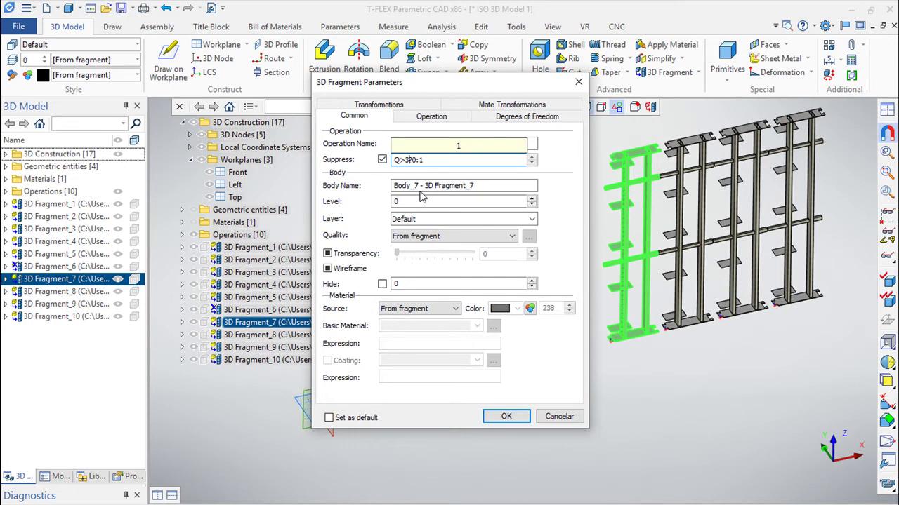
key("BackSpace")
type("7")
key("Return")
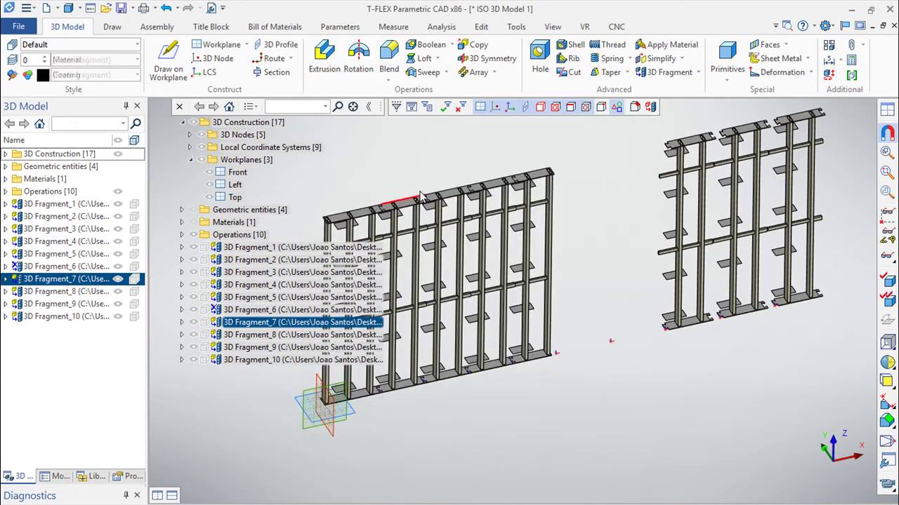
- Set 3D Fragment_8's suppress condition to Q>8?0:1
double_click(296, 340)
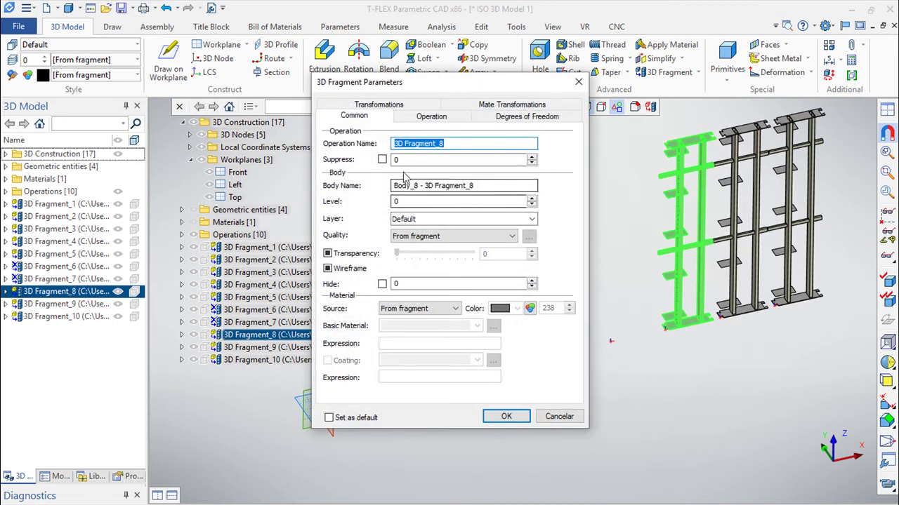
left_click(408, 160)
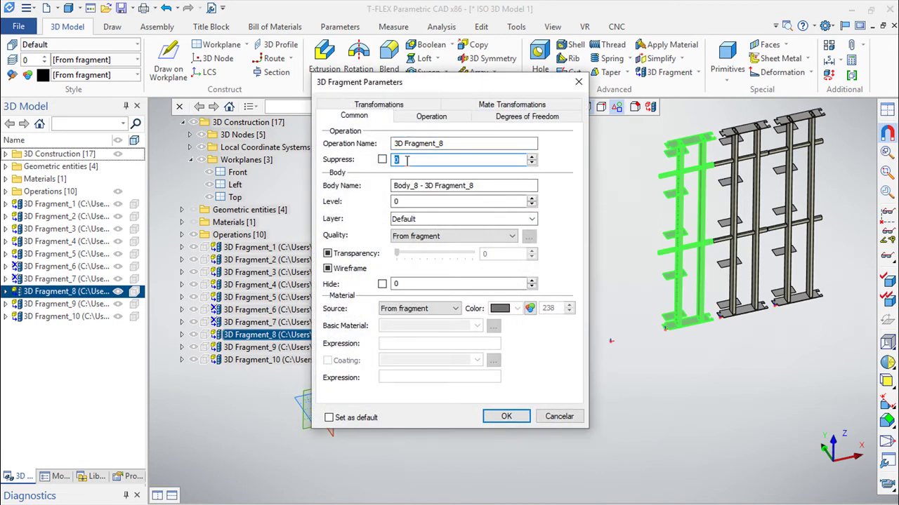
type("Q>3?0:1")
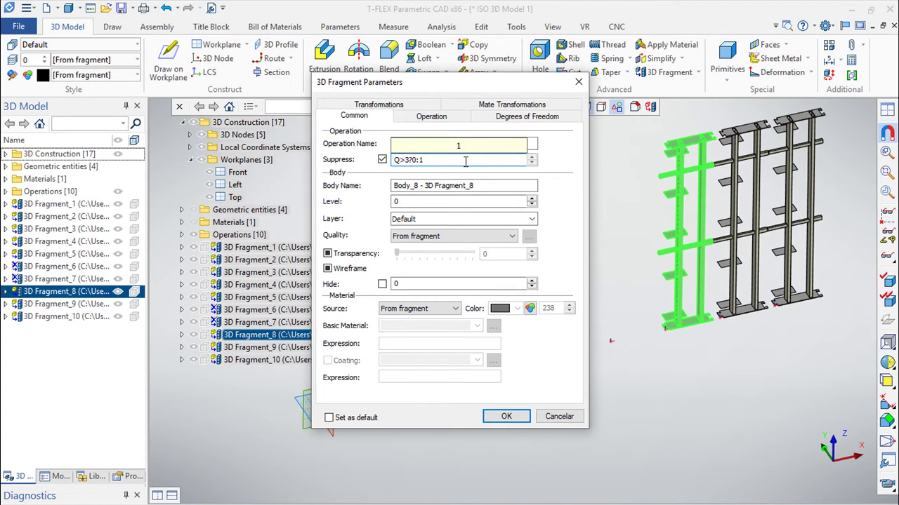
key("BackSpace")
type("8")
left_click(506, 416)
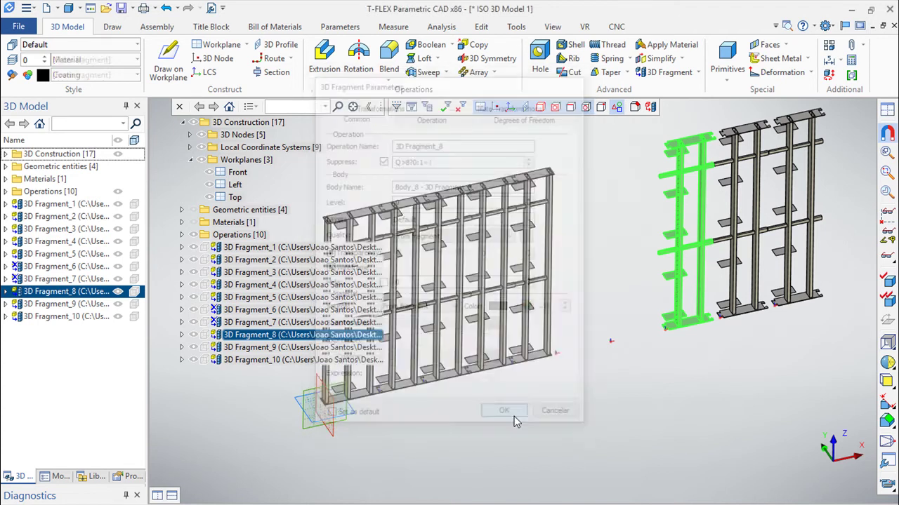
- Set 3D Fragment_9's suppress condition to Q>9?0:1
double_click(260, 347)
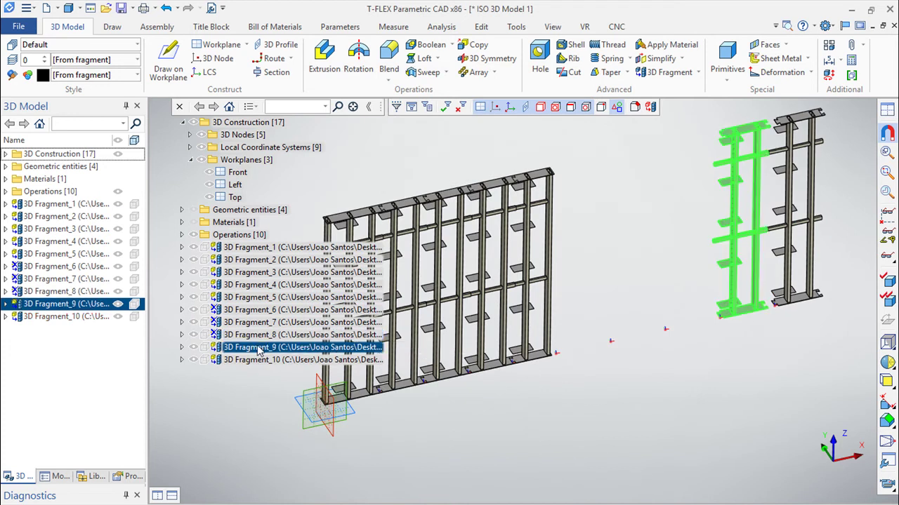
left_click(411, 160)
type("Q>3?0:1")
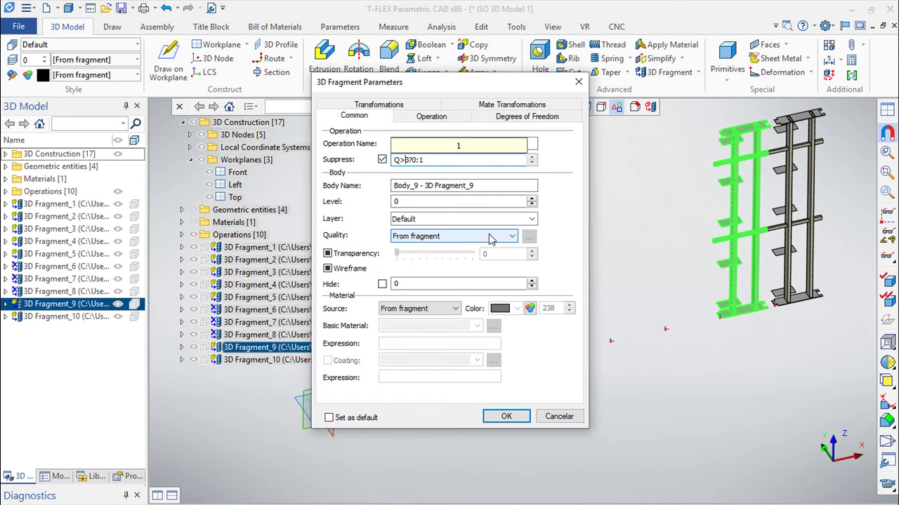
key("BackSpace")
type("9")
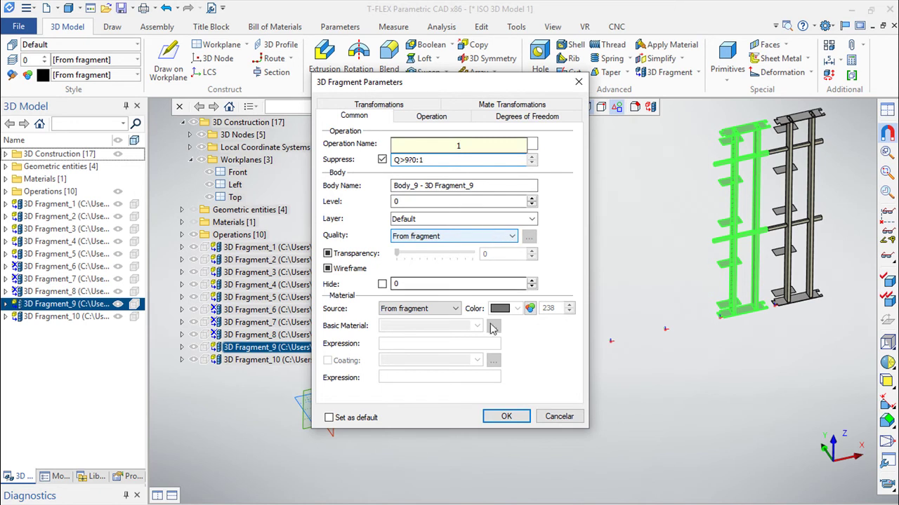
left_click(506, 417)
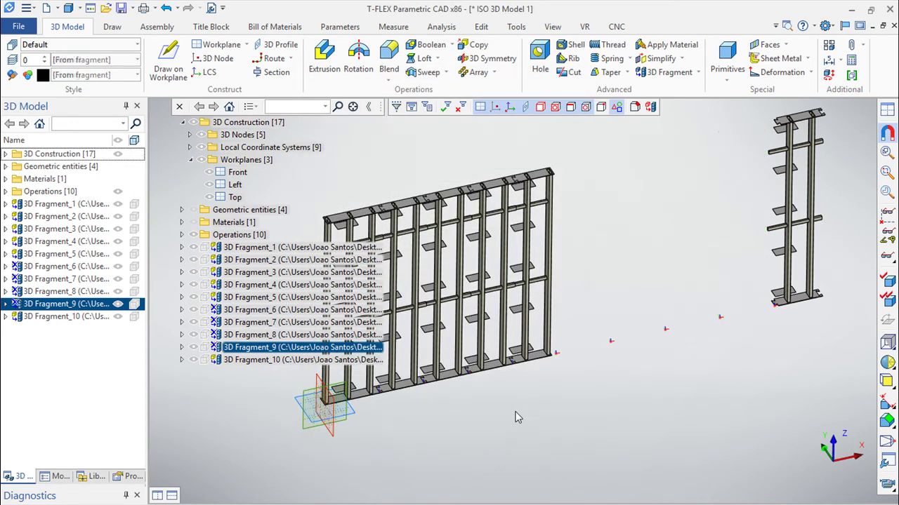
- Set 3D Fragment_10's suppress condition to Q>10?0:1
left_click(258, 361)
double_click(258, 365)
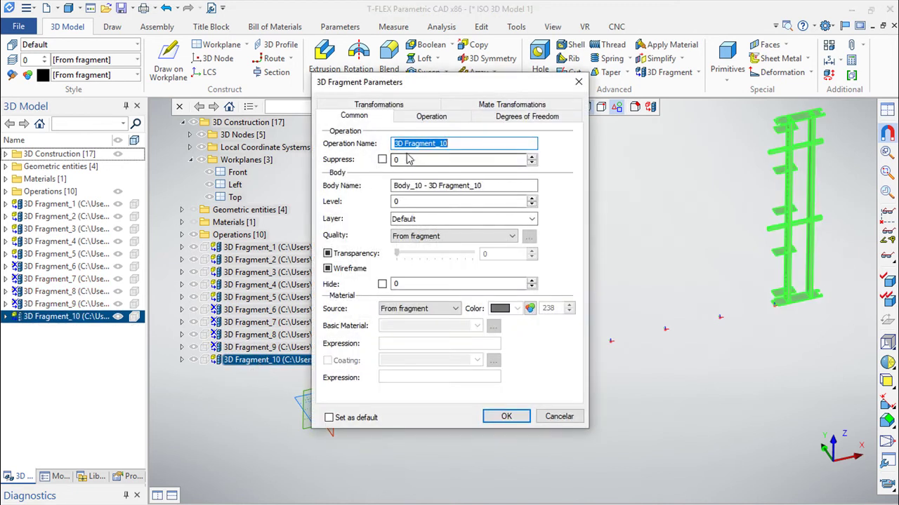
double_click(405, 160)
type("Q>3?0:1")
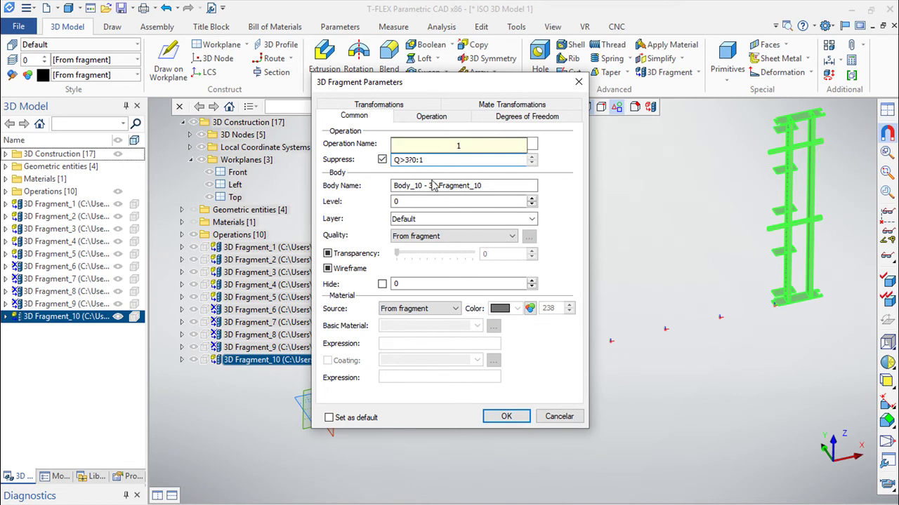
key("BackSpace")
type("10")
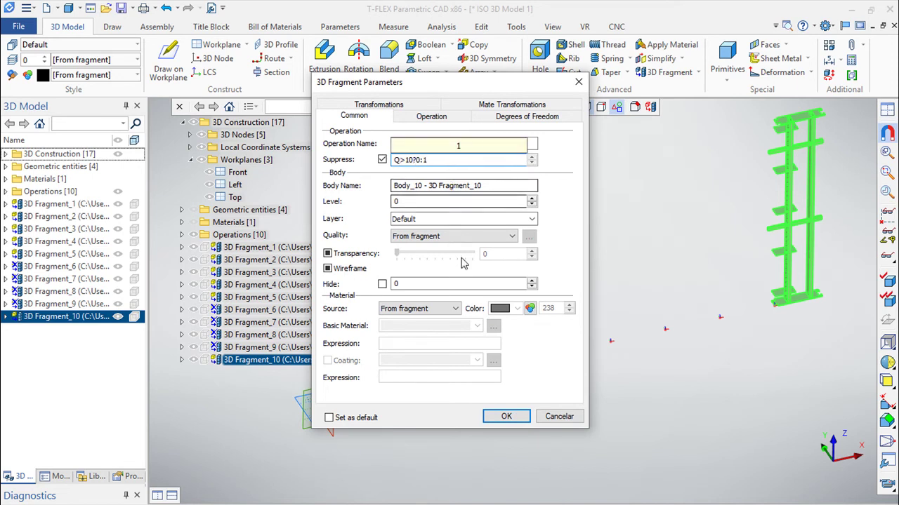
left_click(511, 416)
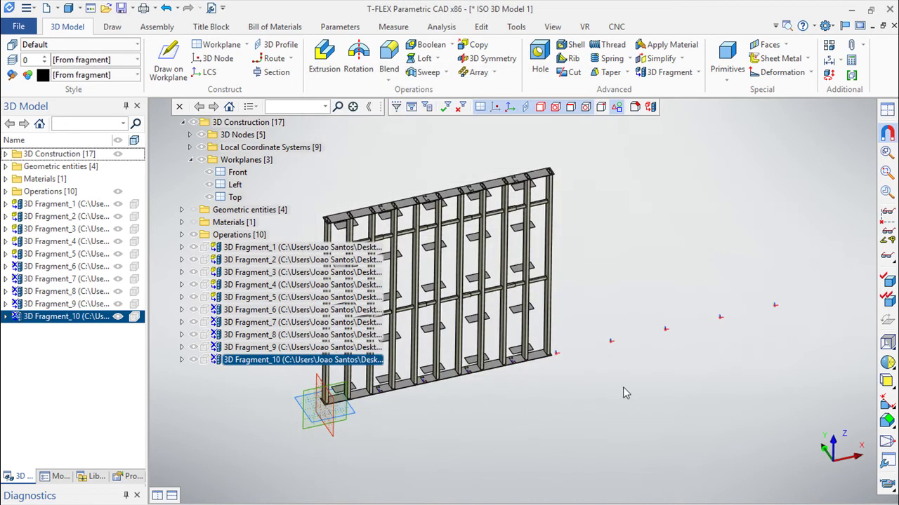
- Give LCS_5 a Q-based suppression expression for the Q>6 threshold
middle_click_drag(625, 393, 587, 391)
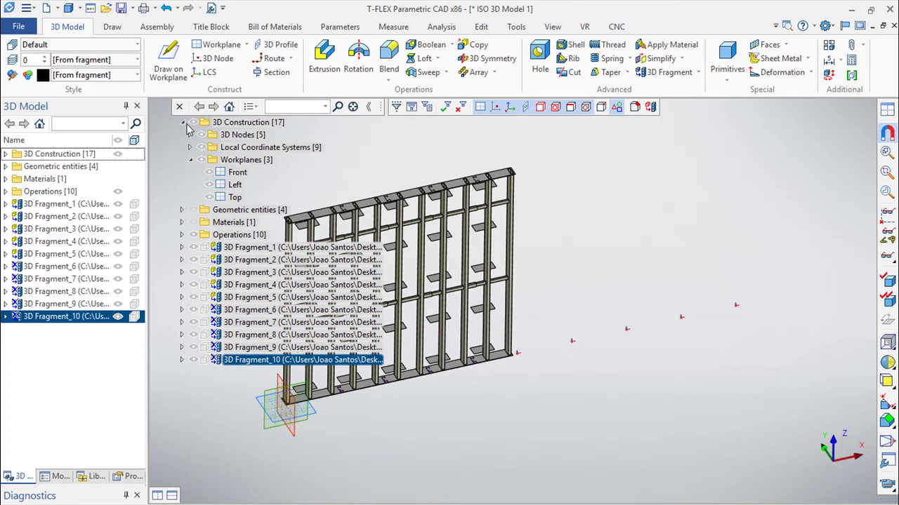
left_click(189, 148)
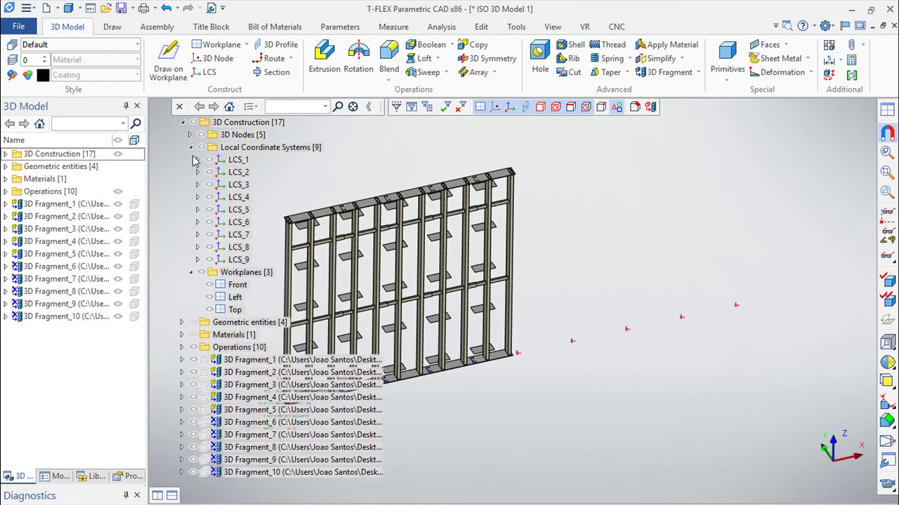
double_click(239, 210)
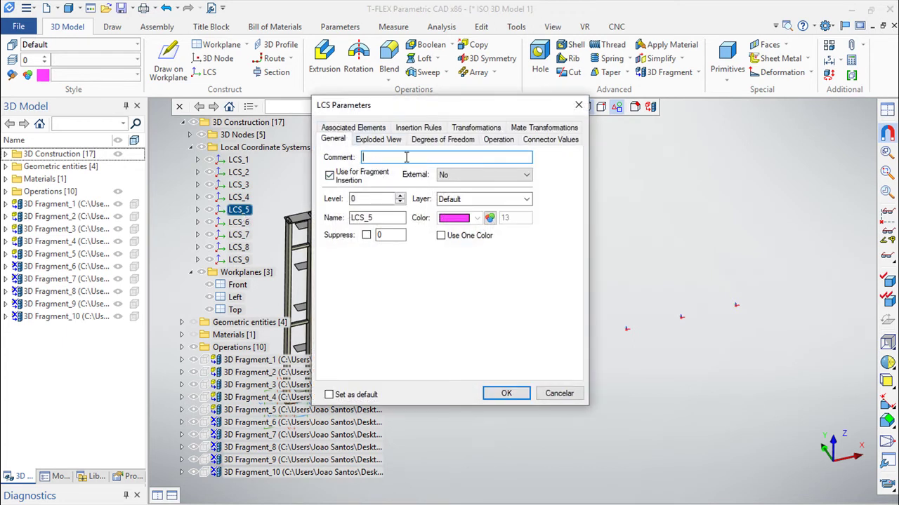
left_click(390, 236)
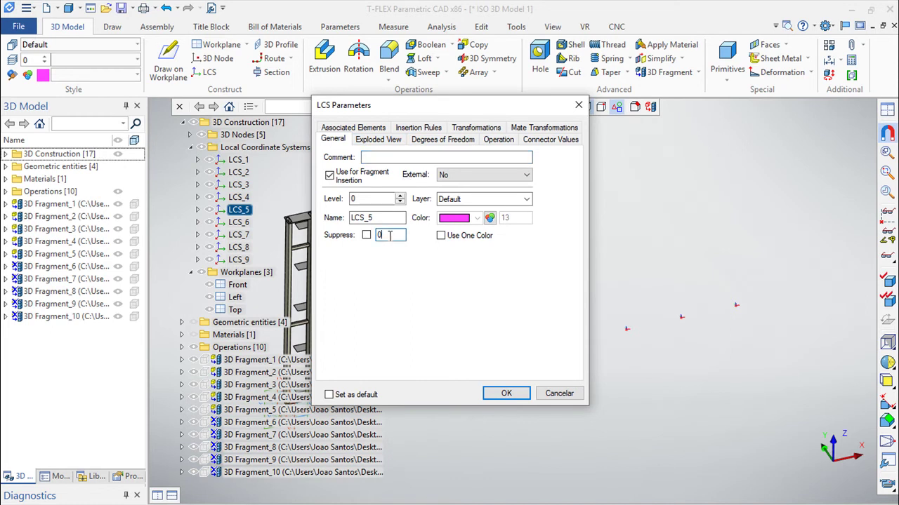
type("Q>370:1")
left_click(366, 235)
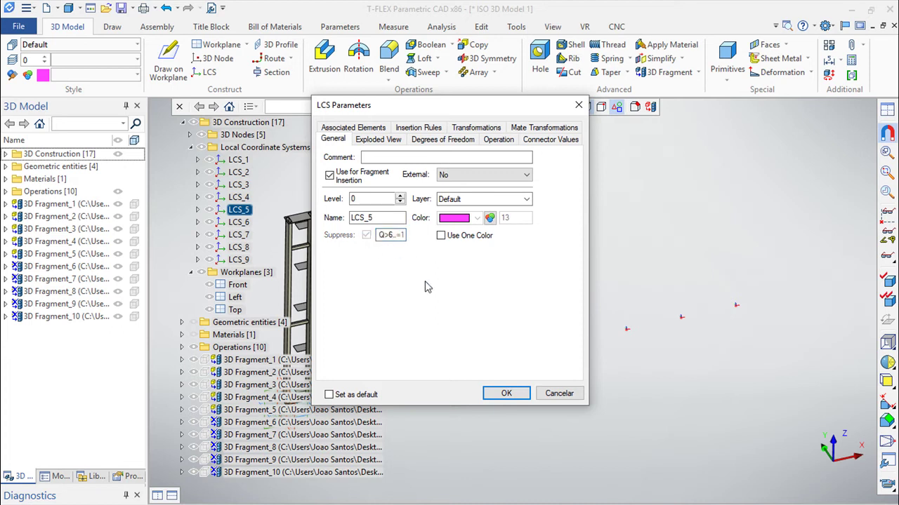
left_click(507, 394)
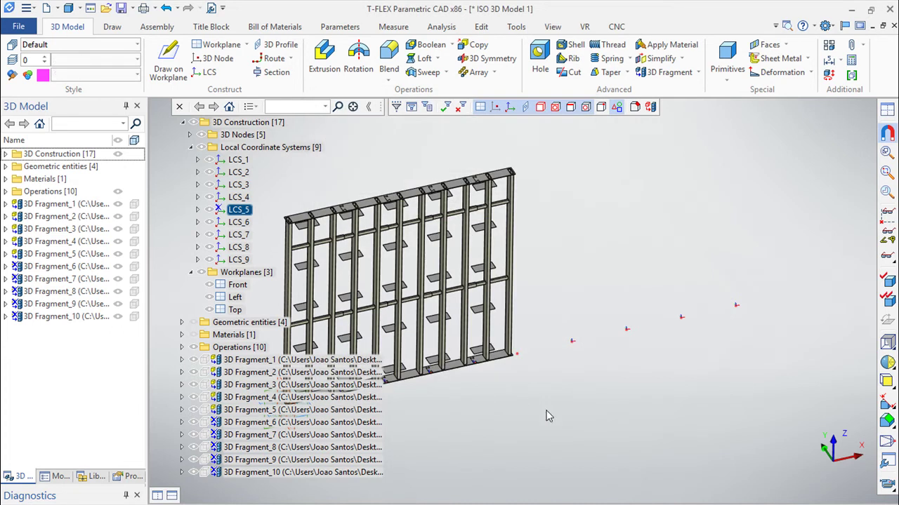
- Set LCS_6's suppression condition to Q>7?0:1
double_click(238, 222)
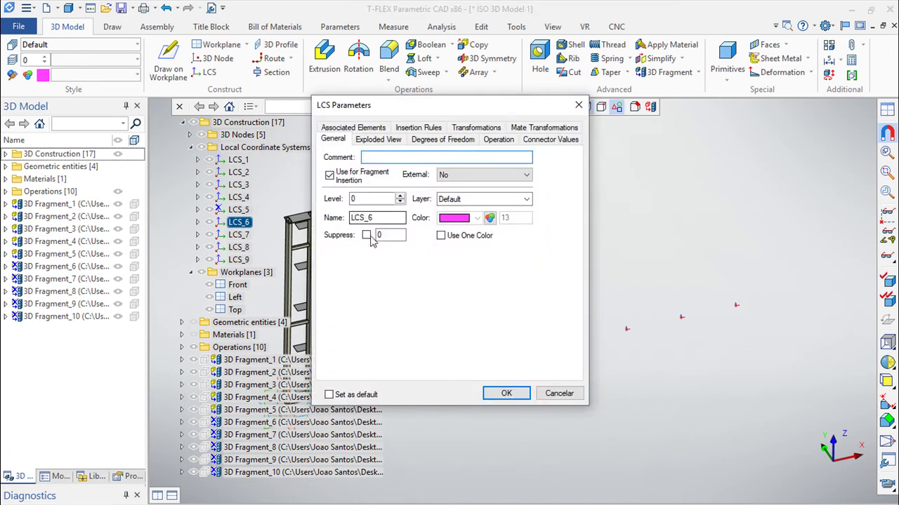
left_click(387, 235)
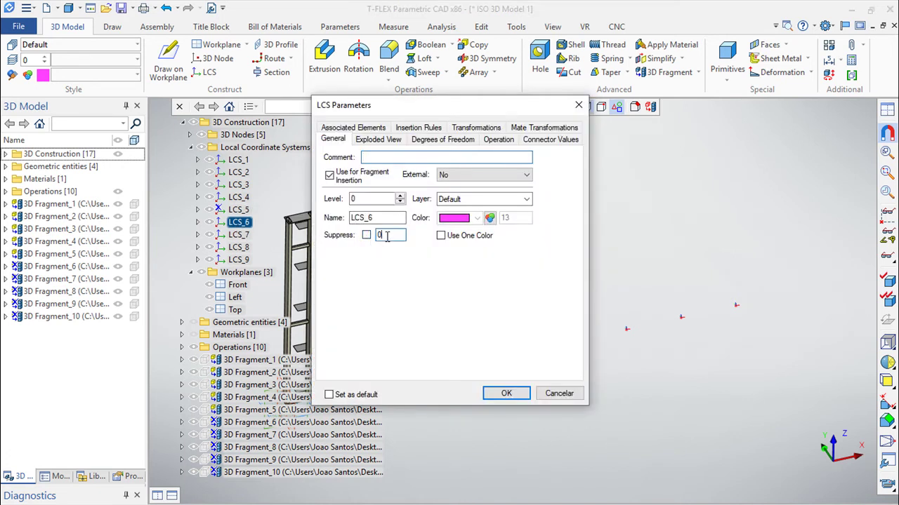
type("Q>3?0:1")
key("BackSpace")
type("7_=1")
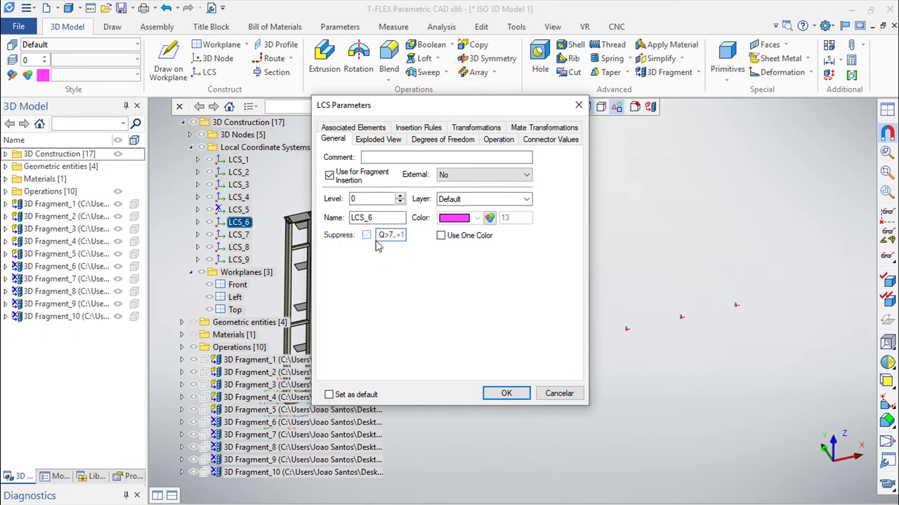
left_click(513, 397)
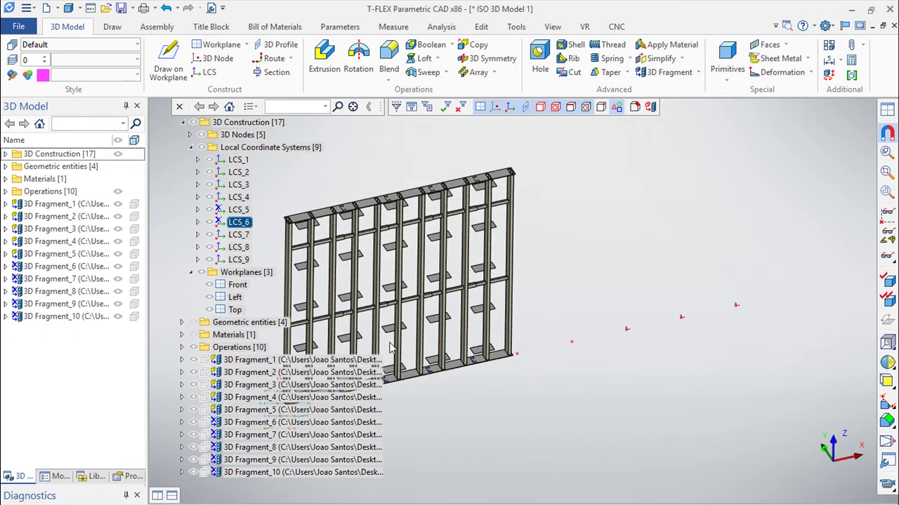
- Set LCS_7's suppression condition to Q>8?0:1
double_click(239, 235)
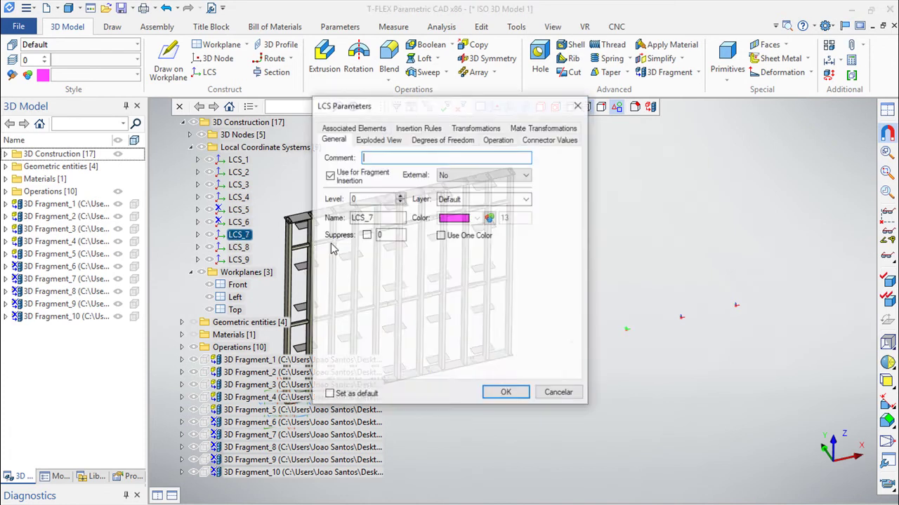
left_click(387, 235)
type("Q>3?0:1")
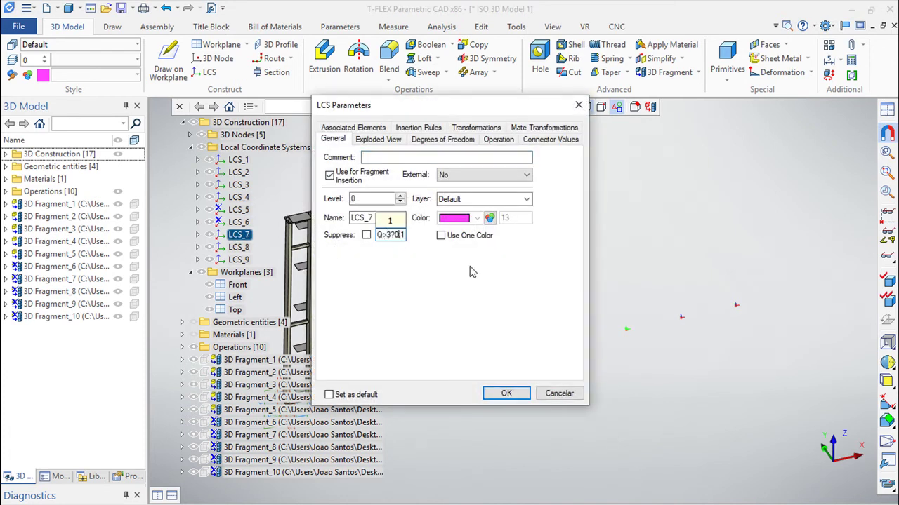
key("BackSpace")
type("8")
left_click(505, 394)
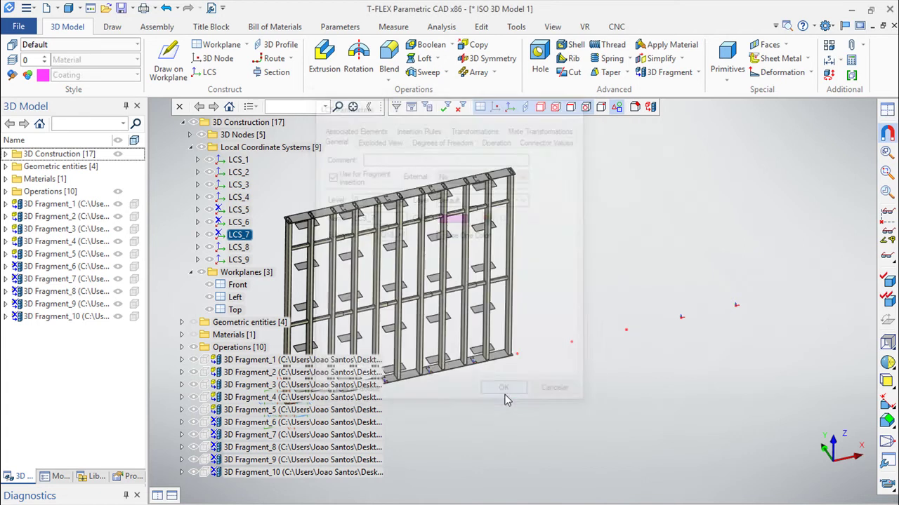
- Set LCS_8's suppression condition to Q>9?0:1
left_click(240, 249)
double_click(260, 254)
left_click(390, 236)
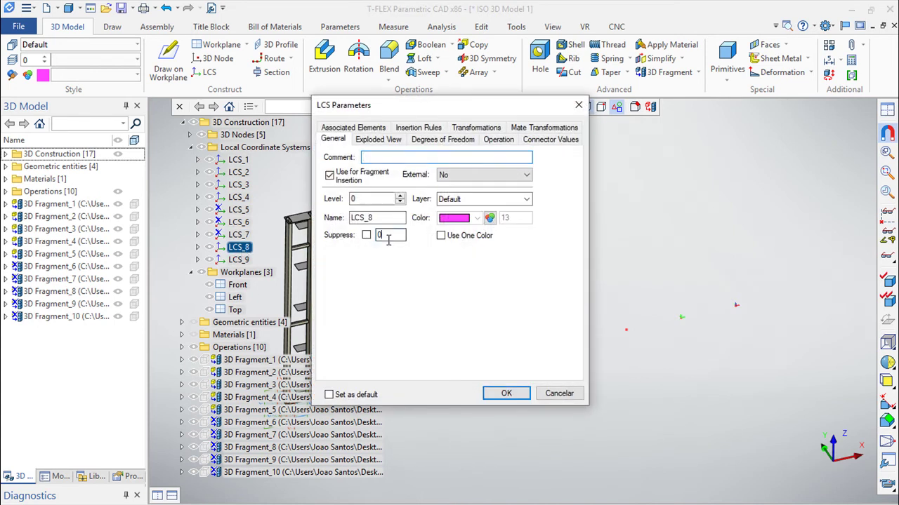
mouse_move(390, 235)
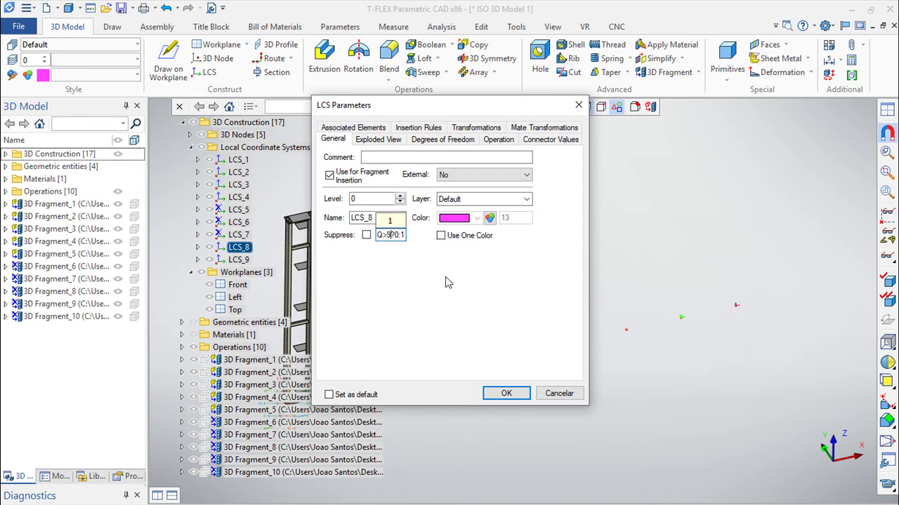
left_click(365, 237)
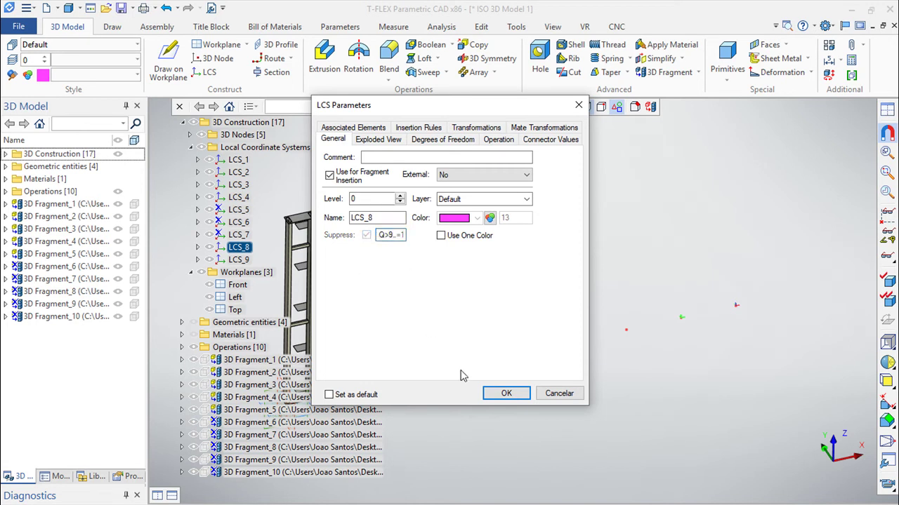
left_click(506, 394)
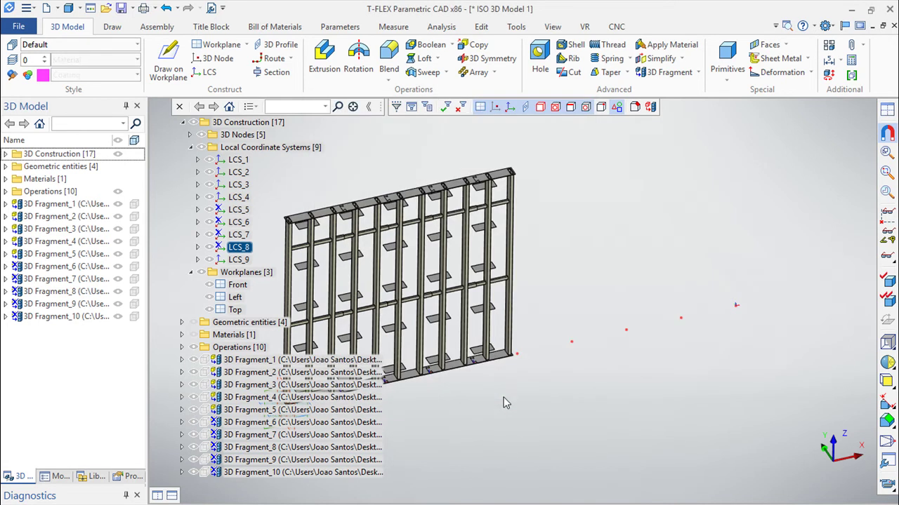
- Set LCS_9's suppression condition to Q>10?0:1
left_click(241, 260)
double_click(241, 260)
left_click(386, 235)
type("Q>3?0:1")
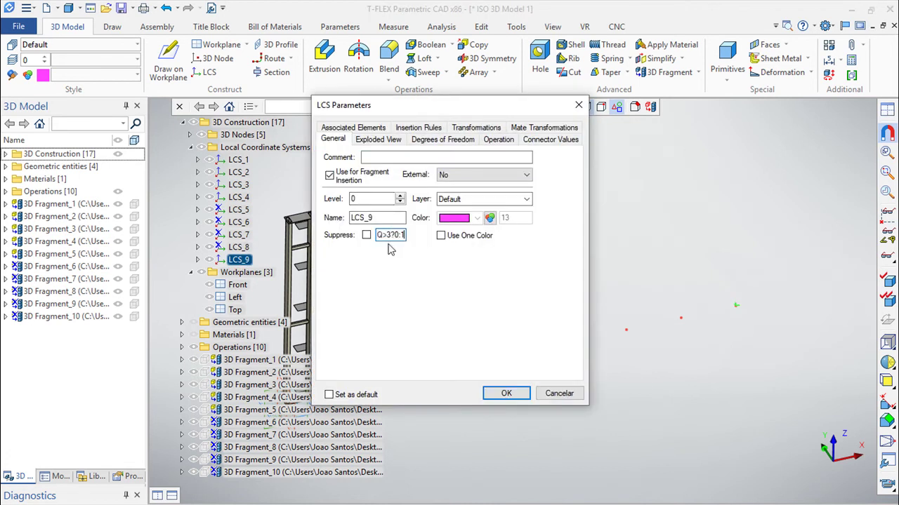
key("BackSpace")
type("10")
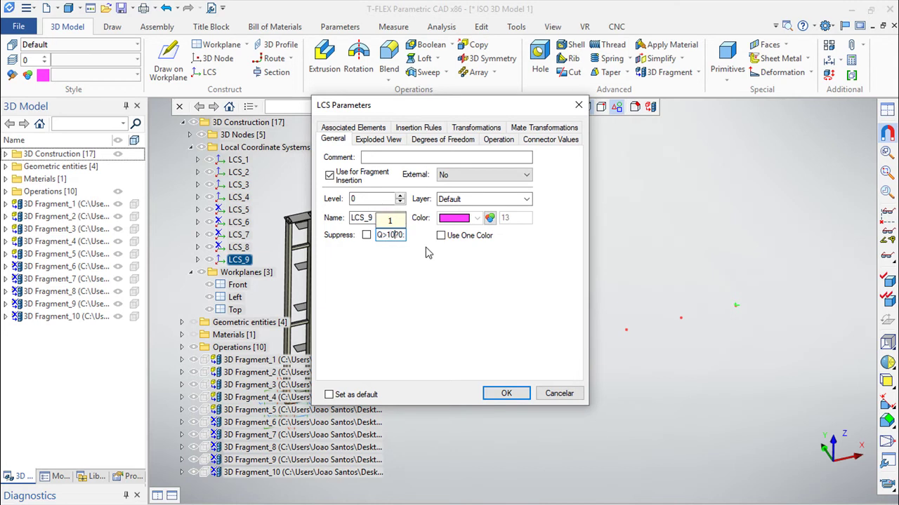
left_click(504, 393)
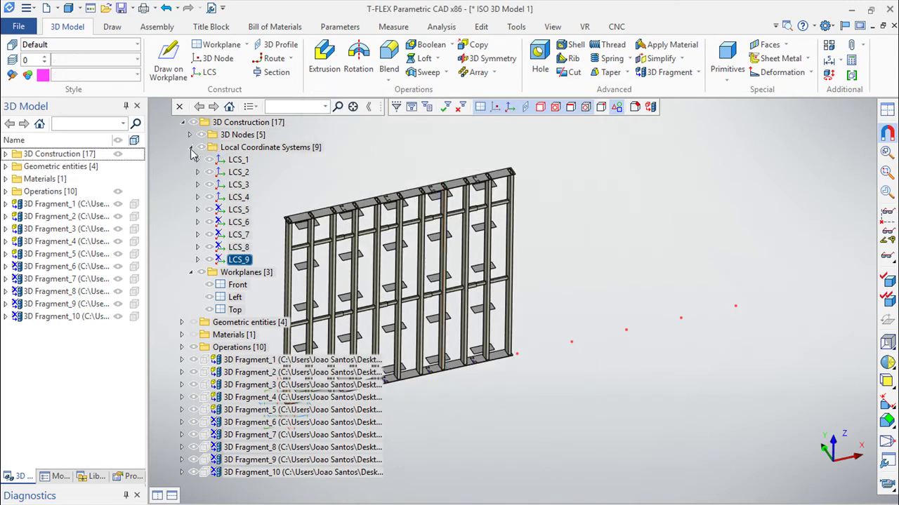
left_click(191, 147)
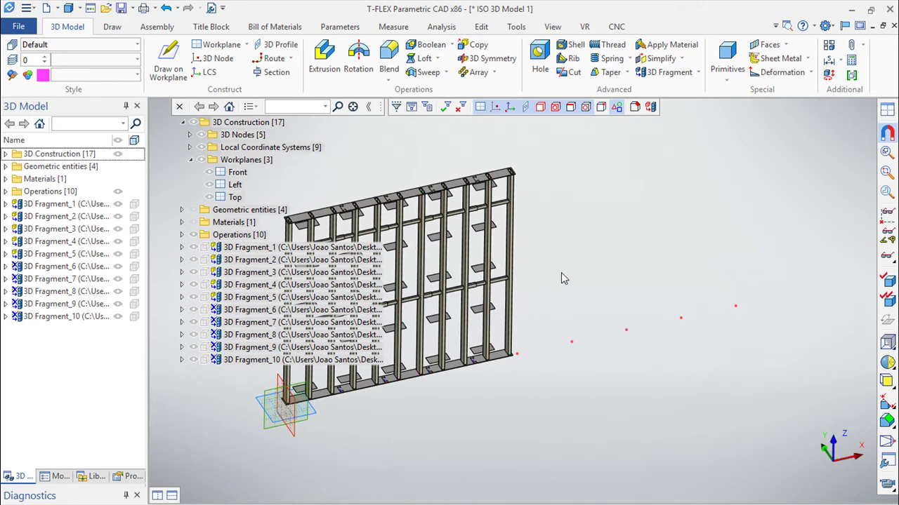
- Delete 3D Node_1 to 3D Node_5 only, modifying the type of related elements
right_click_drag(764, 377, 751, 370)
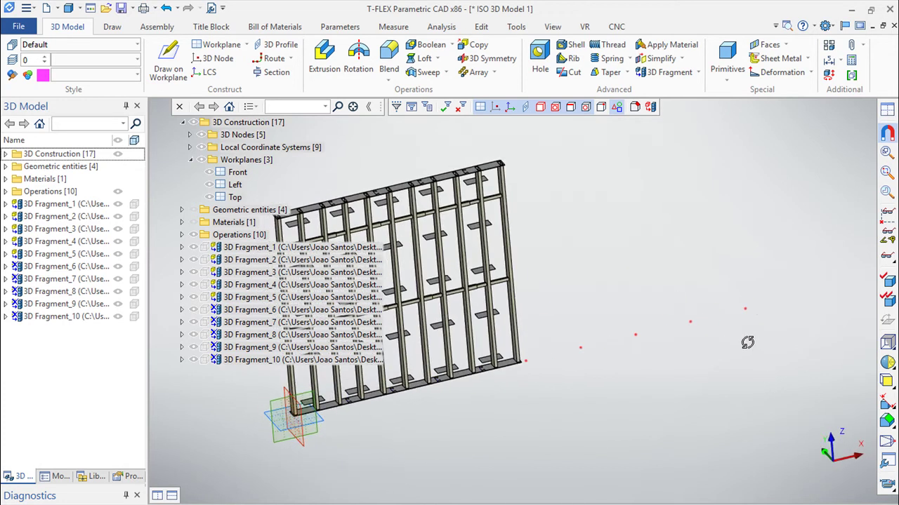
right_click_drag(644, 249, 646, 257)
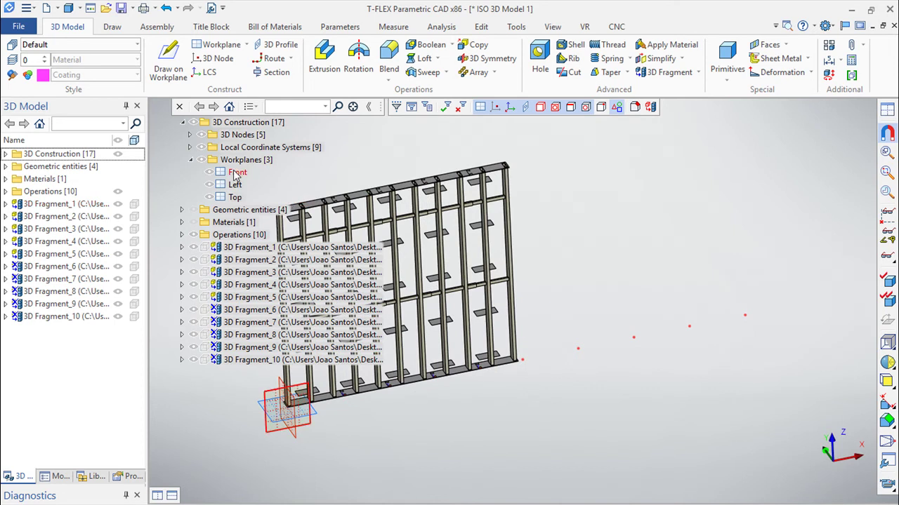
left_click(189, 135)
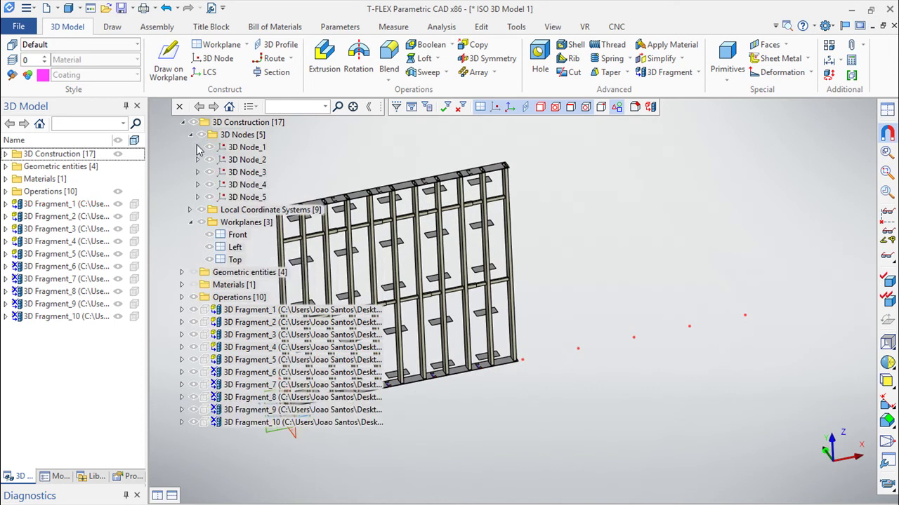
left_click(233, 149)
left_click(237, 199, "shift")
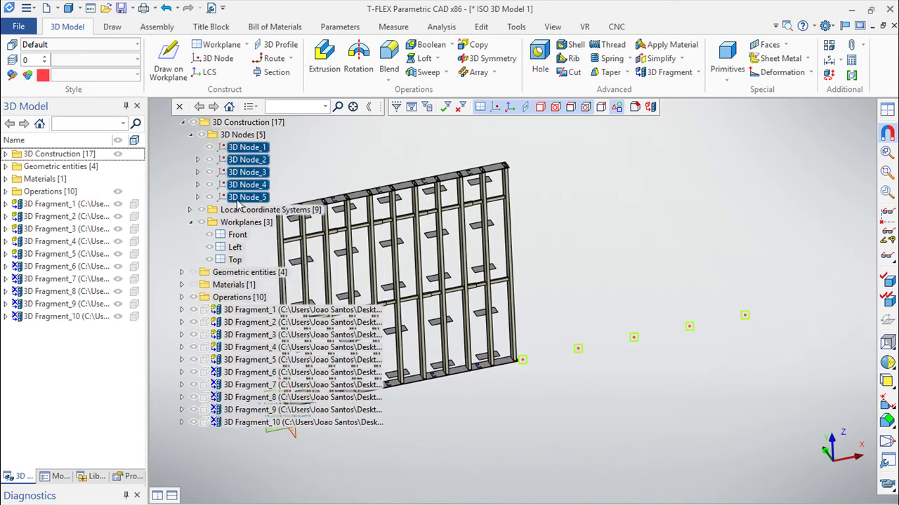
key("Delete")
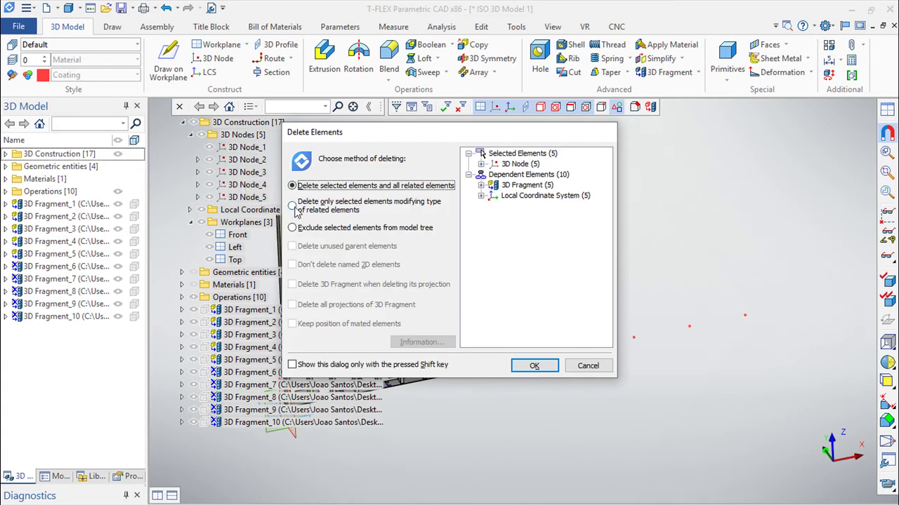
left_click(292, 228)
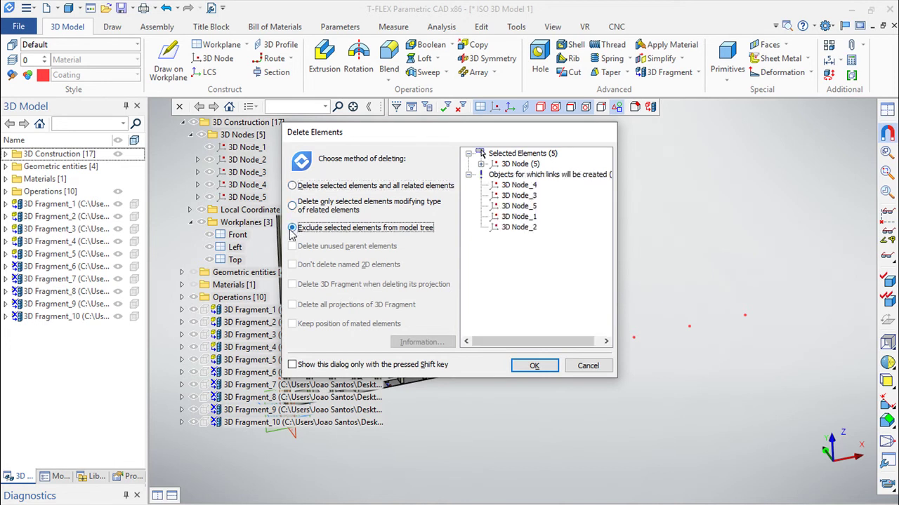
left_click(292, 205)
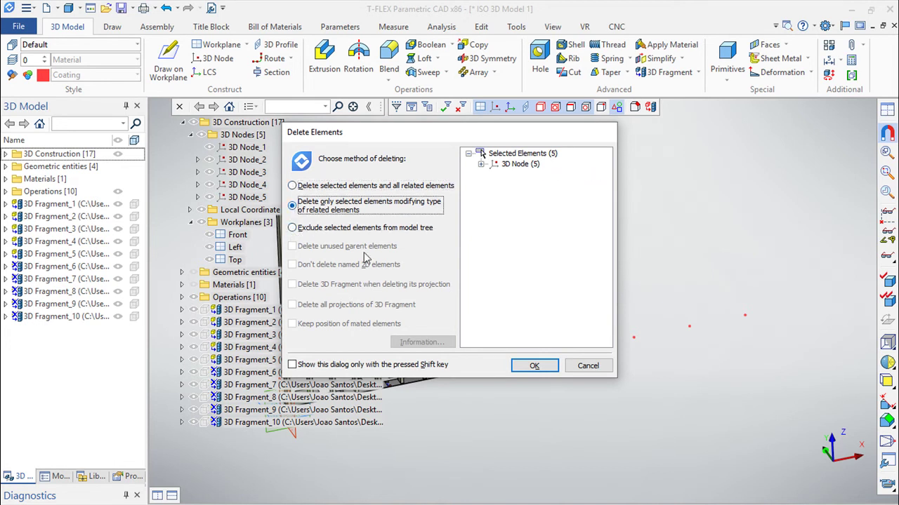
left_click(530, 367)
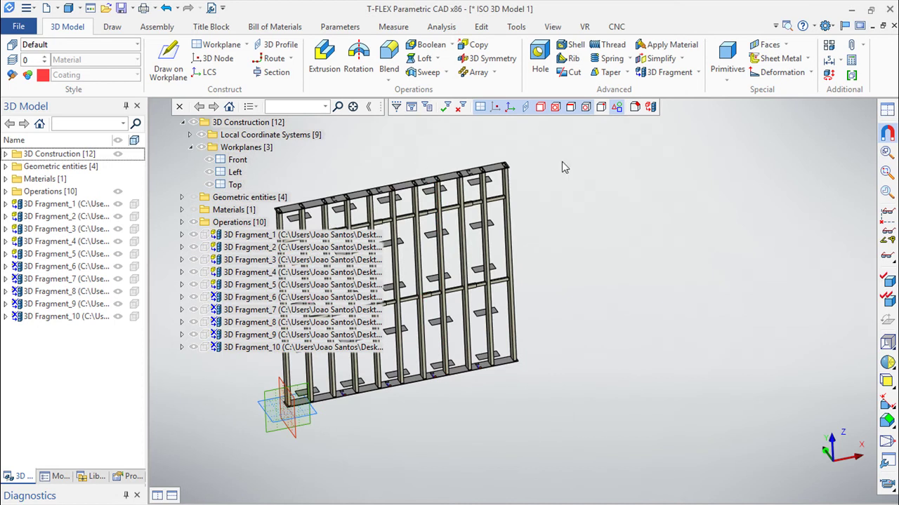
- Orbit and pan to a frontal view of the shelf wall from slightly above, showing the Parameters tools
middle_click_drag(572, 253, 760, 251)
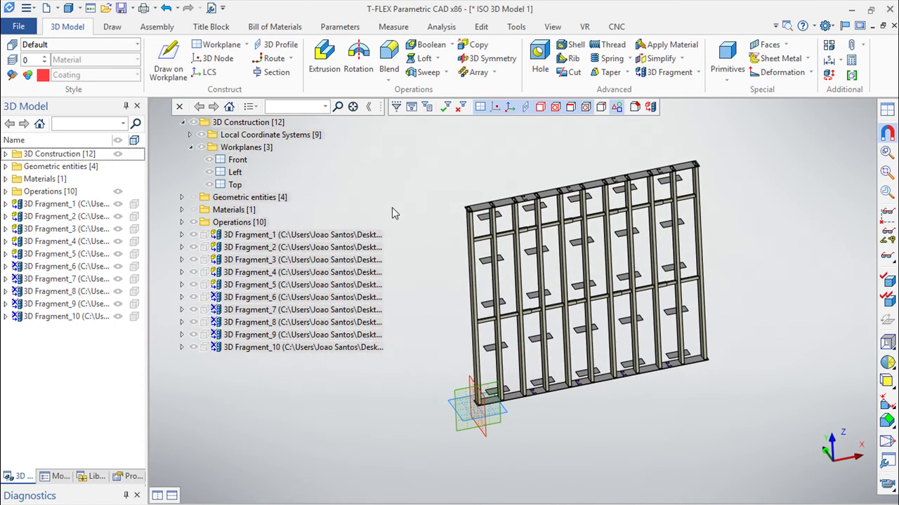
mouse_move(408, 215)
right_mouse_down()
mouse_move(434, 226)
mouse_move(456, 342)
right_mouse_up()
mouse_move(421, 397)
right_mouse_down()
mouse_move(443, 466)
mouse_move(437, 313)
right_mouse_up()
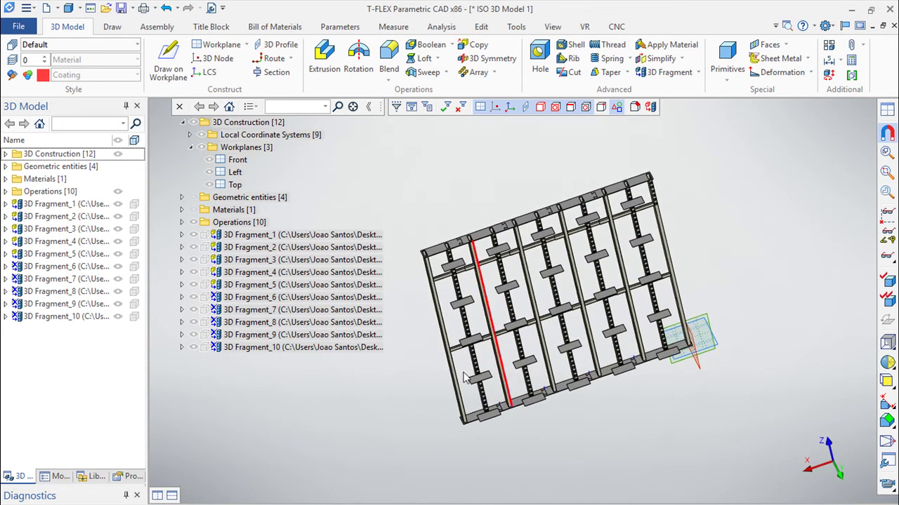
left_click(436, 312)
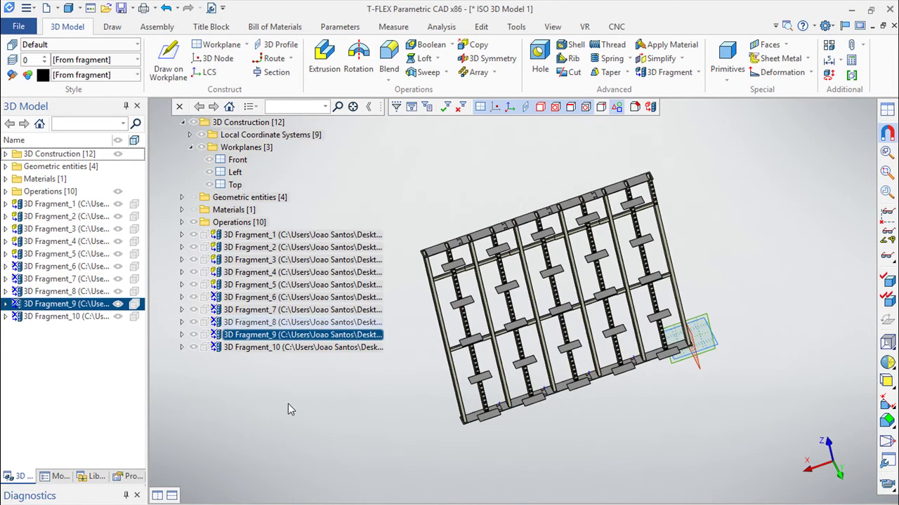
left_click(248, 382)
mouse_move(444, 417)
right_mouse_down()
mouse_move(551, 410)
mouse_move(626, 431)
right_mouse_up()
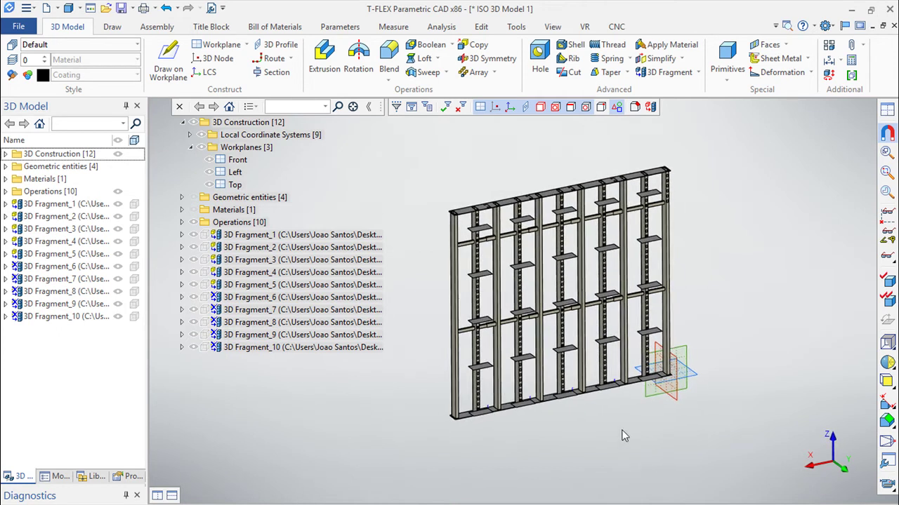
scroll(607, 432, "up", 2)
right_click_drag(486, 462, 504, 473)
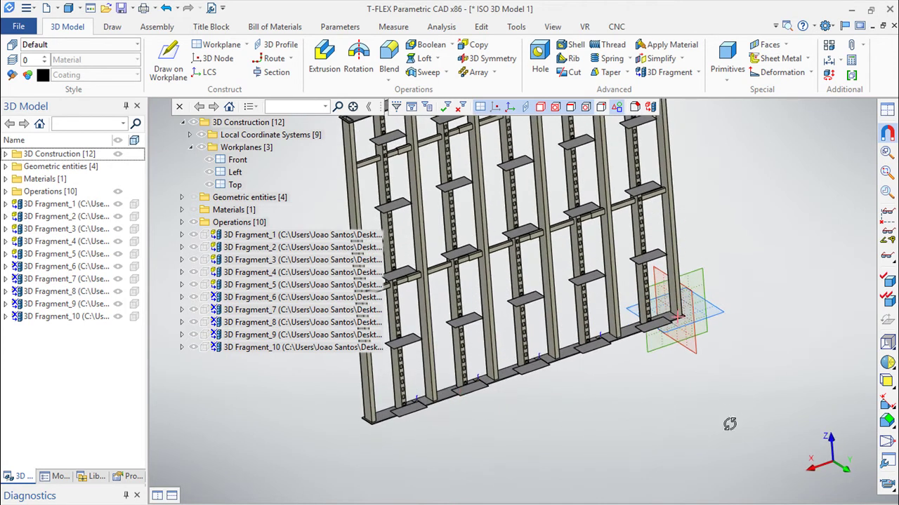
right_click_drag(728, 423, 713, 405)
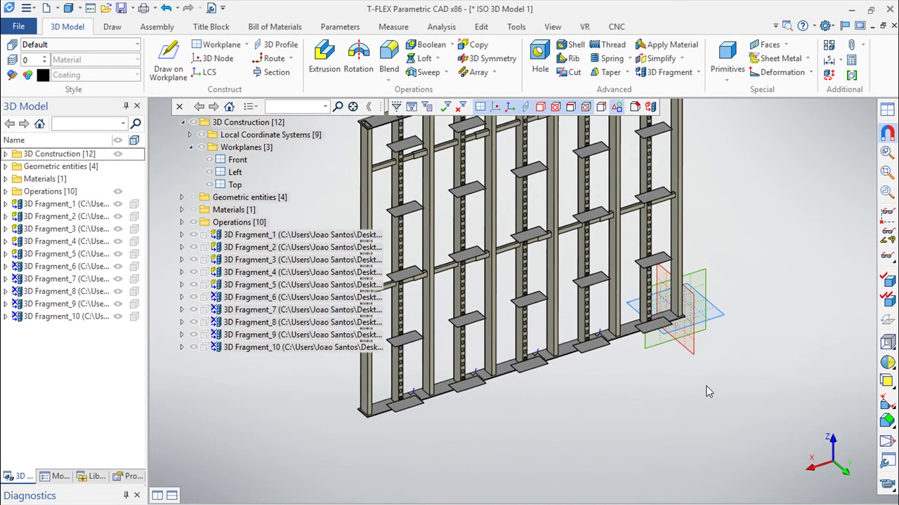
middle_click_drag(711, 395, 755, 464)
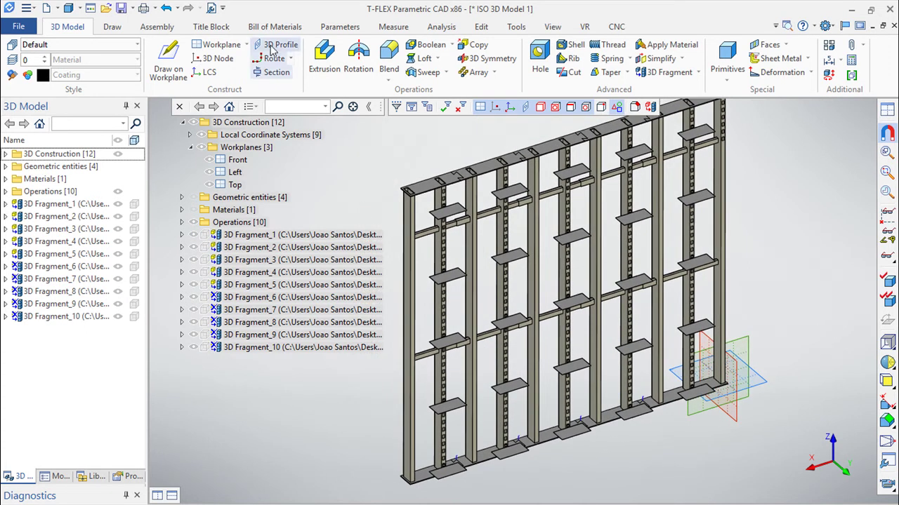
left_click(332, 29)
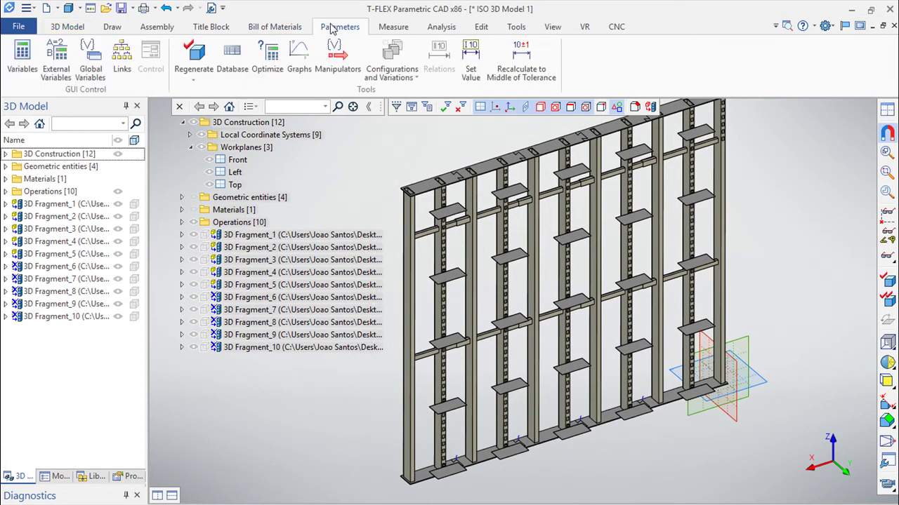
- Give variable H a text value list of 1000, 1500, 2000 and 2500
left_click(17, 62)
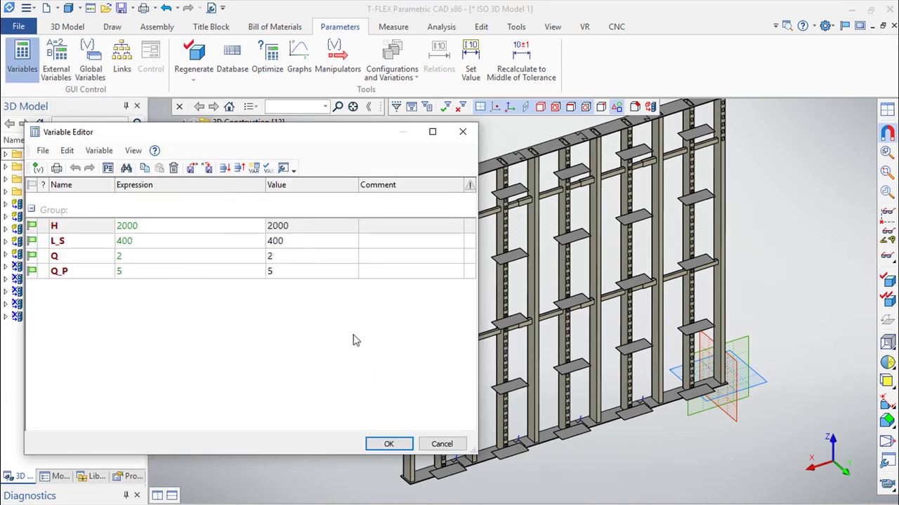
left_click(238, 226)
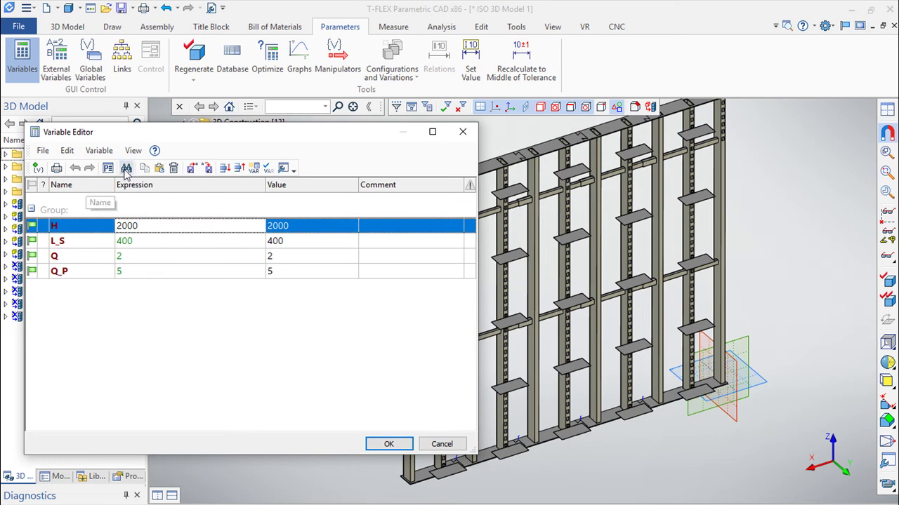
left_click(108, 169)
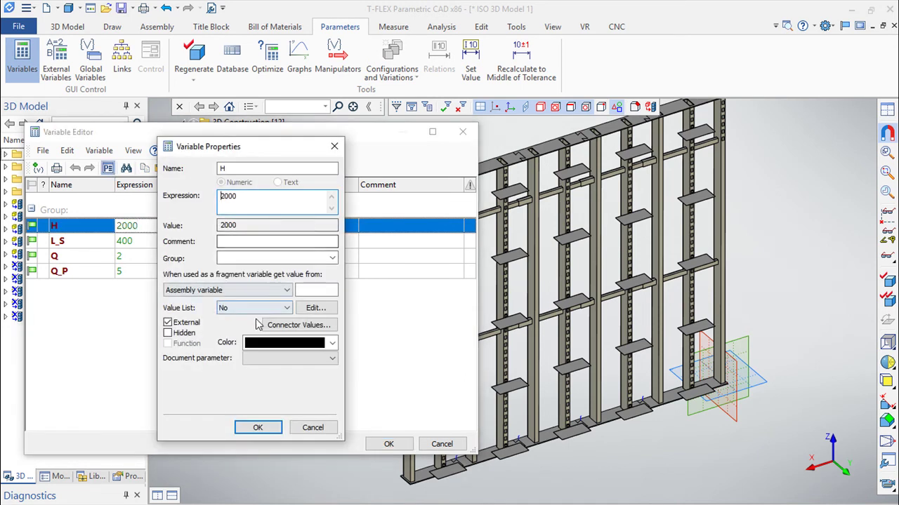
left_click(284, 307)
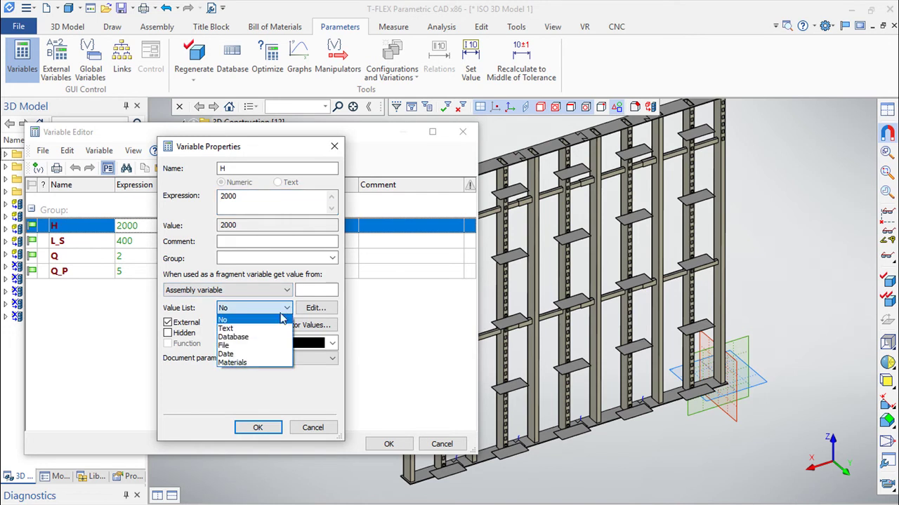
left_click(256, 330)
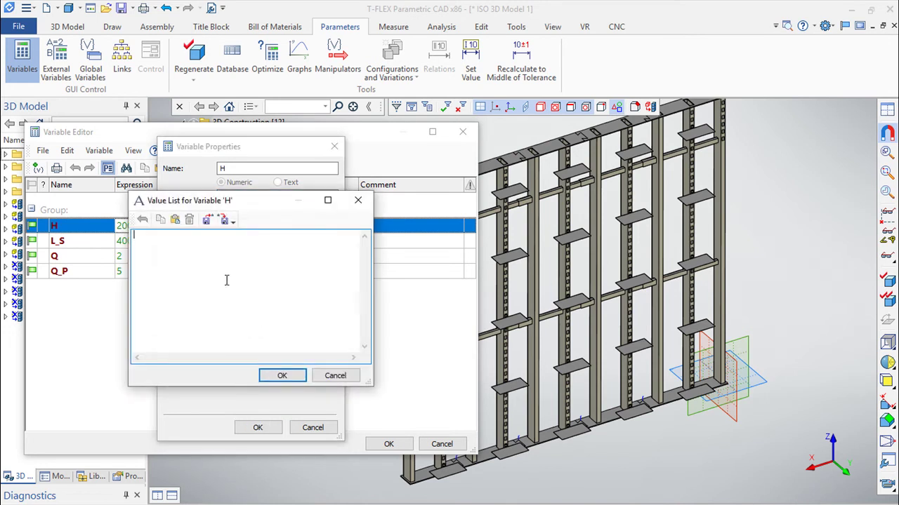
type("1000")
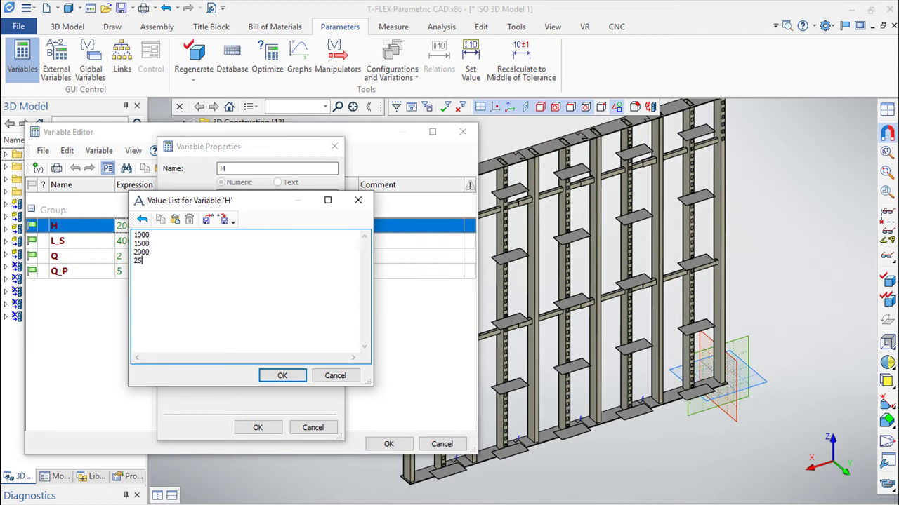
left_click(282, 376)
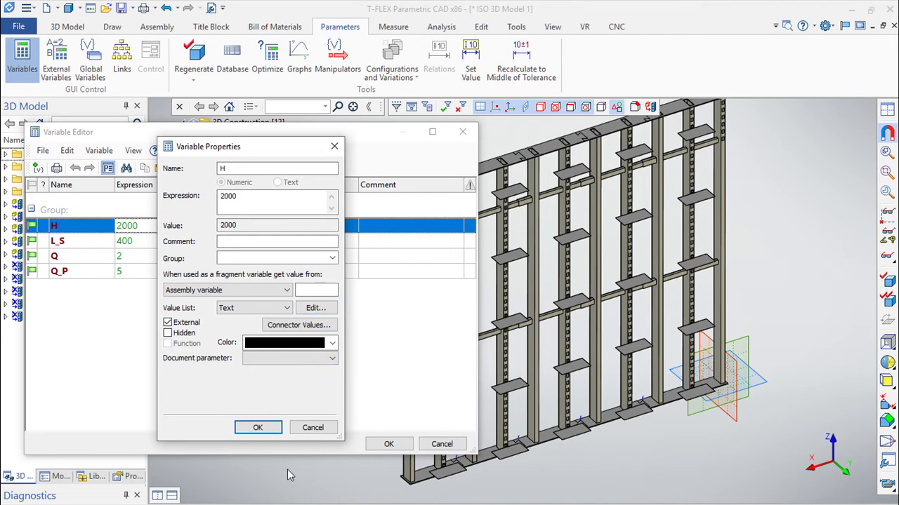
left_click(257, 427)
- Give L_S a text value list of 300, 400, 500 and comment H as 'Height'
left_click(259, 226)
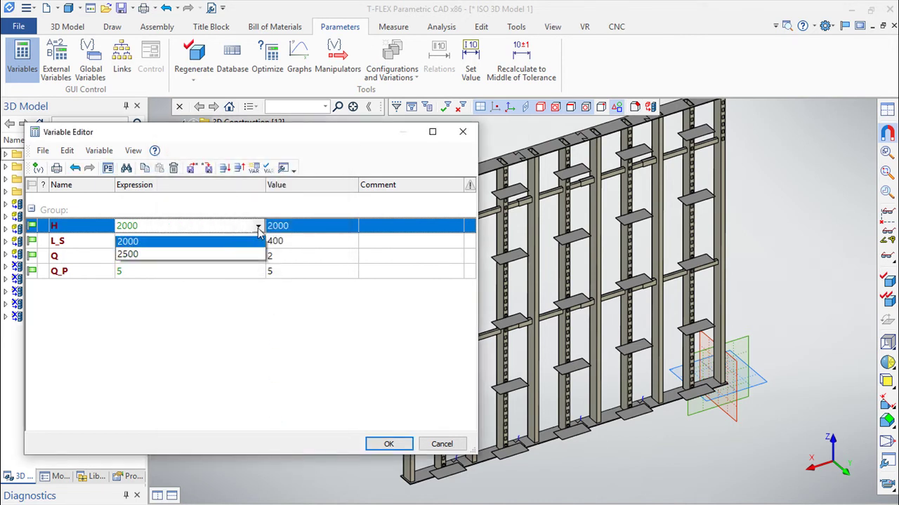
left_click(259, 225)
left_click(236, 243)
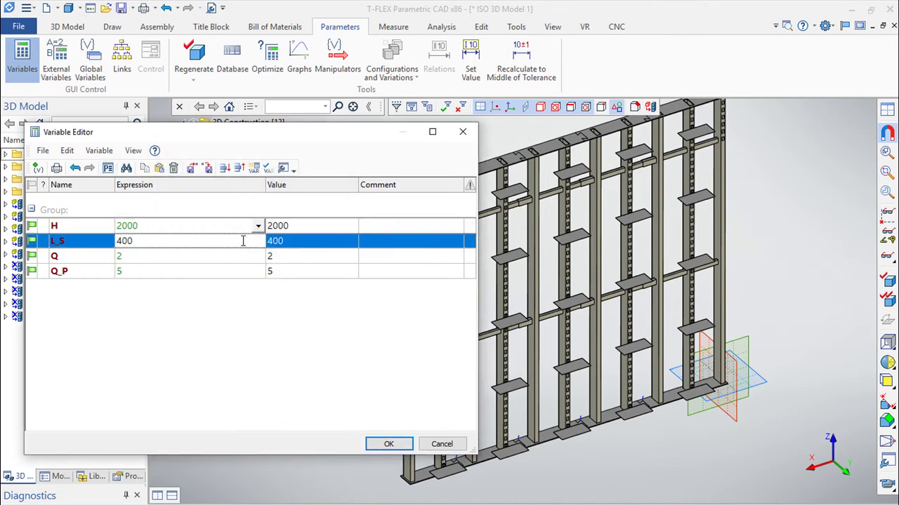
left_click(107, 168)
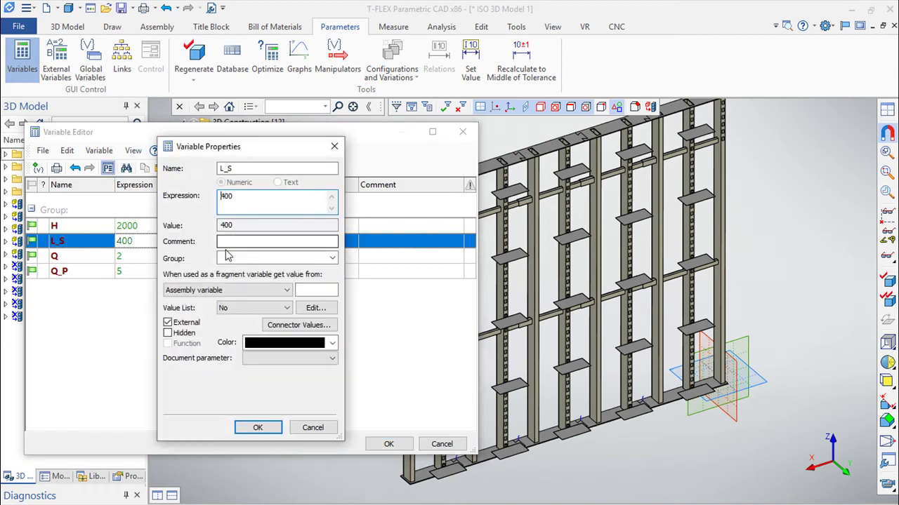
left_click(249, 308)
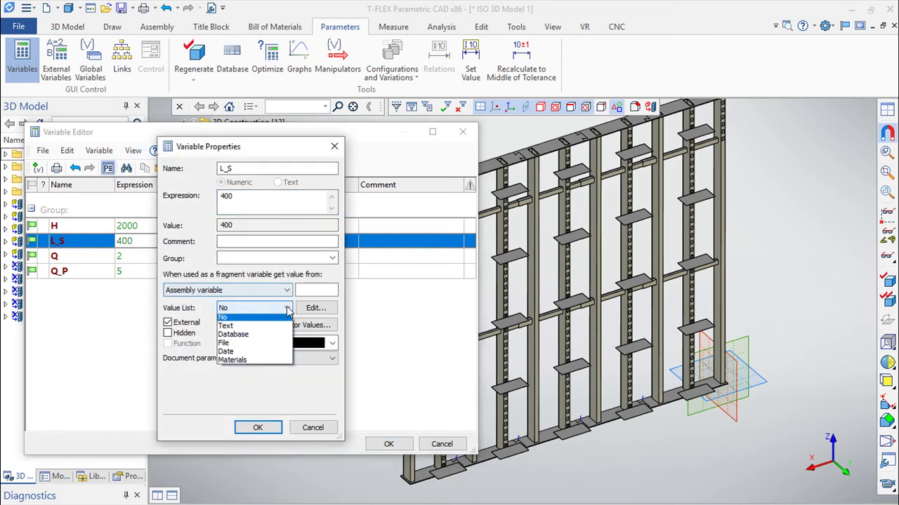
left_click(241, 329)
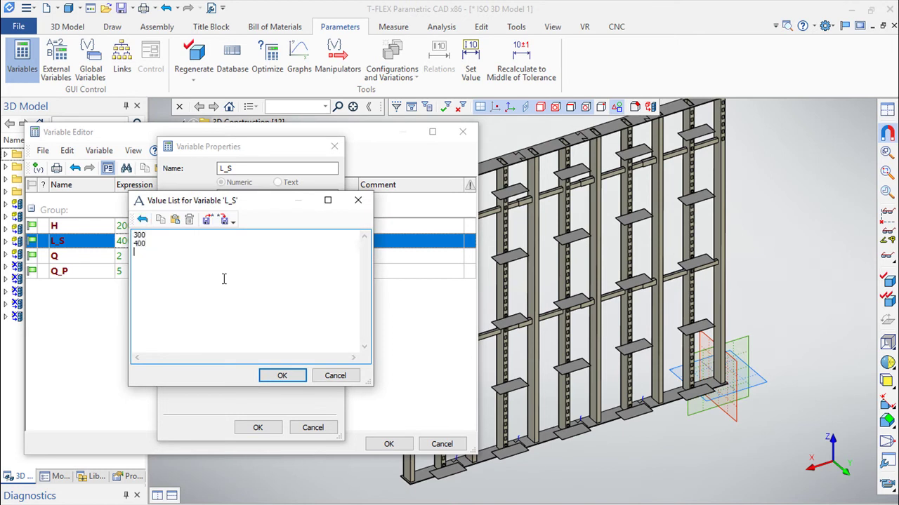
left_click(283, 377)
left_click(258, 428)
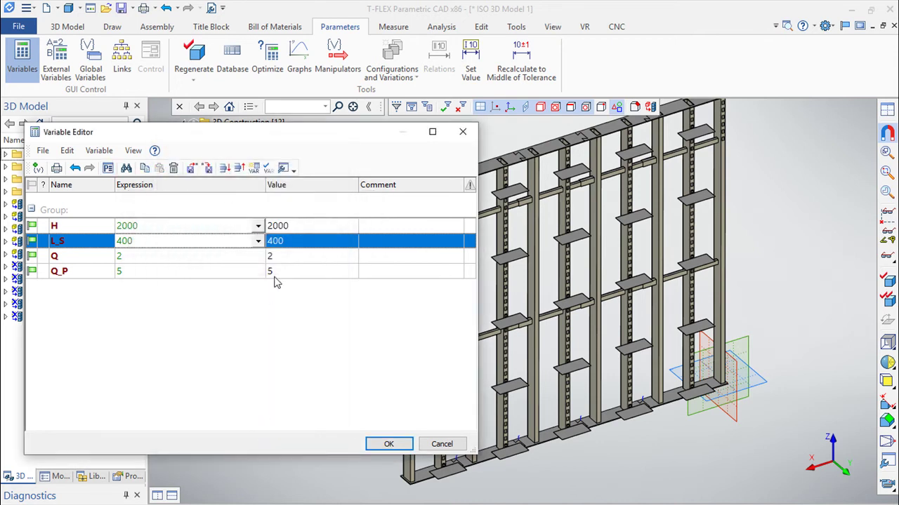
left_click(390, 228)
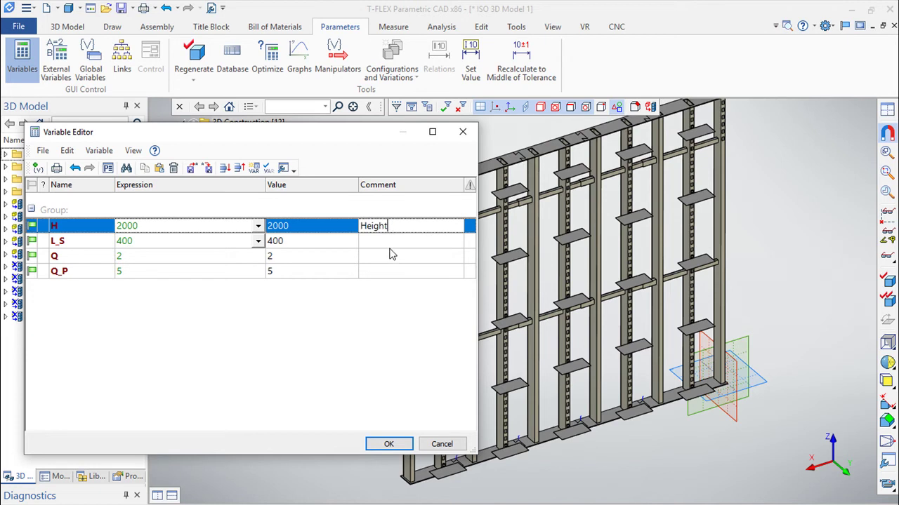
left_click(394, 241)
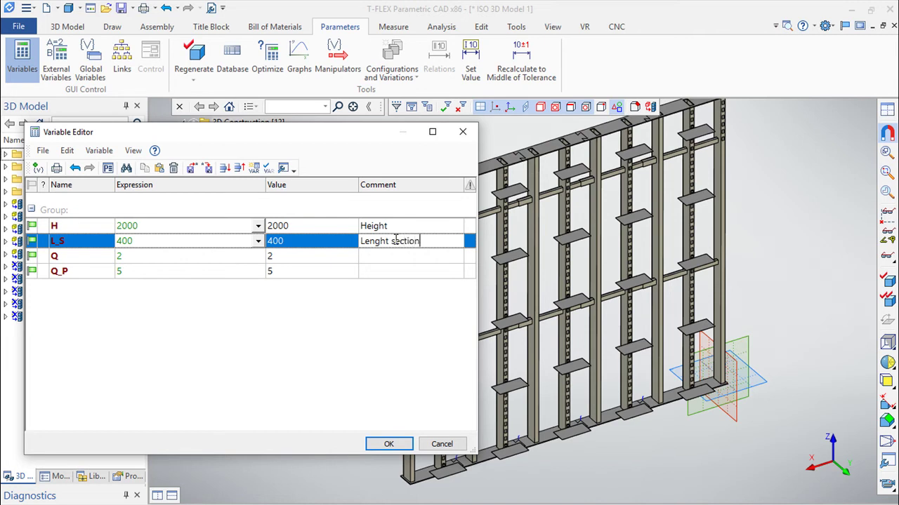
- Comment variable Q as 'Quantity section' and Q_P as 'Quantity shelf'
left_click(392, 258)
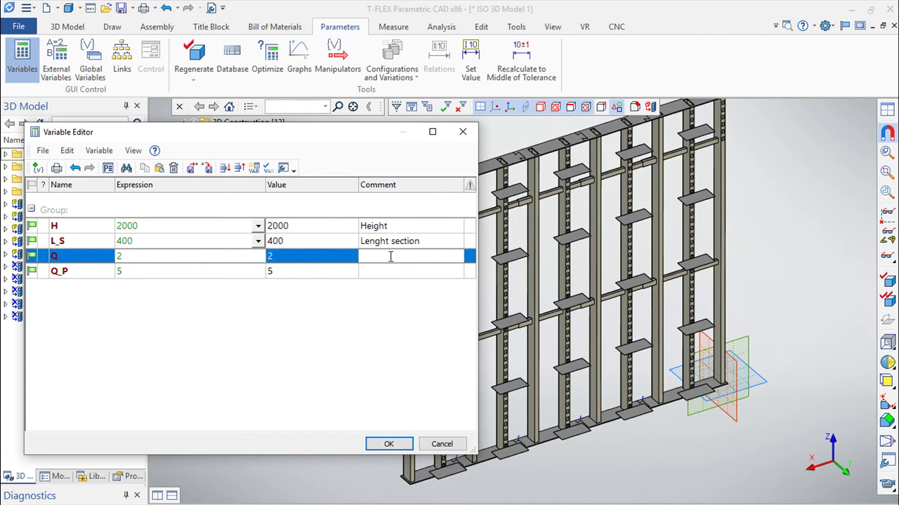
type("Quantity section")
left_click(389, 272)
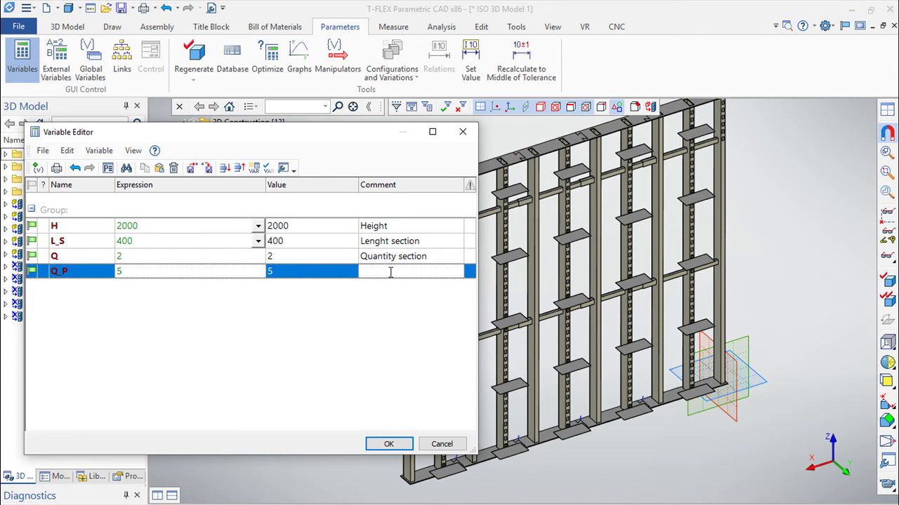
type("Quantity shelf")
left_click(379, 331)
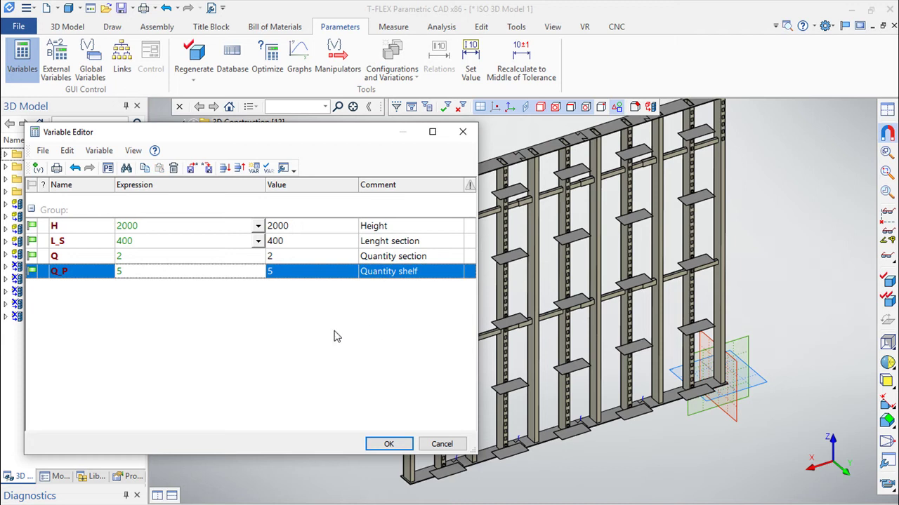
- Create a new variable S with the expression 50*N
left_click(38, 168)
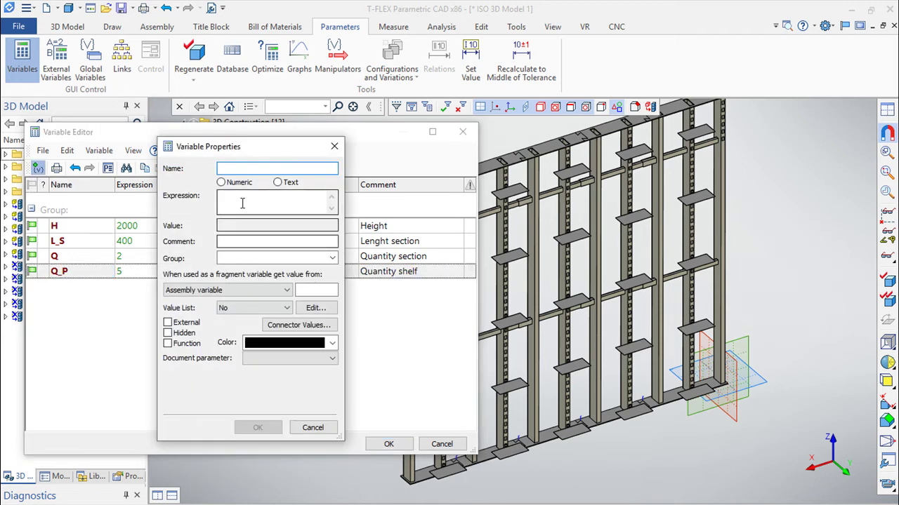
left_click_drag(248, 151, 349, 181)
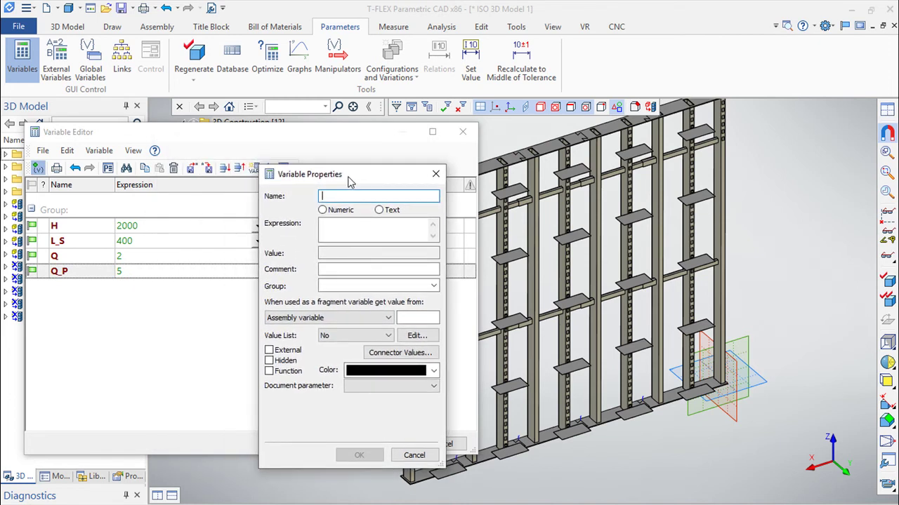
type("S")
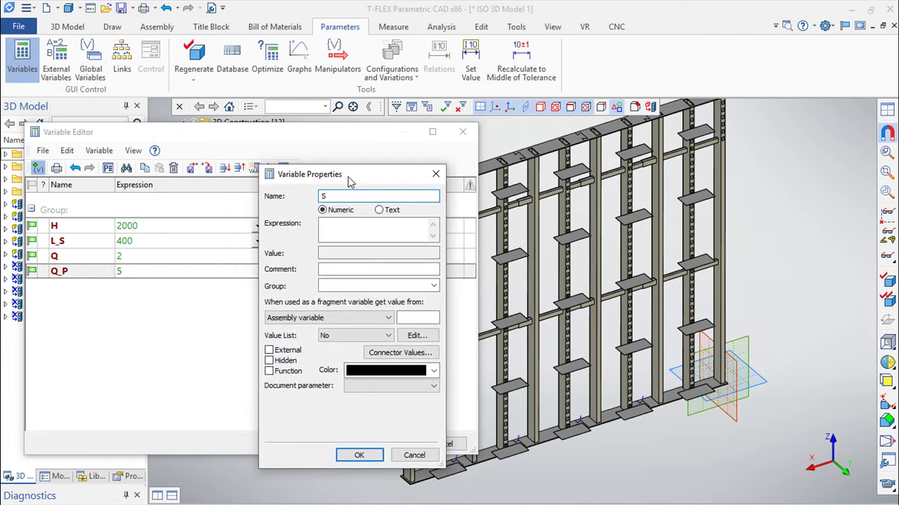
left_click(330, 223)
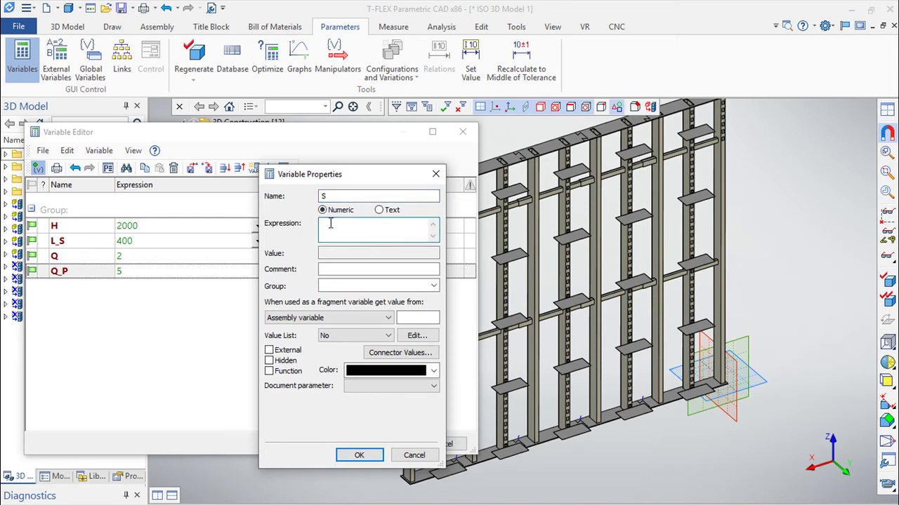
type("50")
type("*")
type("N")
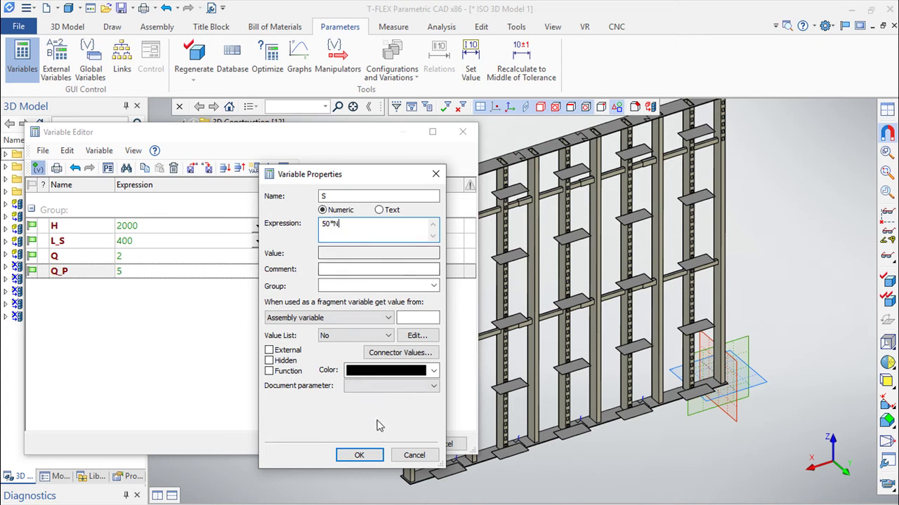
left_click(356, 456)
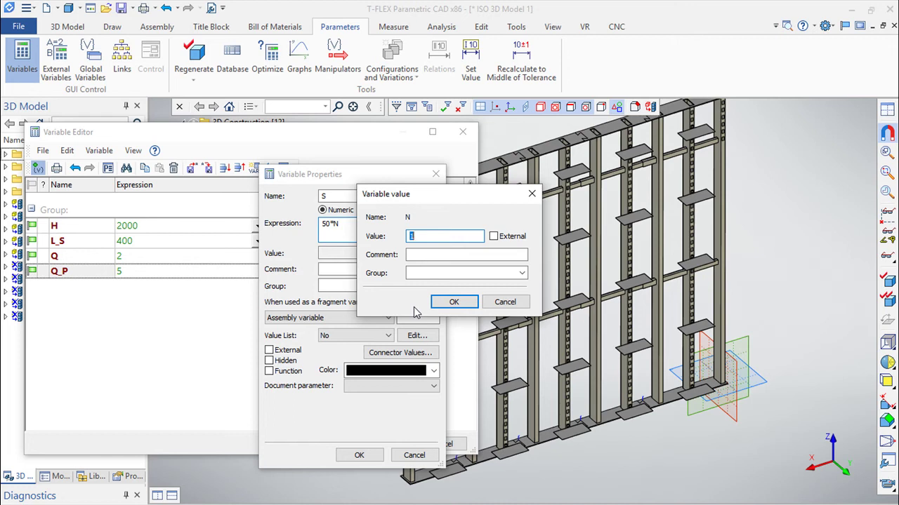
- Define N as ceil(((Nmax-0)/(Q_P-1))-1) and Nmax as ceil((H-75)/50), completing variable S
type("cei")
type("l")
type("(((Nmax")
type("-0)/")
type("(Q_P")
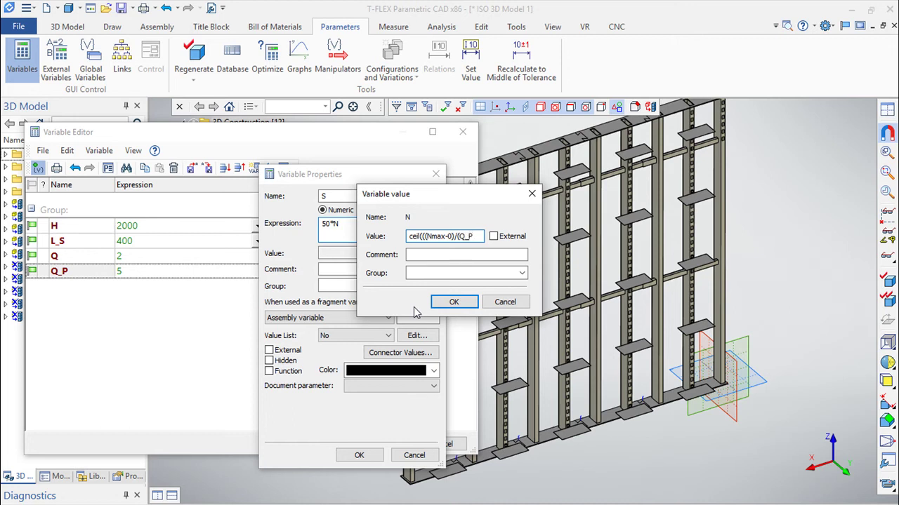
type("-1))")
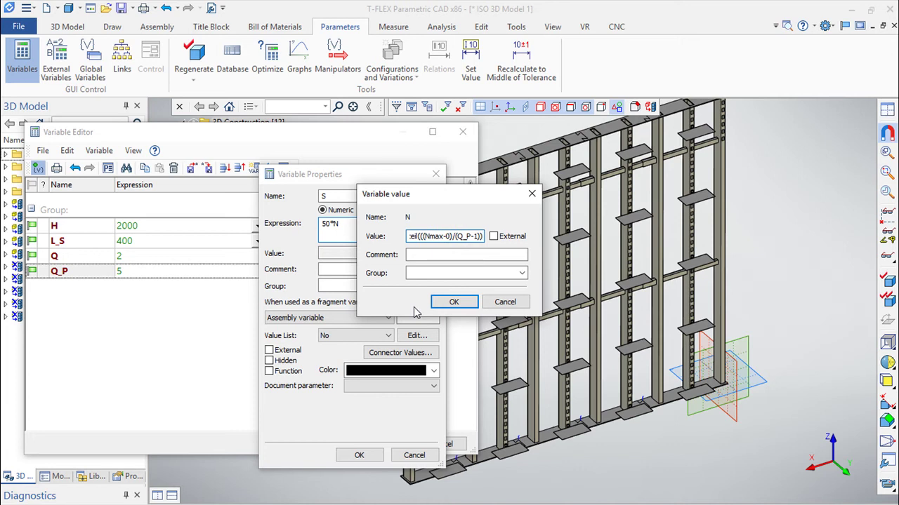
type("-1")
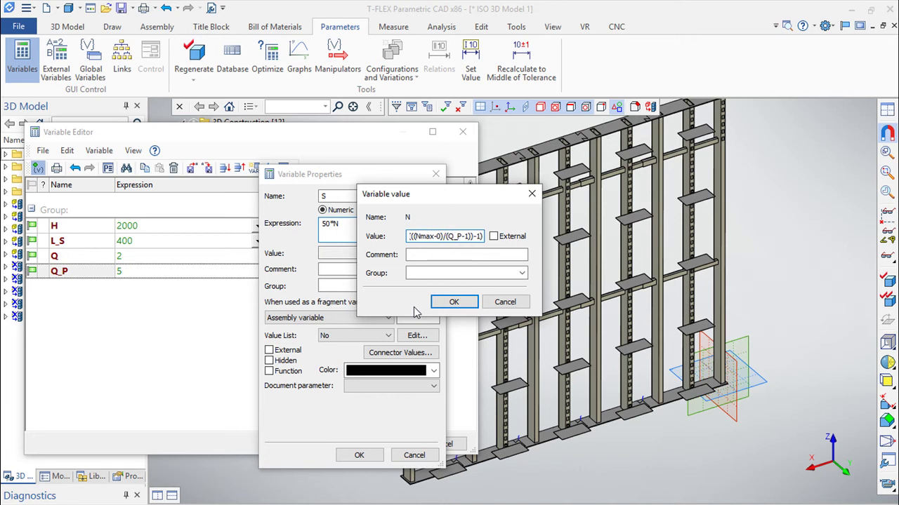
left_click(448, 303)
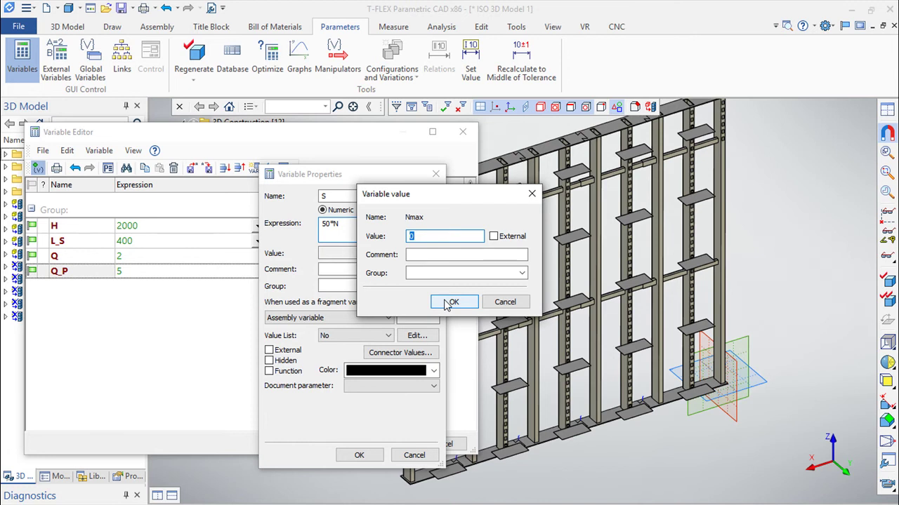
type("ceil")
type("((")
type("H-")
type("75")
type(")")
type("/50)")
left_click(451, 303)
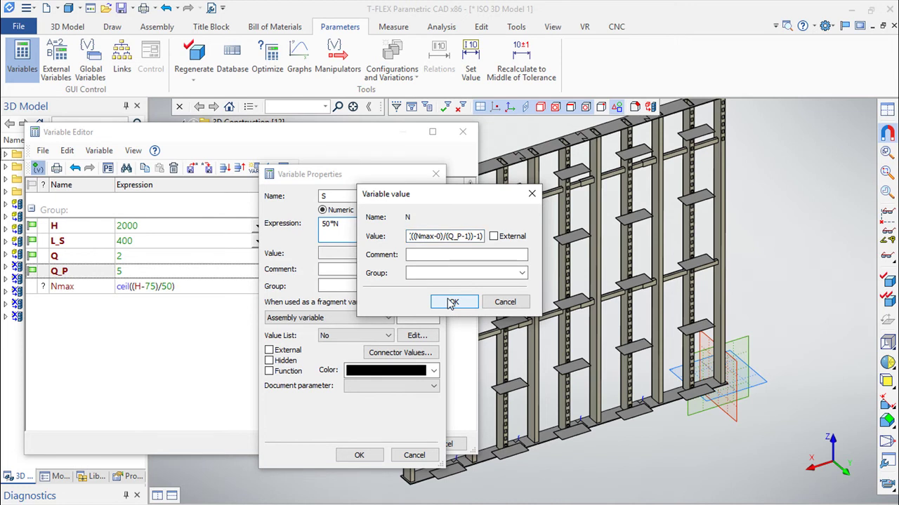
left_click(453, 302)
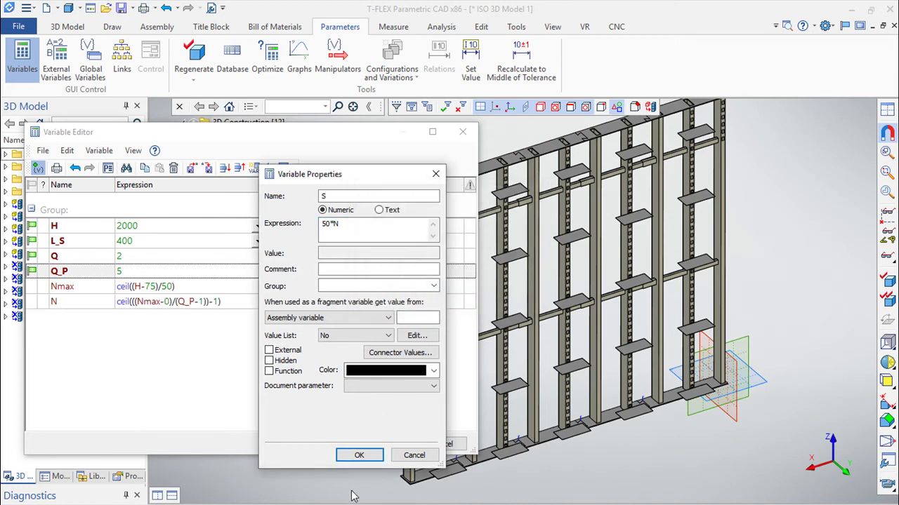
left_click(358, 455)
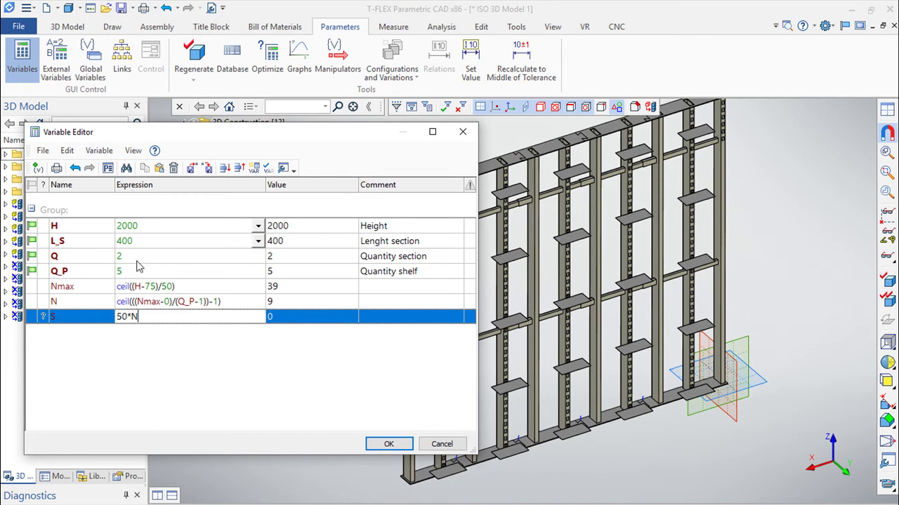
- Add a new variable NN with the expression N==0?Nmax:N
left_click(38, 169)
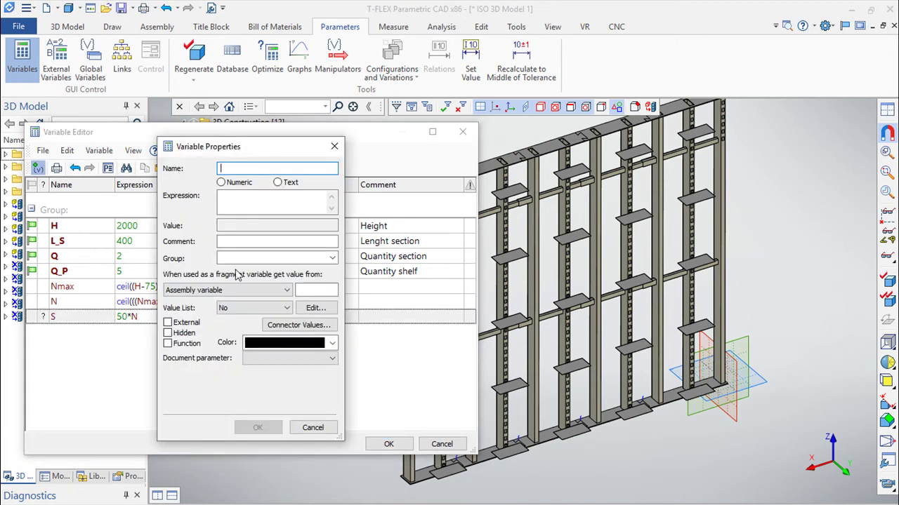
type("NN")
left_click(231, 197)
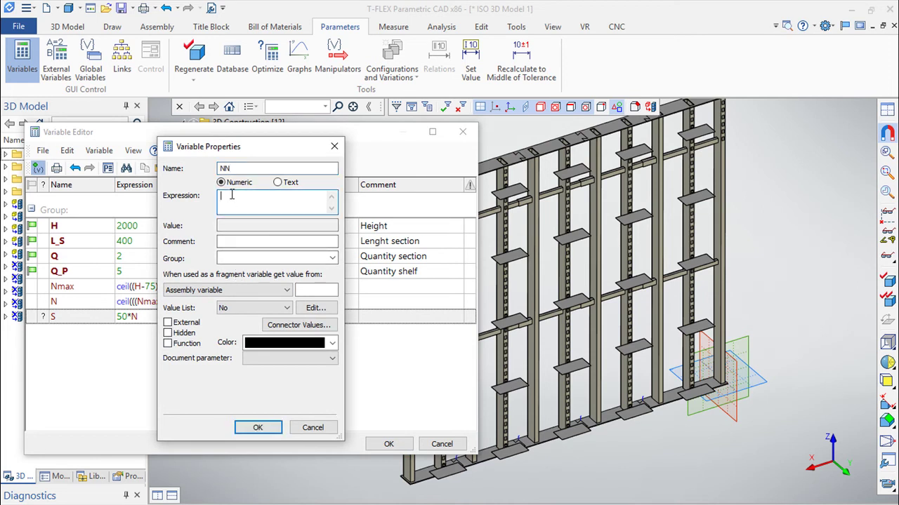
type("N")
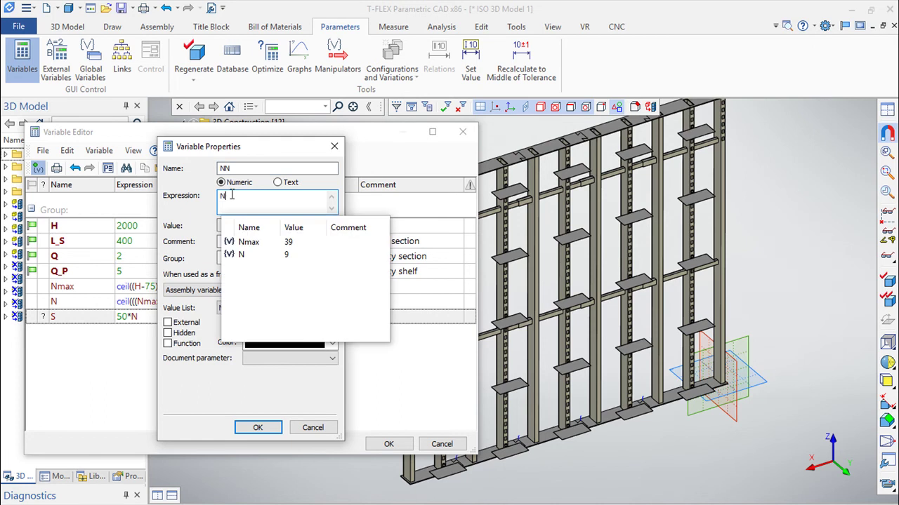
type("==0?")
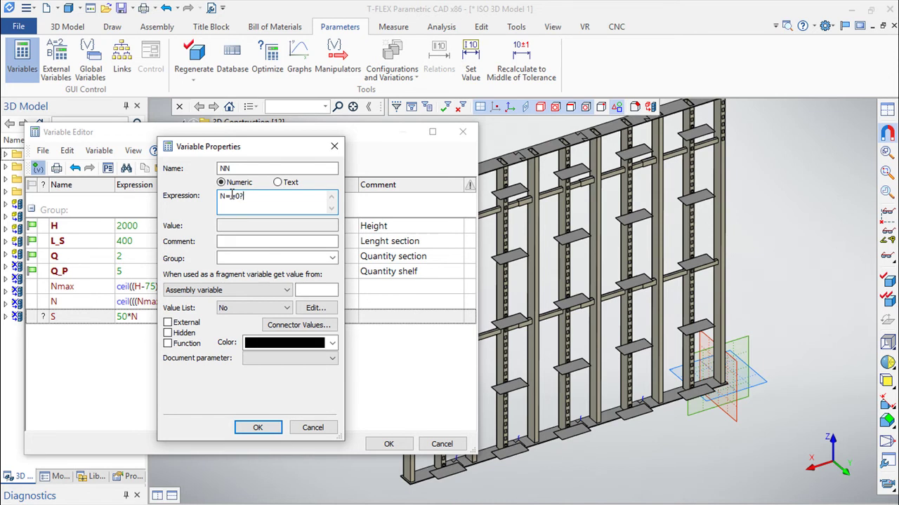
type("Nmax")
type(":N")
left_click(258, 427)
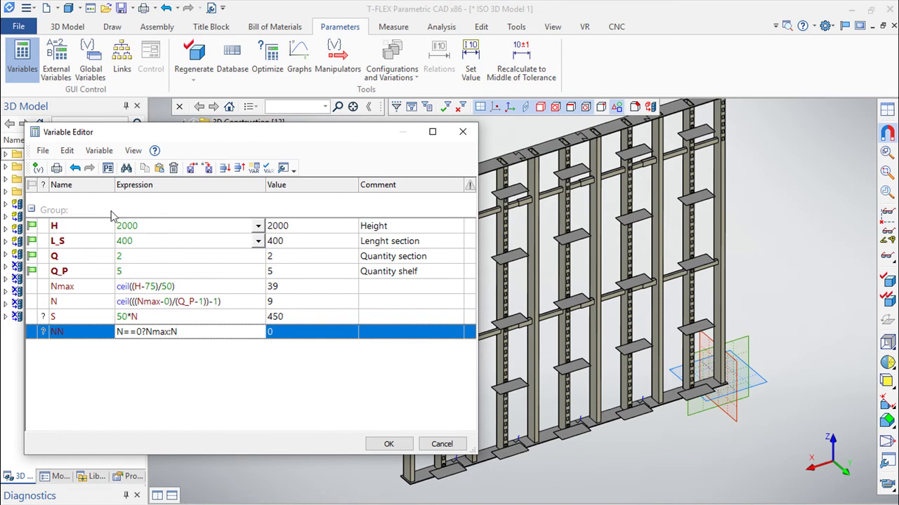
- Add a new variable Q3 with the expression Q==2?0:(Q-2)
left_click(38, 169)
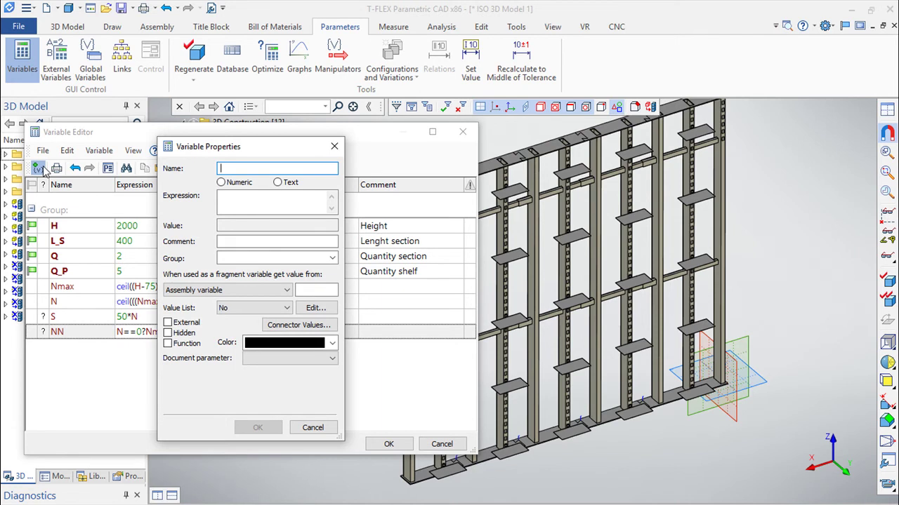
type("Q3")
left_click(243, 196)
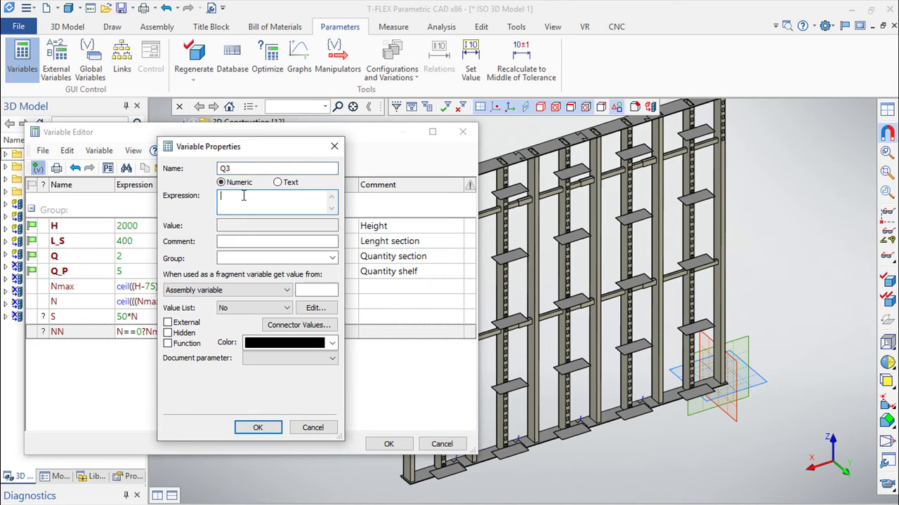
type("Q")
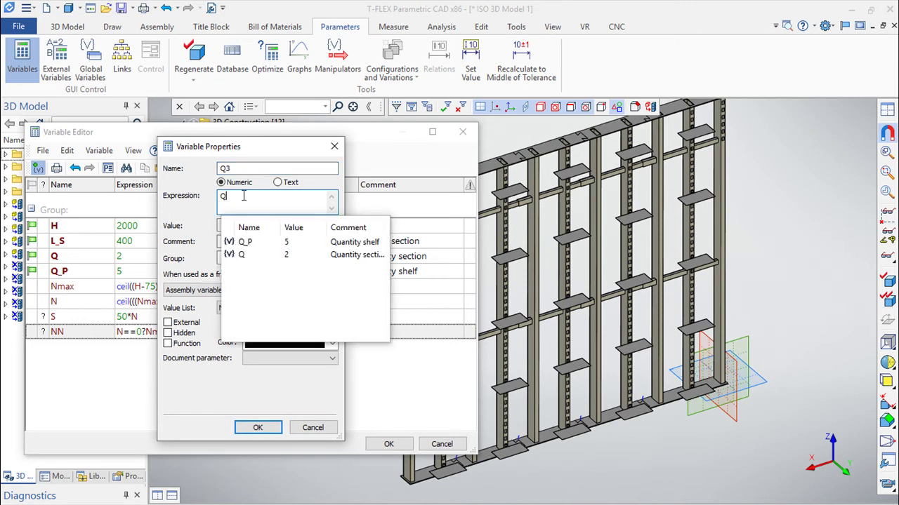
type("==")
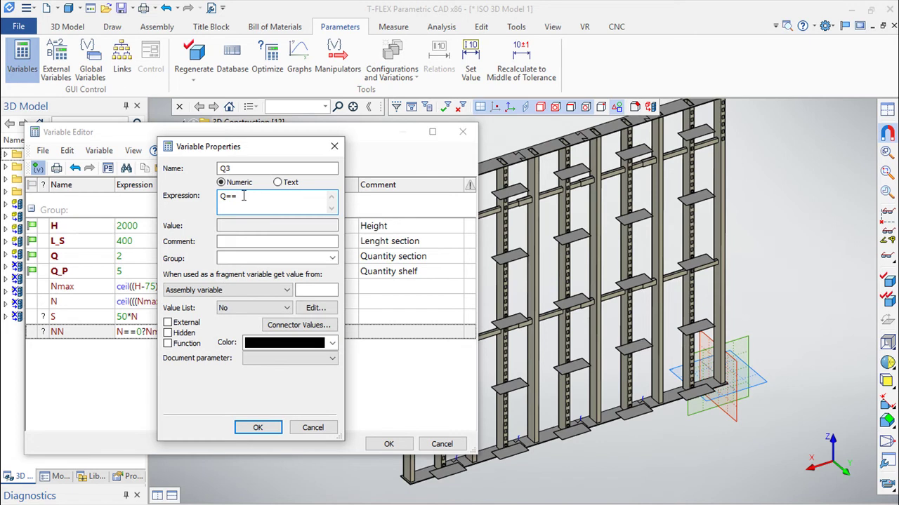
type("2")
type("?0:")
type("(Q-2)")
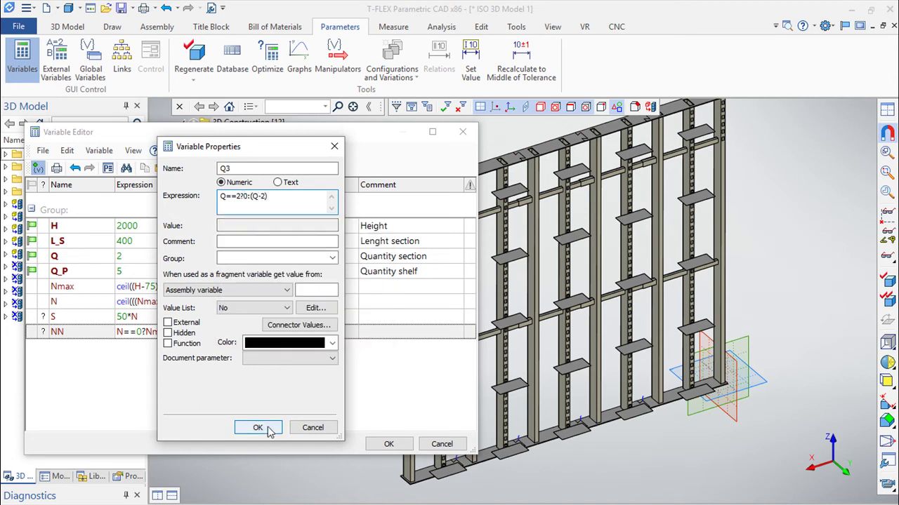
left_click(257, 428)
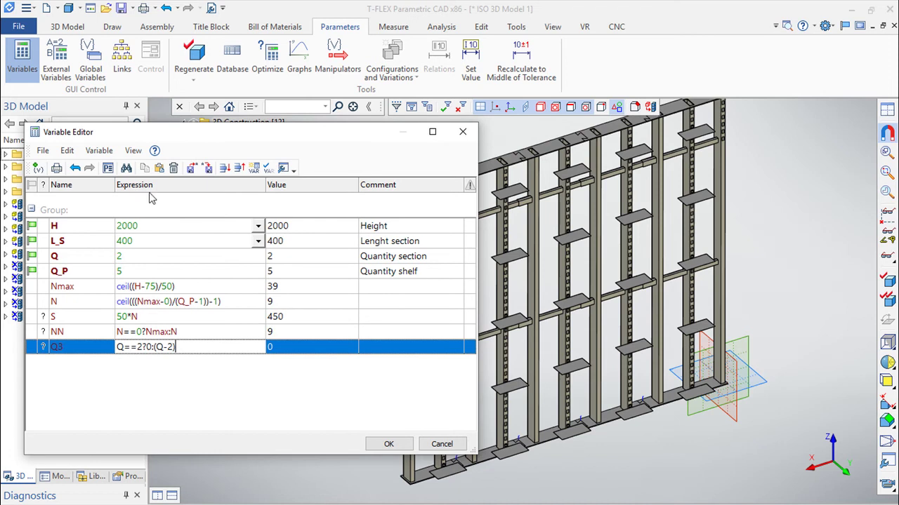
- Add a new variable Q1 with the expression Q==1?1:0
left_click(38, 169)
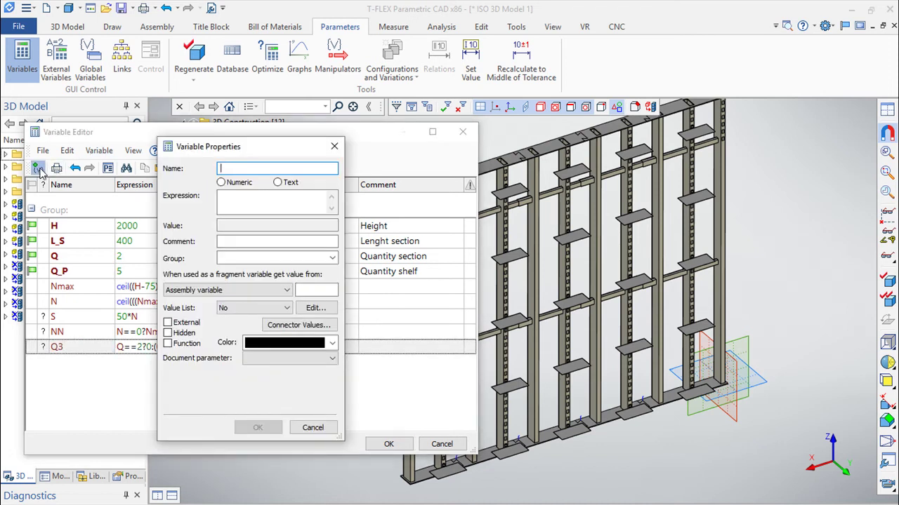
type("Q")
type("1")
left_click(221, 198)
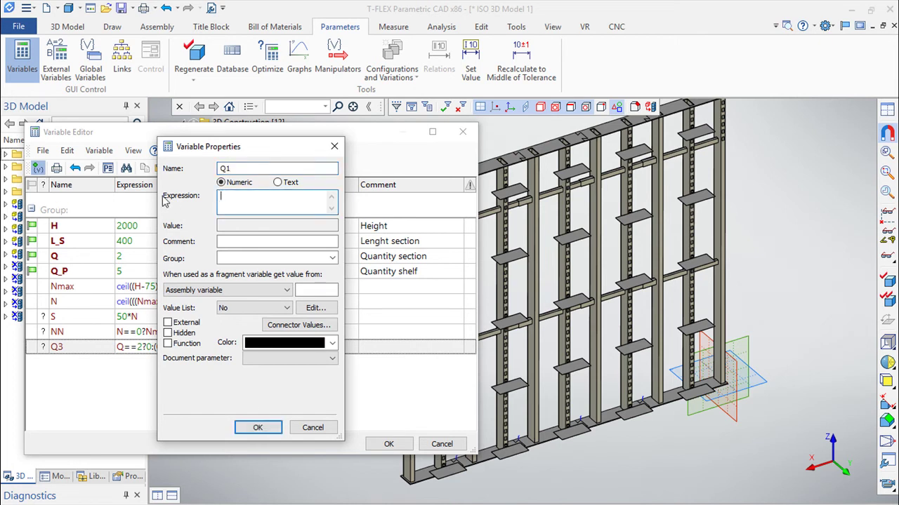
type("Q")
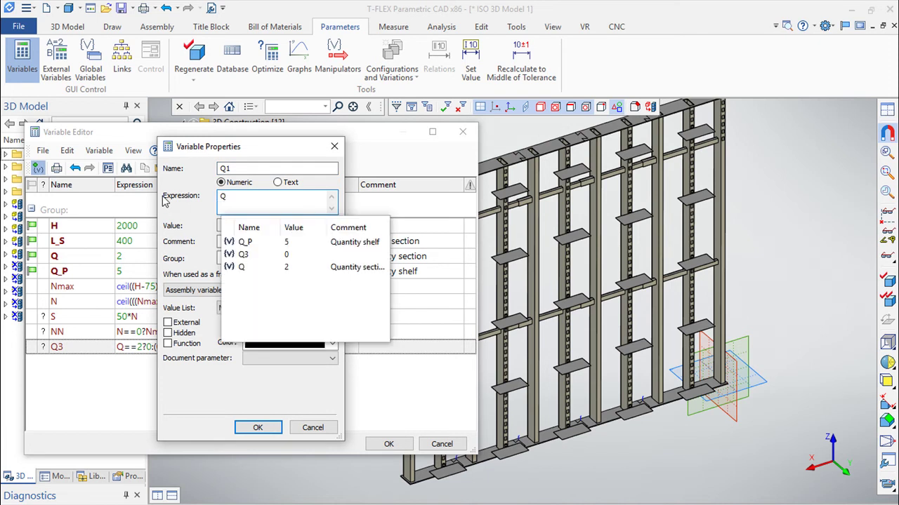
type("=")
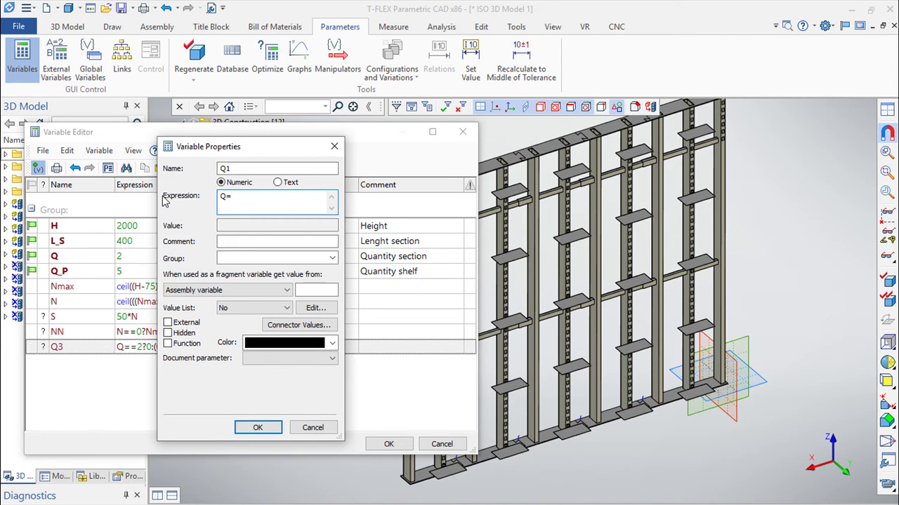
type("=")
type("1")
type("?1")
type(":0")
key("Return")
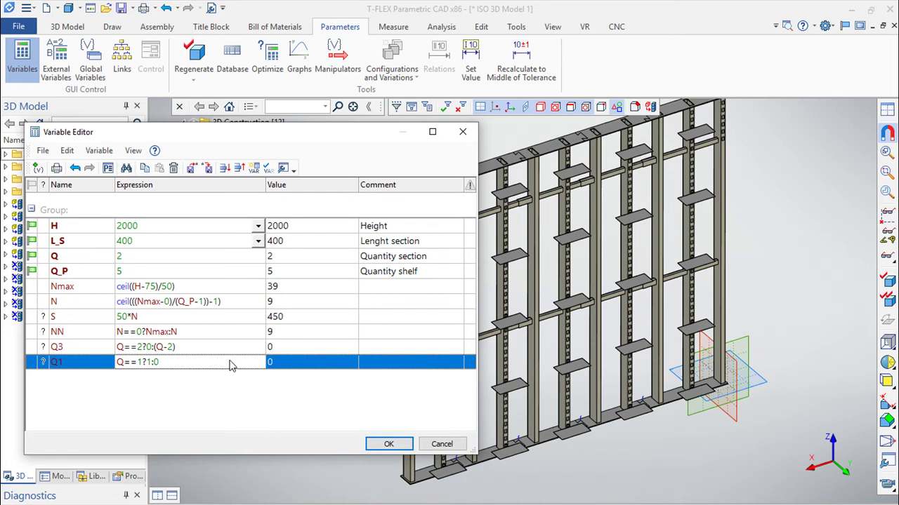
- Comment N as 'Opening between' and S as 'Step shelf', then close the variable editor
left_click(393, 304)
type("Opening")
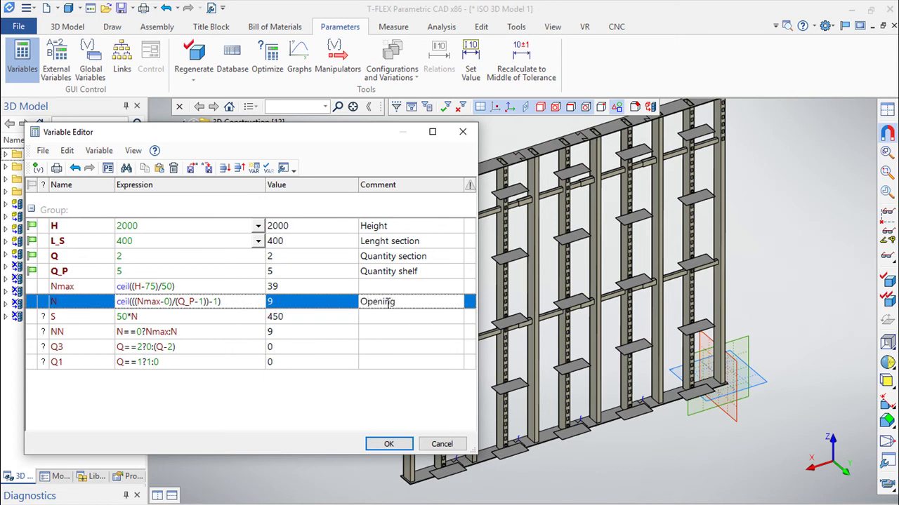
type("betwe")
left_click(385, 323)
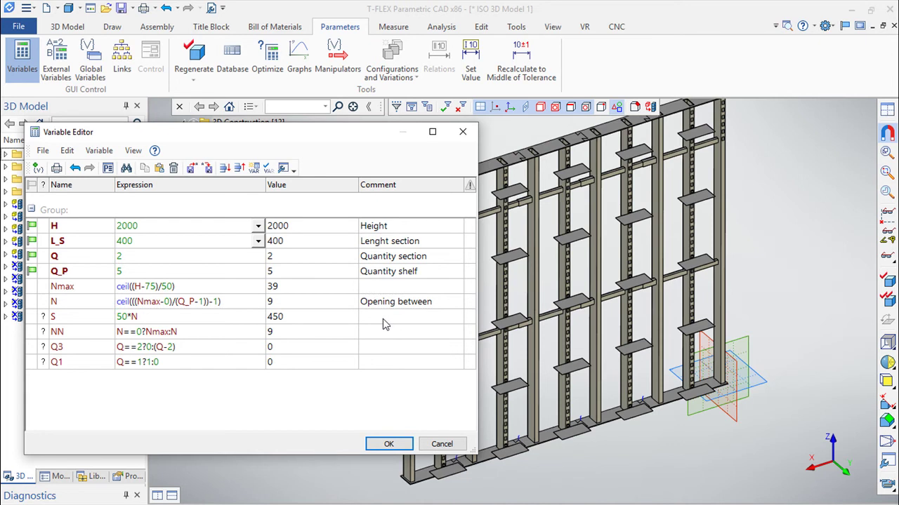
left_click(383, 321)
type("Step")
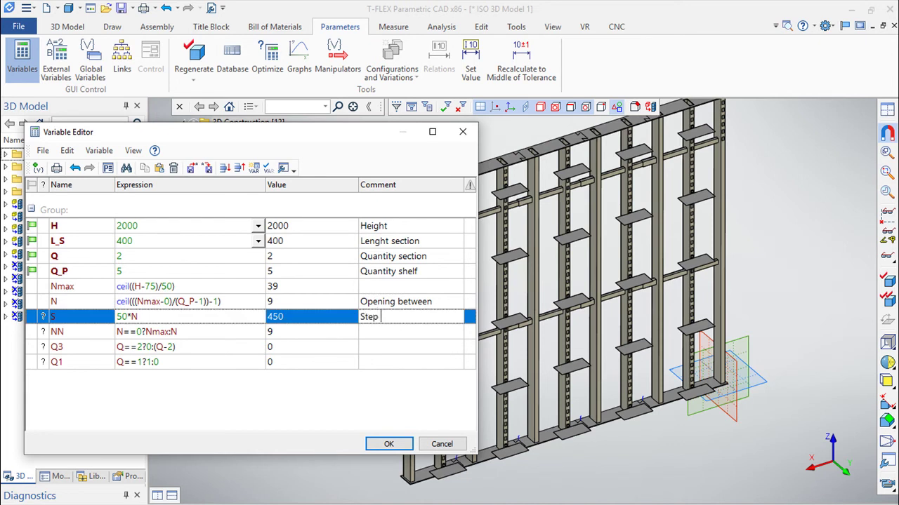
type("shelf")
left_click(390, 446)
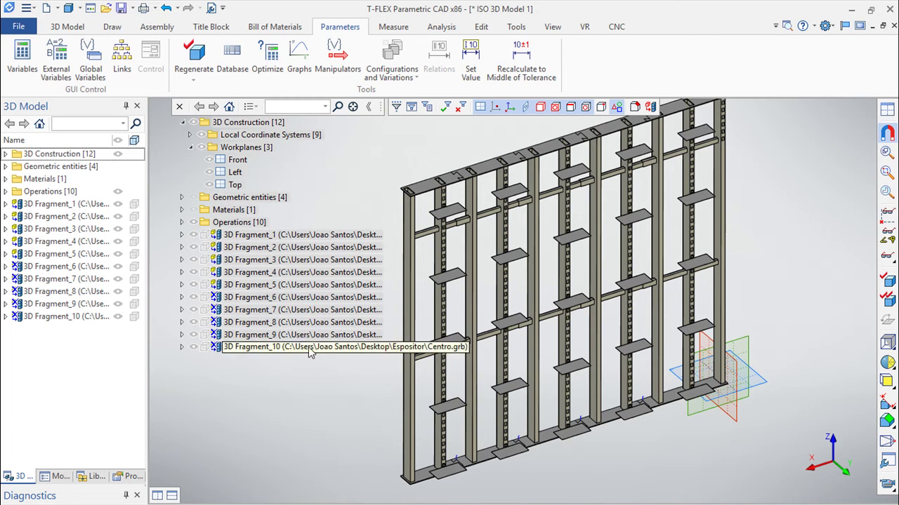
- Zoom out and pan to reframe the whole shelving wall in the 3D view
scroll(347, 413, "down", 2)
mouse_move(730, 405)
middle_mouse_down()
mouse_move(721, 414)
mouse_move(577, 417)
middle_mouse_up()
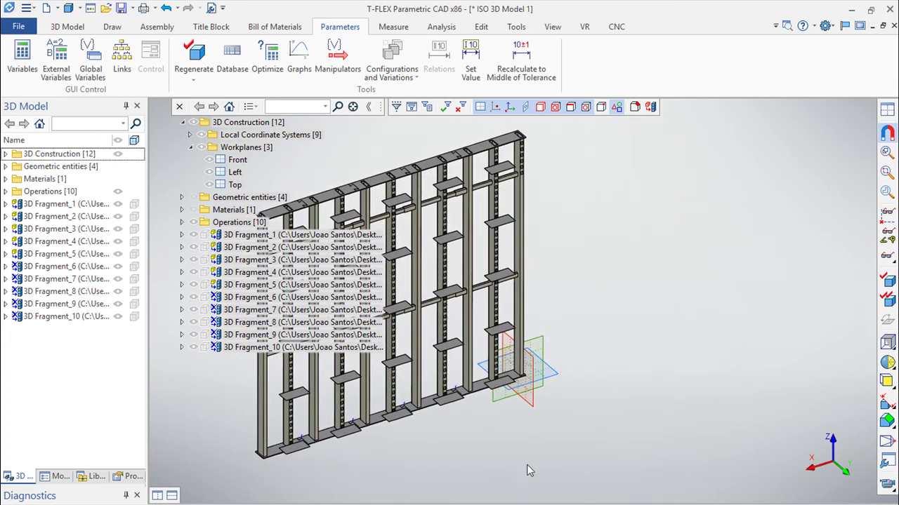
- Show an empty 2D drawing sheet beside the 3D model and start a new title block
left_click(156, 497)
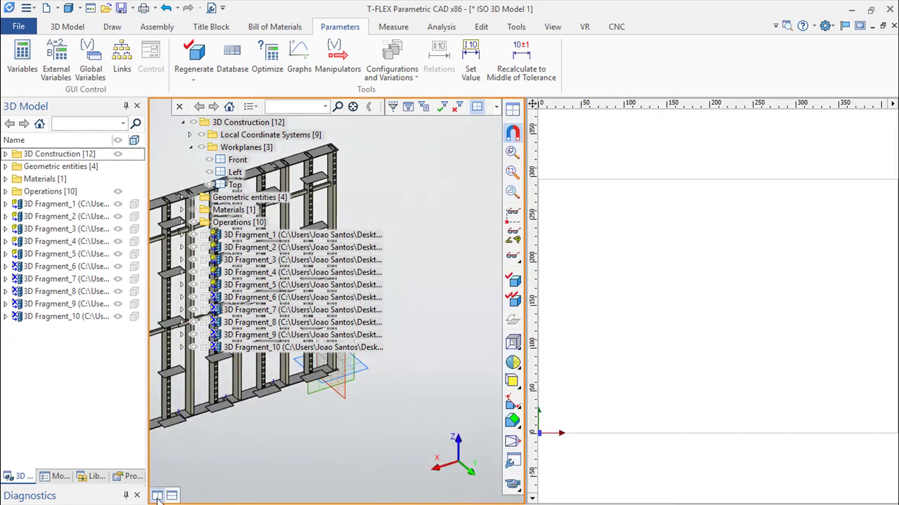
middle_click_drag(349, 435, 386, 457)
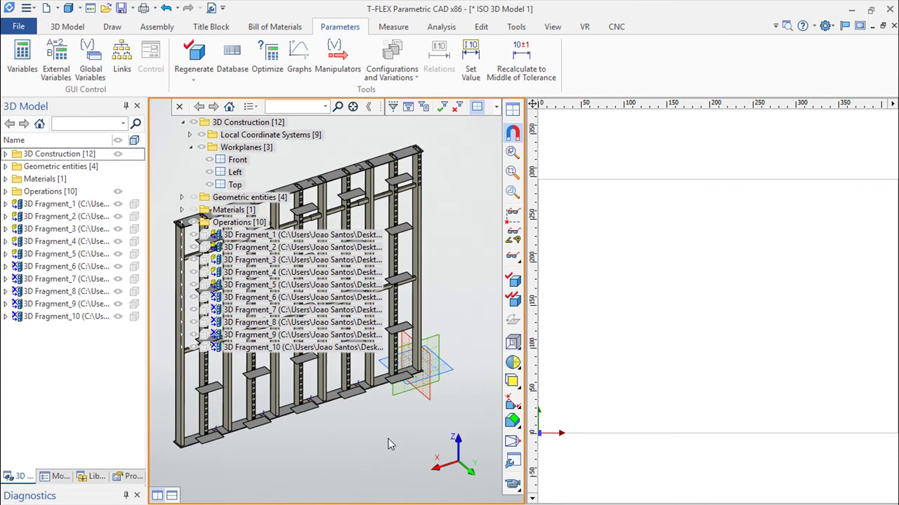
left_click_drag(527, 344, 427, 341)
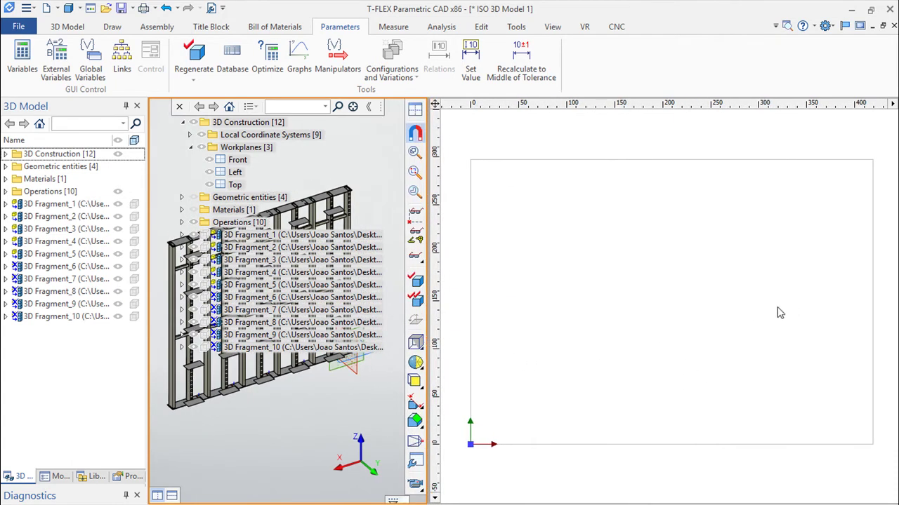
left_click(779, 314)
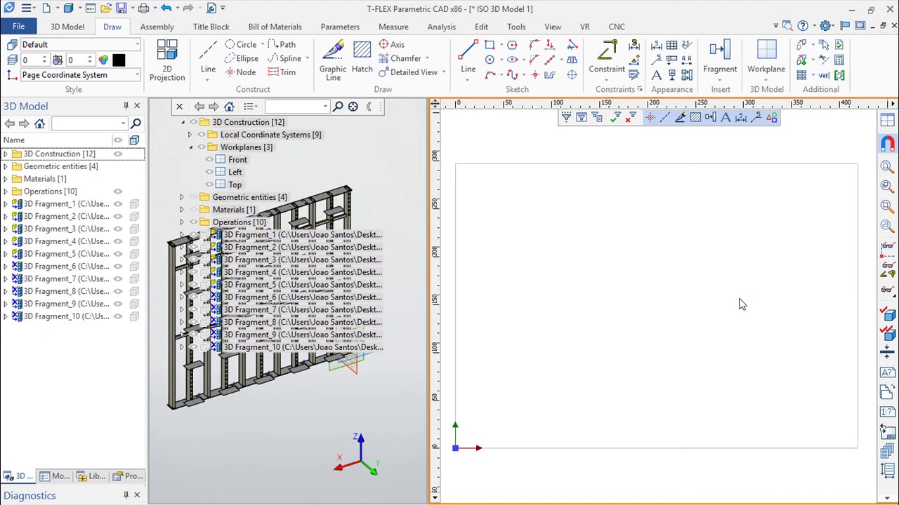
left_click(213, 29)
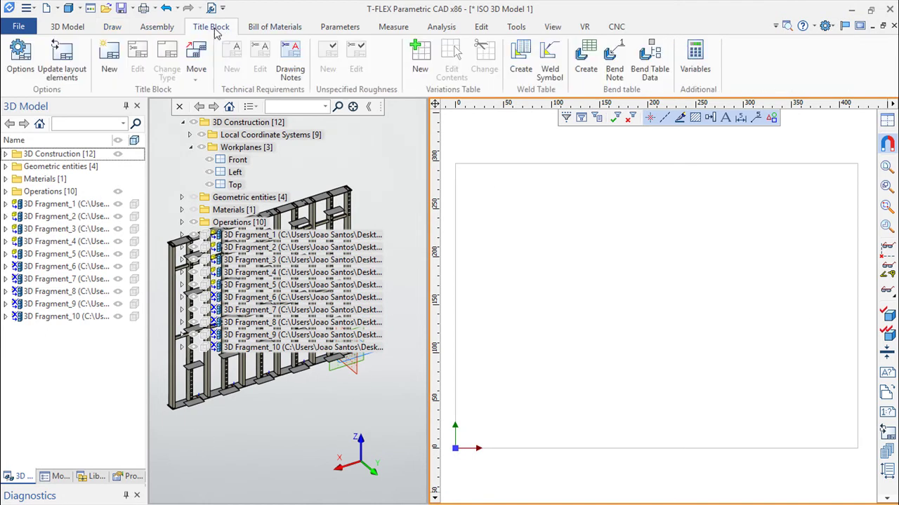
left_click(108, 61)
- Insert the ISO 7200 title block and enter the title Assembly Shelf
left_click(344, 244)
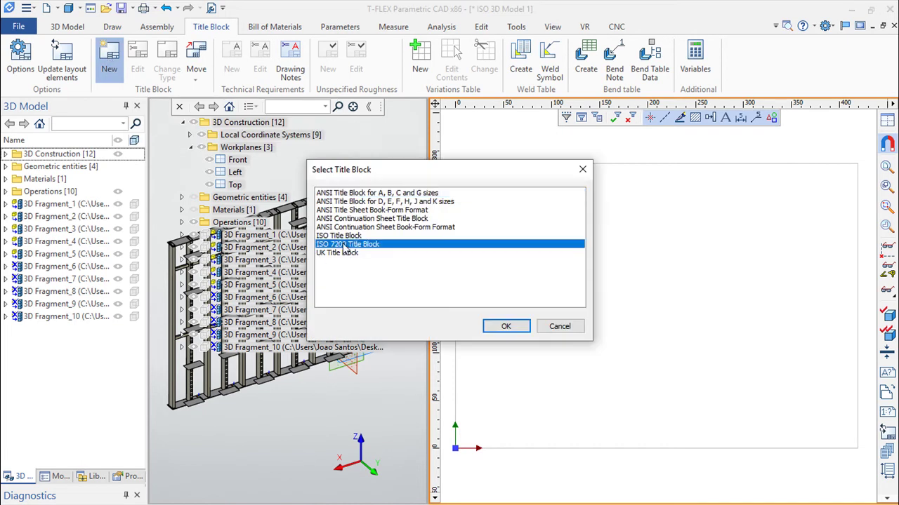
left_click(495, 327)
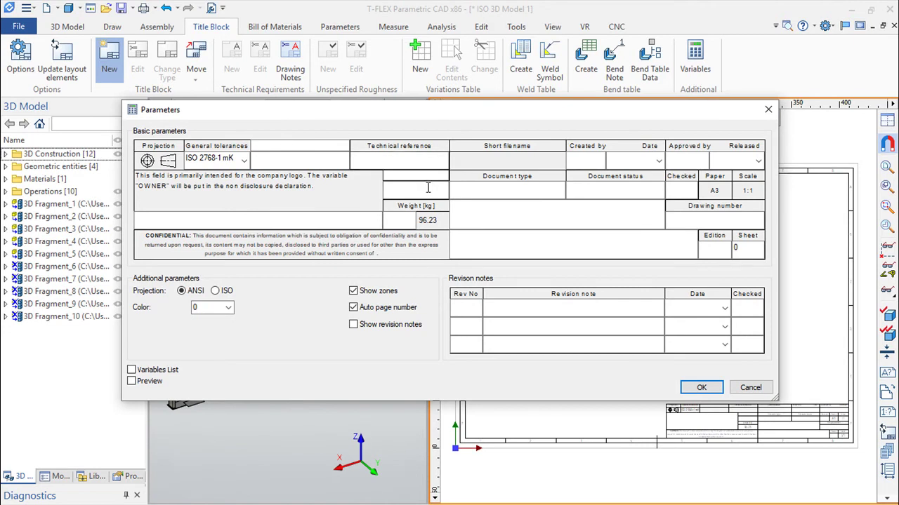
left_click(503, 210)
type("Assembly Shelf")
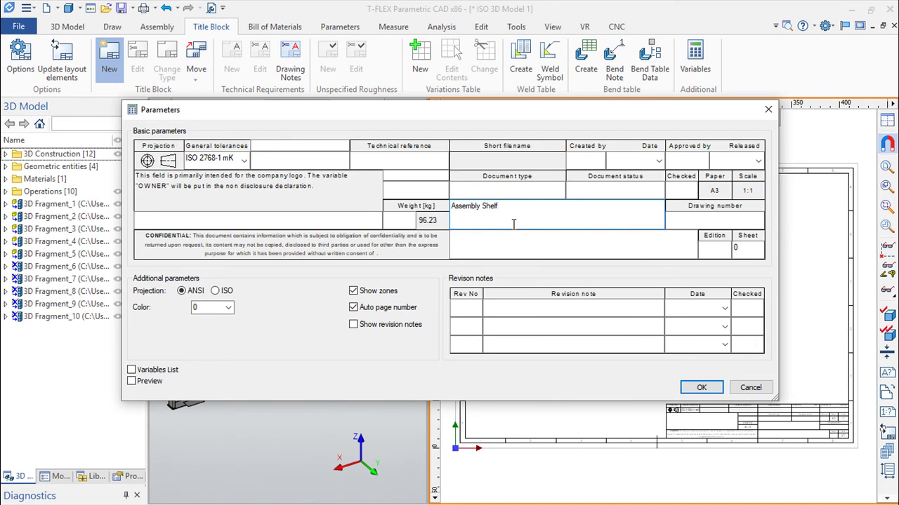
- Fill revision 1 ('First Assembly Drawing', 22 May 2019), drawing number 1 and ISO projection
left_click(479, 310)
key("Tab")
type("First Assembly Drawing")
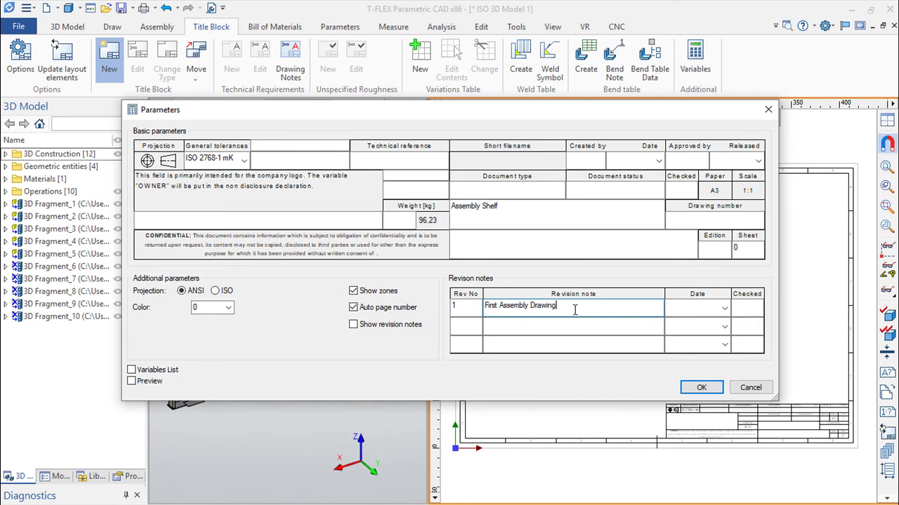
left_click(724, 309)
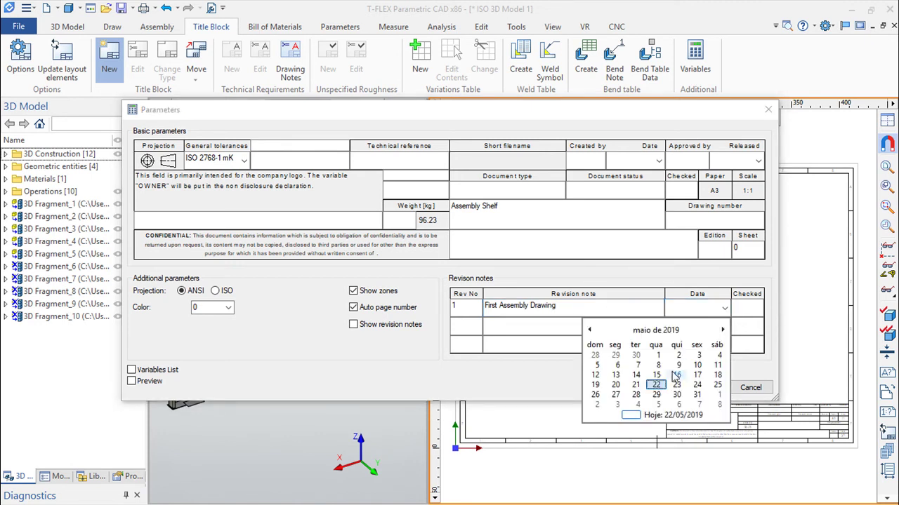
left_click(658, 387)
left_click(748, 309)
type("CADsoft")
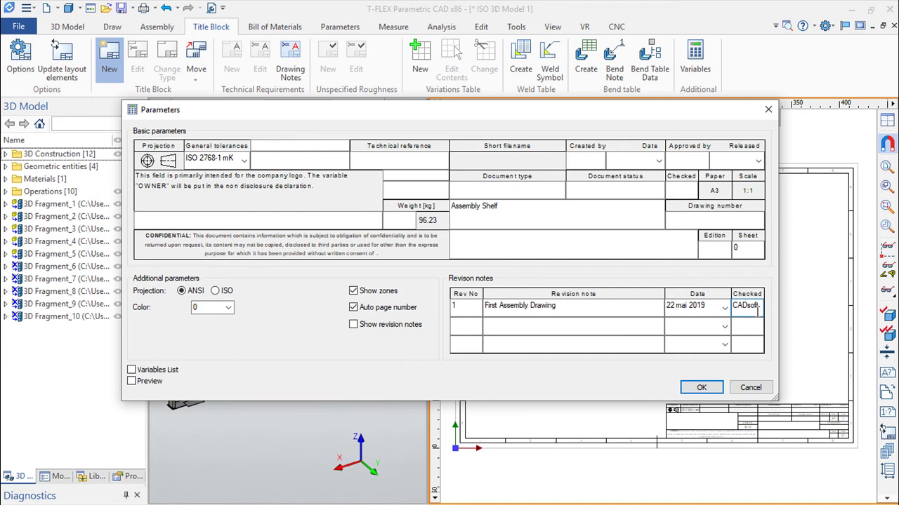
left_click(709, 222)
type("1")
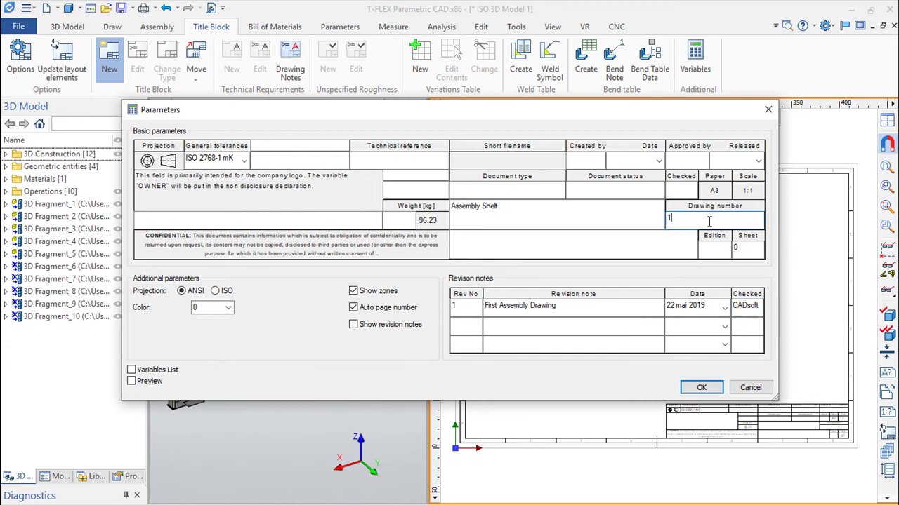
left_click(215, 291)
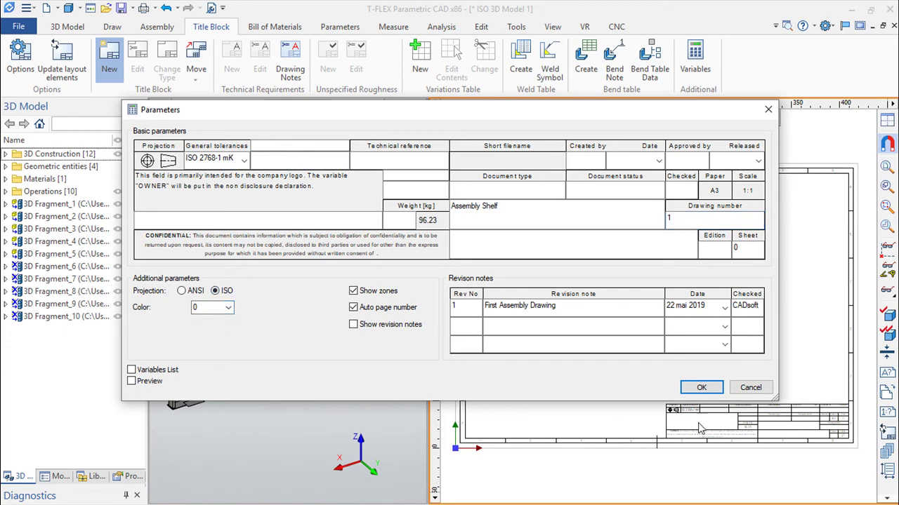
- Apply the title block data so 'Assembly Shelf' and 96.23 kg show on the sheet
left_click(701, 388)
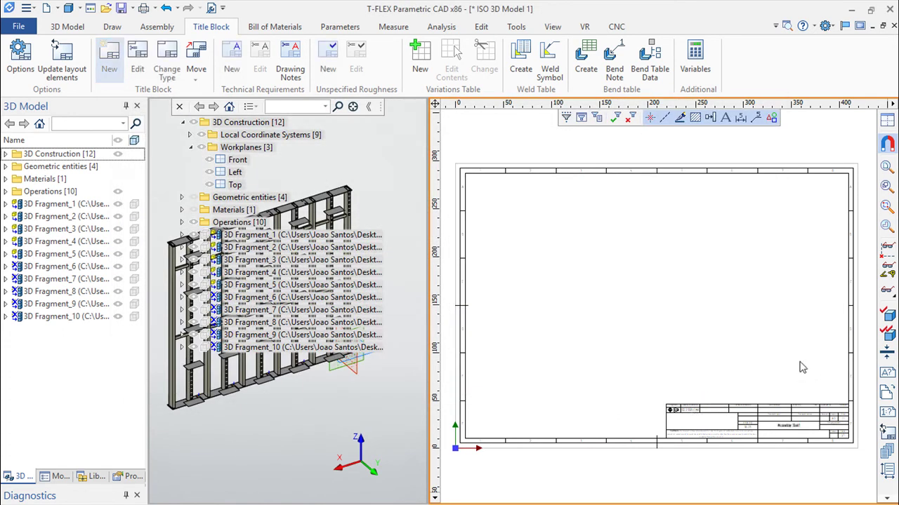
scroll(715, 267, "up", 2)
scroll(702, 337, "up", 2)
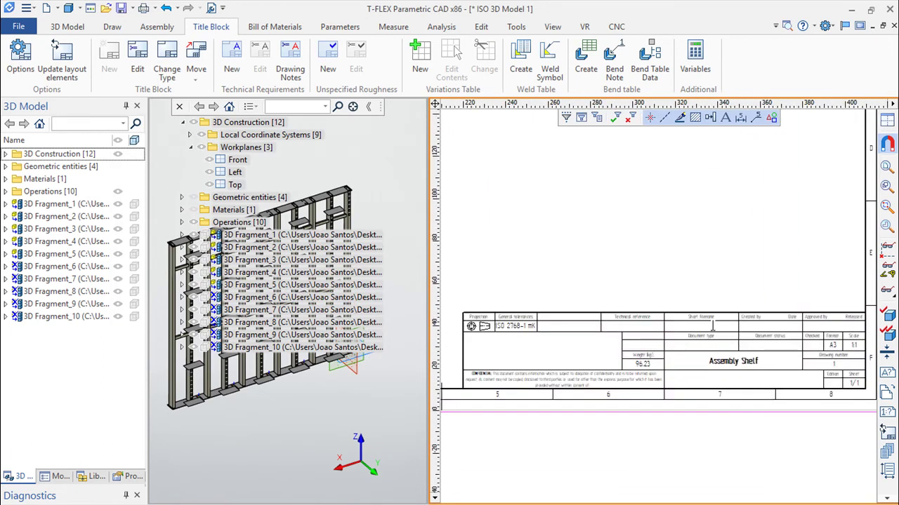
scroll(712, 326, "up", 2)
mouse_move(734, 326)
middle_mouse_down()
mouse_move(580, 270)
mouse_move(715, 295)
middle_mouse_up()
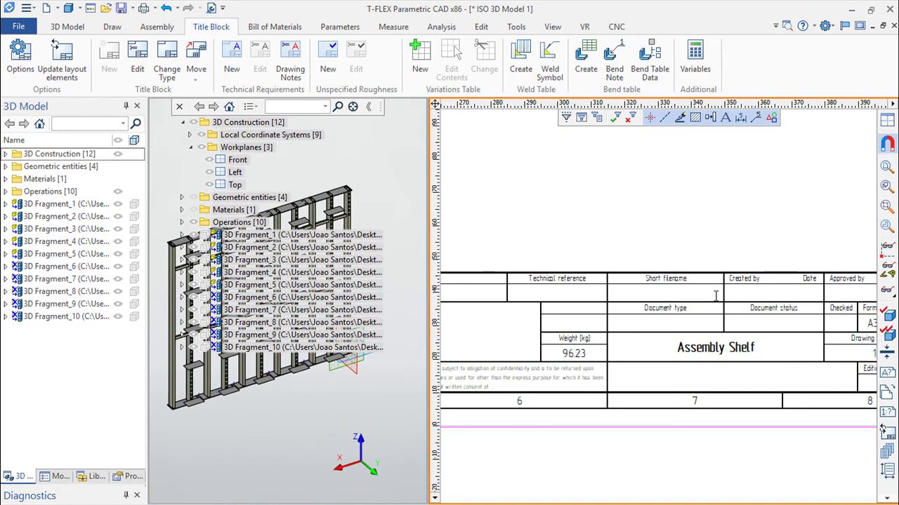
- Center the whole drawing sheet in view and bring up the Bill of Materials tools
scroll(716, 297, "down", 1)
scroll(695, 297, "down", 1)
scroll(664, 297, "down", 1)
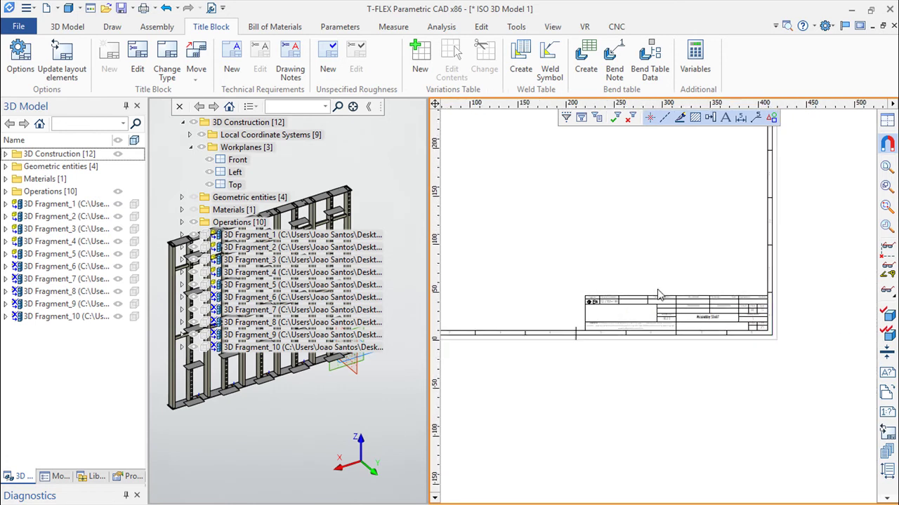
scroll(664, 295, "up", 3)
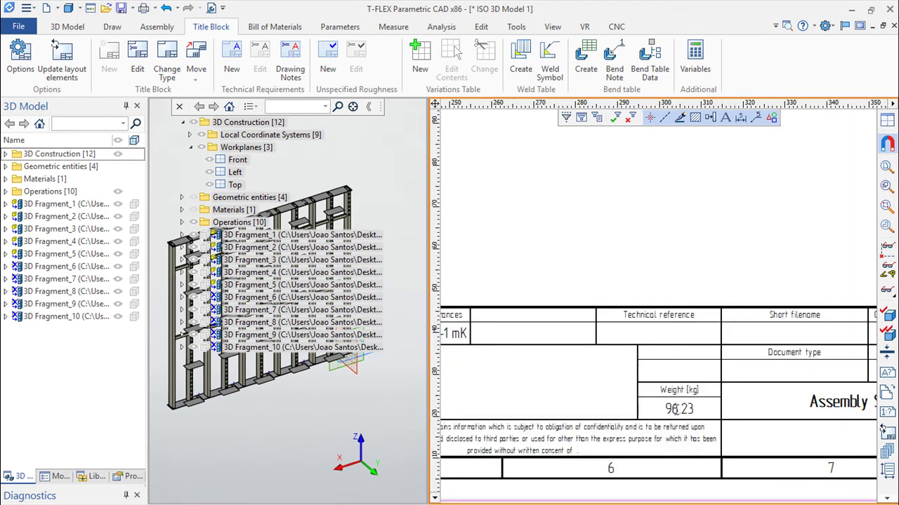
scroll(677, 360, "down", 1)
scroll(677, 359, "down", 1)
scroll(675, 359, "down", 2)
scroll(660, 358, "down", 1)
middle_click_drag(659, 358, 691, 375)
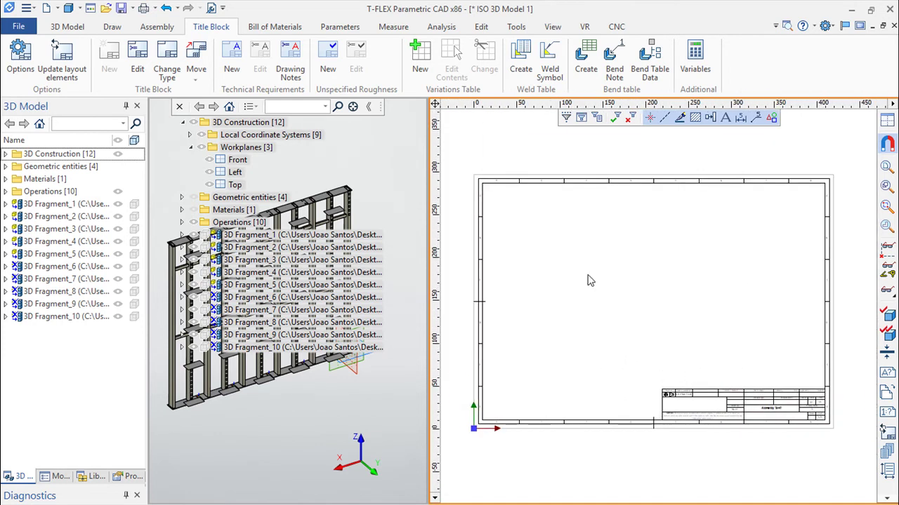
left_click(273, 28)
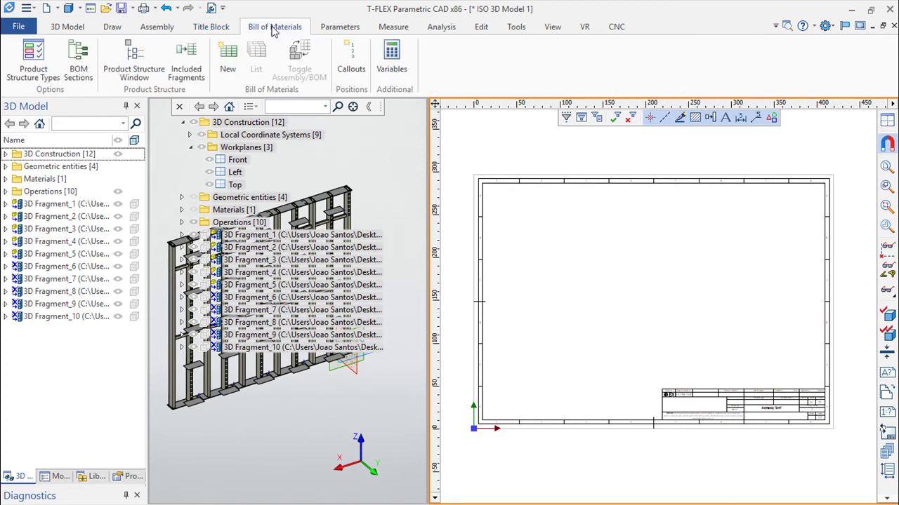
- Open the product structure panel, keeping a flat General BOM structure
left_click(132, 56)
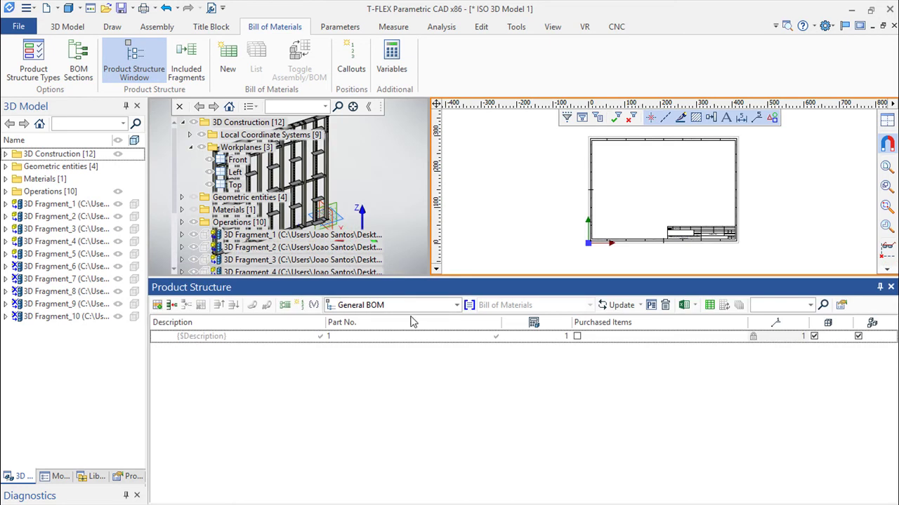
left_click(469, 307)
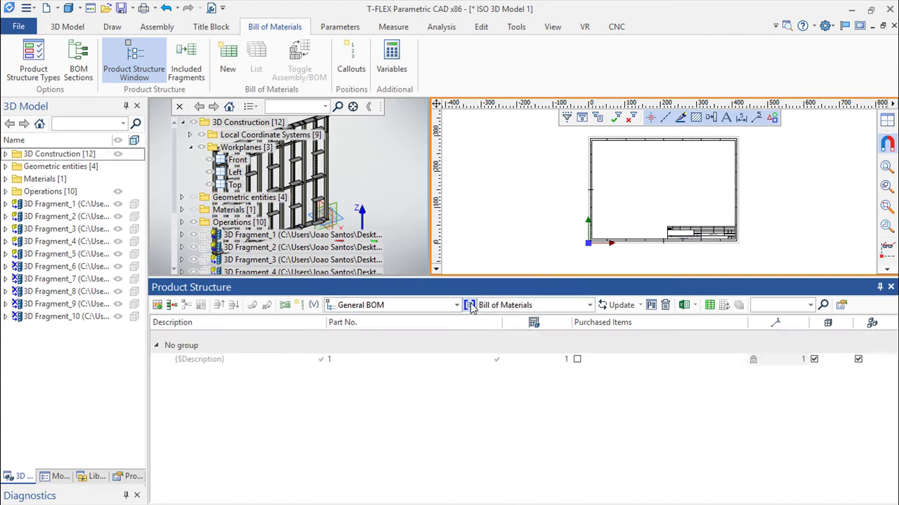
left_click(469, 307)
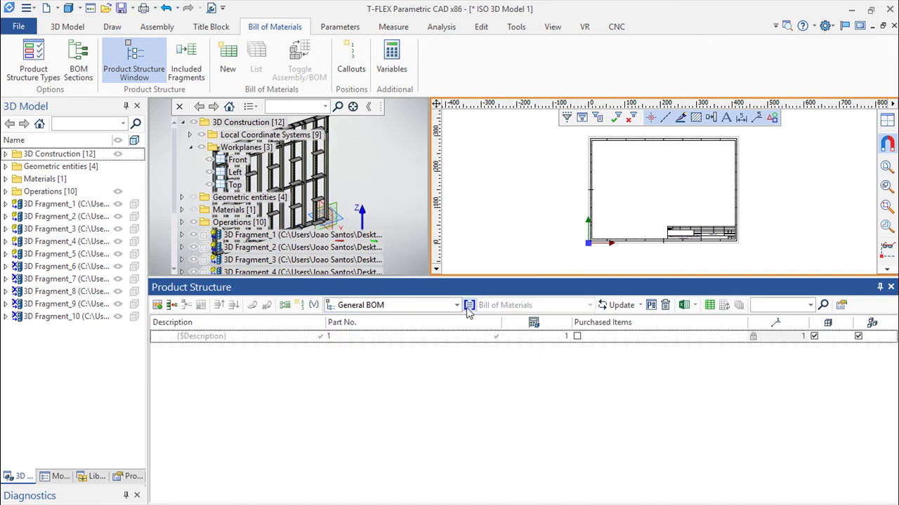
left_click(457, 306)
left_click(457, 306)
- Include all five fragments with embedded elements, update the structure, and open the BOM report settings
left_click(286, 306)
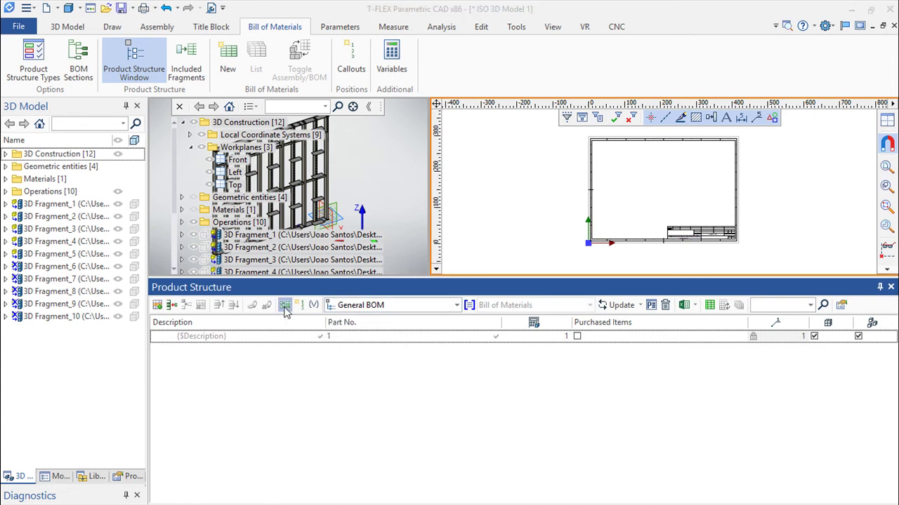
left_click(306, 178)
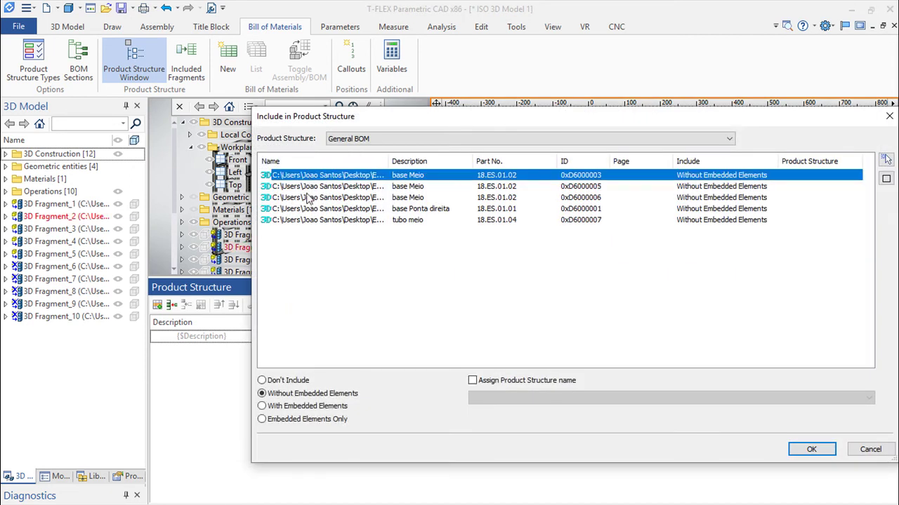
left_click(306, 222, "shift")
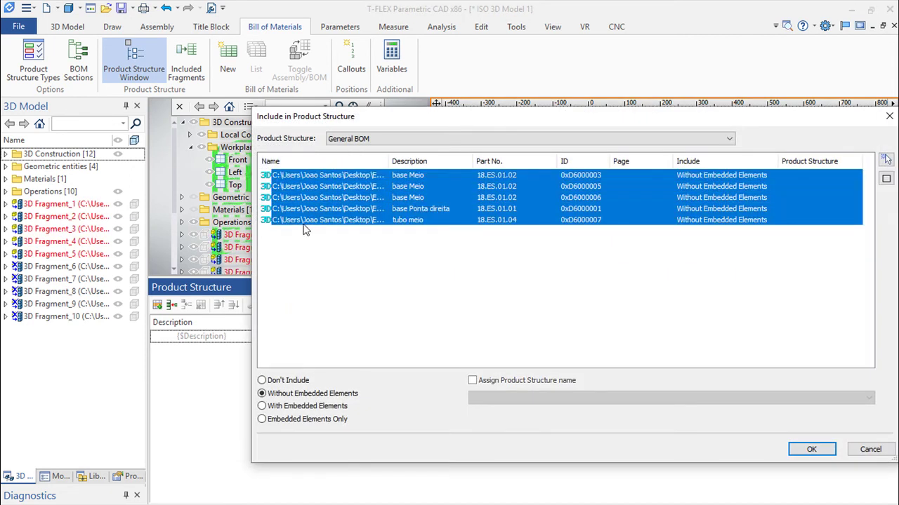
left_click(263, 406)
left_click(810, 451)
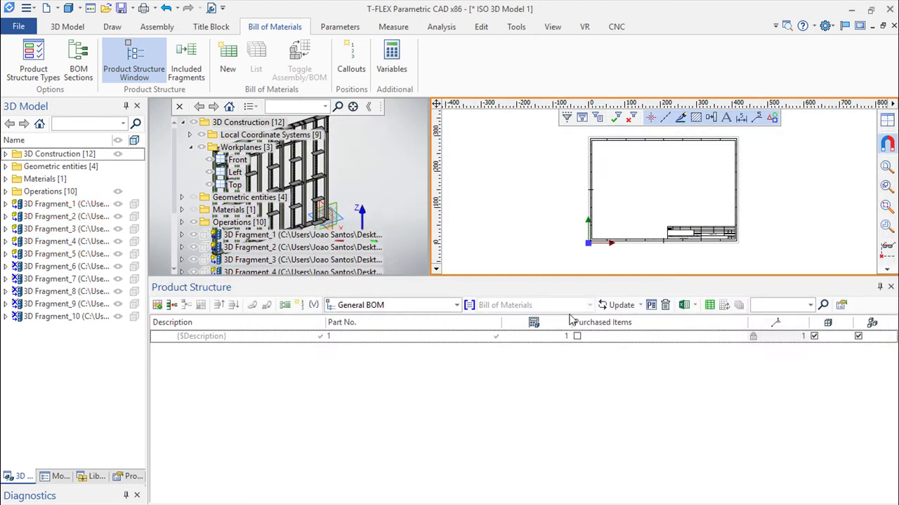
left_click(603, 308)
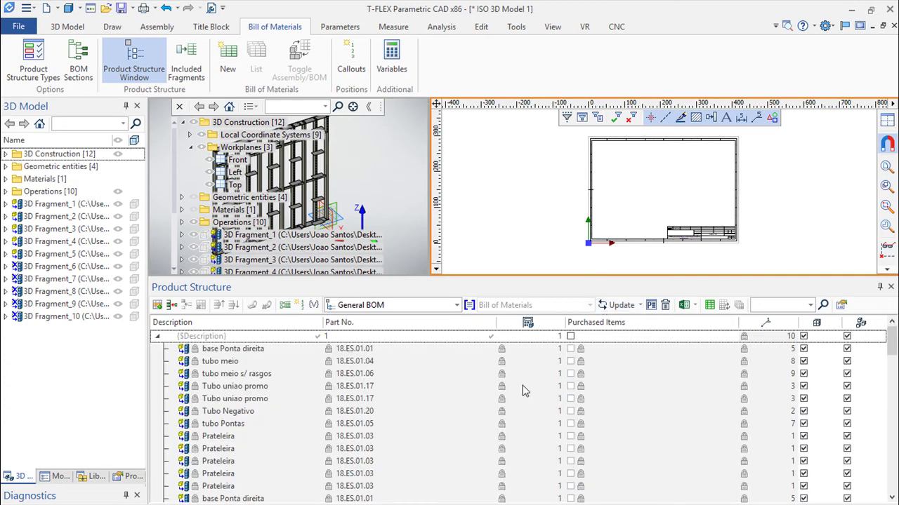
left_click(709, 306)
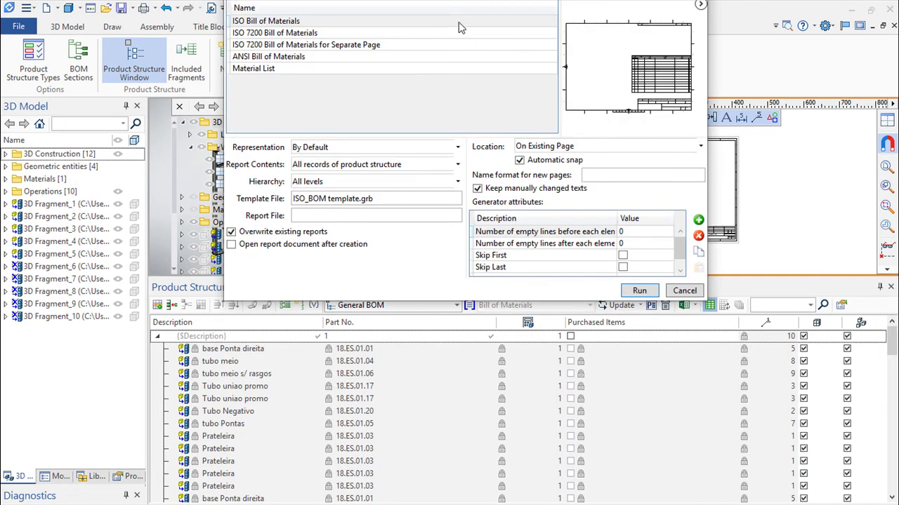
- Generate the nine-part bill of materials on the sheet and close the Product Structure panel
left_click(640, 291)
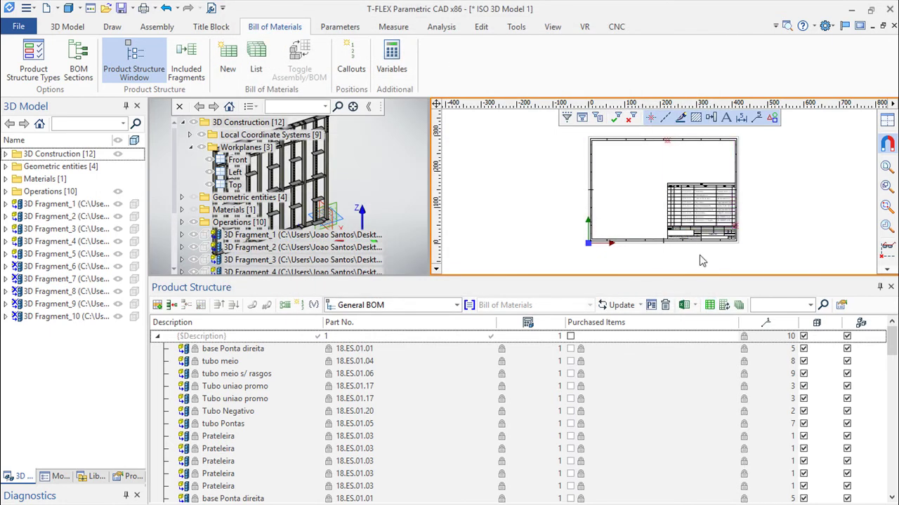
left_click(891, 288)
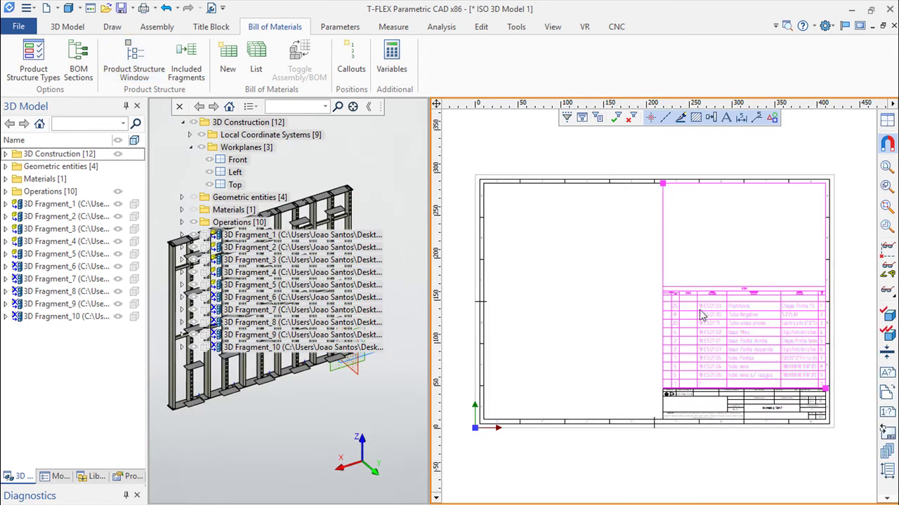
scroll(701, 316, "up", 3)
scroll(706, 330, "up", 2)
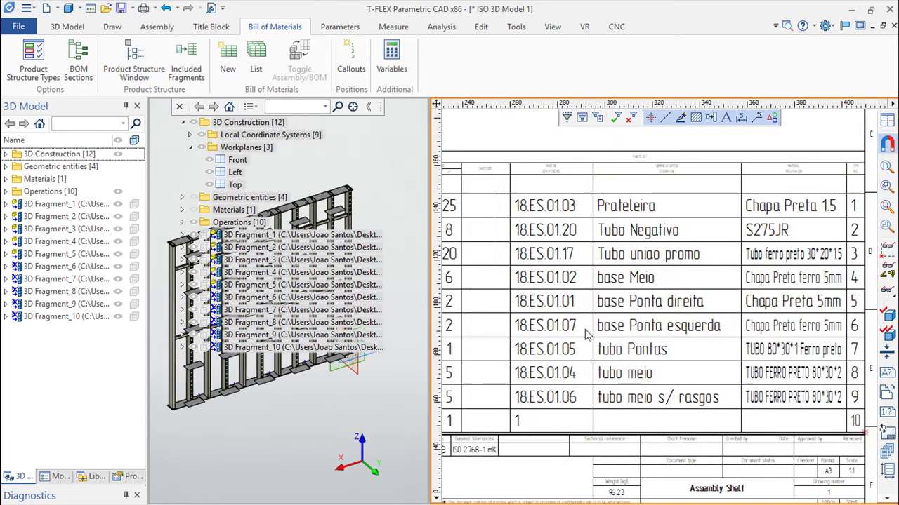
scroll(665, 259, "right", 2)
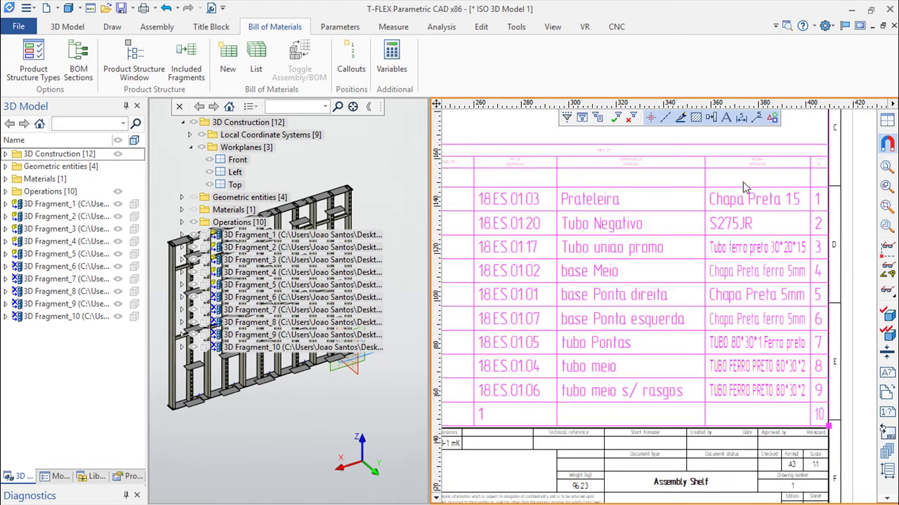
scroll(663, 312, "down", 1)
scroll(593, 316, "down", 1)
scroll(632, 327, "down", 1)
scroll(680, 340, "down", 1)
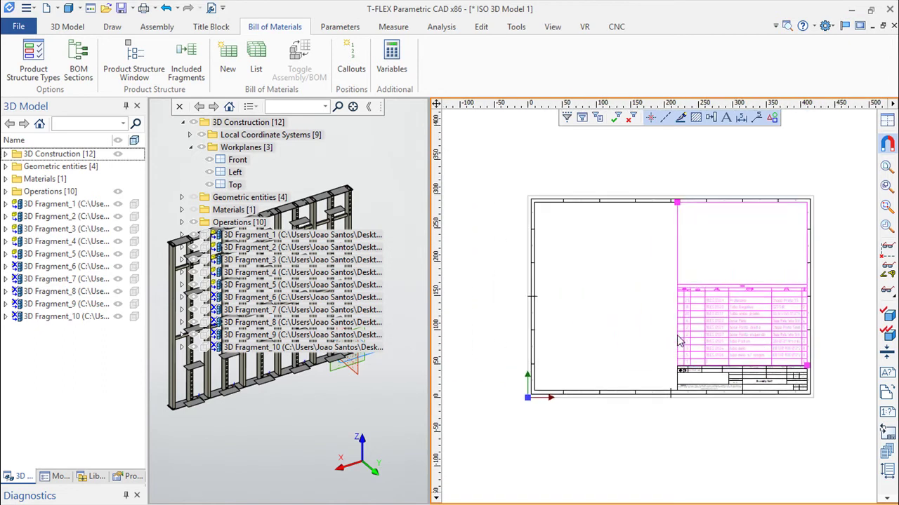
scroll(593, 324, "up", 1)
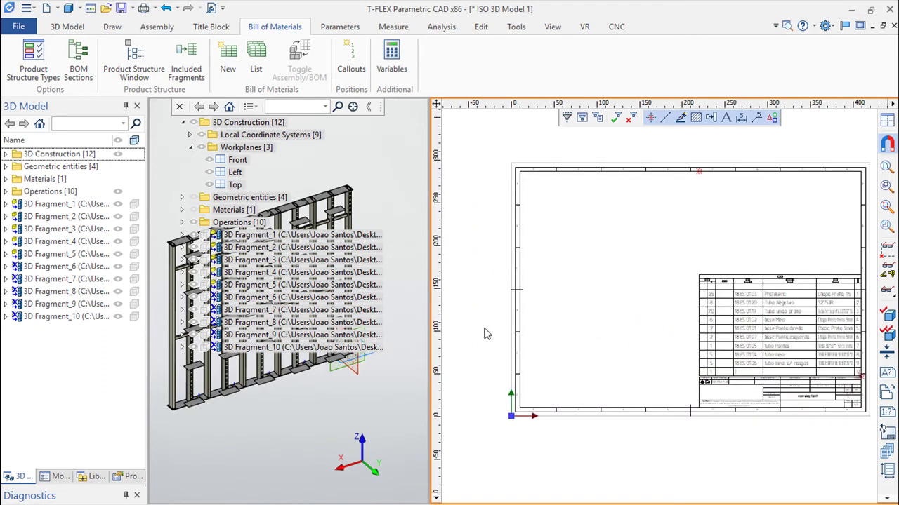
- Widen the drawing pane to show the bill of materials above the title block
left_click_drag(431, 336, 398, 331)
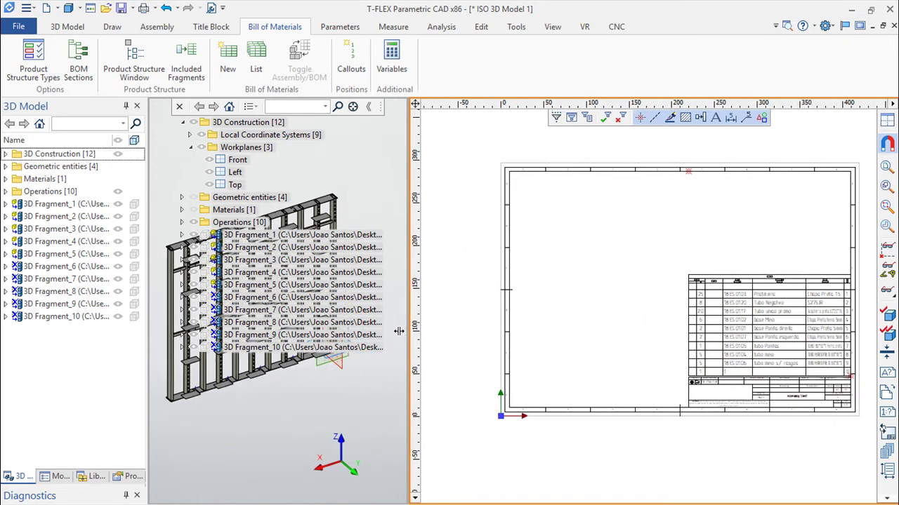
scroll(570, 330, "down", 1)
scroll(561, 333, "down", 1)
scroll(562, 333, "up", 1)
scroll(533, 341, "up", 1)
scroll(532, 342, "down", 1)
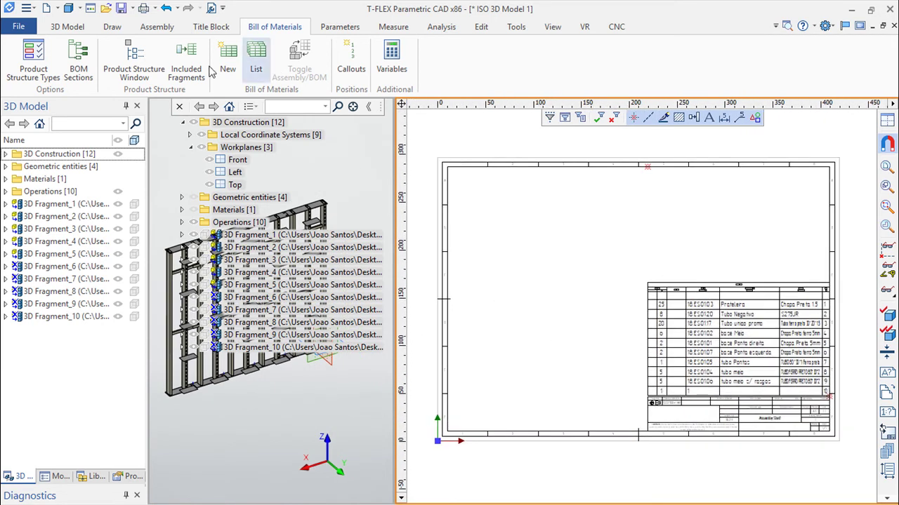
left_click(112, 28)
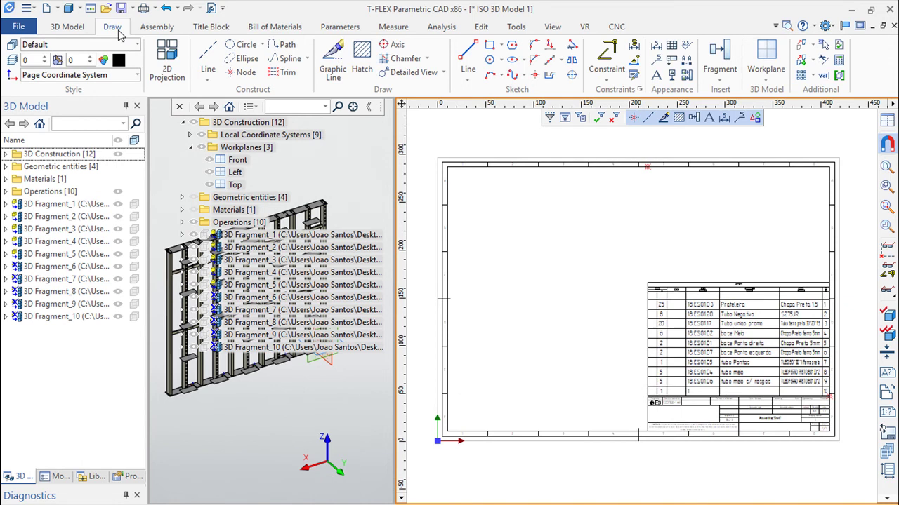
- Start a Three Standard Views 2D projection of the shelving at 1:20 page scale
left_click(167, 62)
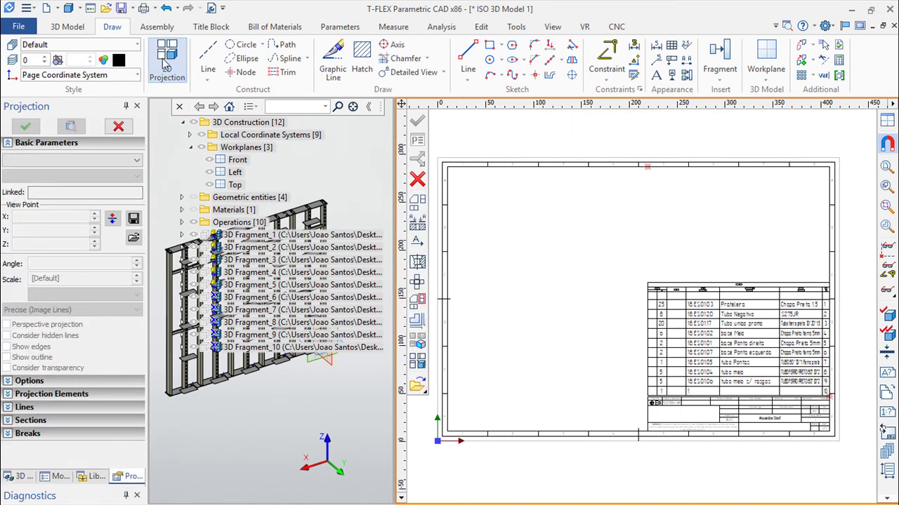
left_click(137, 160)
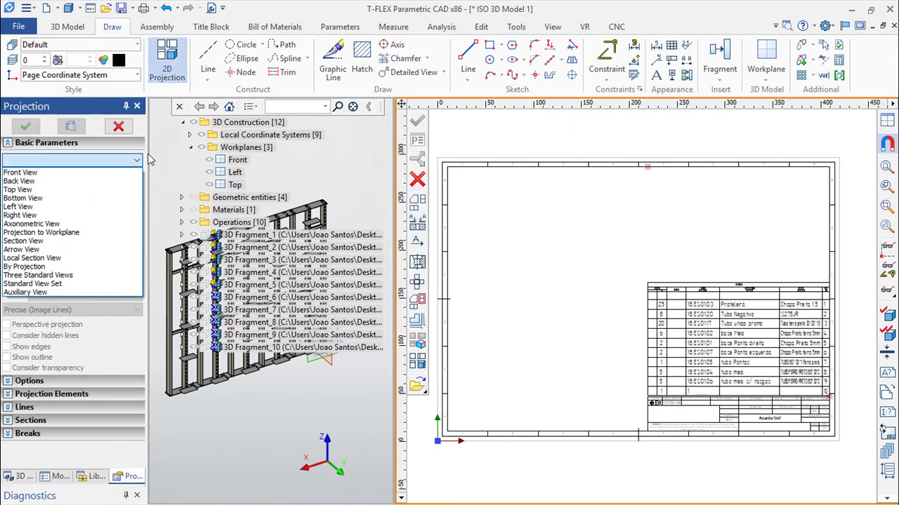
left_click(65, 275)
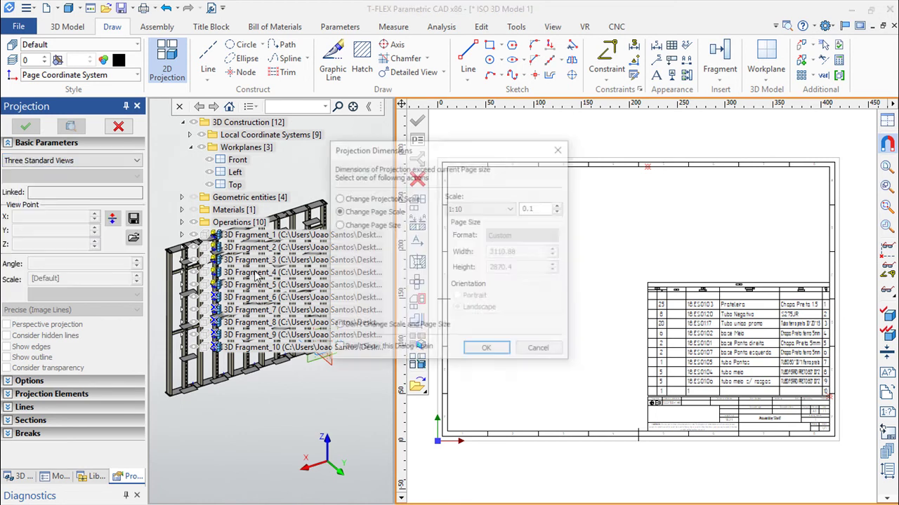
left_click(512, 209)
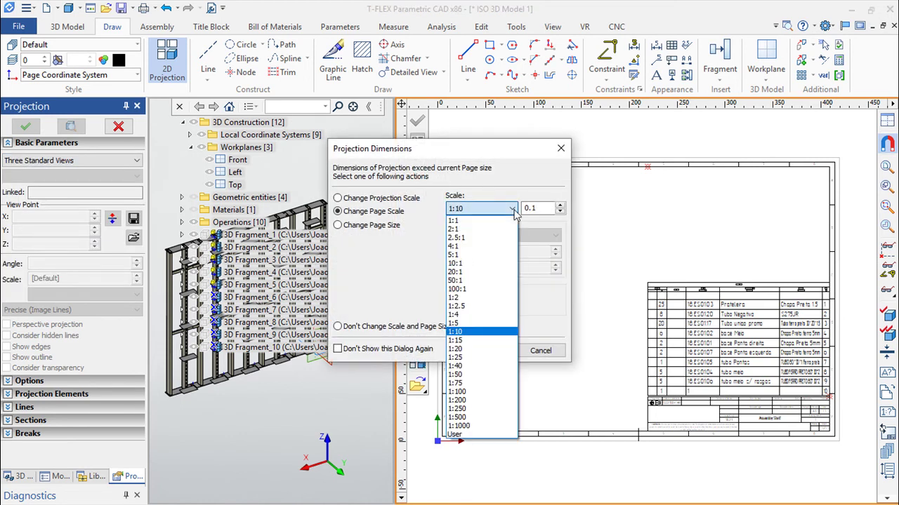
left_click(465, 349)
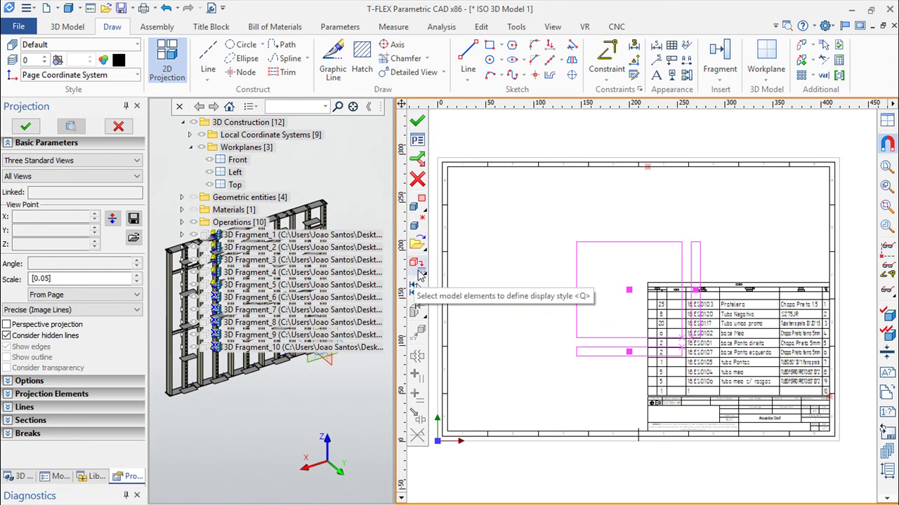
- Create the front, side and top projections and arrange them left of the bill of materials
left_click(417, 121)
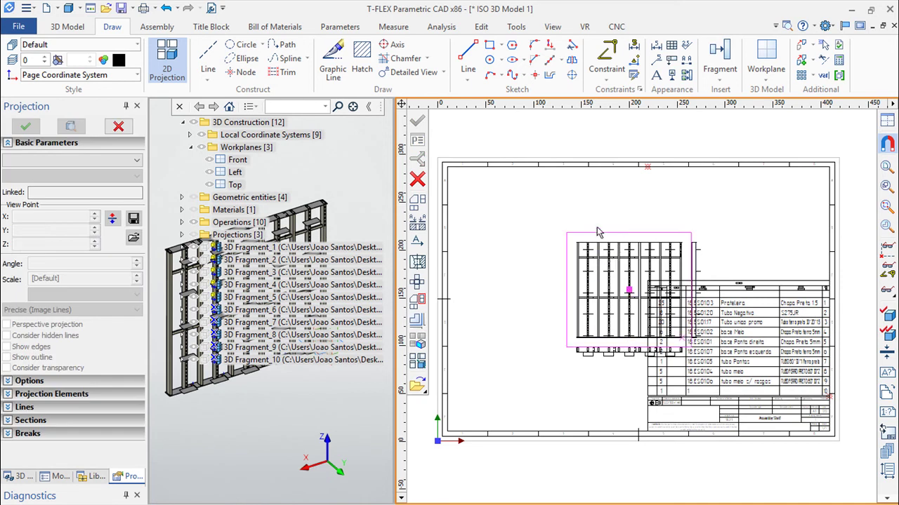
left_click(483, 188)
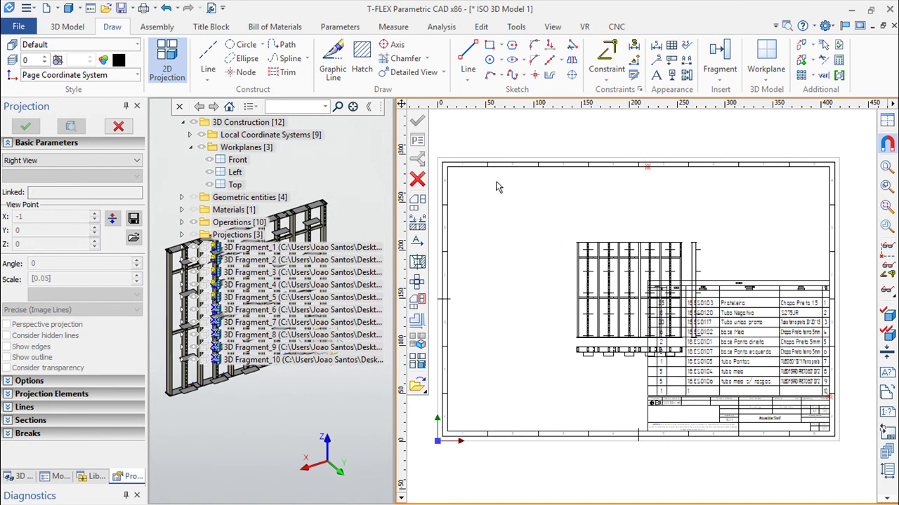
mouse_move(610, 233)
left_mouse_down()
mouse_move(537, 212)
mouse_move(508, 187)
left_mouse_up()
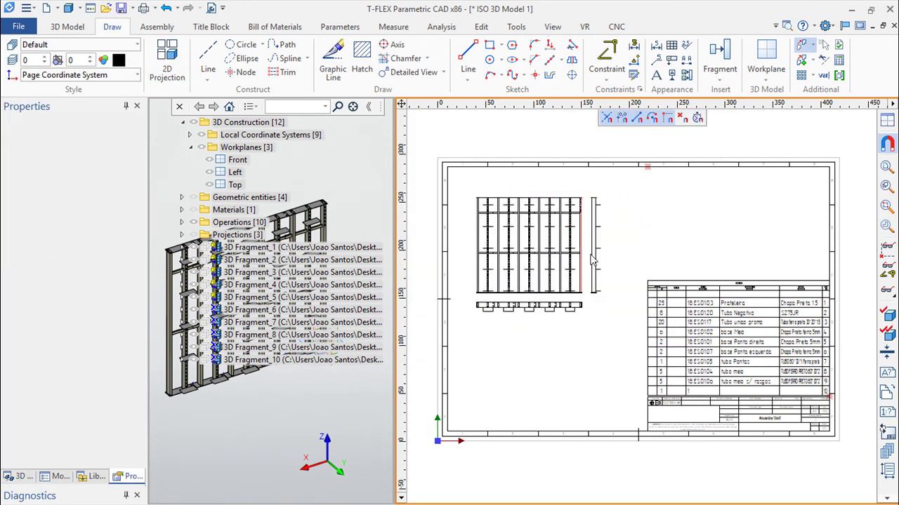
left_click_drag(620, 271, 634, 266)
mouse_move(558, 328)
left_mouse_down()
mouse_move(556, 350)
mouse_move(551, 344)
left_mouse_up()
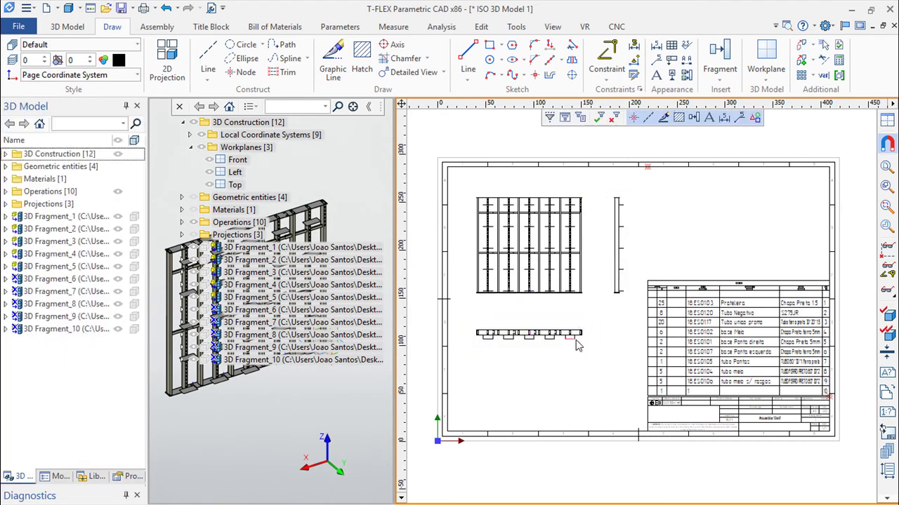
scroll(514, 320, "up", 3)
scroll(522, 317, "up", 1)
scroll(555, 316, "up", 1)
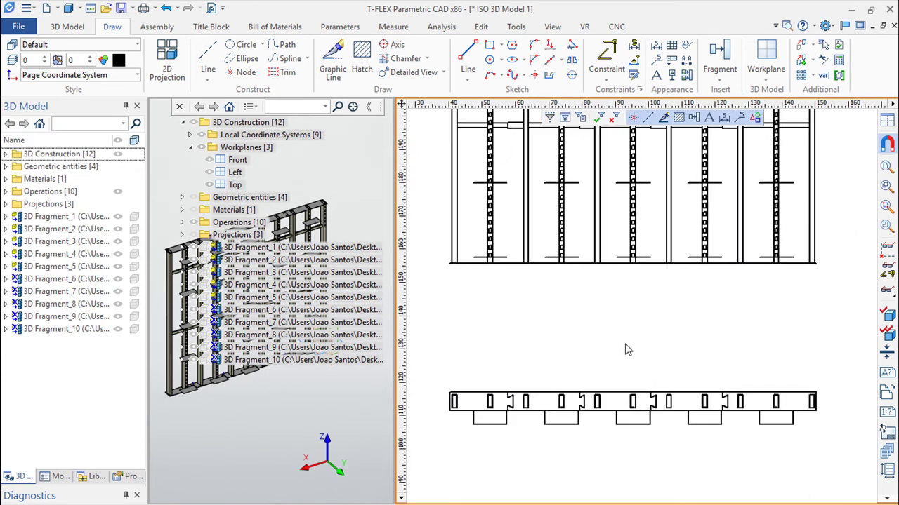
scroll(553, 314, "up", 2)
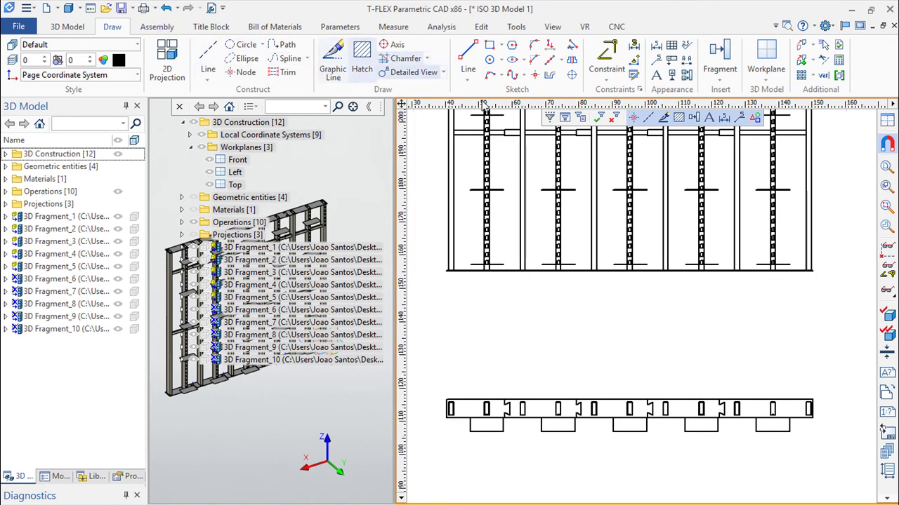
scroll(646, 335, "down", 1)
- Dimension the front view with the 2200.41 overall width and 110 base height
scroll(637, 300, "down", 1)
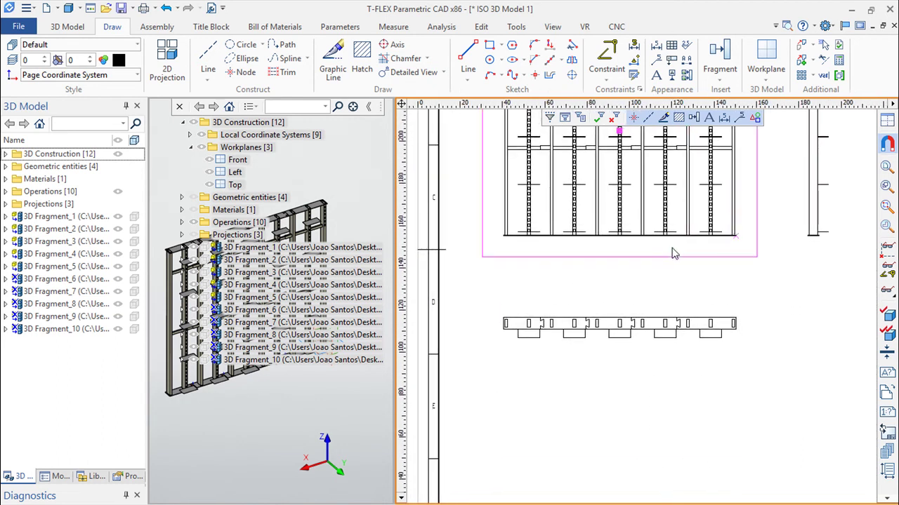
scroll(667, 253, "up", 2)
scroll(635, 267, "down", 1)
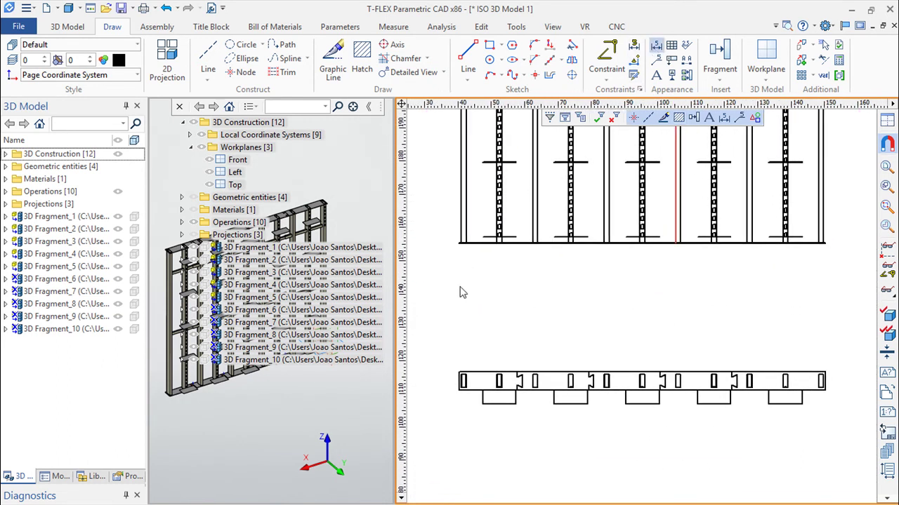
left_click(459, 246)
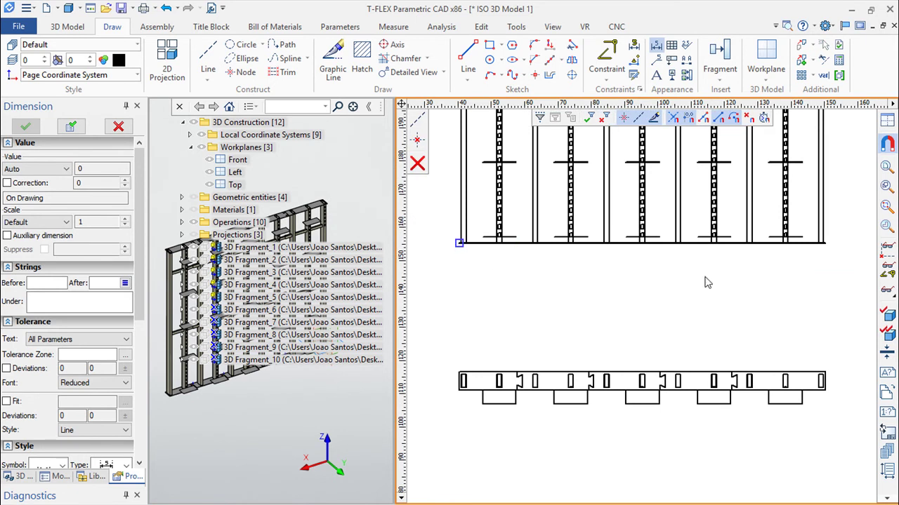
left_click(825, 245)
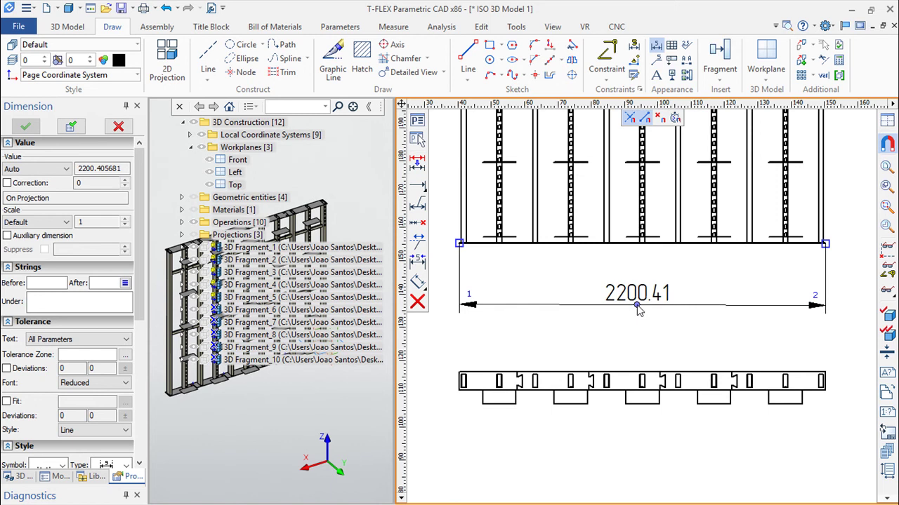
left_click(637, 294)
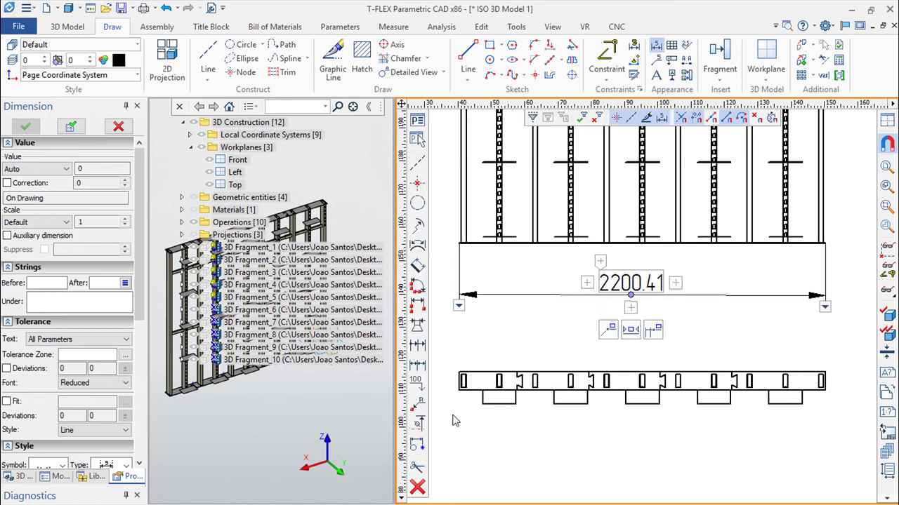
scroll(496, 397, "up", 1)
scroll(554, 347, "up", 1)
scroll(556, 344, "up", 1)
scroll(552, 340, "up", 1)
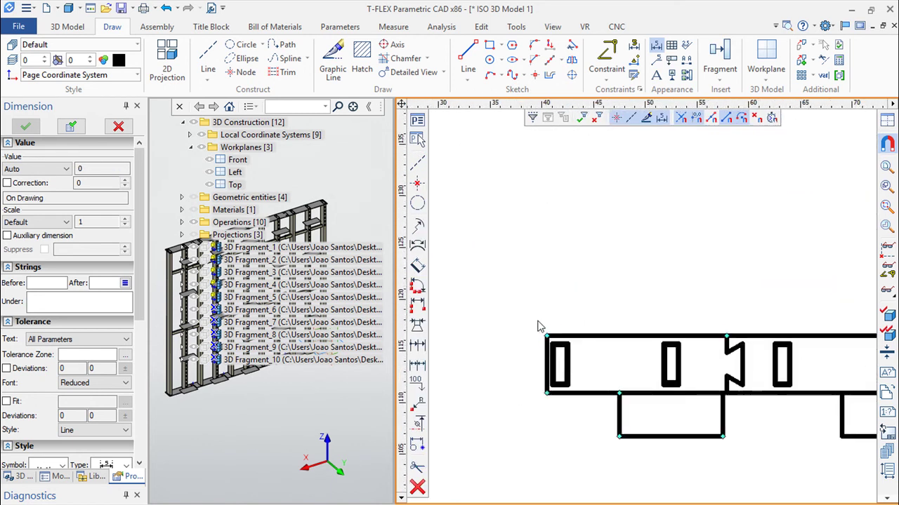
left_click(547, 338)
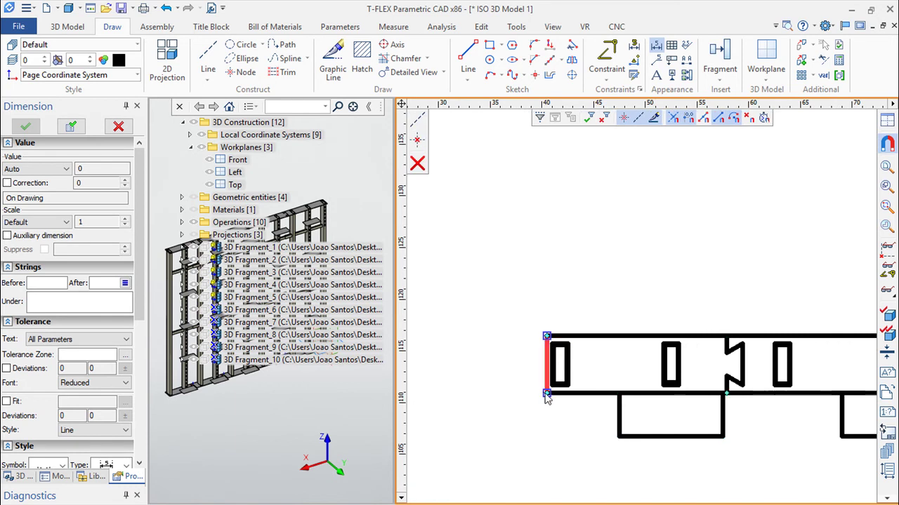
left_click(547, 393)
scroll(465, 398, "down", 2)
scroll(464, 395, "down", 2)
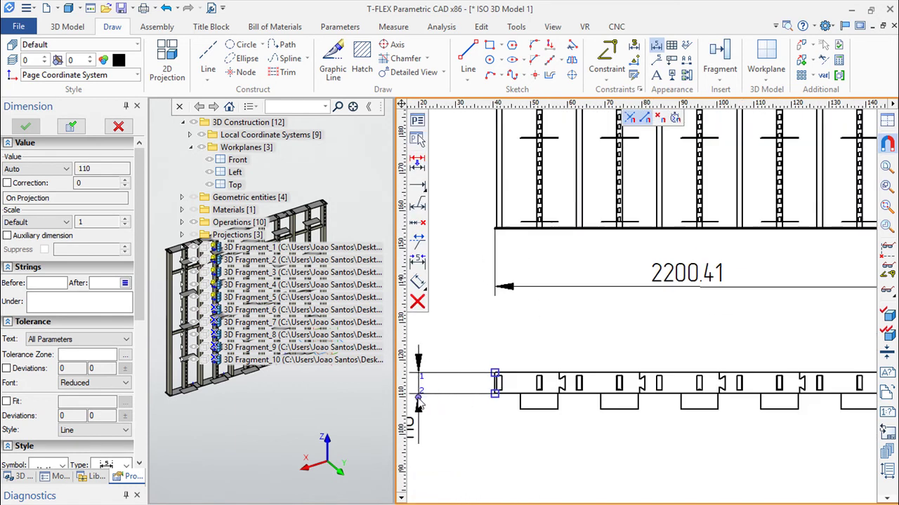
left_click(437, 393)
- Add the 450 shelf-spacing dimension on the side view, discarding a stray 92.9 one
middle_click_drag(711, 337, 458, 477)
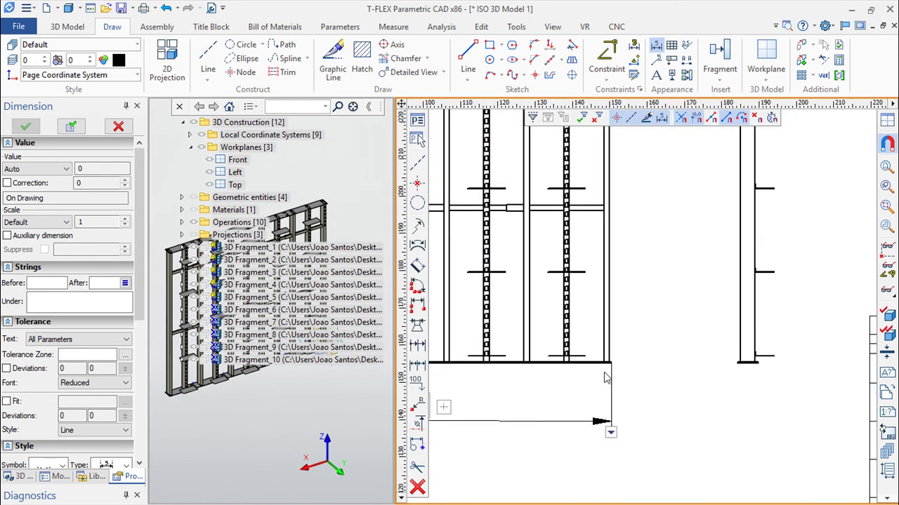
scroll(627, 364, "up", 2)
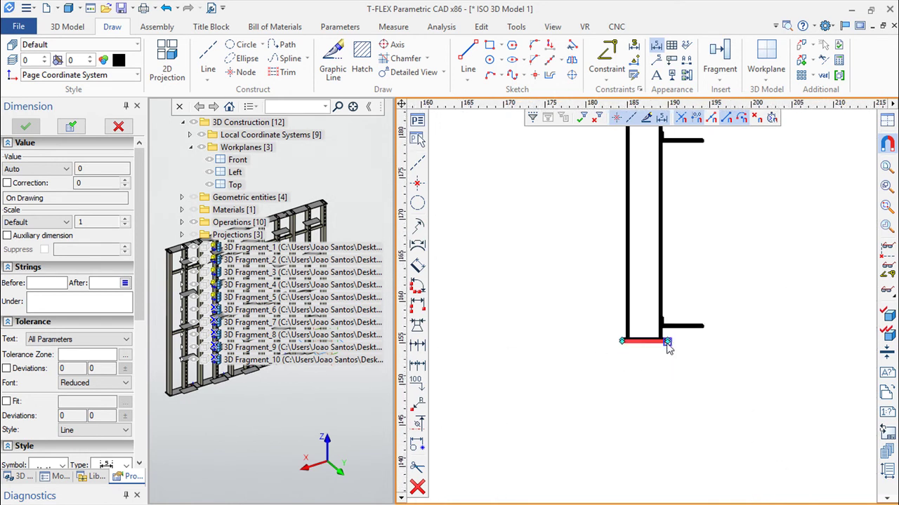
left_click(667, 344)
left_click(702, 327)
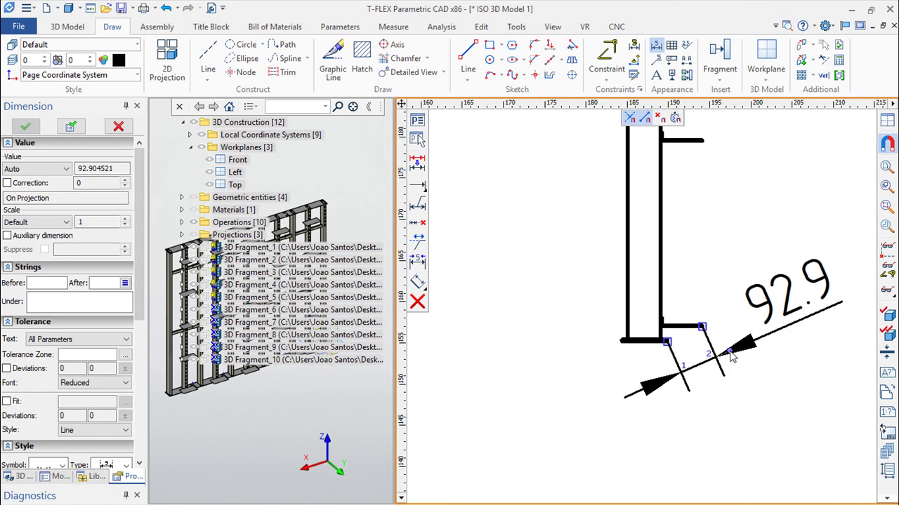
key("Escape")
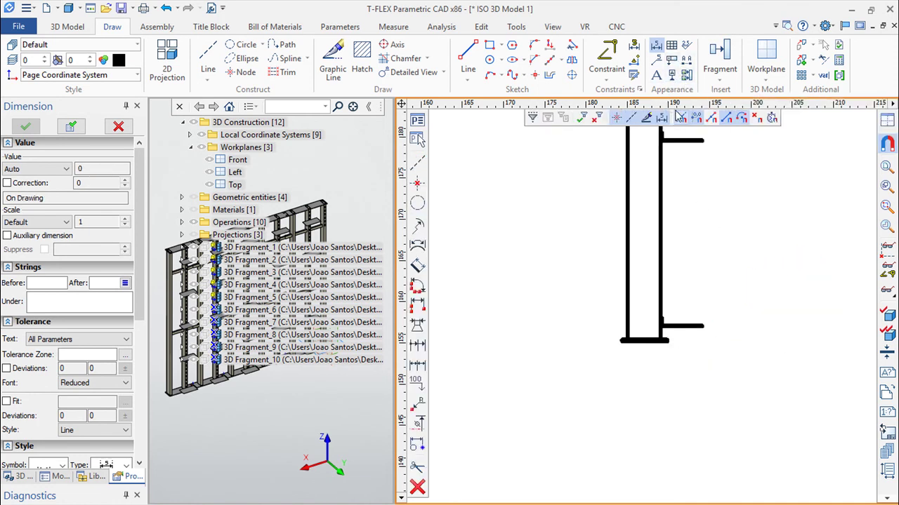
scroll(680, 117, "down", 2)
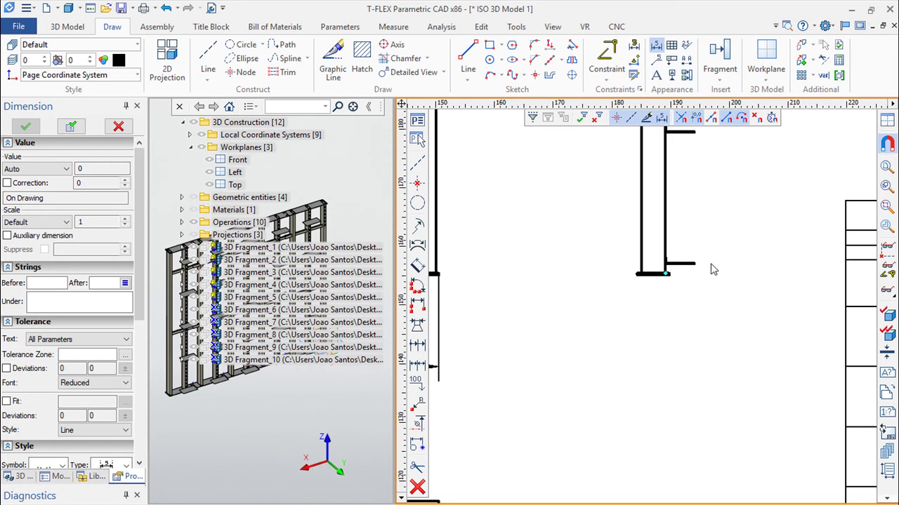
middle_click_drag(713, 269, 590, 368)
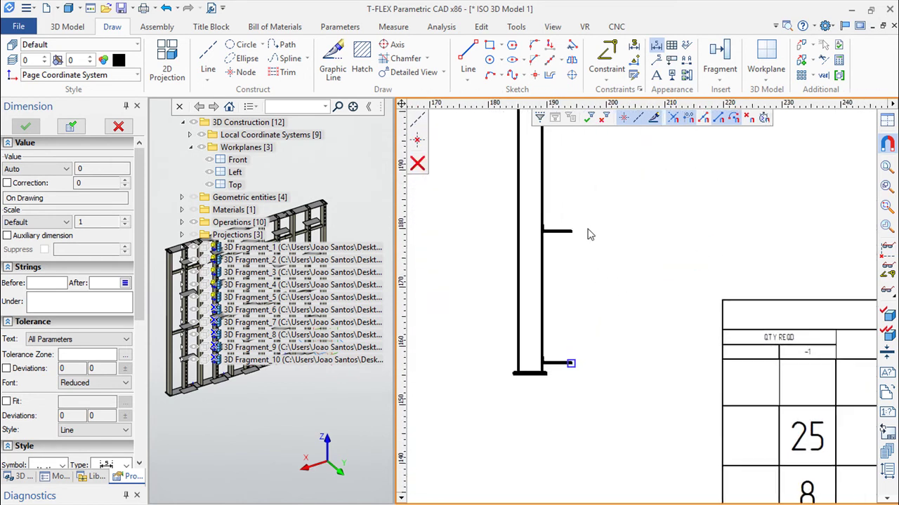
left_click(571, 232)
left_click(570, 362)
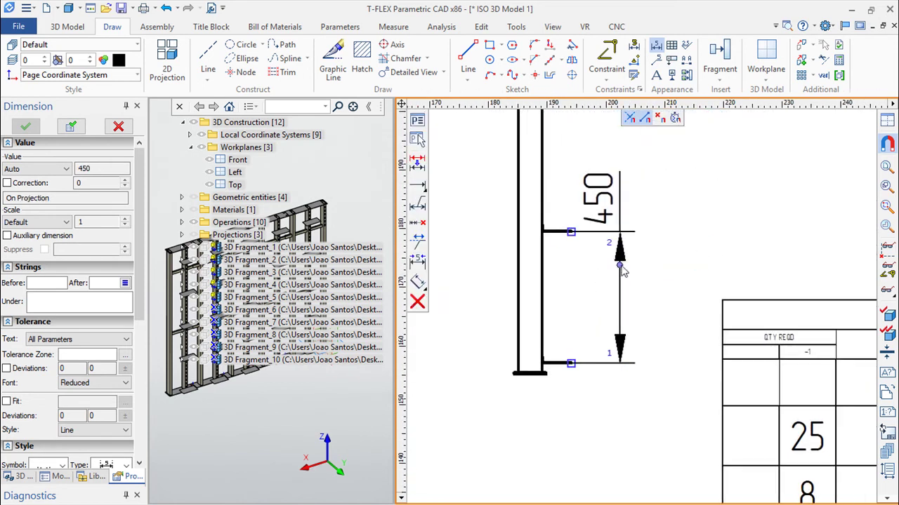
left_click(604, 280)
scroll(534, 321, "down", 3)
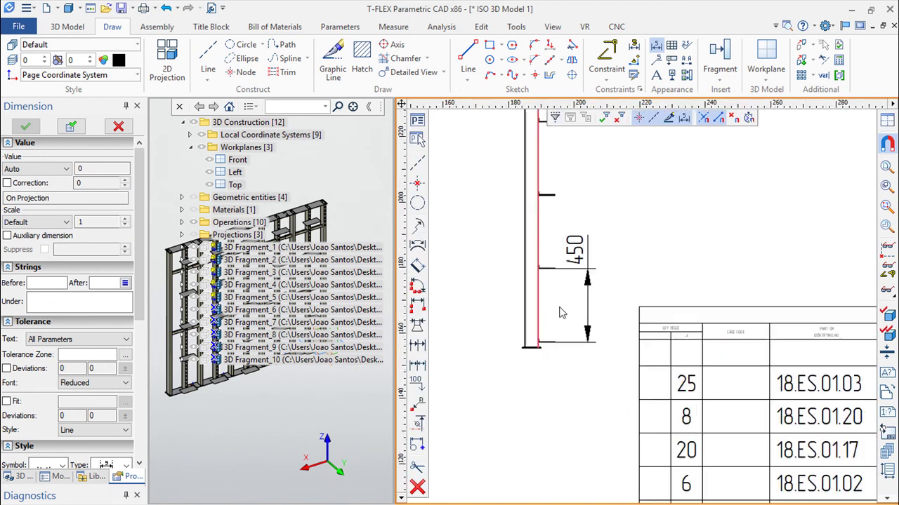
key("Escape")
- Create an axonometric 2D projection of the shelving on the drawing sheet
scroll(600, 254, "down", 3)
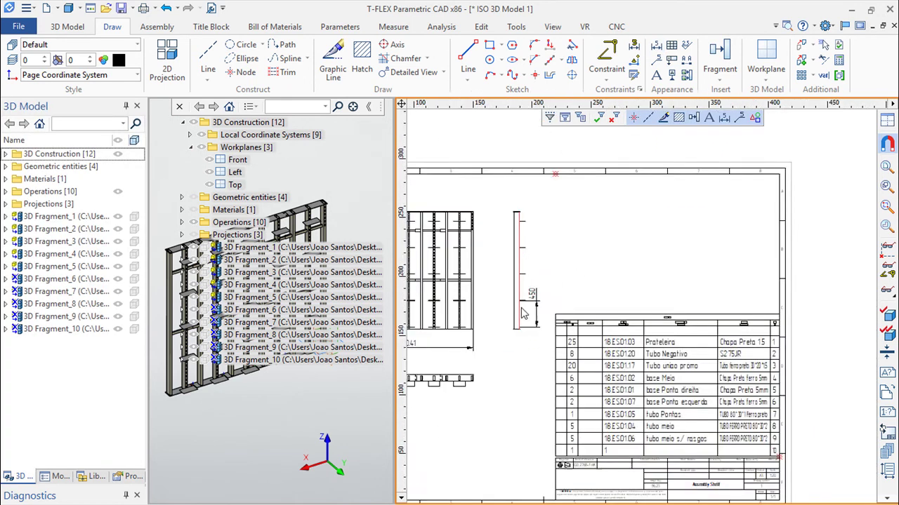
scroll(595, 239, "up", 2)
scroll(593, 233, "up", 2)
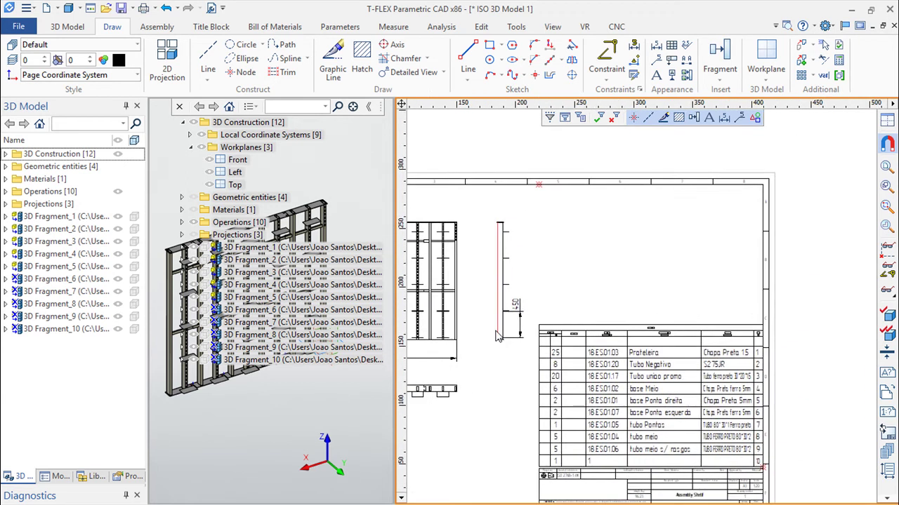
scroll(512, 355, "down", 2)
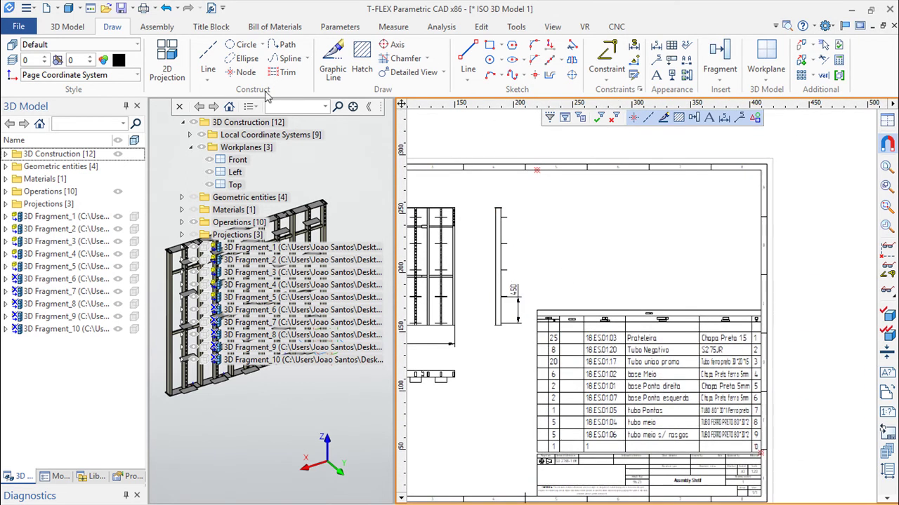
left_click(167, 61)
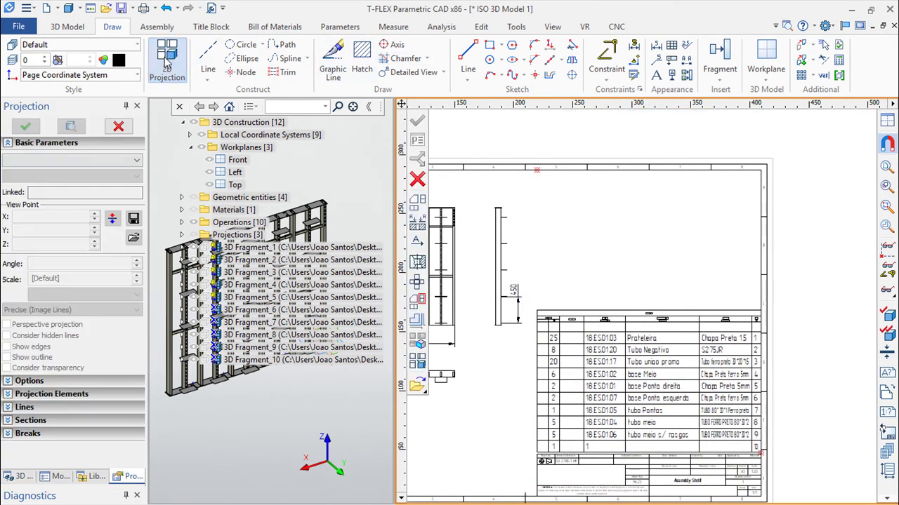
left_click(136, 162)
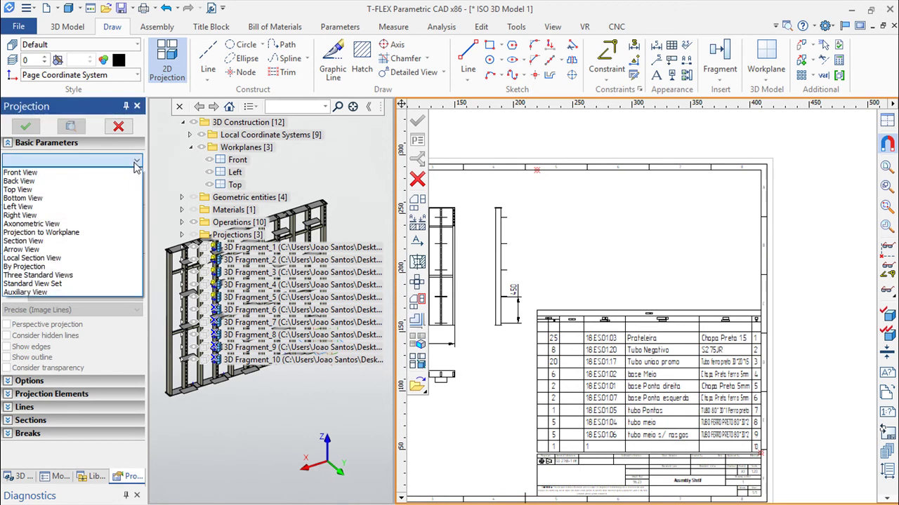
left_click(35, 224)
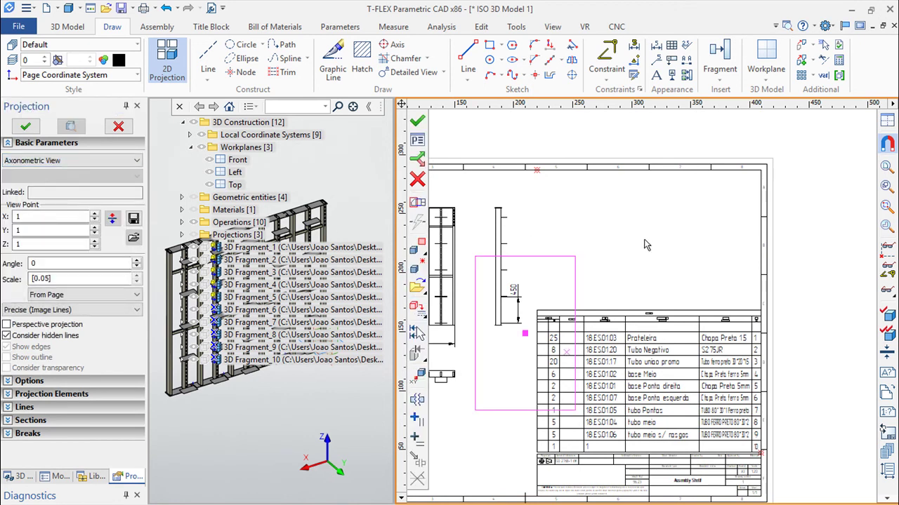
left_click(417, 121)
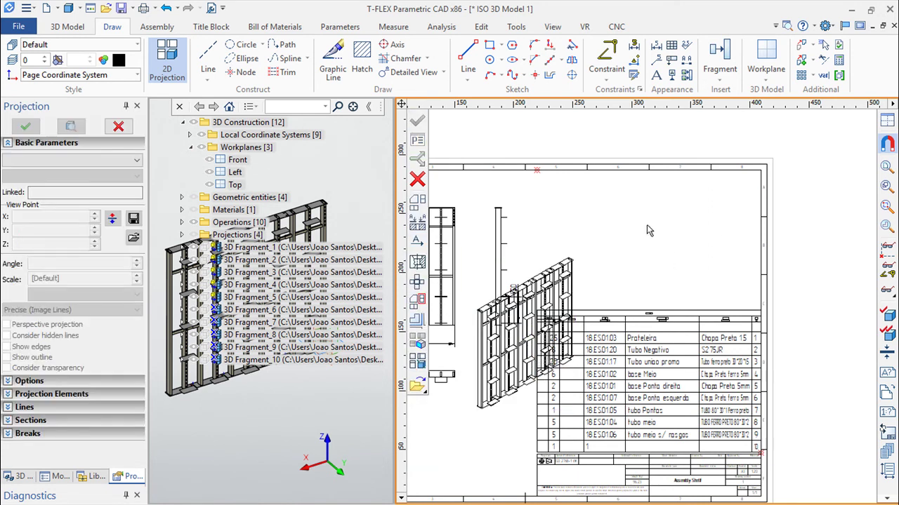
key("Escape")
left_click(555, 256)
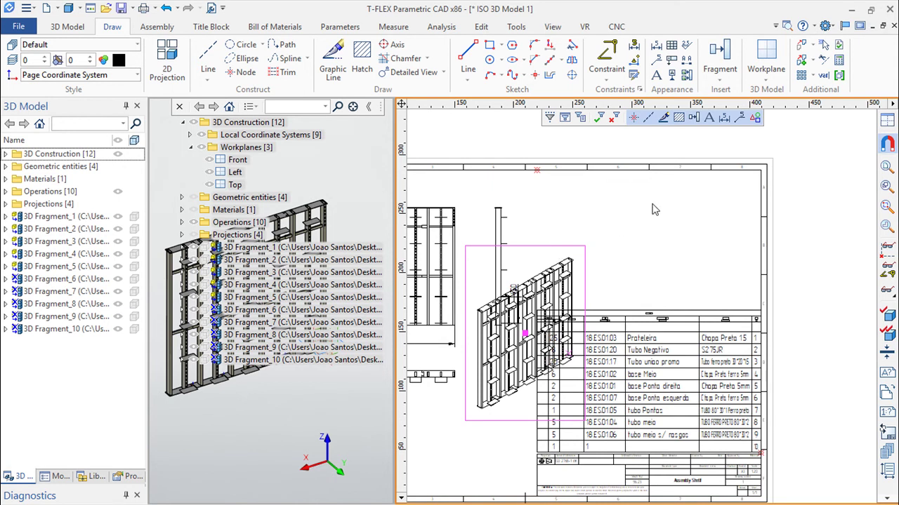
- Move the axonometric view to the sheet's upper right, clear of the parts table
left_click(547, 246)
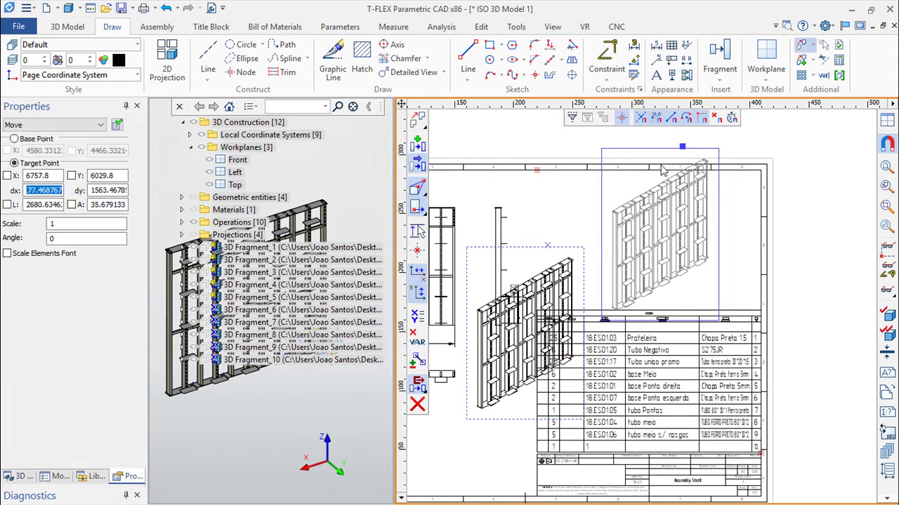
left_click(525, 316)
scroll(662, 281, "down", 2)
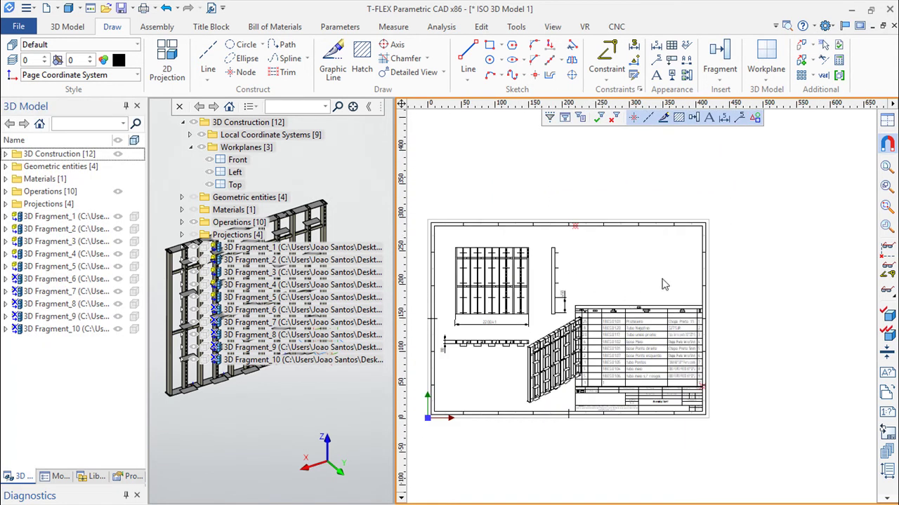
scroll(702, 264, "down", 1)
scroll(636, 325, "down", 1)
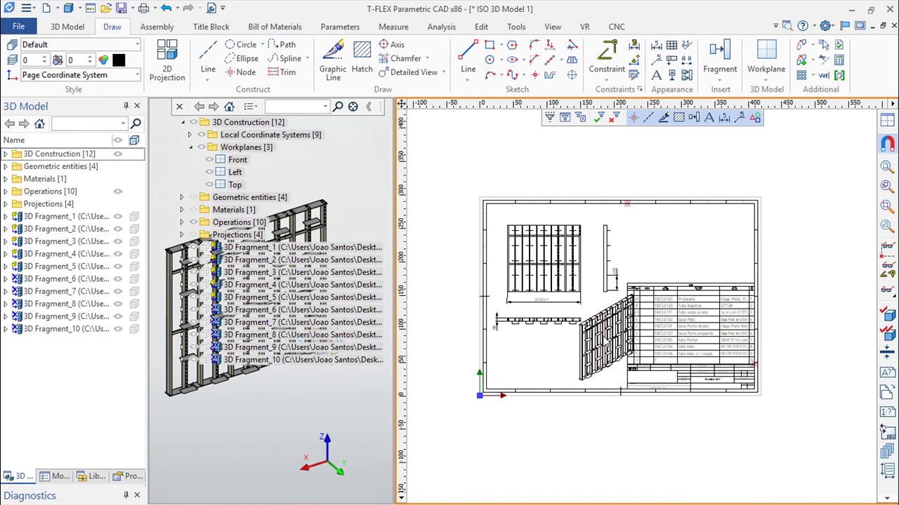
left_click(571, 362)
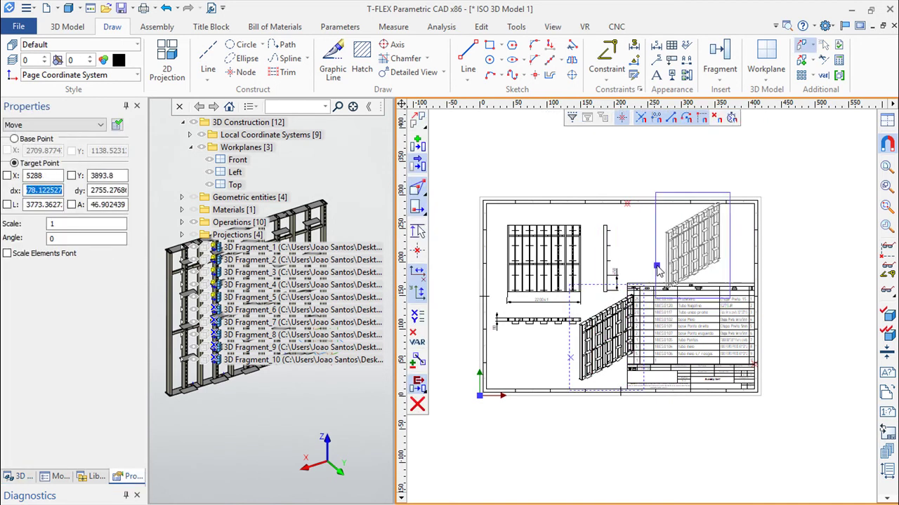
left_click(658, 259)
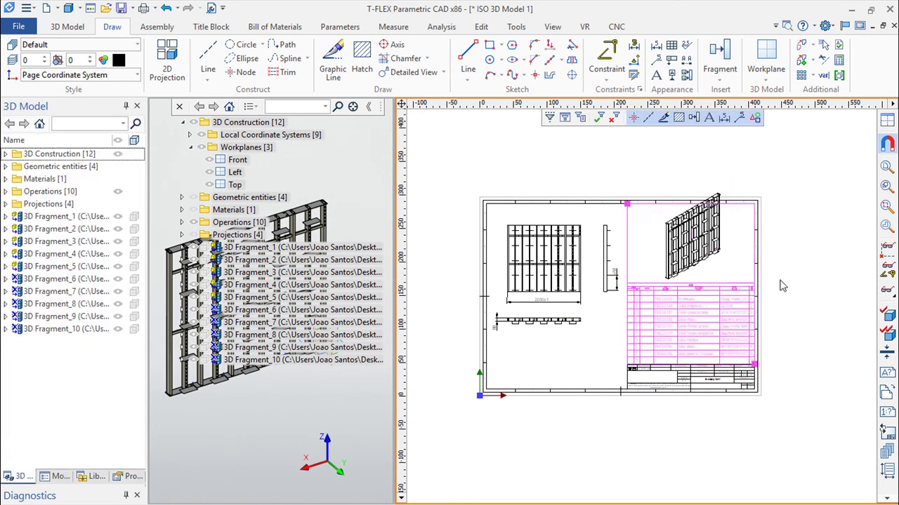
scroll(744, 264, "up", 2)
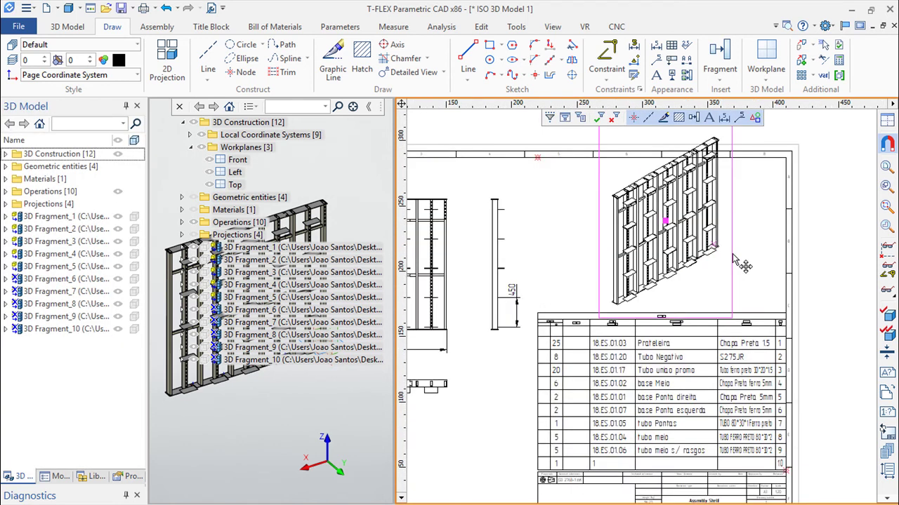
- Switch the axonometric projection from Precise (Image Lines) to Rendering with edges shown
double_click(734, 259)
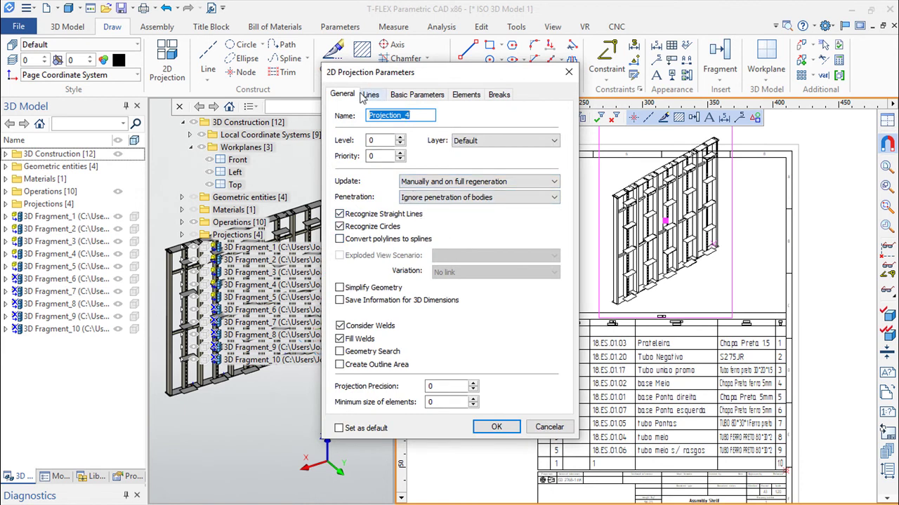
left_click(363, 97)
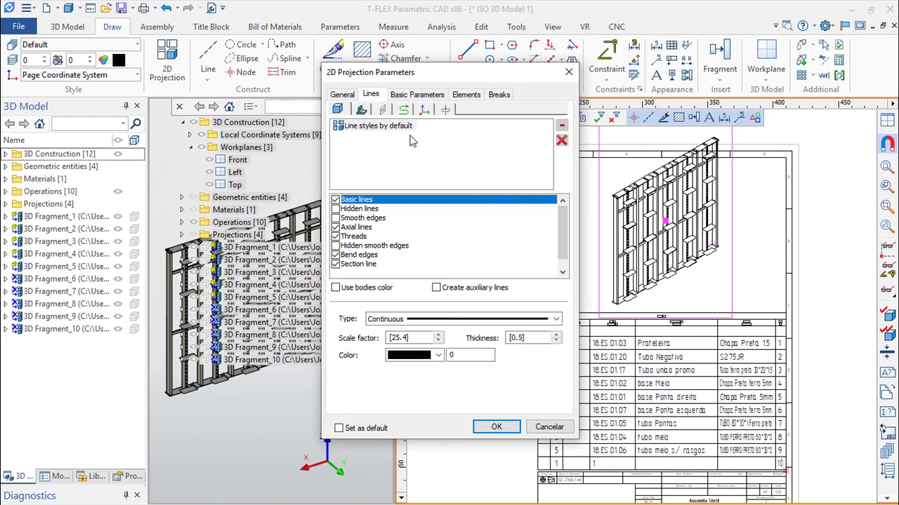
left_click(424, 97)
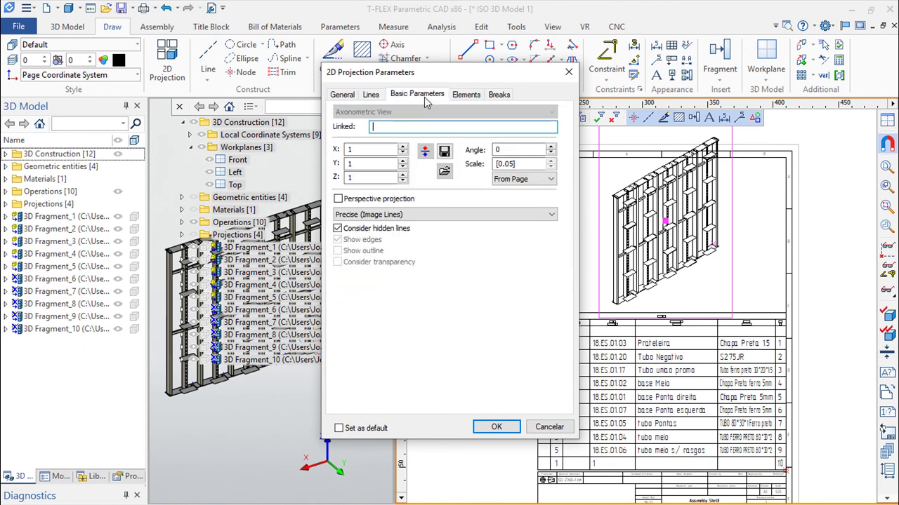
left_click(551, 216)
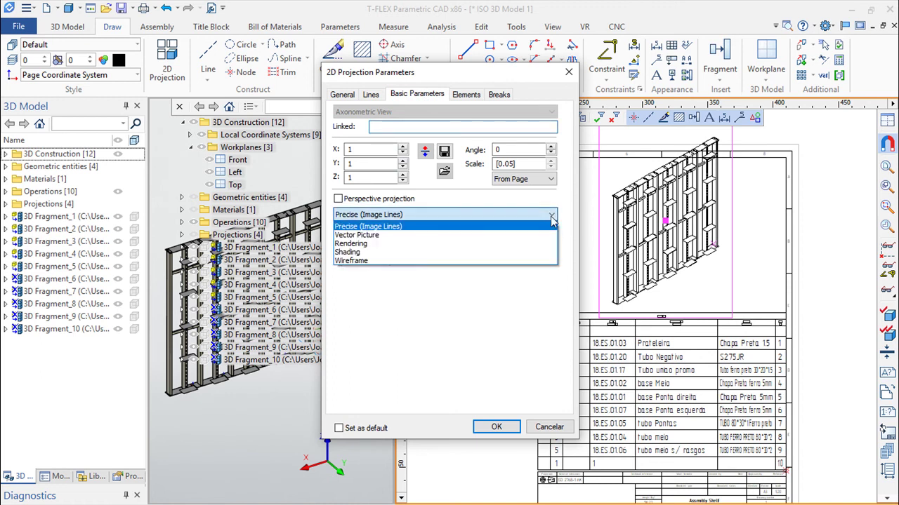
left_click(365, 243)
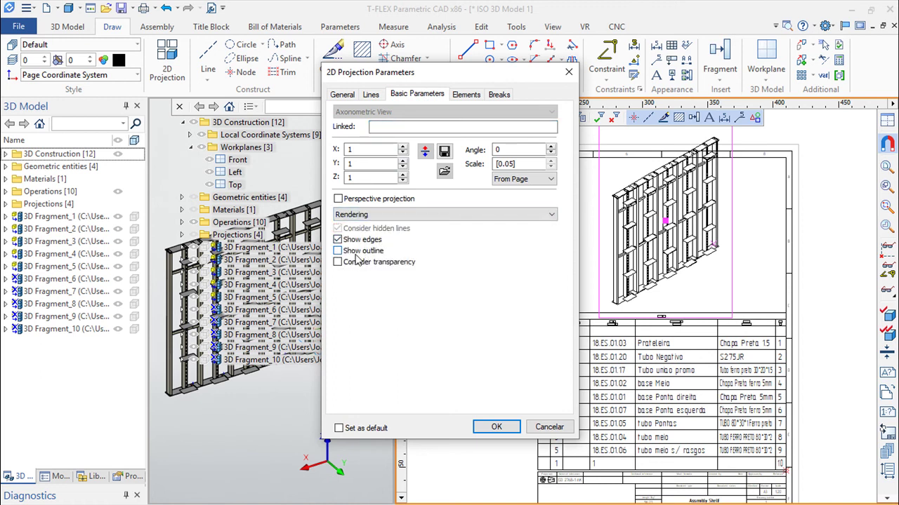
left_click(496, 426)
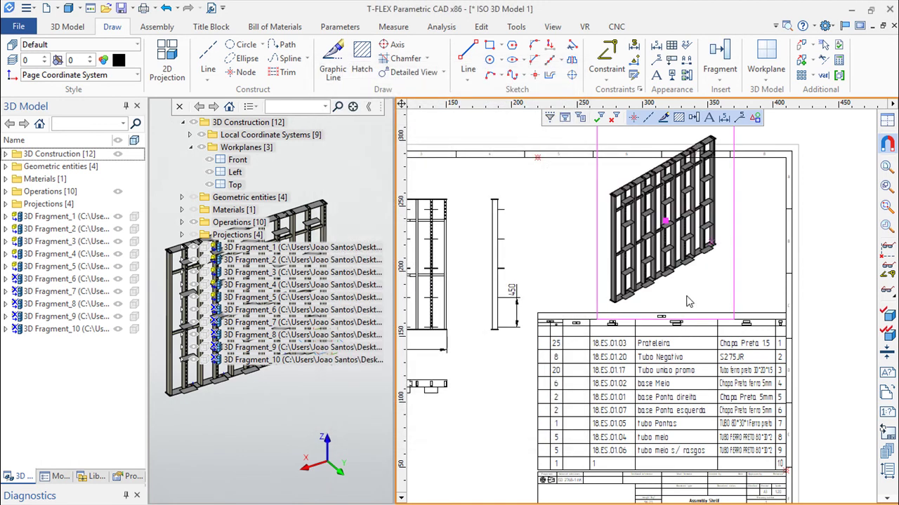
scroll(690, 273, "up", 1)
scroll(692, 268, "up", 1)
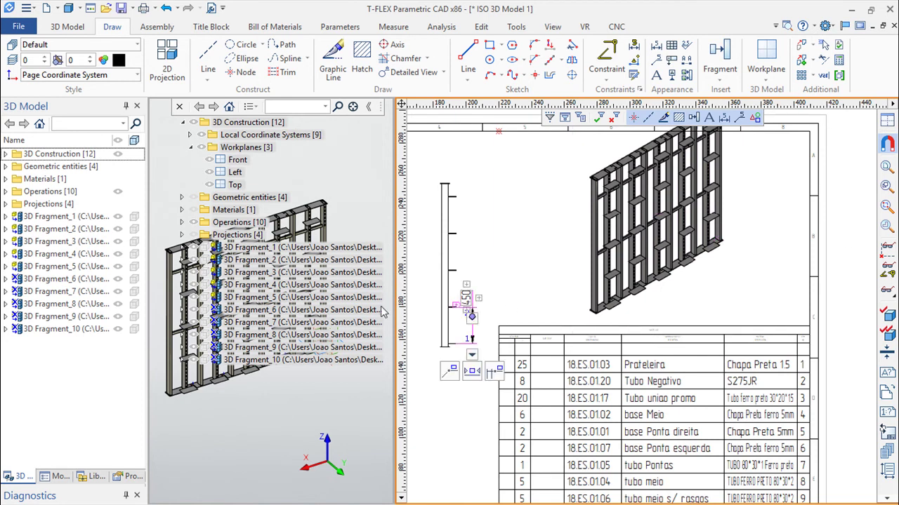
scroll(299, 413, "up", 1)
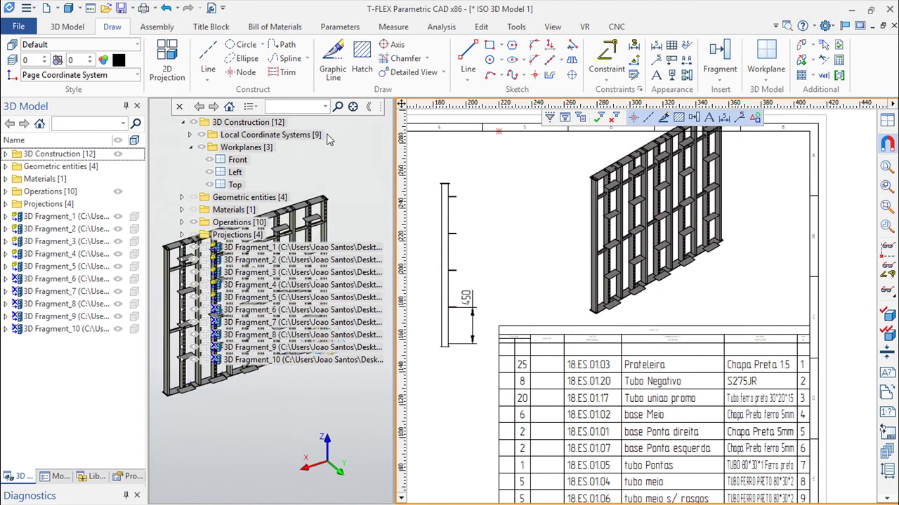
left_click(343, 30)
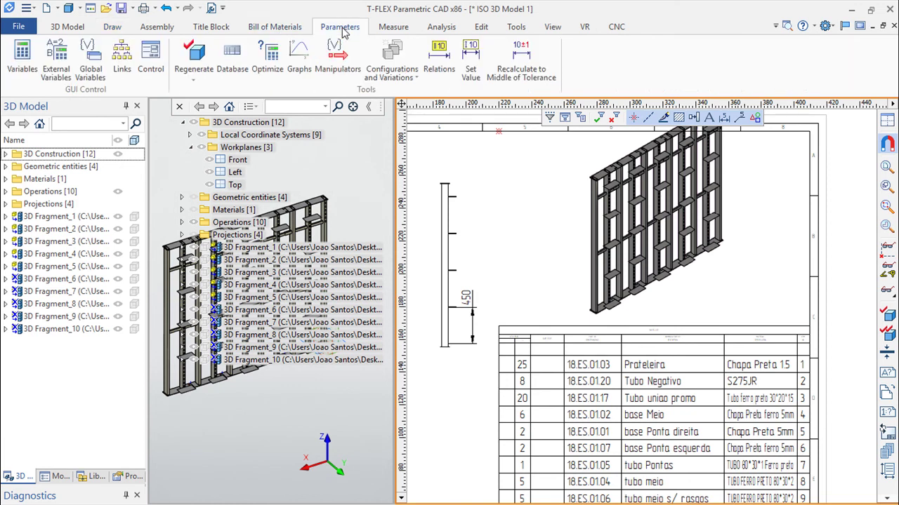
- Create a blank Control 1 page and frame its view
left_click(150, 57)
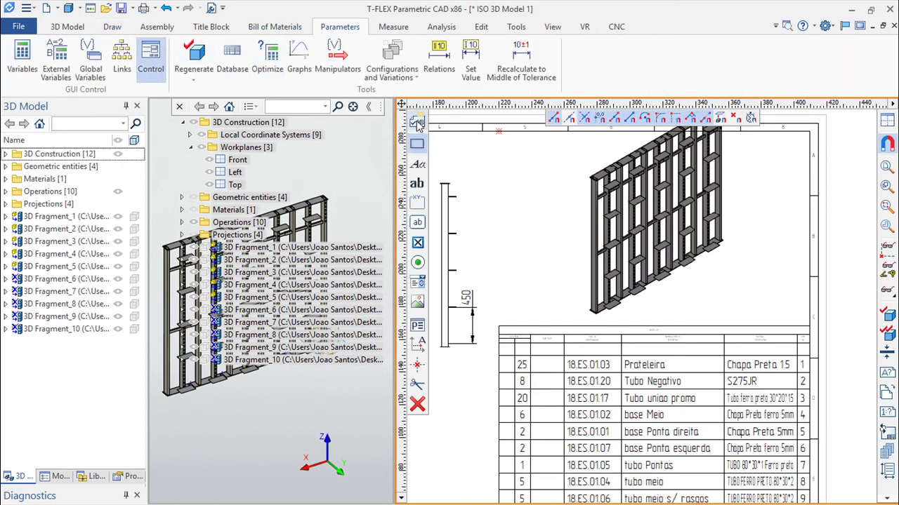
left_click(417, 121)
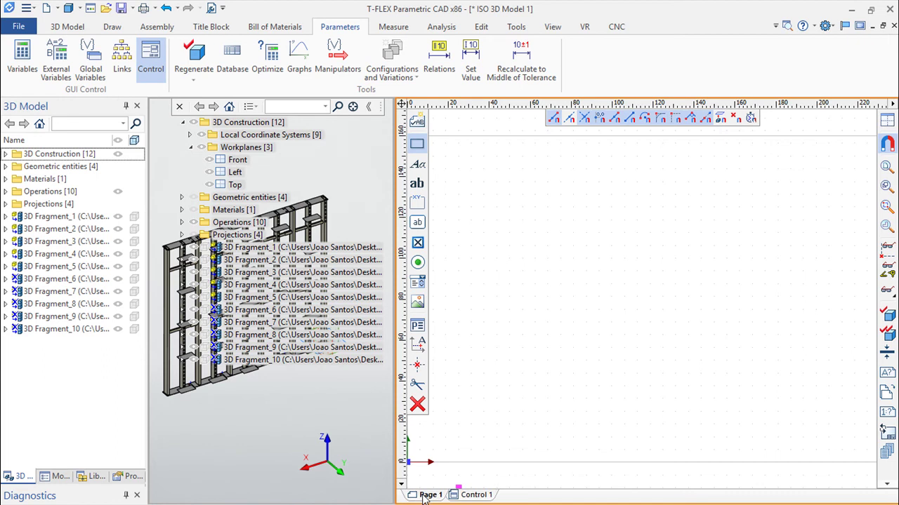
left_click(427, 495)
left_click(475, 496)
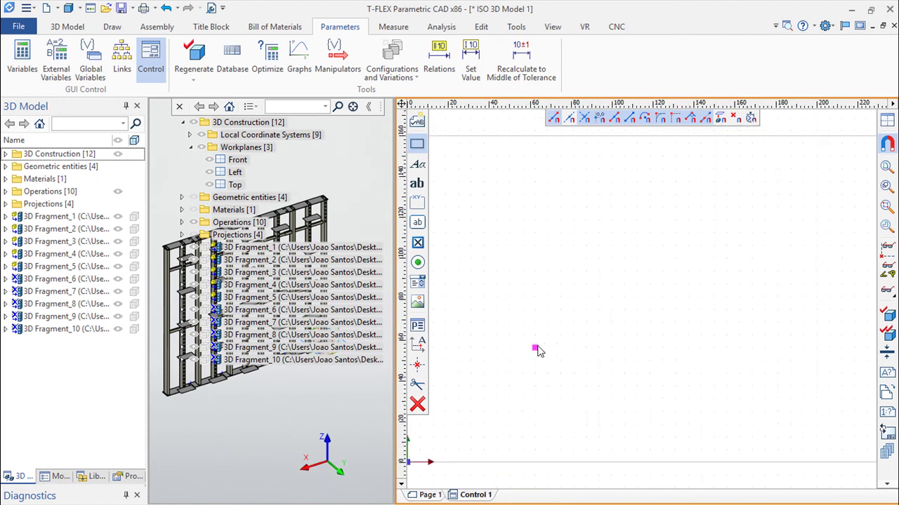
scroll(546, 333, "down", 1)
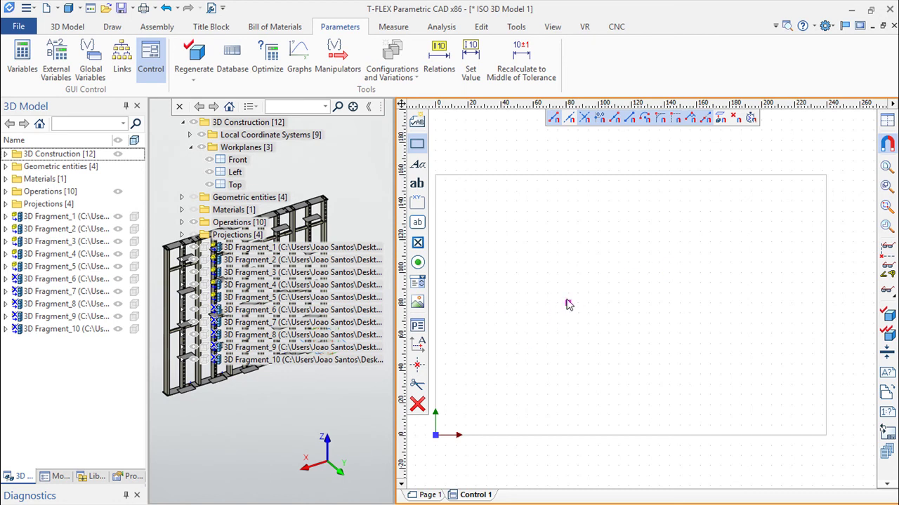
scroll(569, 304, "up", 1)
middle_click_drag(607, 304, 634, 304)
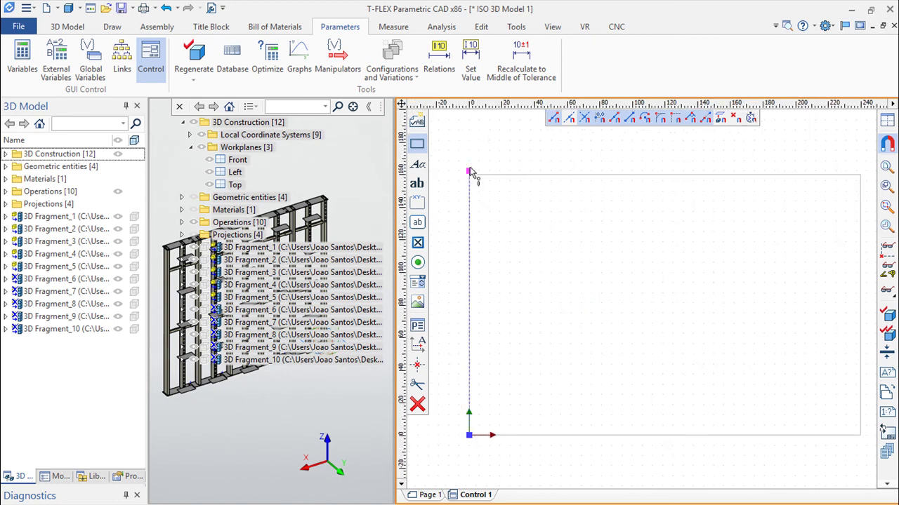
- Add stacked text captions 'Height, mm:' and 'Width' on the Control 1 page
left_click(418, 163)
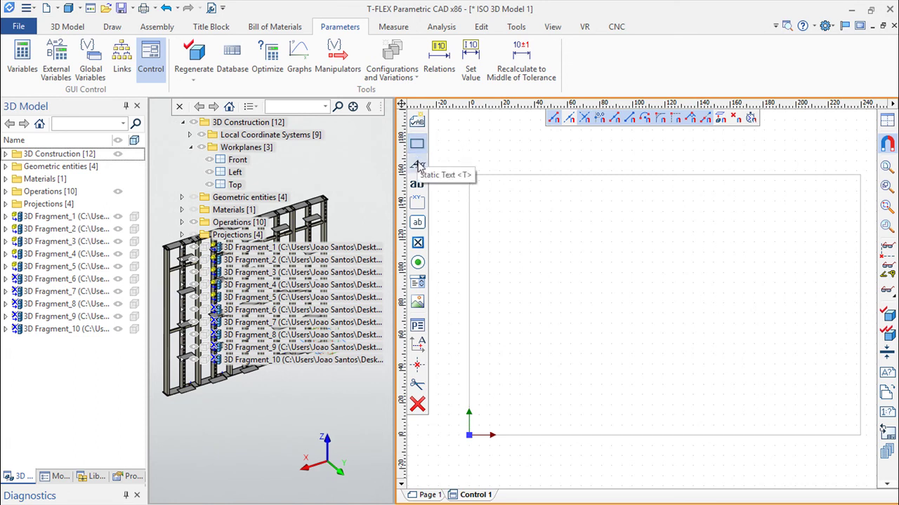
left_click(510, 222)
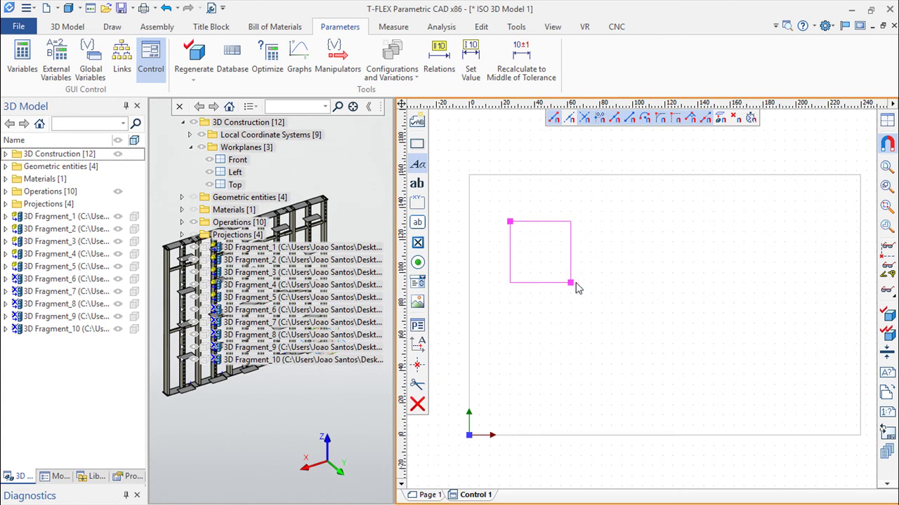
left_click(611, 244)
type("Height, mm:")
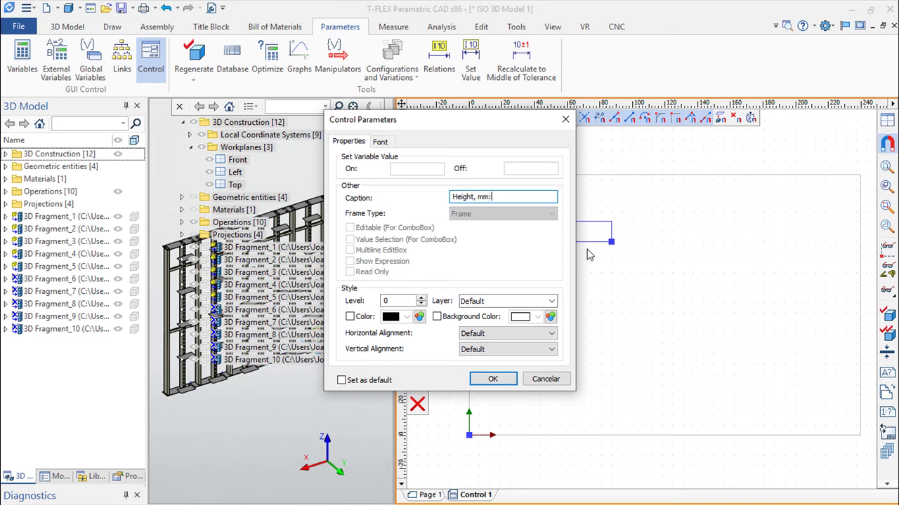
left_click(495, 379)
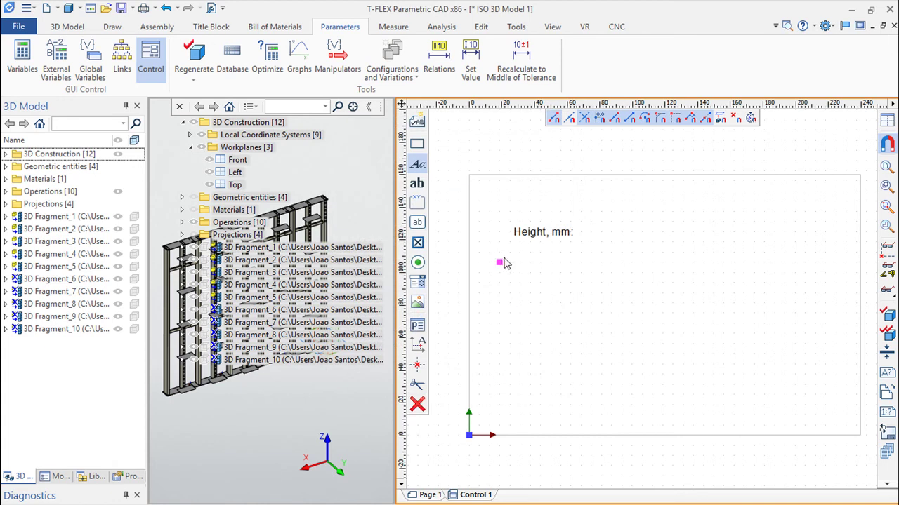
left_click_drag(511, 252, 591, 272)
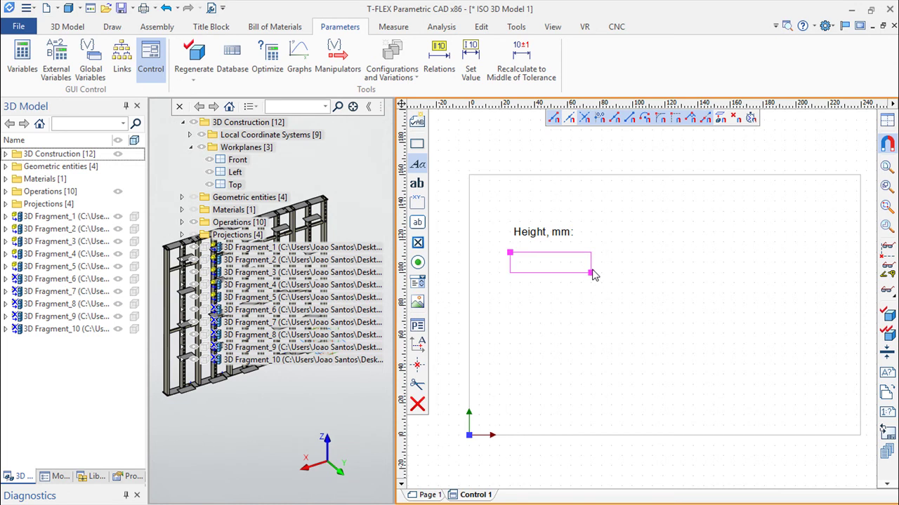
left_click(591, 272)
type("Width")
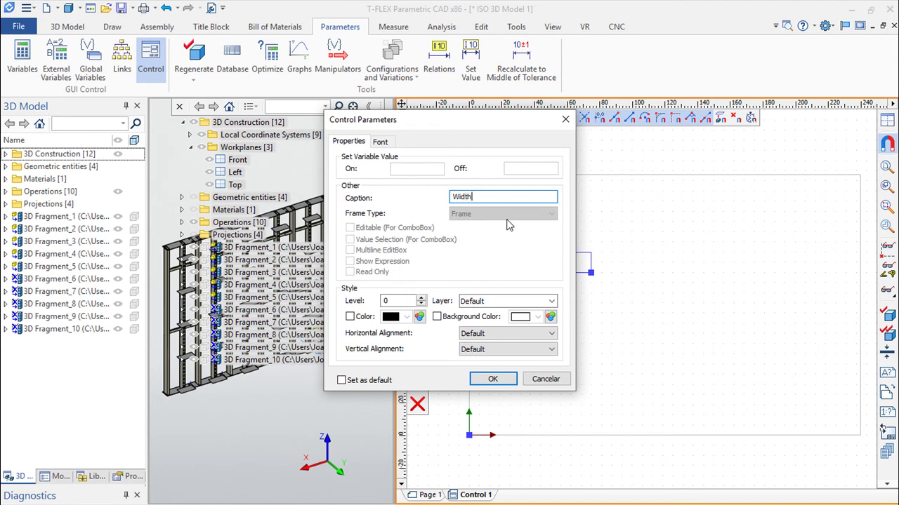
left_click(492, 379)
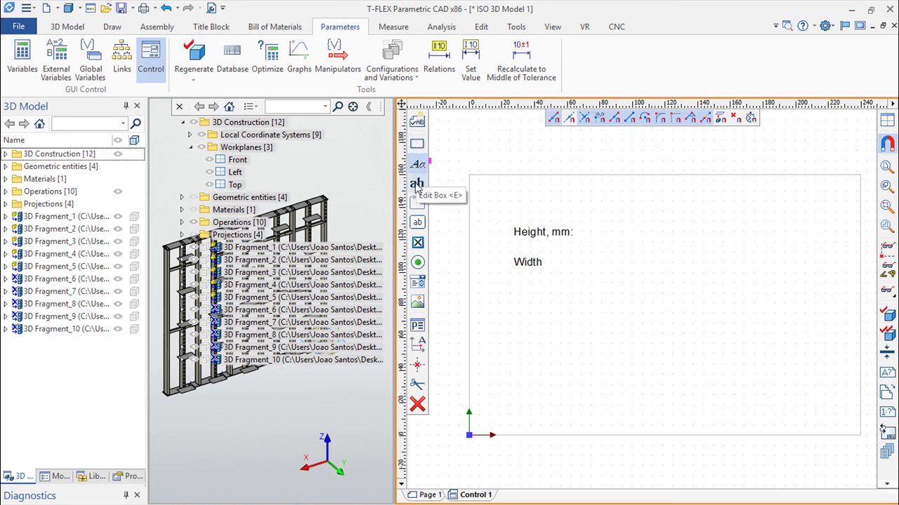
- Draw edit boxes beside Height, mm: and Width, linked to H (2000) and L_S (400)
left_click(624, 222)
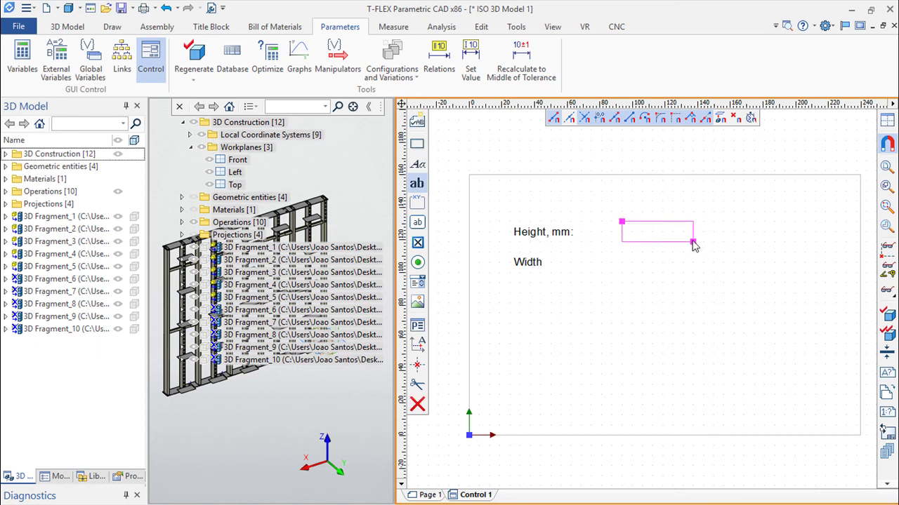
left_click(692, 241)
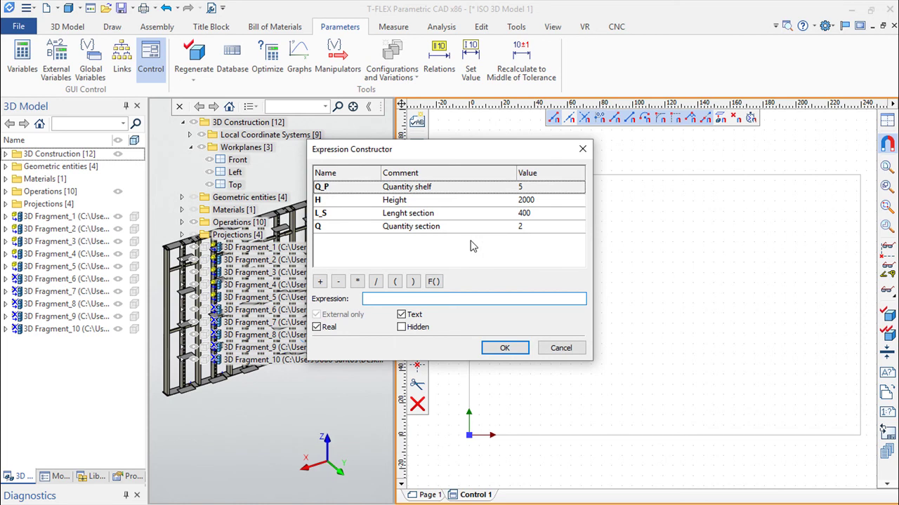
double_click(434, 202)
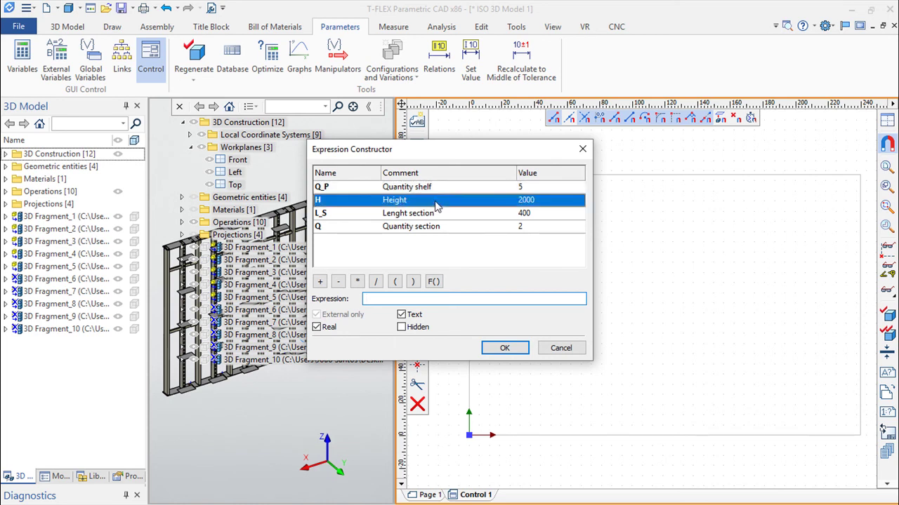
left_click(515, 346)
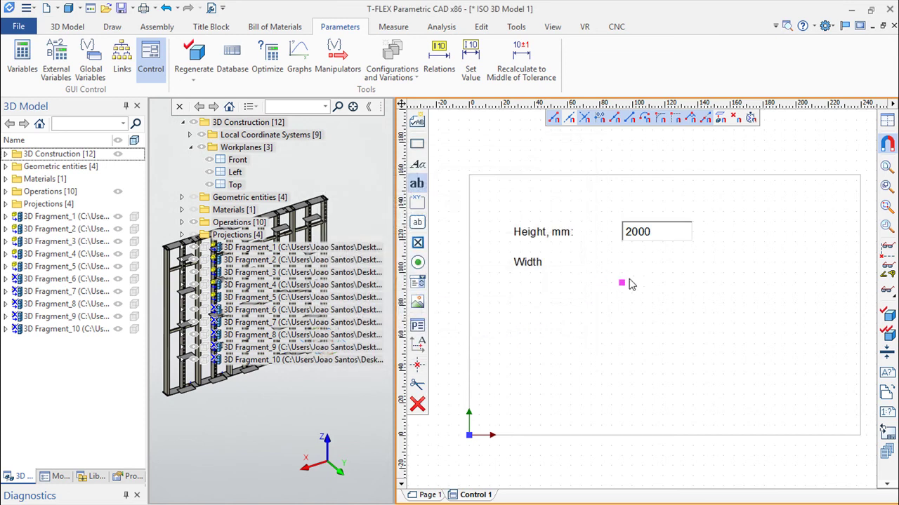
left_click(622, 253)
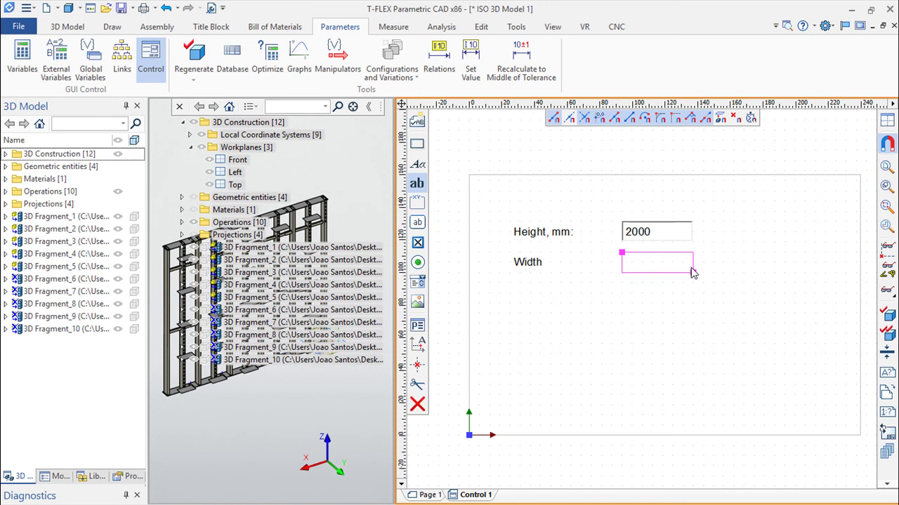
left_click(691, 272)
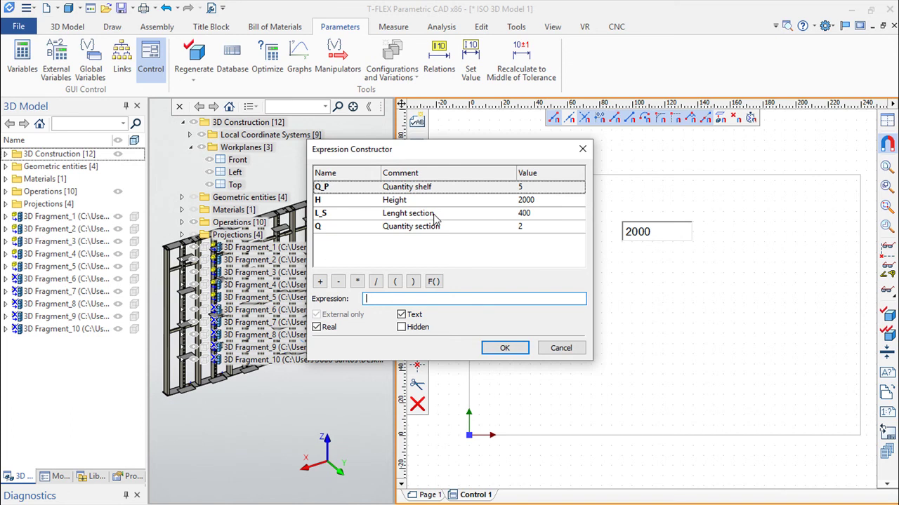
double_click(433, 215)
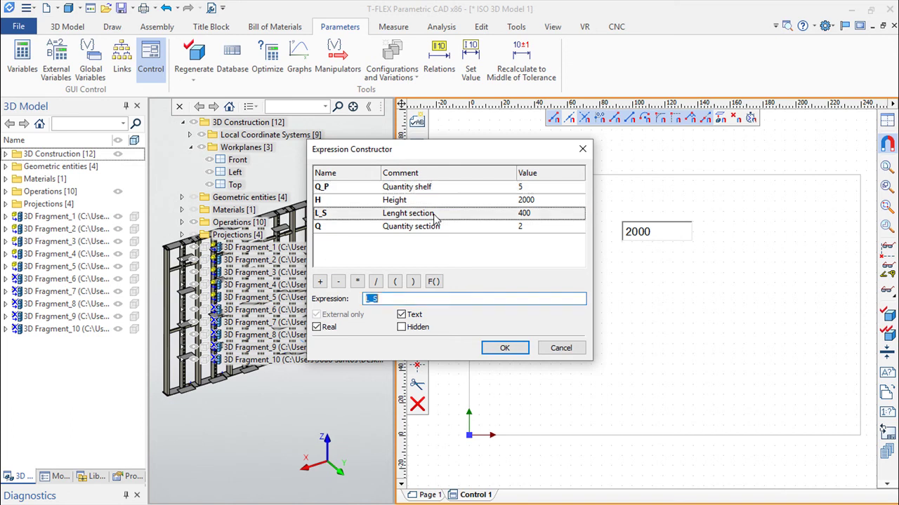
left_click(508, 350)
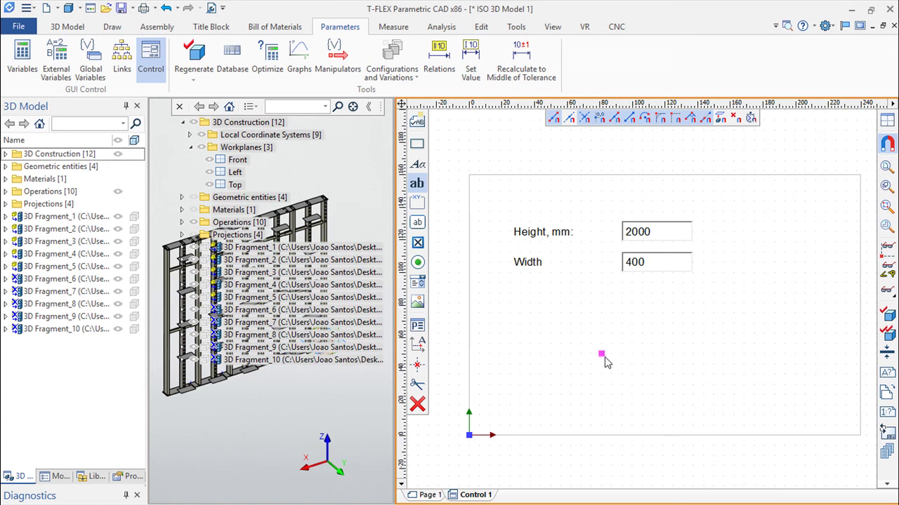
key("Escape")
- Inspect the 2000 field's properties and close them without changes
right_click(664, 235)
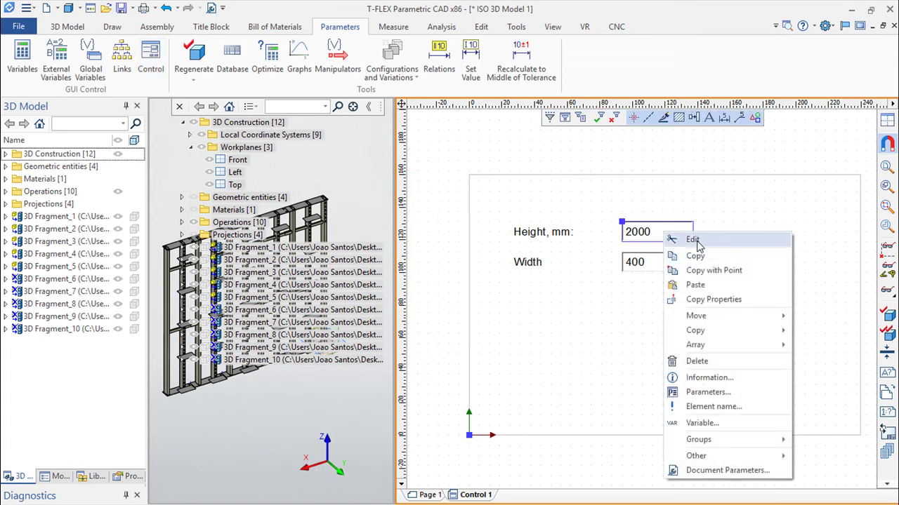
left_click(690, 239)
left_click(417, 122)
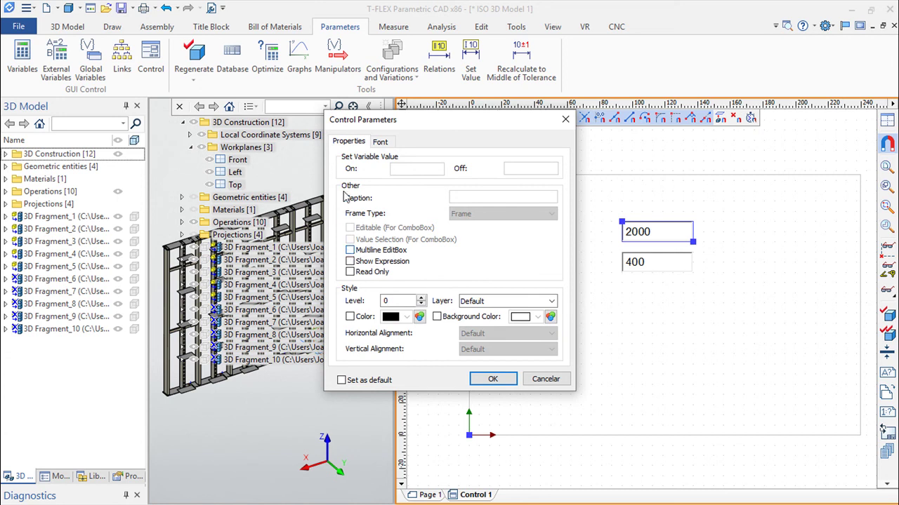
left_click(546, 379)
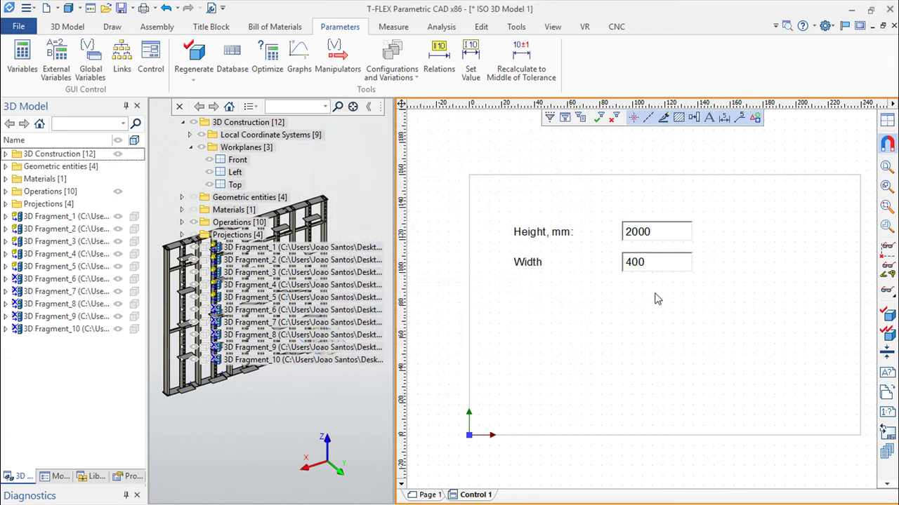
left_click(674, 234)
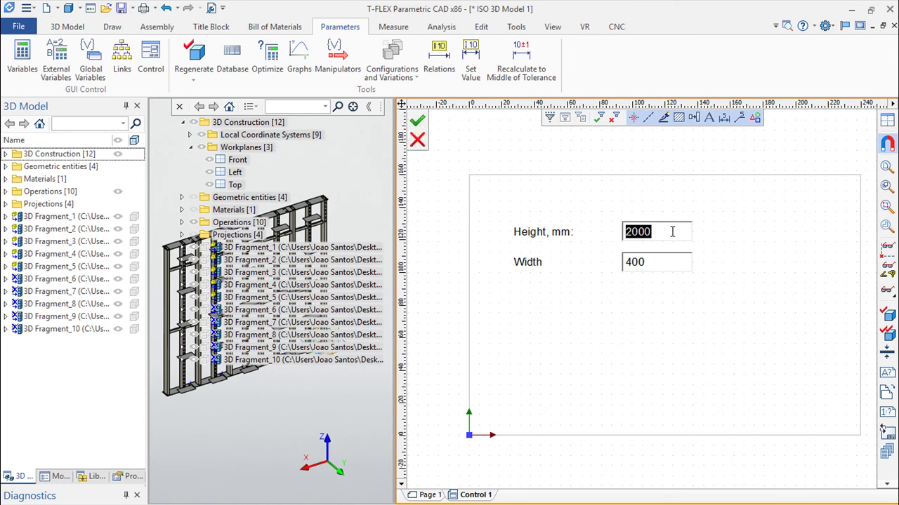
left_click(417, 139)
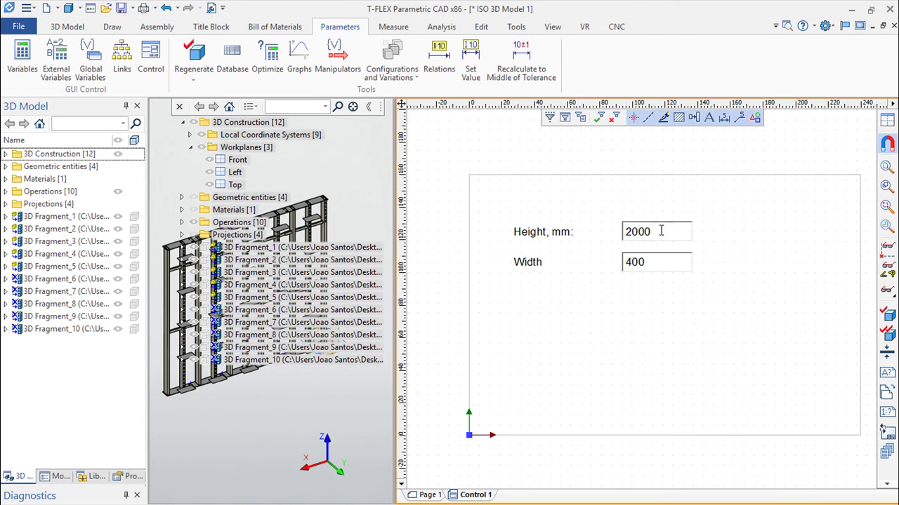
- Delete the 2000 and 400 input fields from the page
right_click(661, 225)
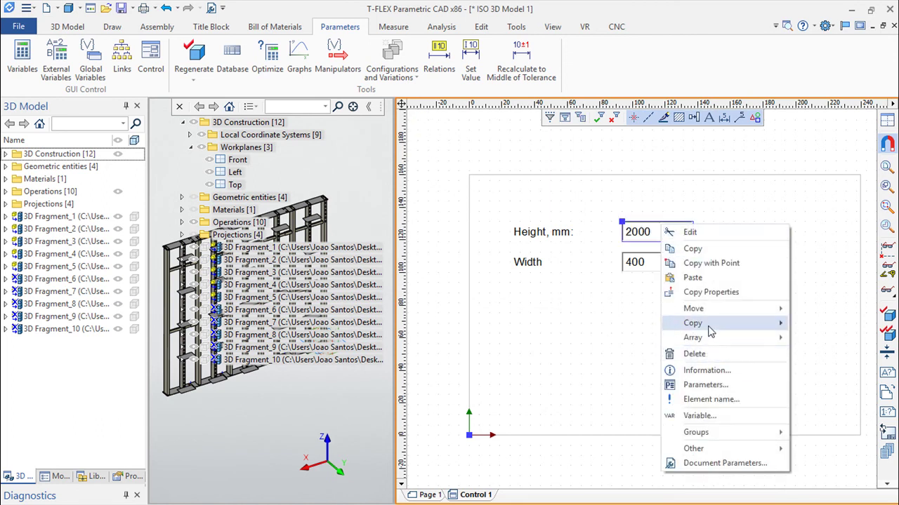
left_click(708, 355)
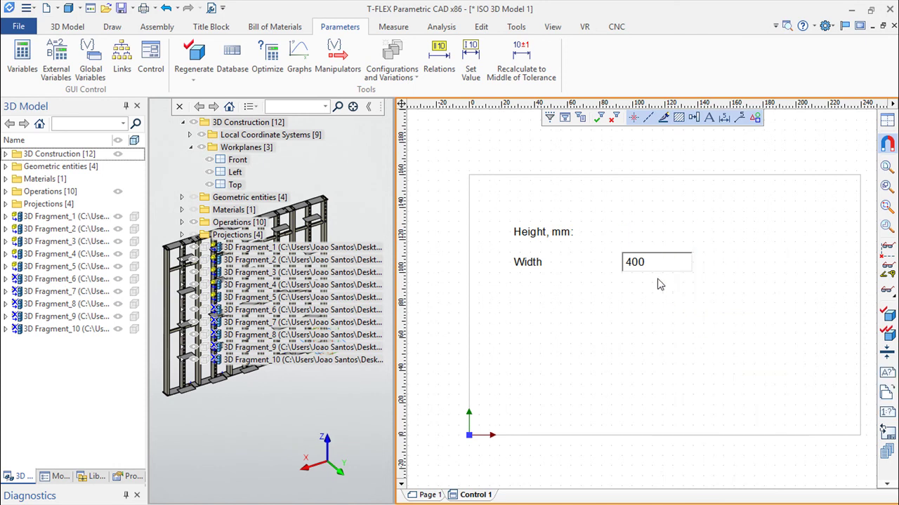
right_click(663, 257)
left_click(695, 139)
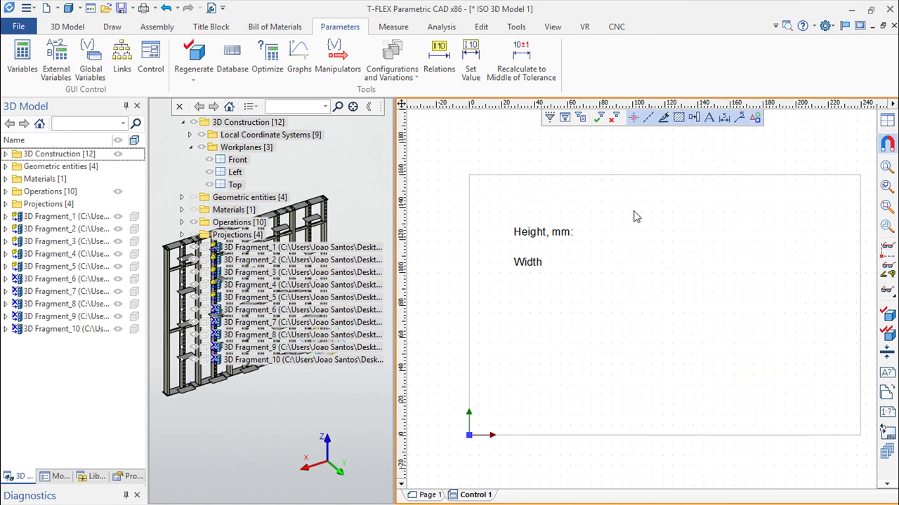
- Add a combo box beside Height, mm: linked to variable H, showing 2000
left_click(154, 61)
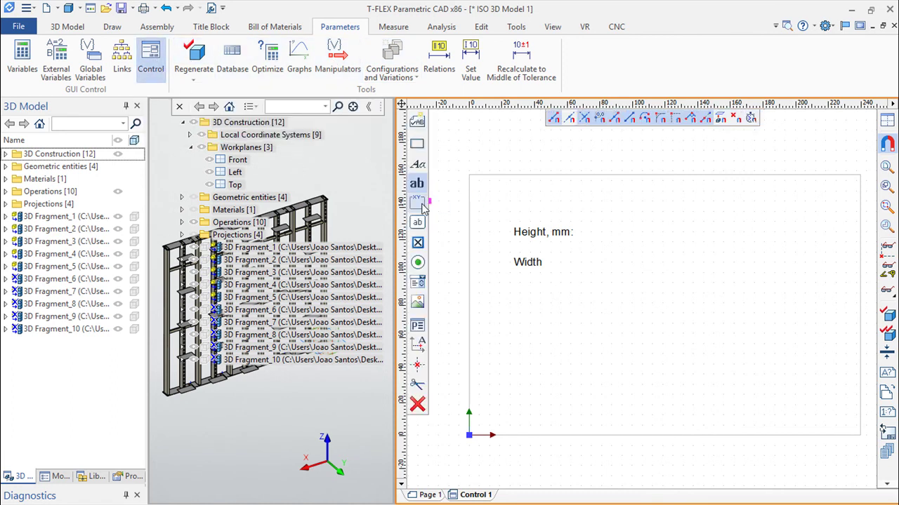
left_click(417, 284)
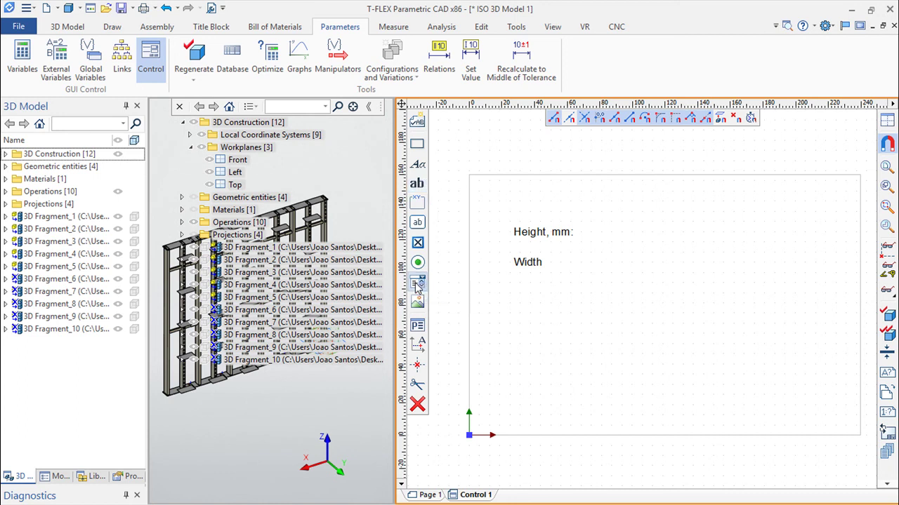
left_click(611, 222)
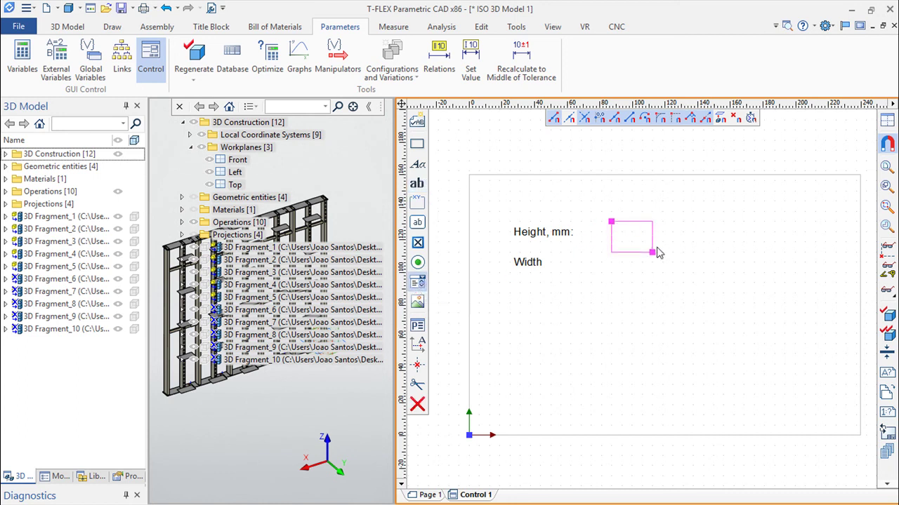
left_click(693, 243)
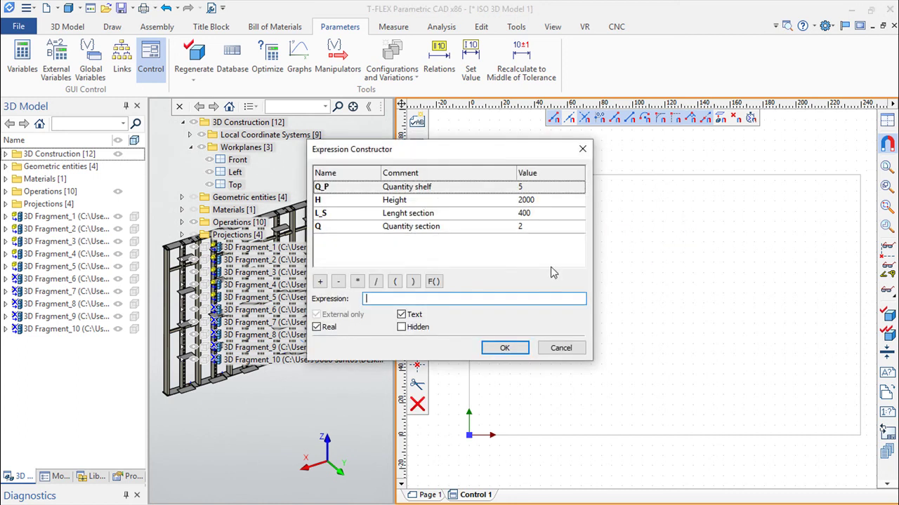
double_click(413, 204)
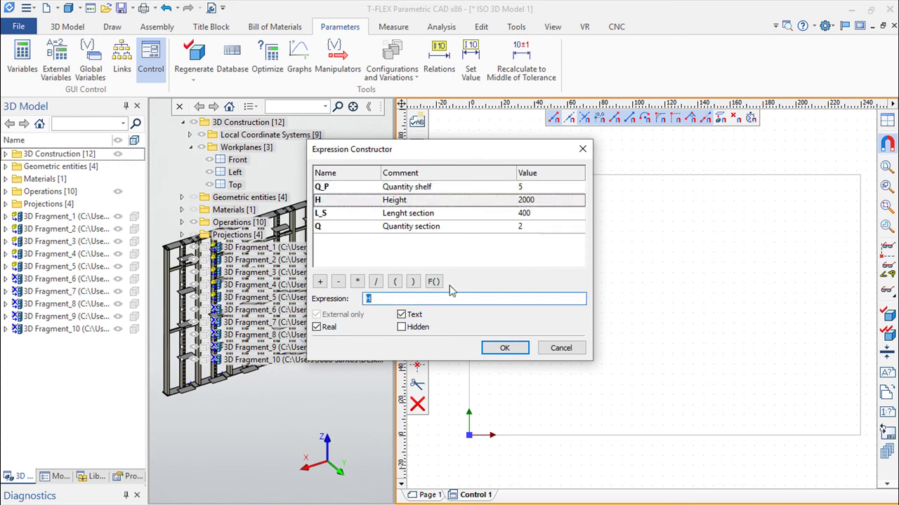
left_click(512, 349)
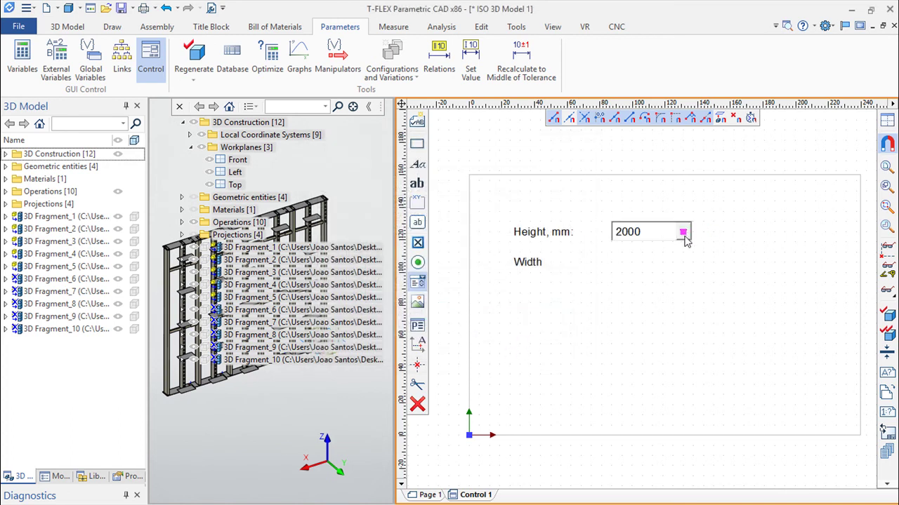
- Draw a box beside Width linked to section length L_S, showing 400
left_click(612, 253)
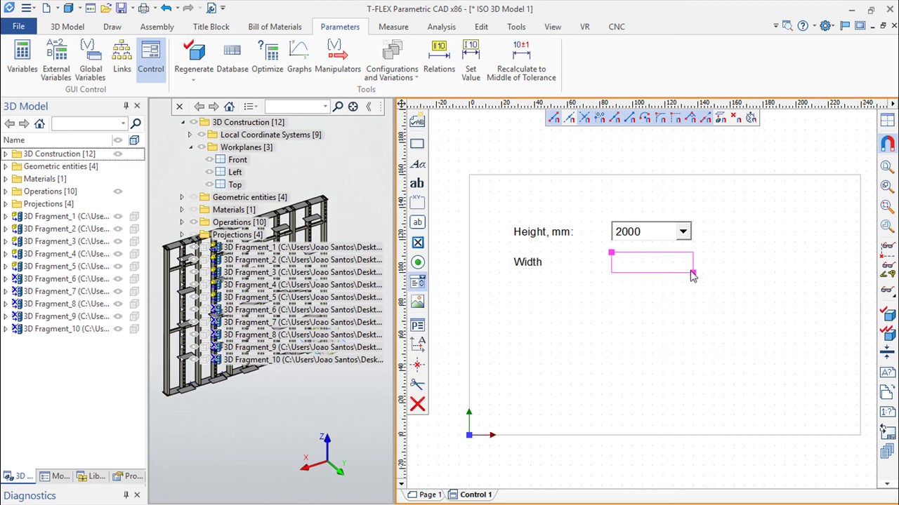
left_click(692, 275)
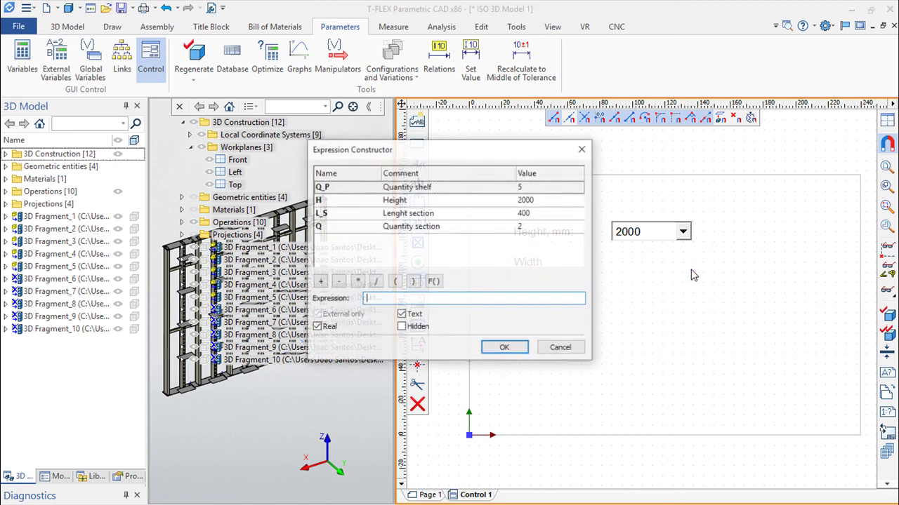
double_click(400, 212)
left_click(505, 348)
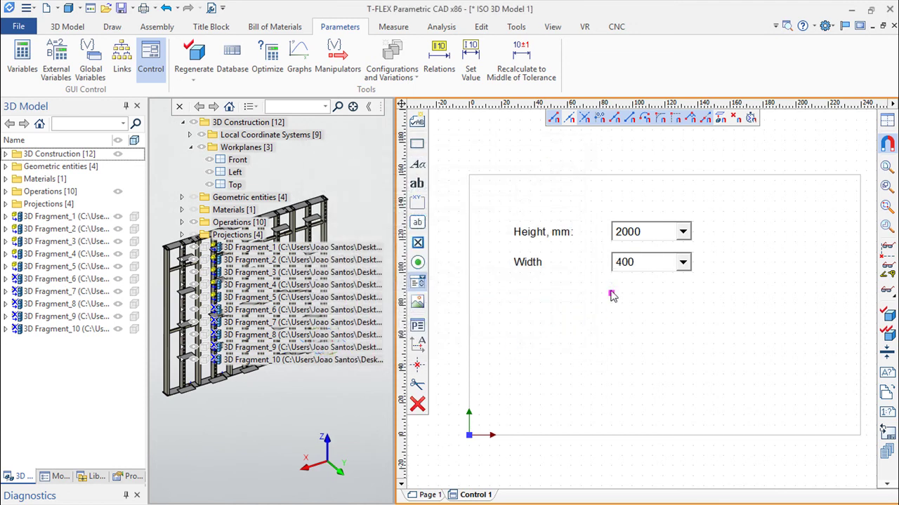
- Add the captions 'Sections nº' and 'Shelfs nº' below Width
left_click(417, 164)
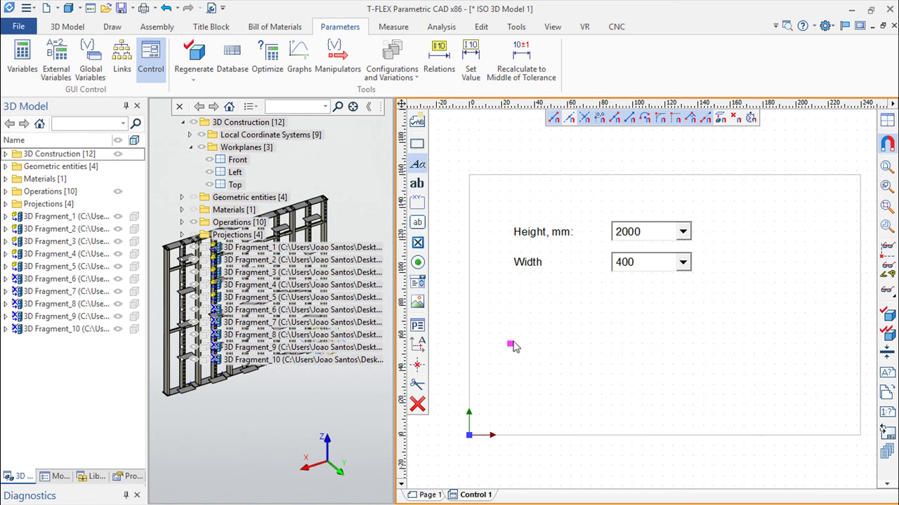
left_click(511, 345)
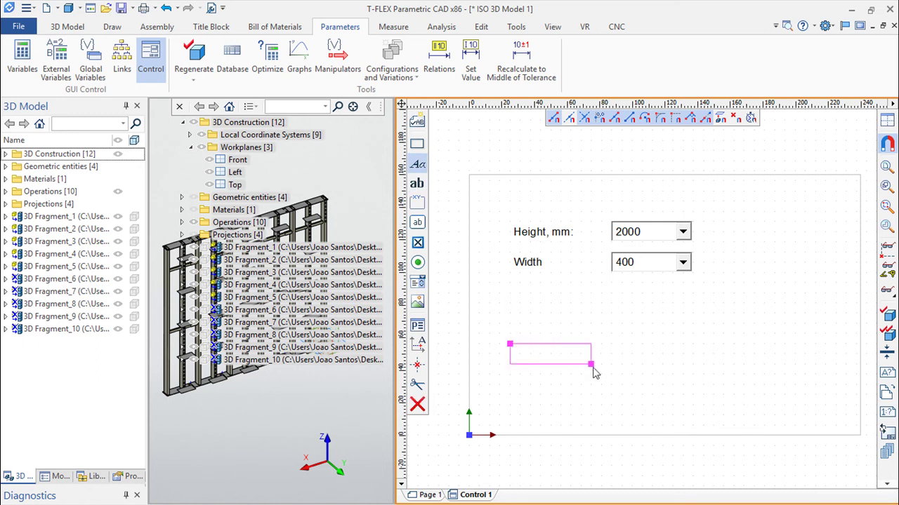
left_click(612, 365)
type("Sections nº")
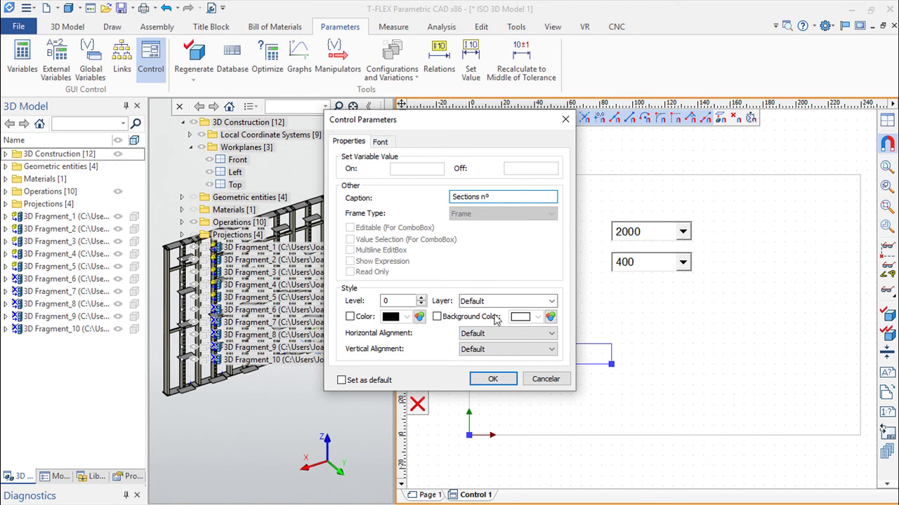
left_click(488, 379)
left_click(509, 375)
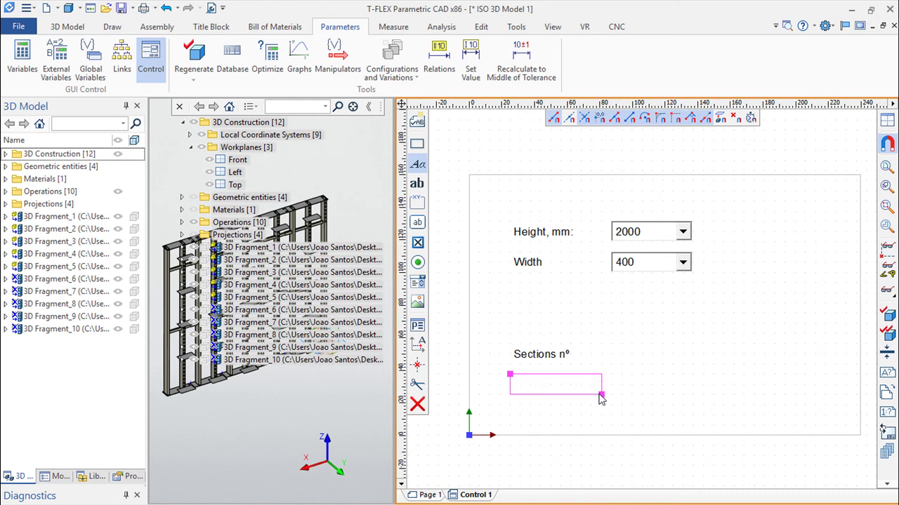
left_click(600, 395)
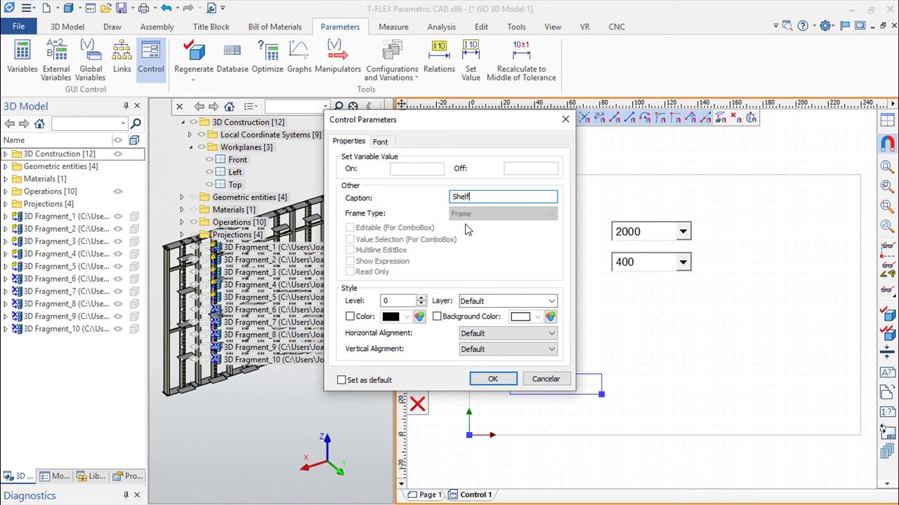
type("Shelfs nº")
left_click(493, 380)
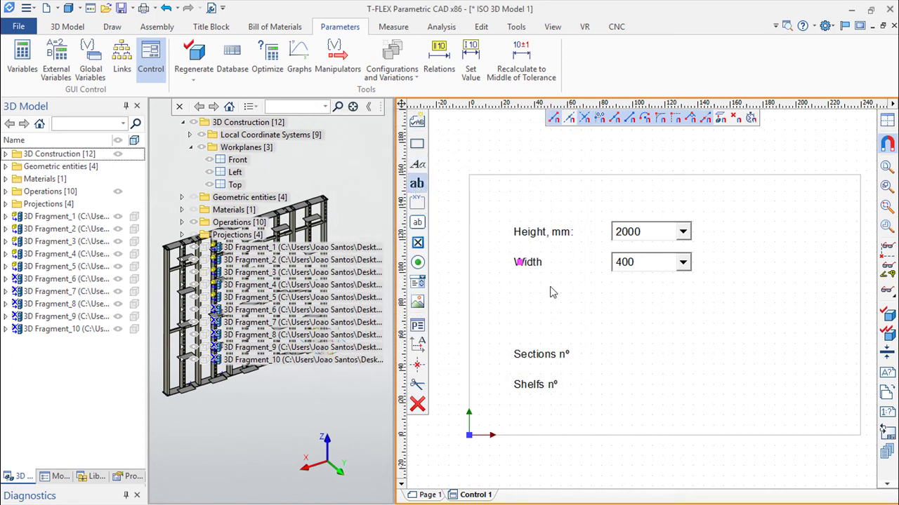
- Place input boxes beside them linked to Q (2) and Q_P (5)
left_click(611, 344)
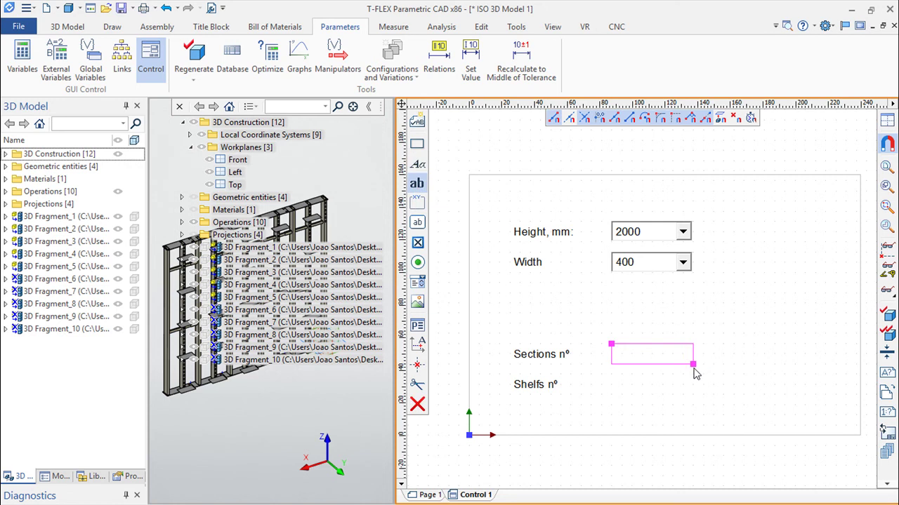
left_click(694, 371)
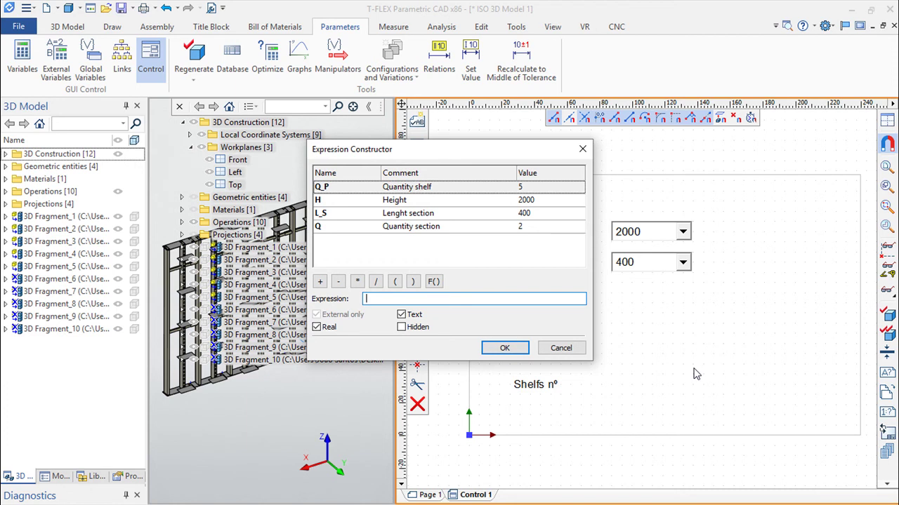
double_click(342, 227)
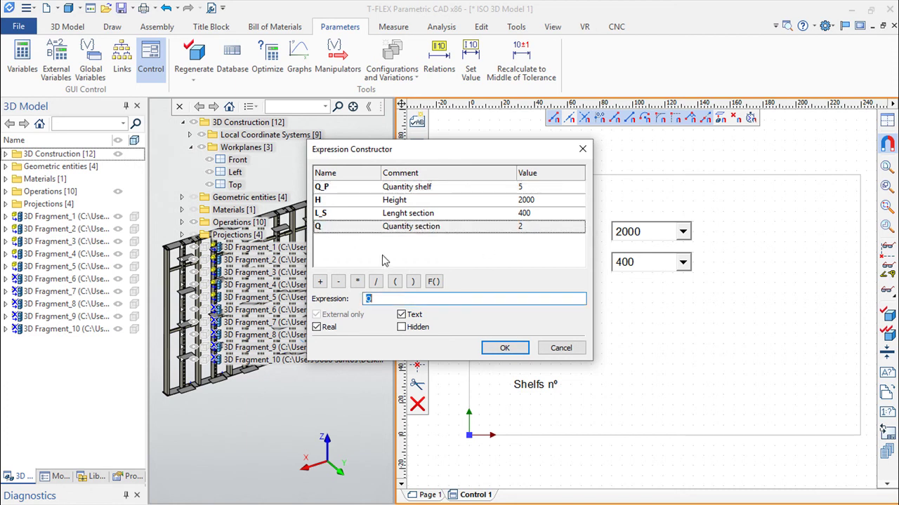
left_click(503, 349)
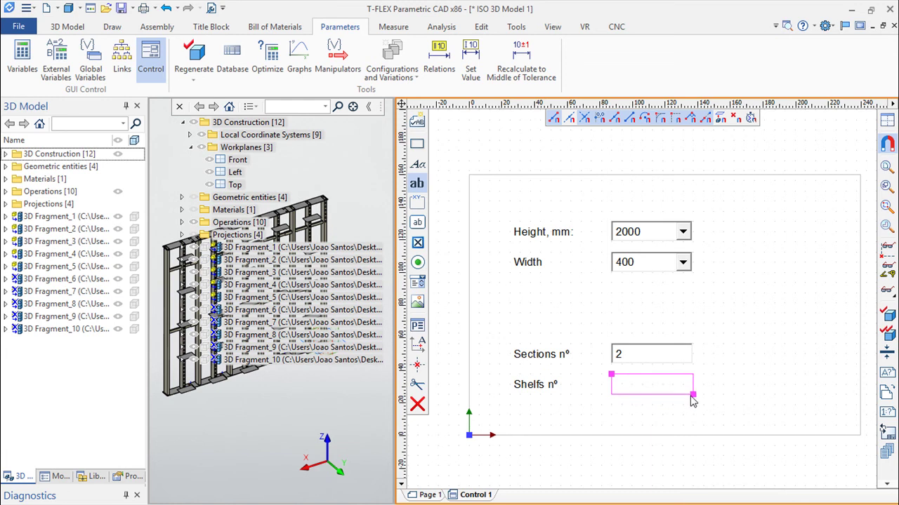
left_click(692, 399)
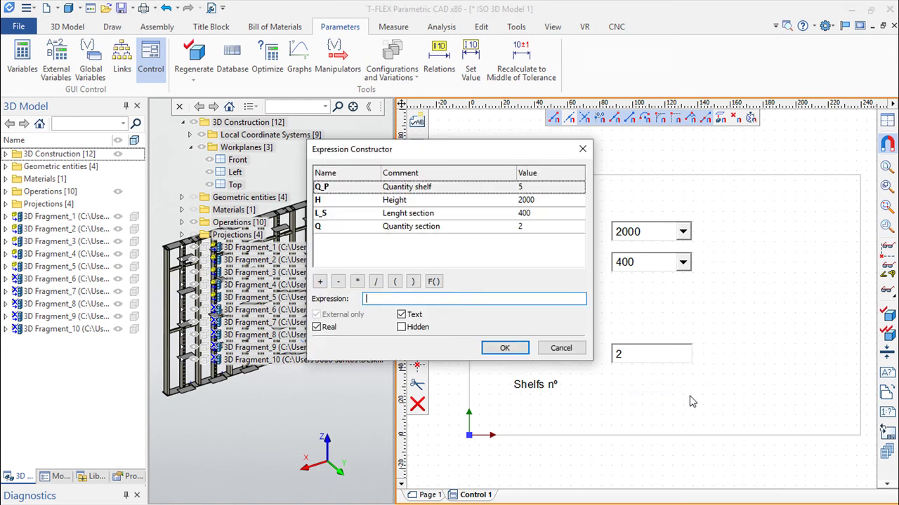
double_click(351, 187)
left_click(504, 348)
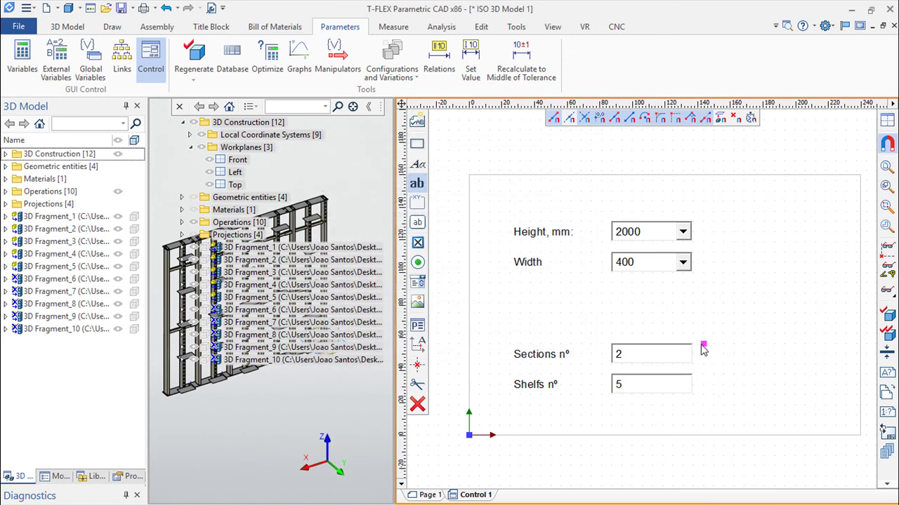
key("Escape")
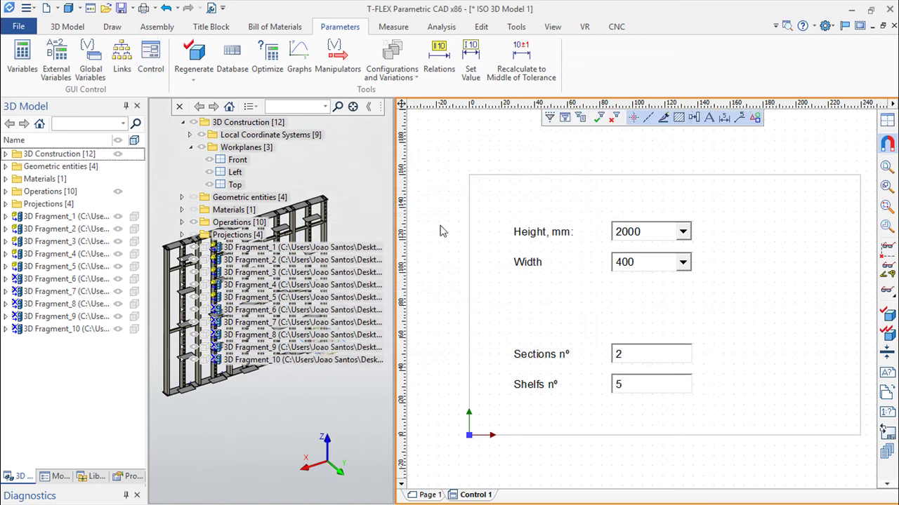
- Start an edit box above Sections nº, then cancel it
left_click(151, 56)
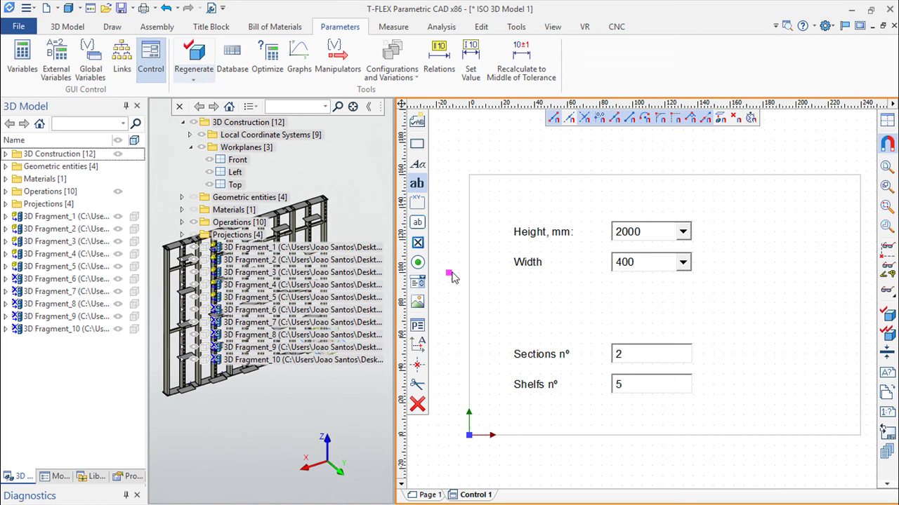
left_click(416, 184)
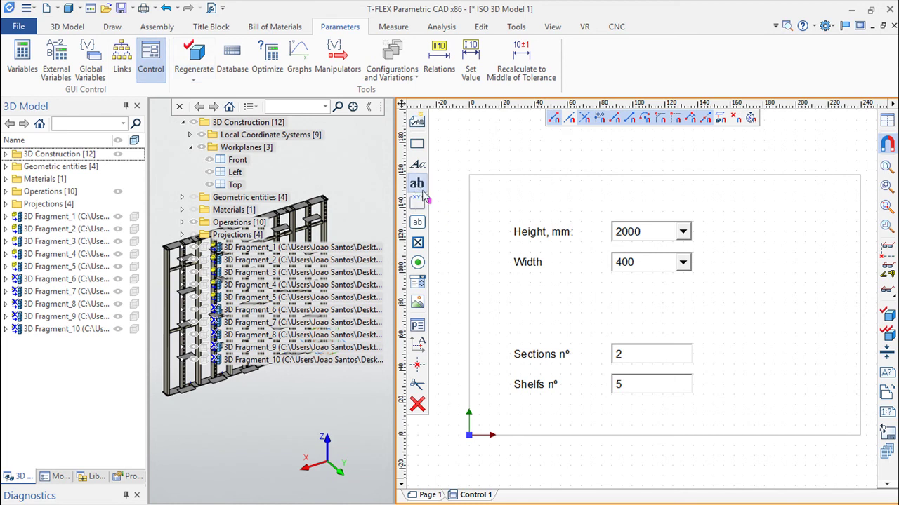
left_click(509, 303)
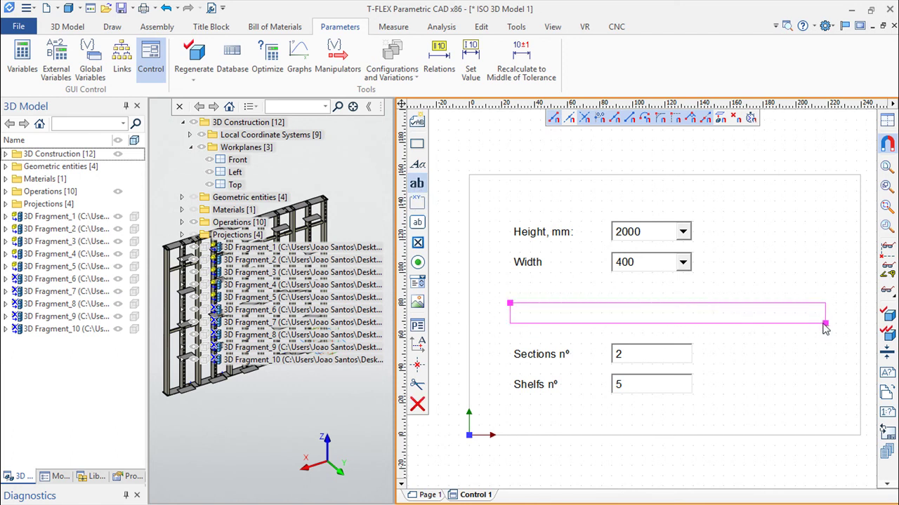
left_click(825, 324)
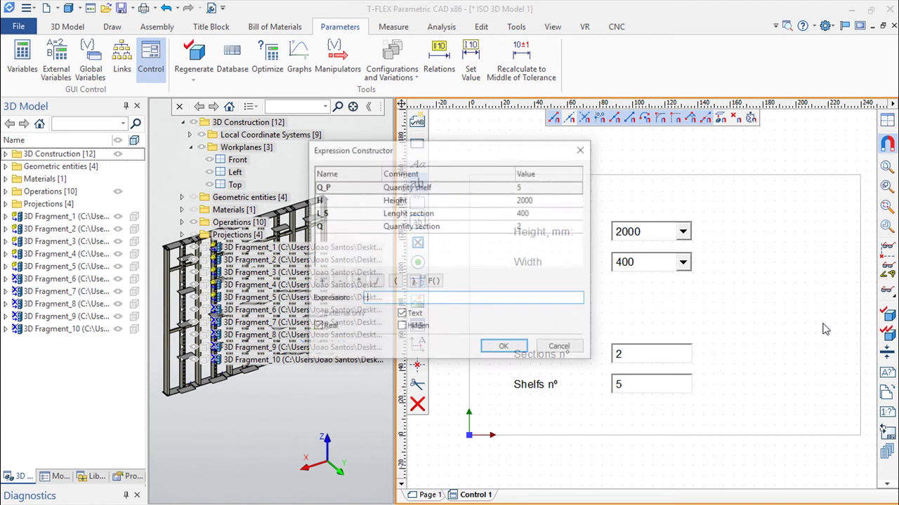
left_click(561, 349)
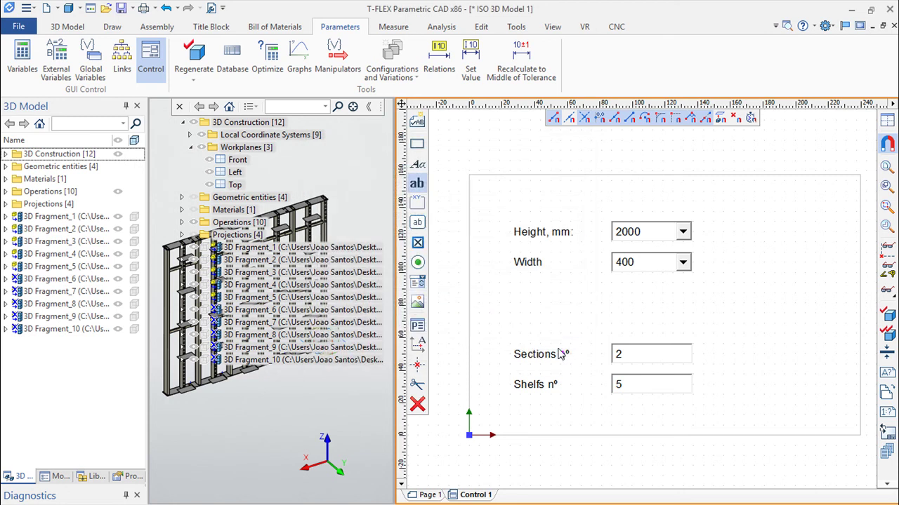
- Add a wide caption 'Shelfs number - {Nmax}' above Sections nº, showing 39
left_click(417, 163)
left_click(512, 304)
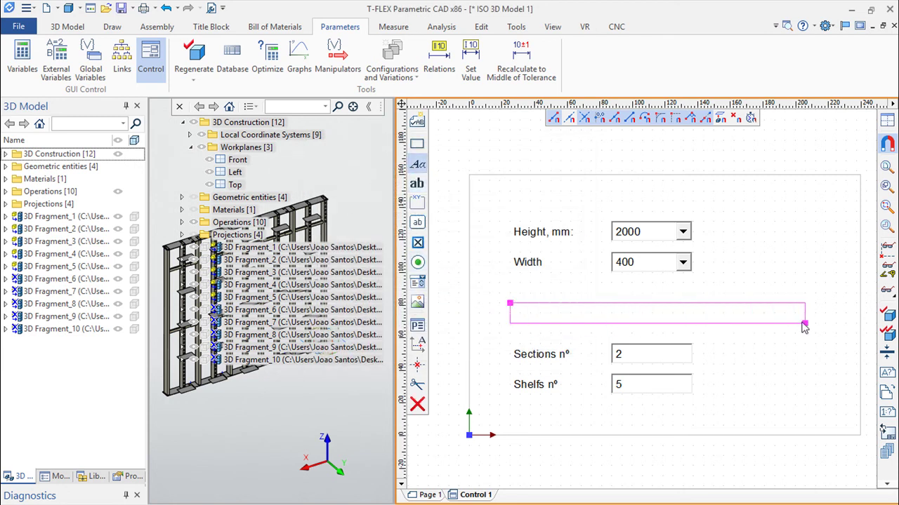
left_click(805, 325)
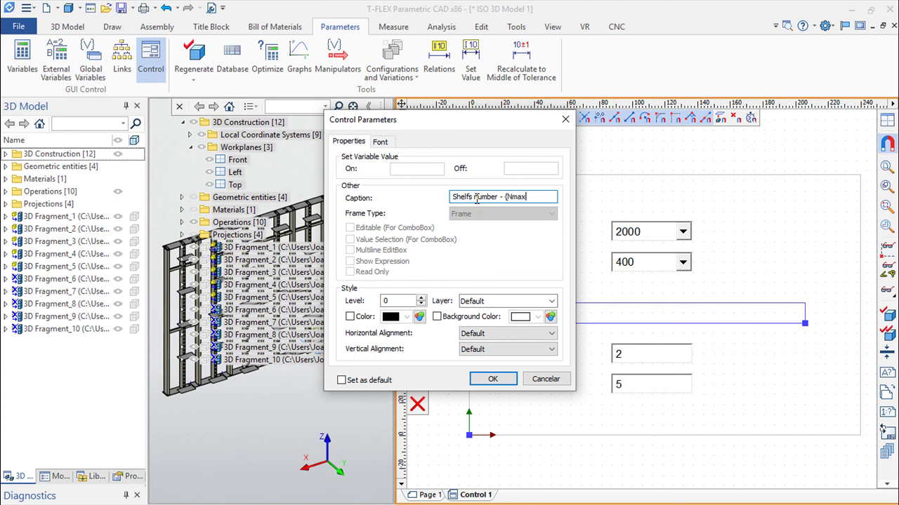
type("Shelfs number - {Nmax}")
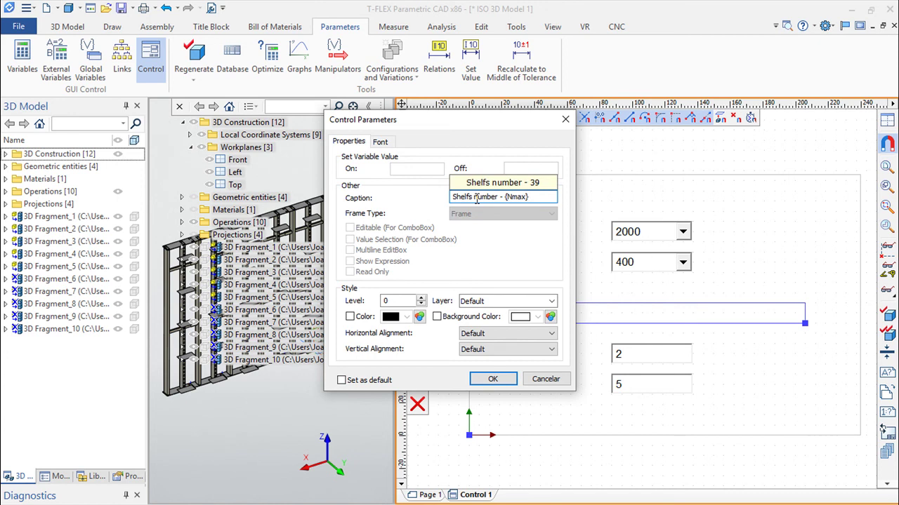
left_click(491, 379)
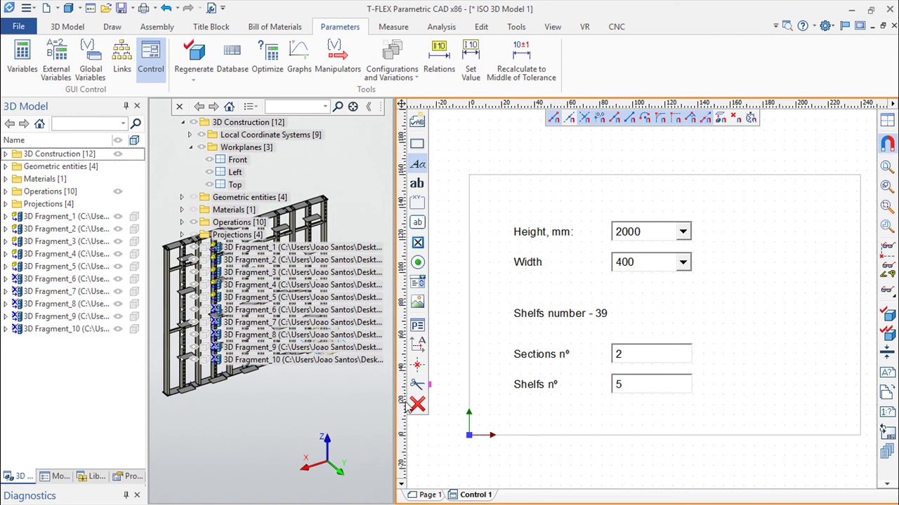
- Set Height to 1500 mm in the Control 1 form and apply it
left_click_drag(395, 404, 555, 378)
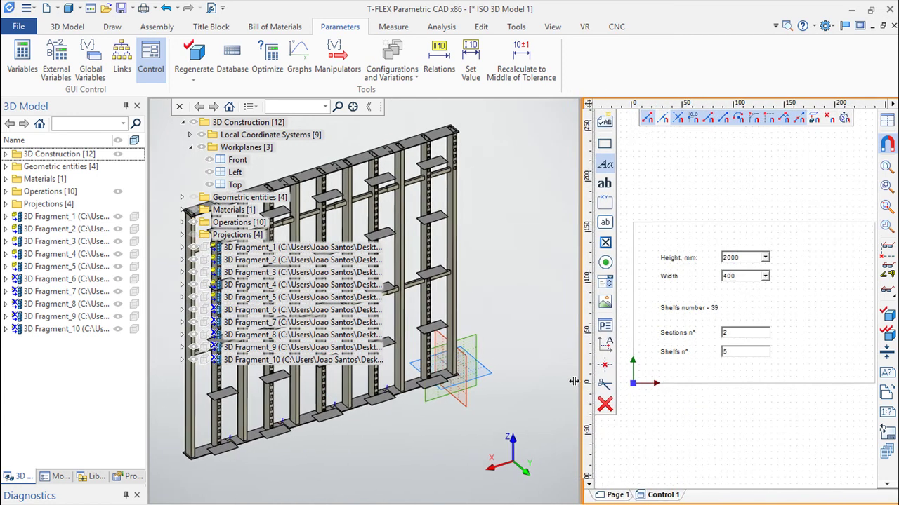
scroll(730, 358, "up", 3)
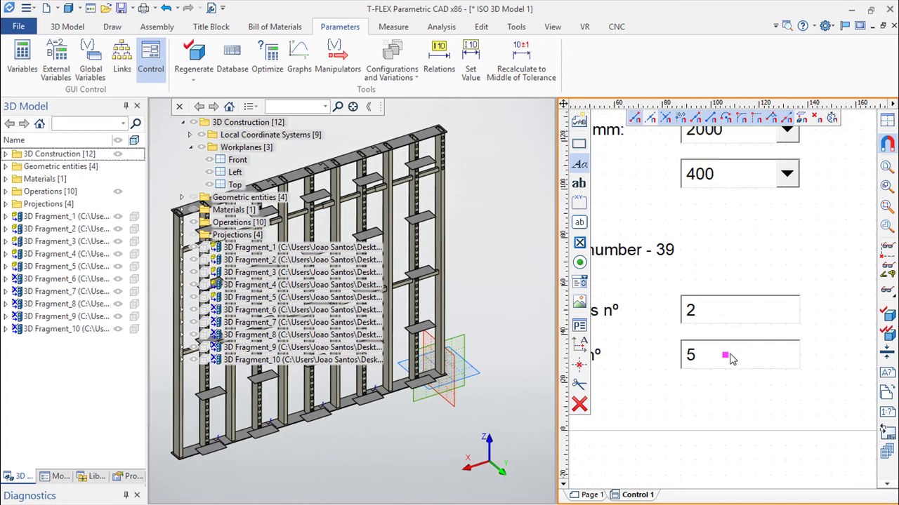
middle_click_drag(760, 382, 803, 398)
key("Escape")
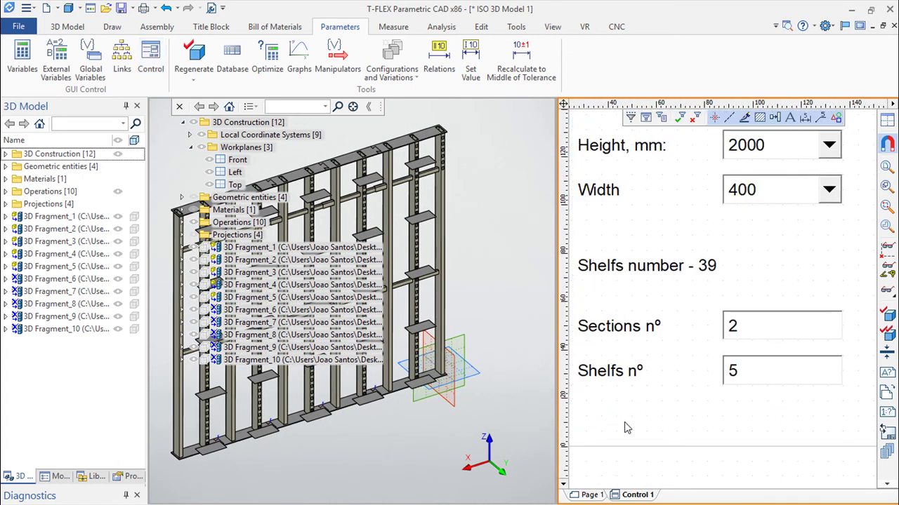
scroll(638, 463, "down", 2)
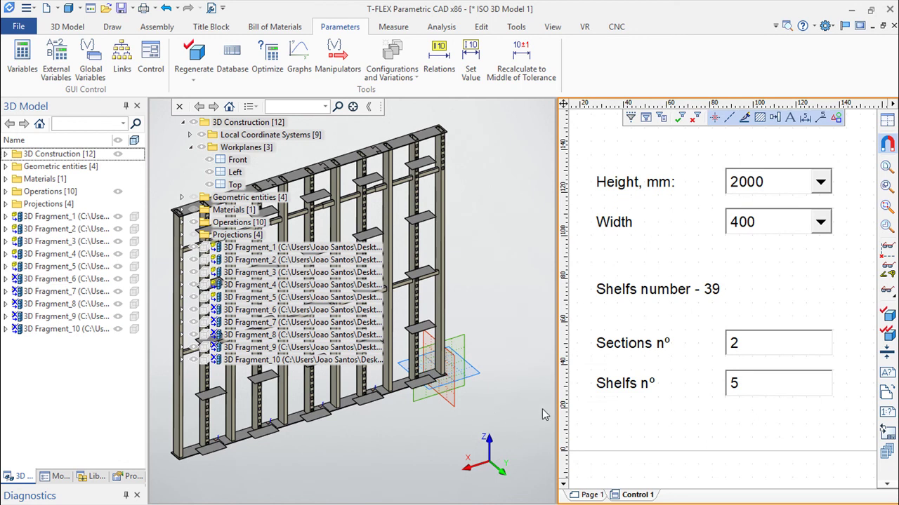
left_click(542, 414)
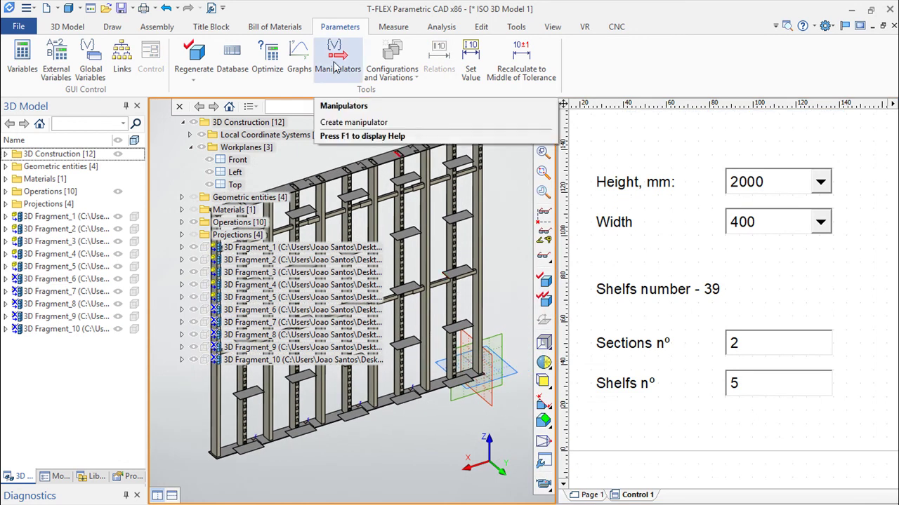
left_click(57, 59)
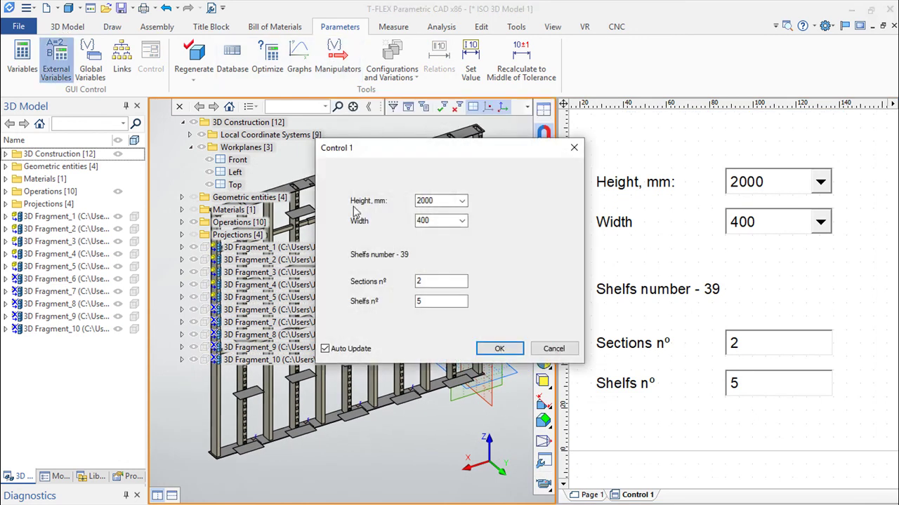
left_click(461, 201)
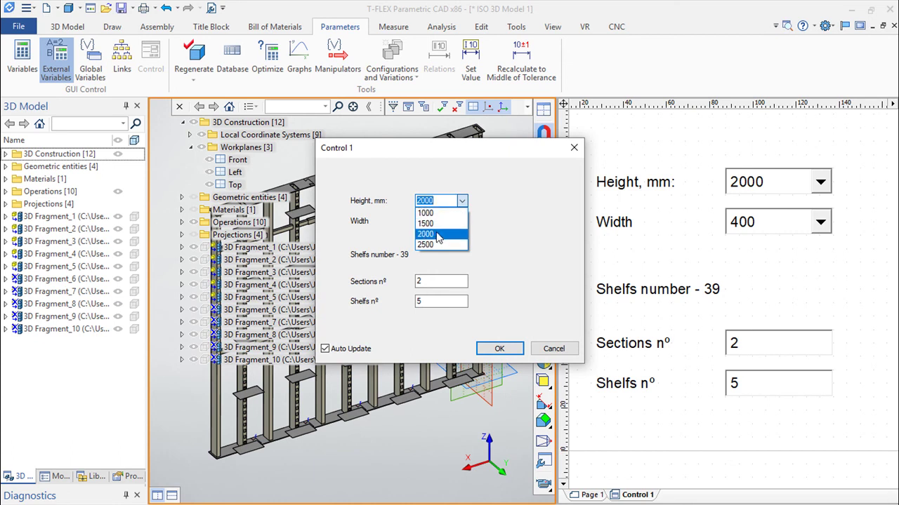
left_click(429, 223)
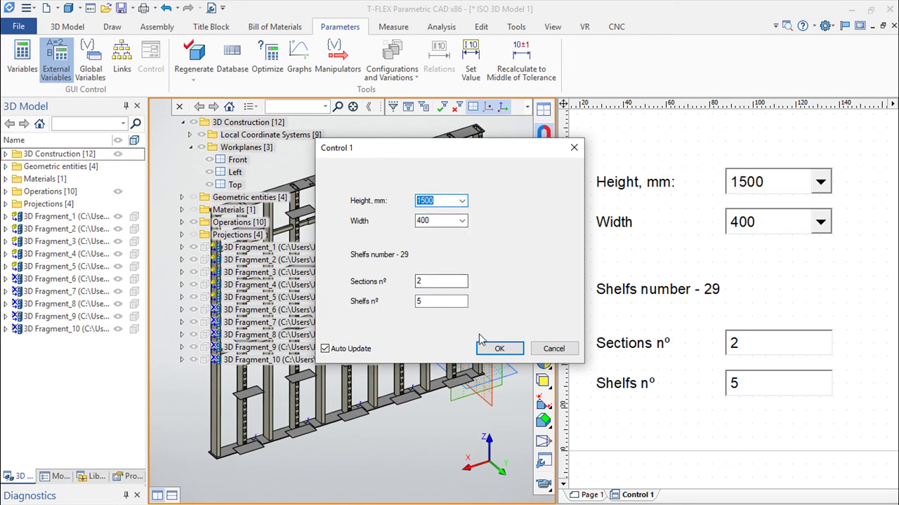
left_click(496, 349)
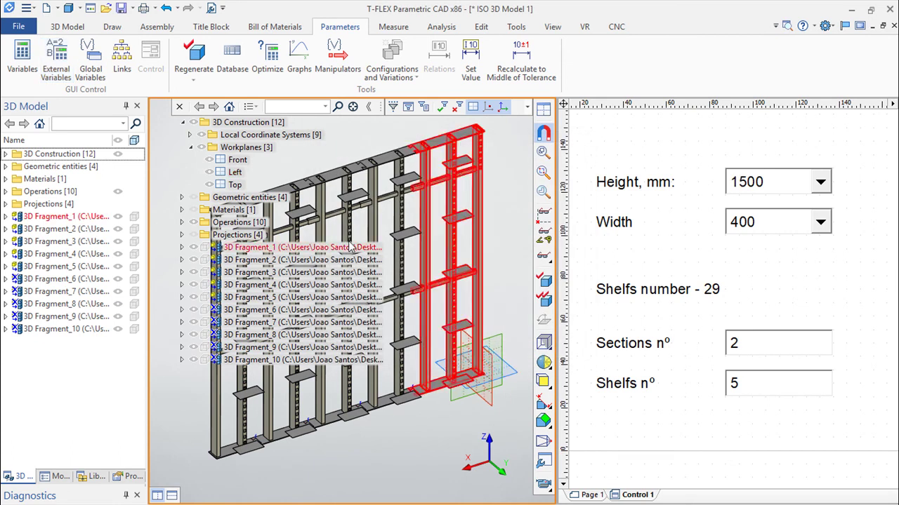
- Fully regenerate the model, including links, product structures, reports and drawing views
left_click(547, 303)
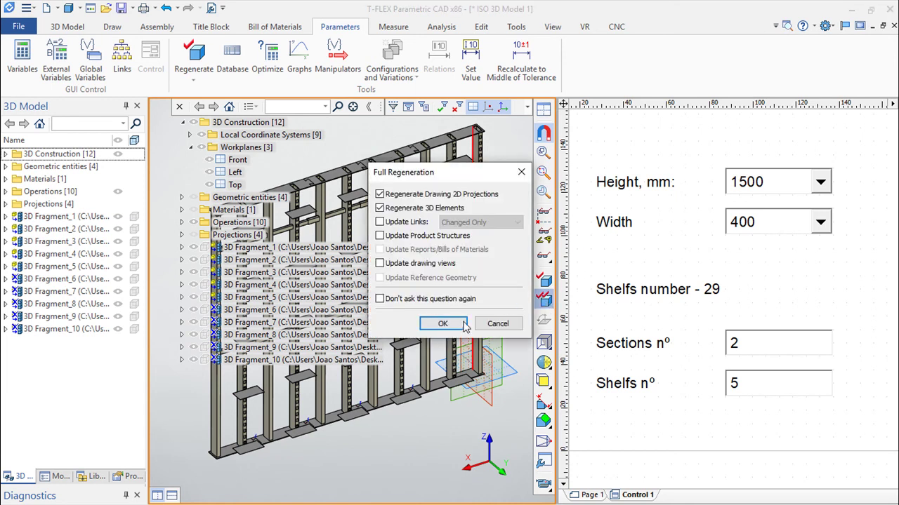
left_click(380, 222)
left_click(379, 236)
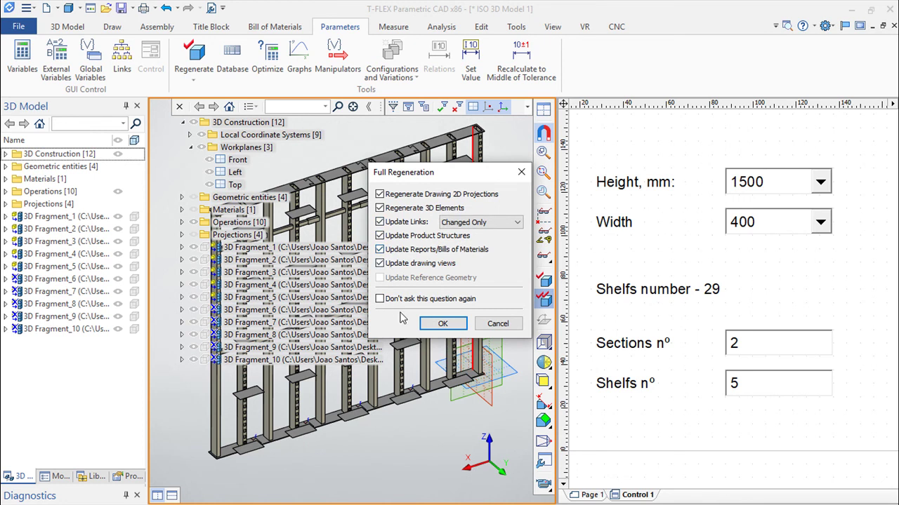
left_click(445, 324)
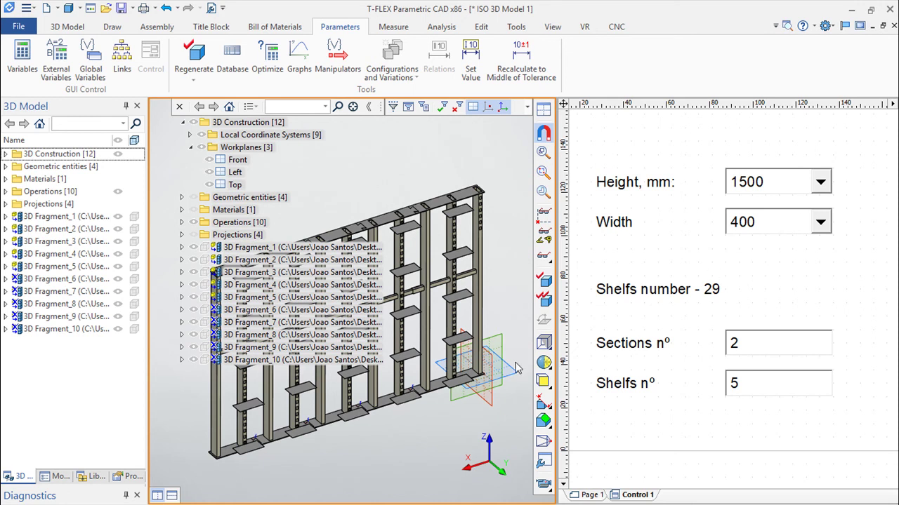
- Review the Page 1 drawing, widen its pane, and return to the Control 1 form
left_click(591, 495)
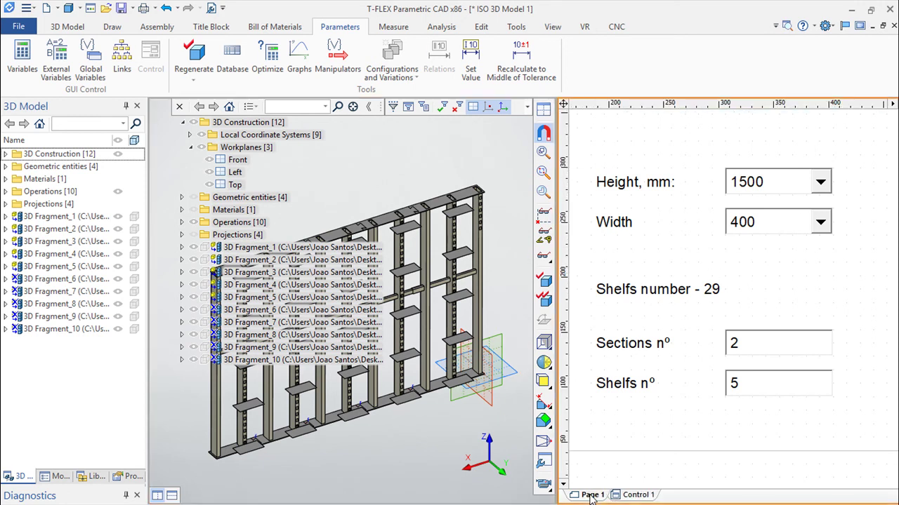
scroll(680, 322, "down", 3)
scroll(680, 330, "up", 1)
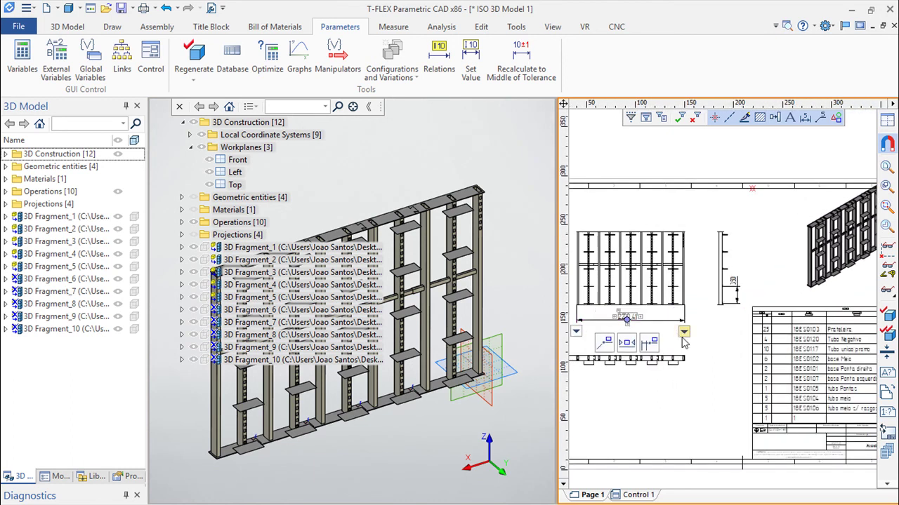
scroll(680, 330, "up", 1)
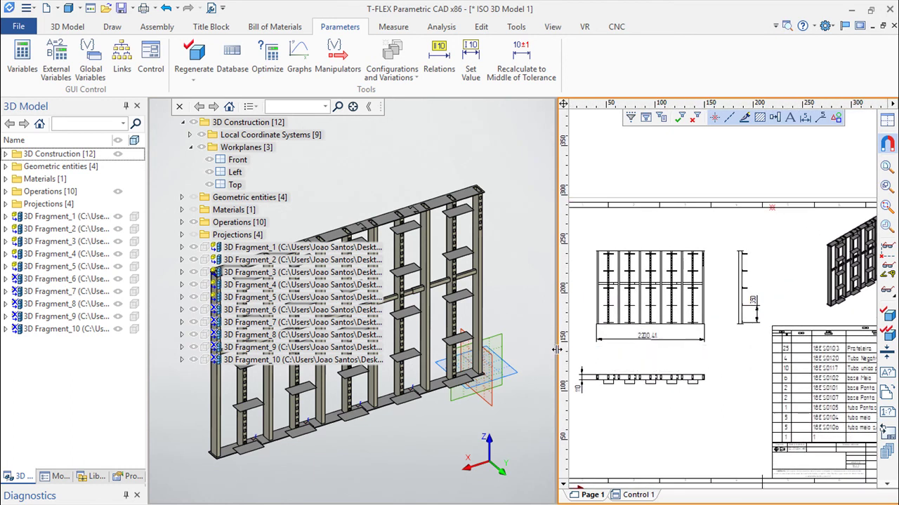
left_click_drag(557, 348, 489, 337)
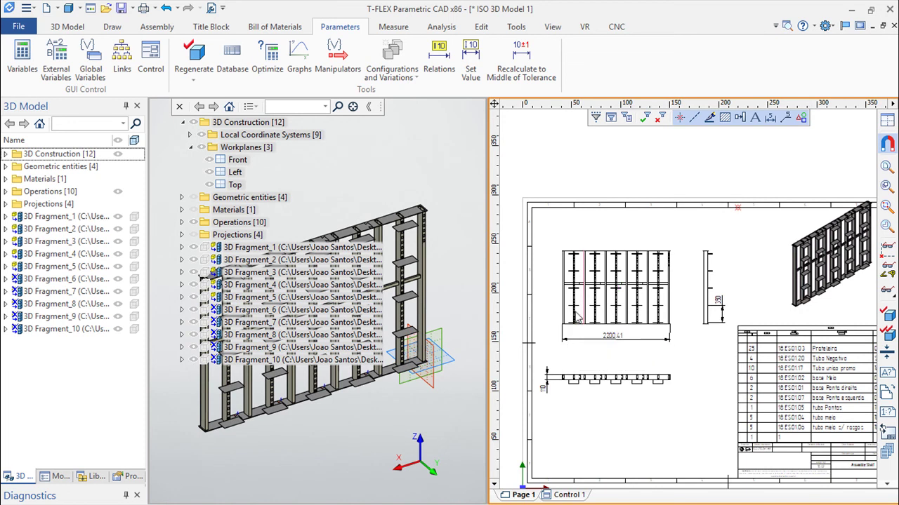
scroll(572, 327, "down", 1)
scroll(590, 327, "up", 1)
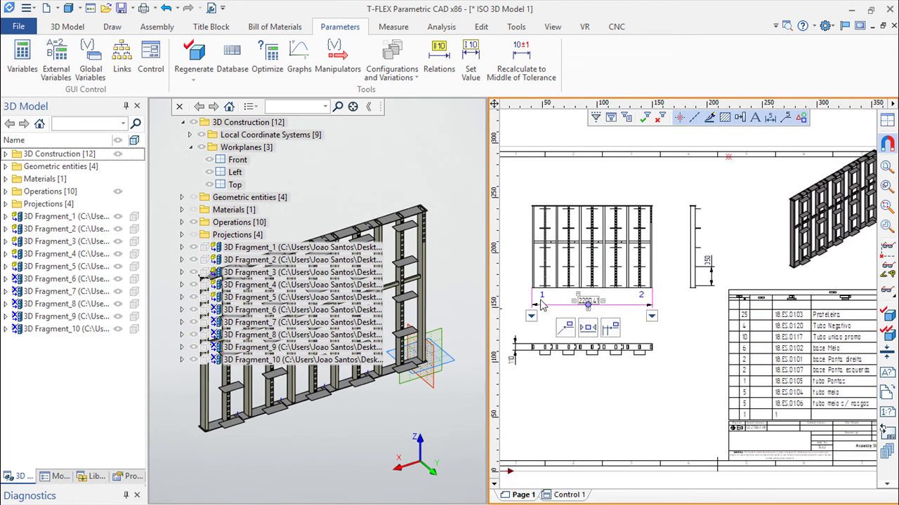
left_click(574, 495)
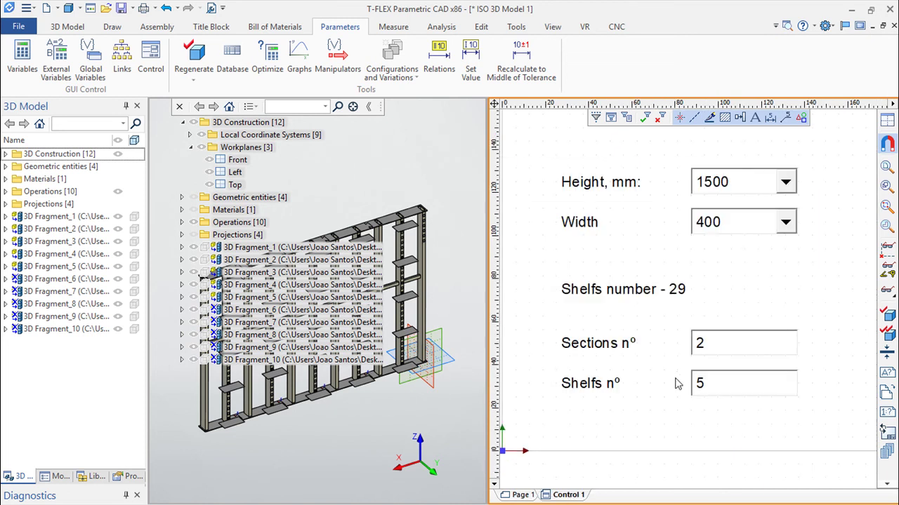
- Set Sections nº to 3 and regenerate the model
left_click(708, 345)
type("3")
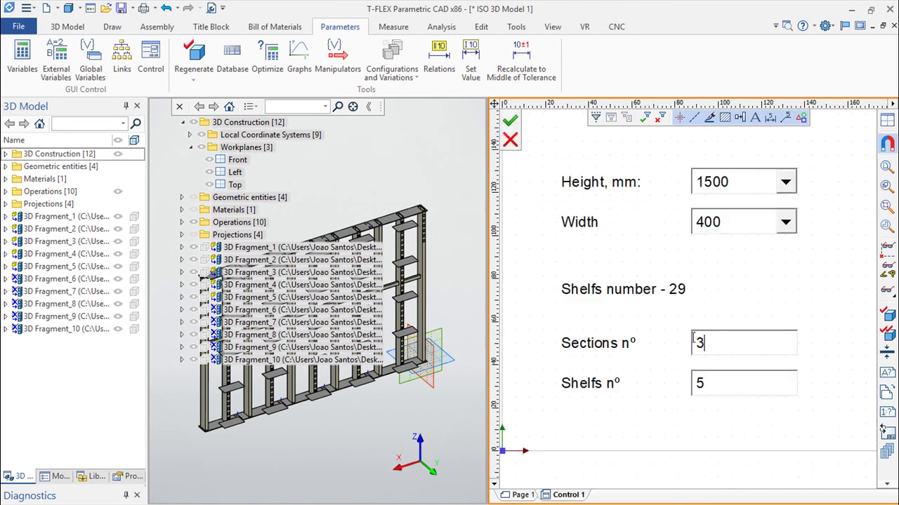
left_click(508, 120)
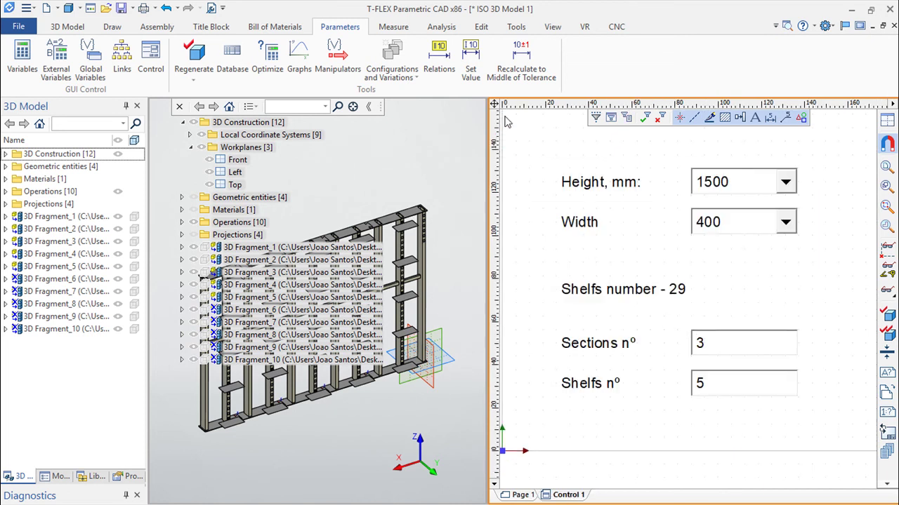
left_click(888, 335)
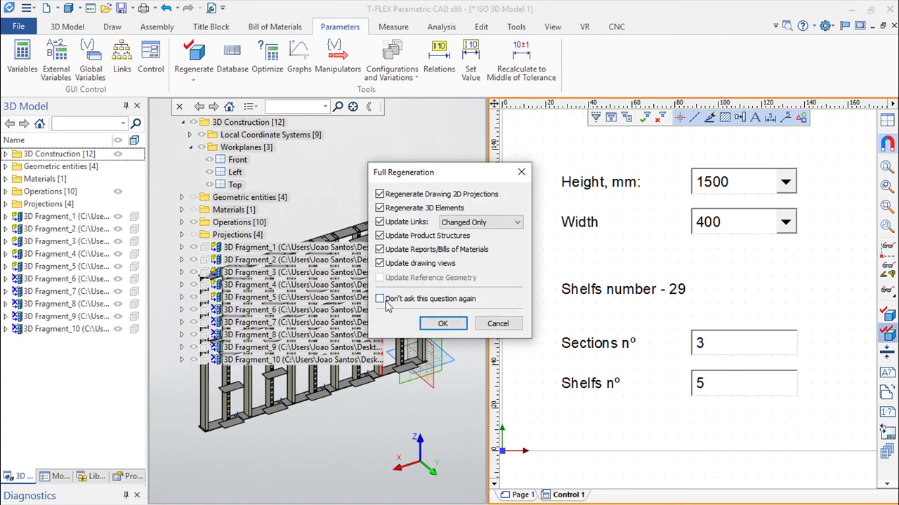
left_click(425, 323)
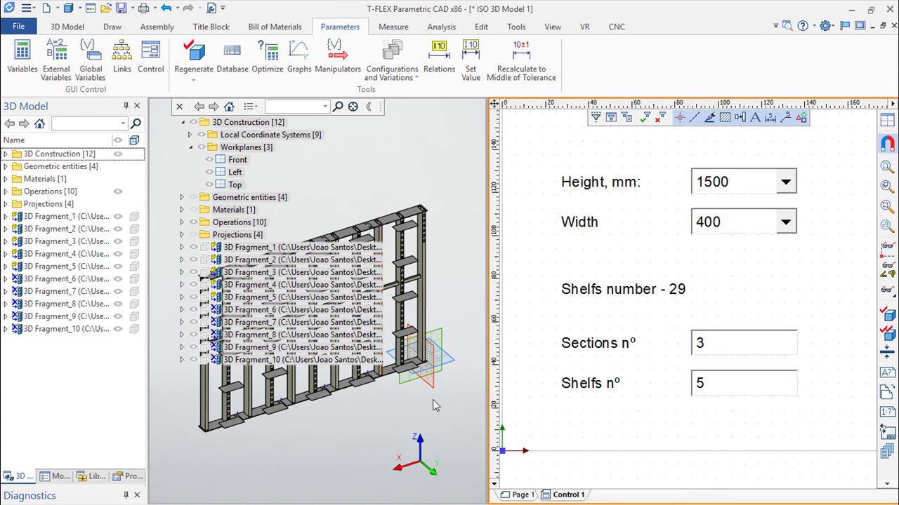
- After checking Page 1, choose Width 300 and regenerate the model
left_click(520, 495)
scroll(640, 298, "up", 3)
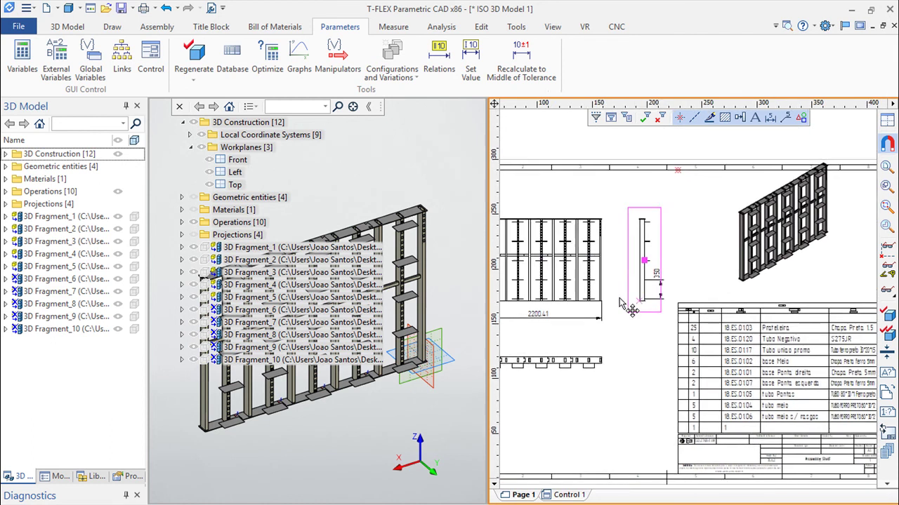
left_click(568, 495)
left_click(787, 223)
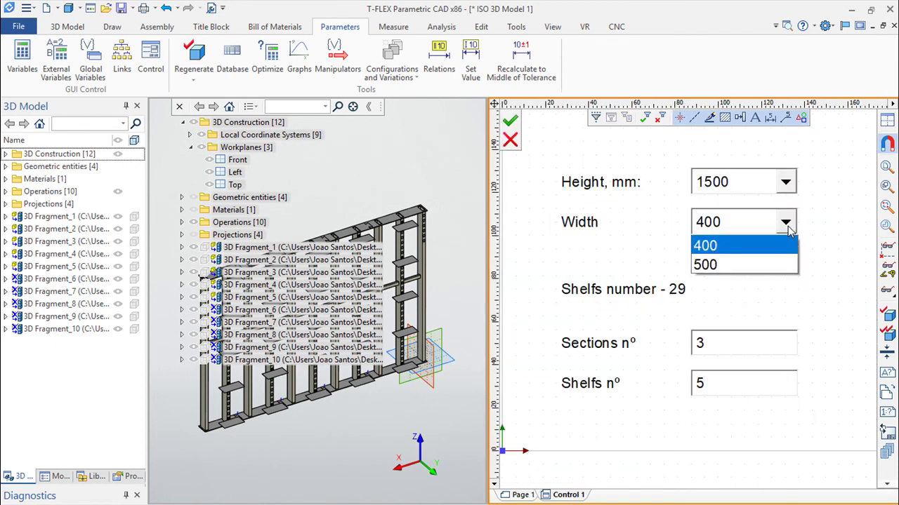
left_click(709, 245)
type("300")
left_click(510, 122)
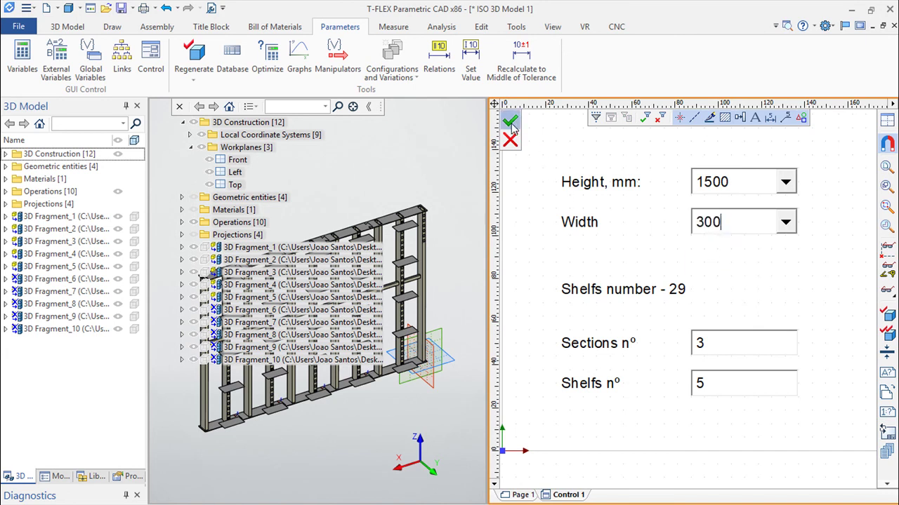
left_click(888, 329)
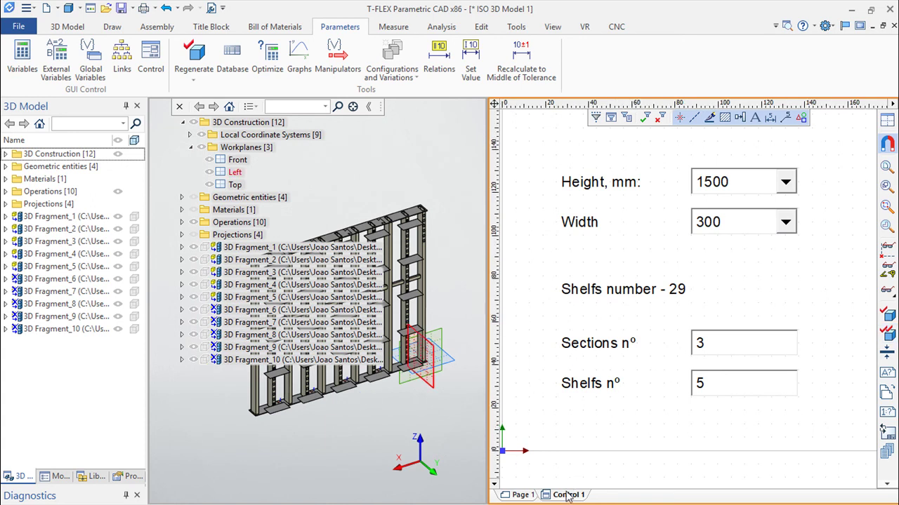
- Inspect the updated Page 1 drawing (1700.41 wide) and hide the 3D model tree overlay
left_click(523, 495)
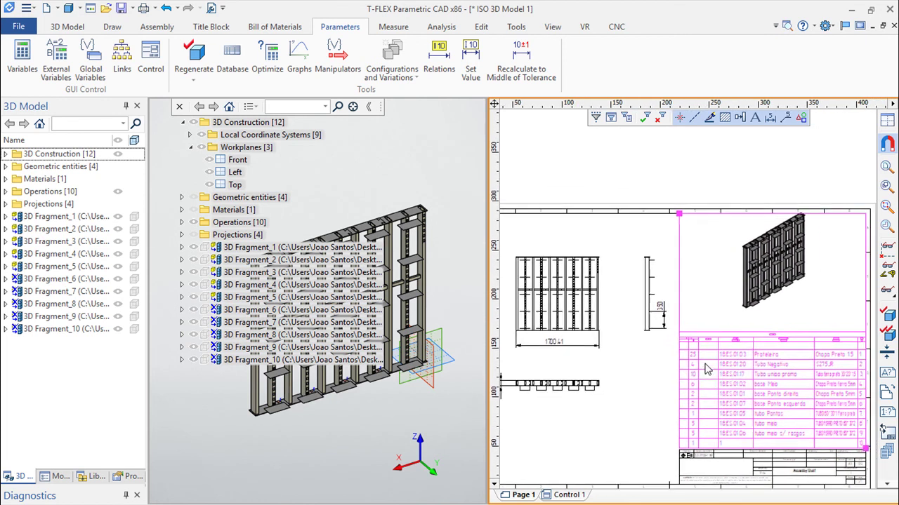
scroll(631, 402, "up", 1)
scroll(653, 396, "up", 1)
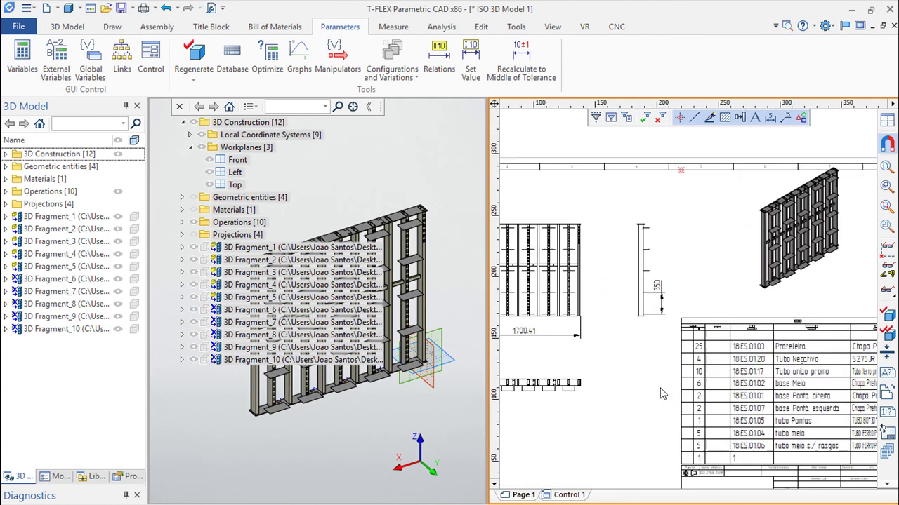
scroll(660, 394, "down", 1)
scroll(611, 330, "up", 1)
scroll(608, 329, "up", 1)
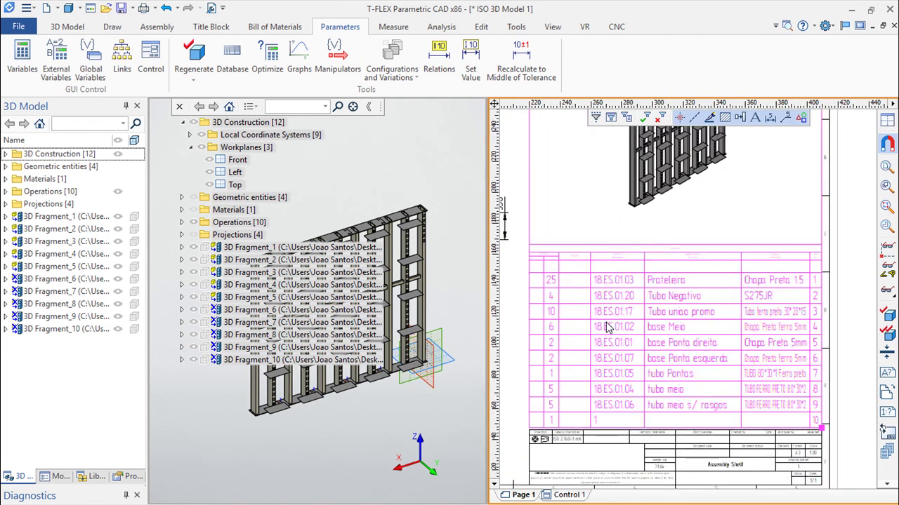
scroll(608, 328, "down", 1)
scroll(607, 329, "down", 1)
scroll(698, 333, "down", 2)
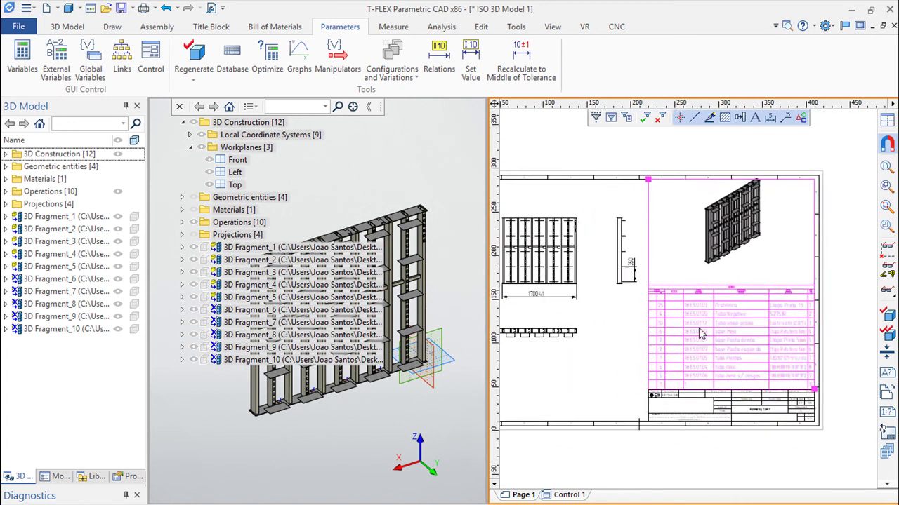
scroll(698, 334, "down", 1)
scroll(611, 361, "up", 1)
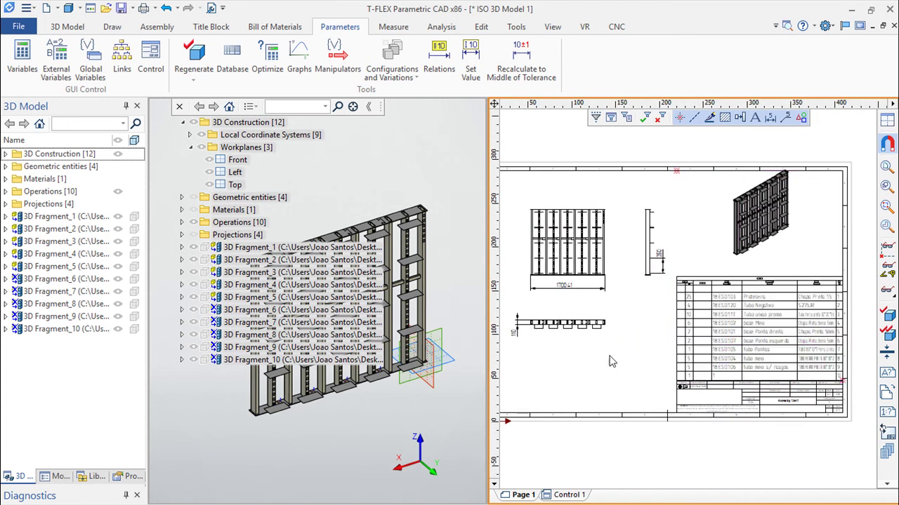
left_click(179, 106)
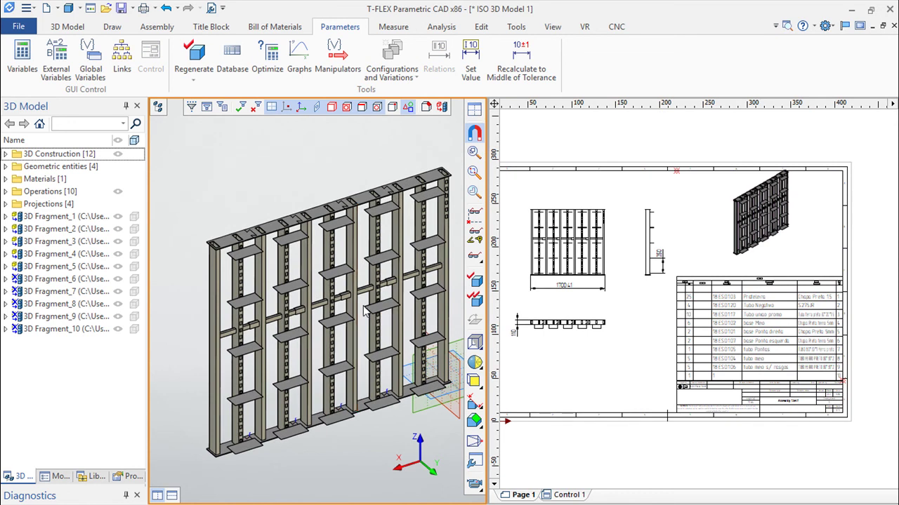
scroll(361, 313, "up", 2)
scroll(347, 379, "up", 1)
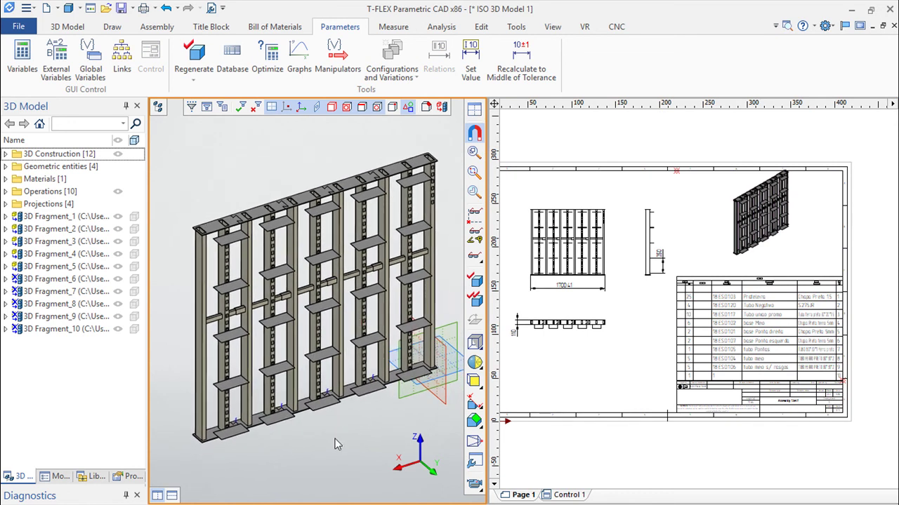